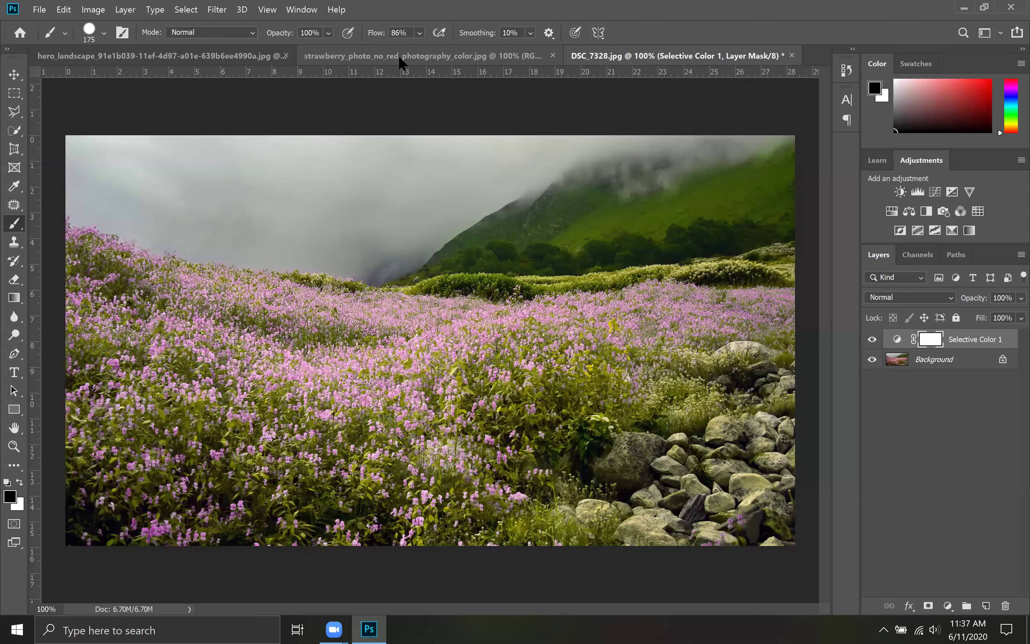
Switch to the strawberry photo document and add a Curves adjustment layer above its background.
click(453, 56)
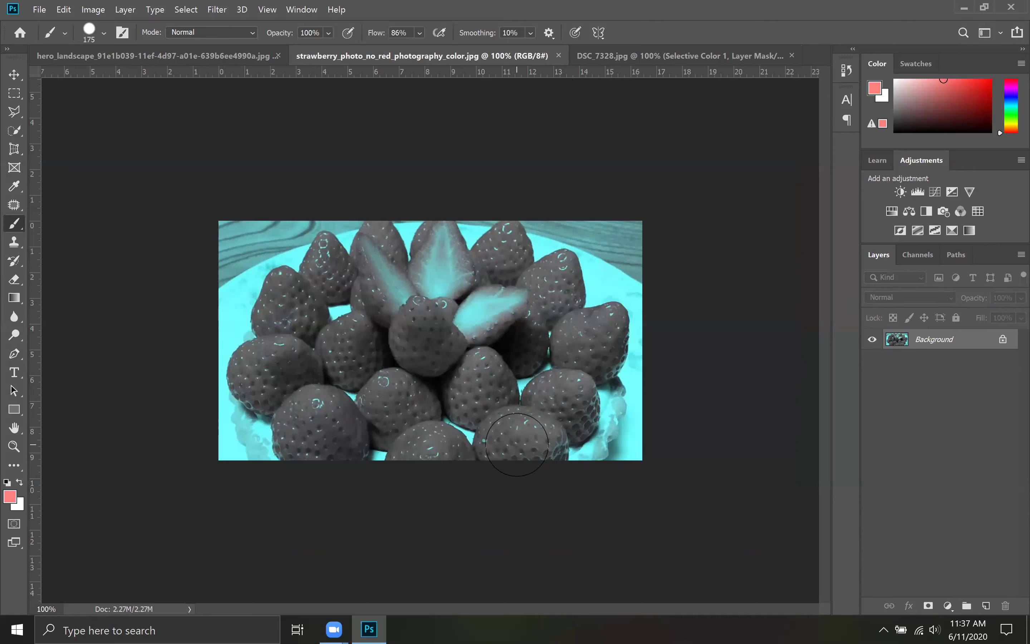
click(948, 605)
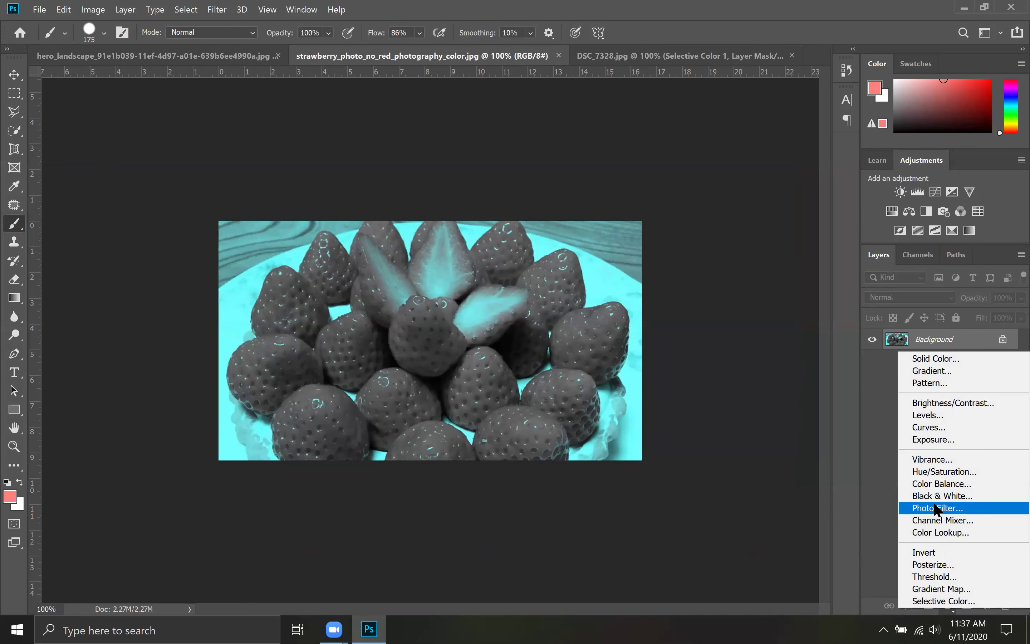
click(932, 428)
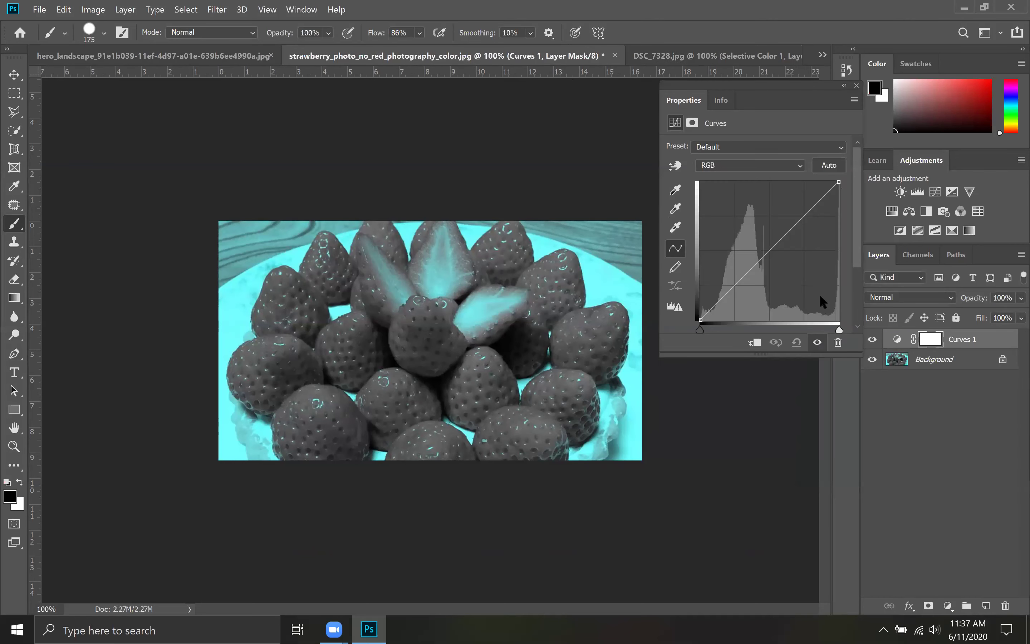
Accept 808080 as the gray point target color and sample a strawberry near the photo's right side as the gray point.
double_click(678, 207)
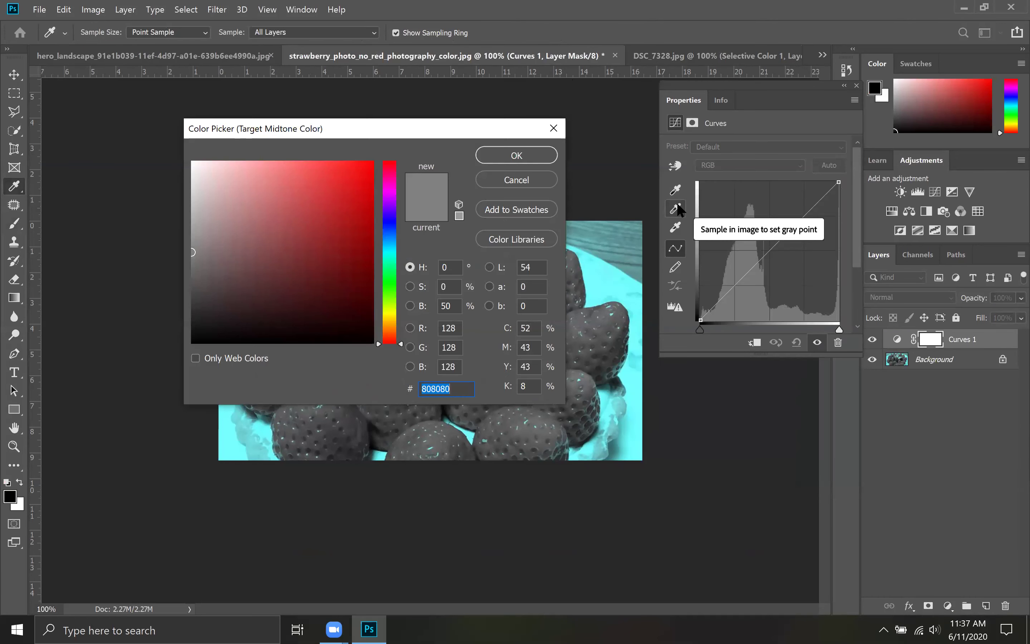
click(519, 154)
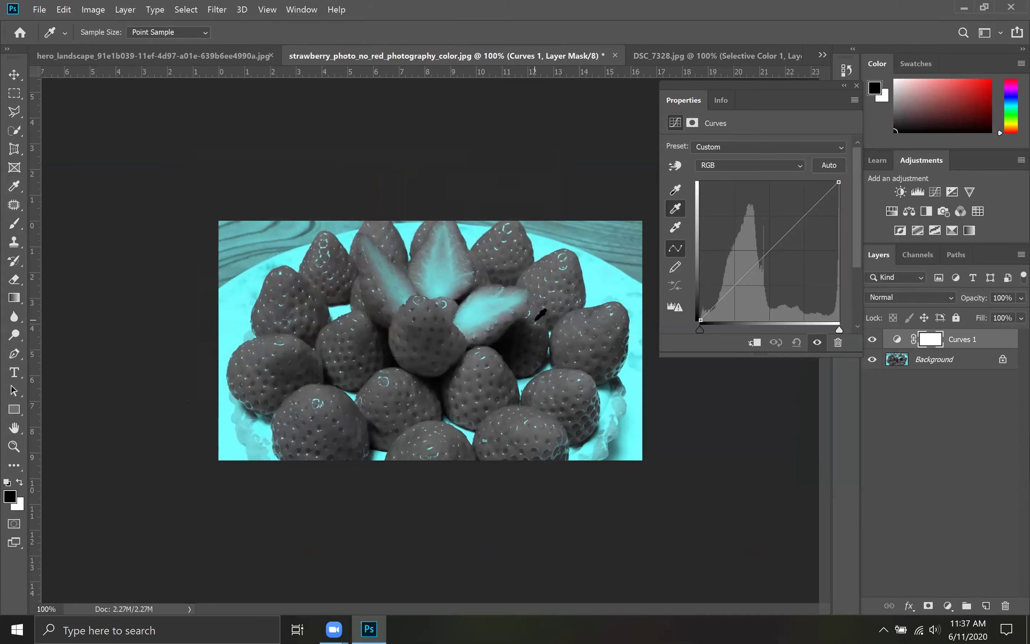
click(569, 300)
Change the gray point target color to red fd0505 without saving the new target colors as defaults.
double_click(676, 208)
mouse_move(300, 159)
mouse_down()
mouse_move(347, 172)
mouse_move(370, 163)
mouse_up()
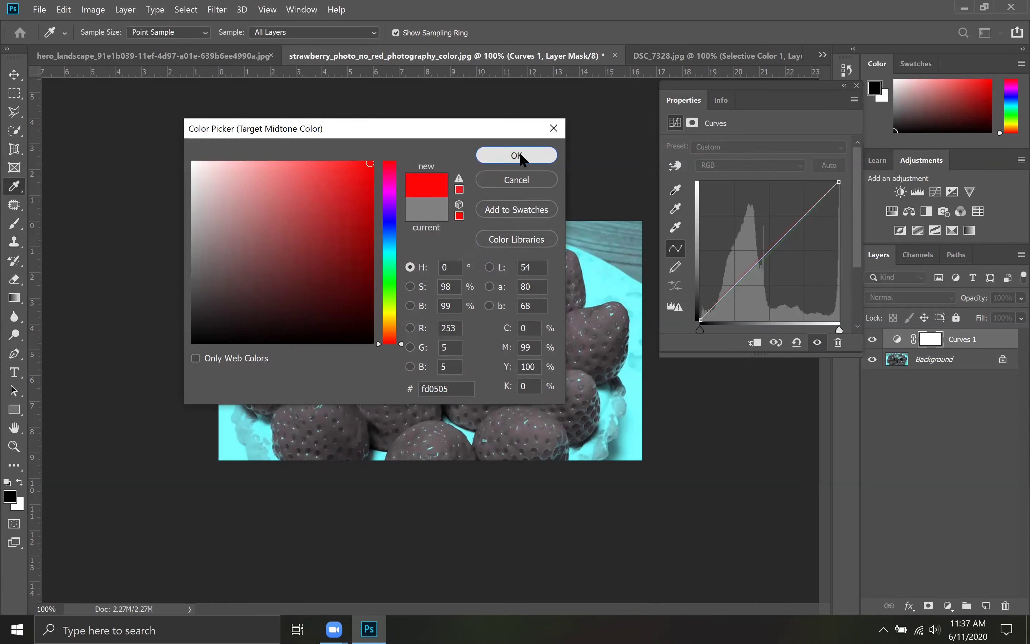
click(522, 159)
click(575, 255)
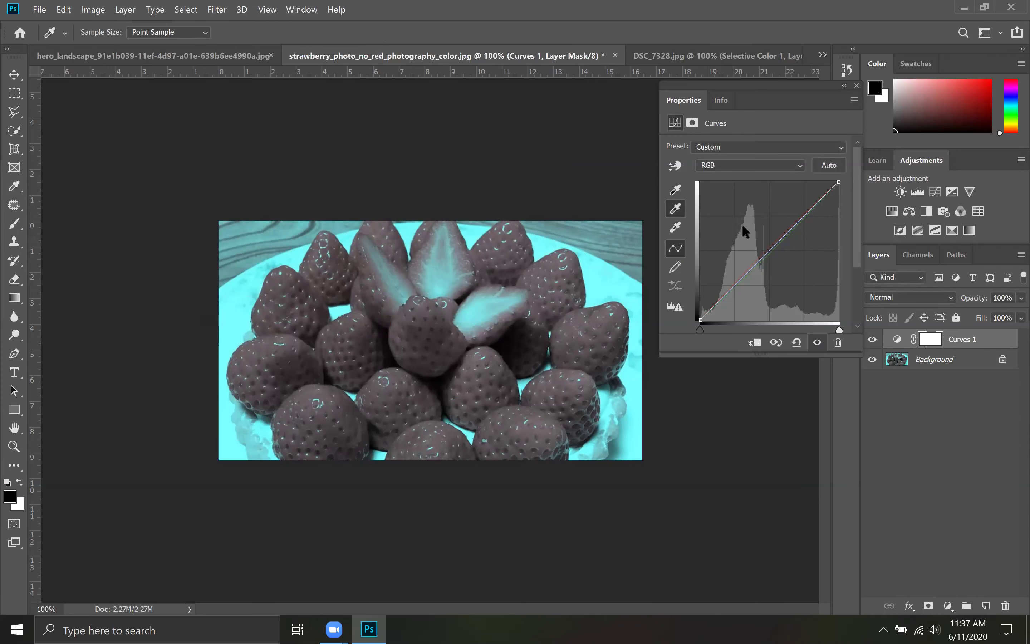
Add a point to the RGB curve and try resampling the gray point on the wood at the photo's upper-right corner.
mouse_move(760, 240)
mouse_down()
mouse_move(748, 241)
mouse_move(778, 271)
mouse_move(780, 240)
mouse_up()
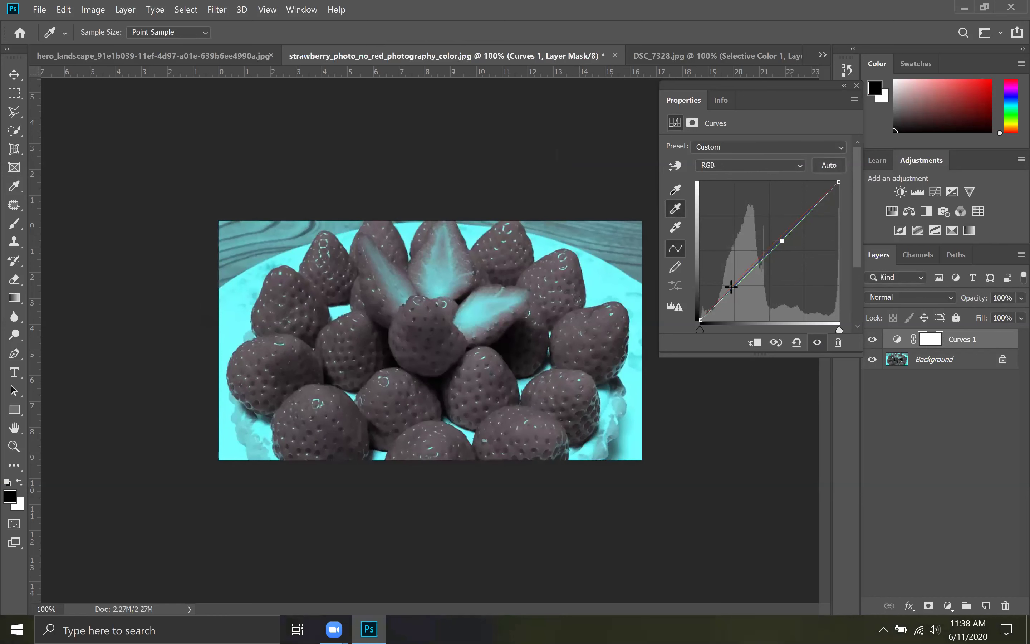
click(638, 224)
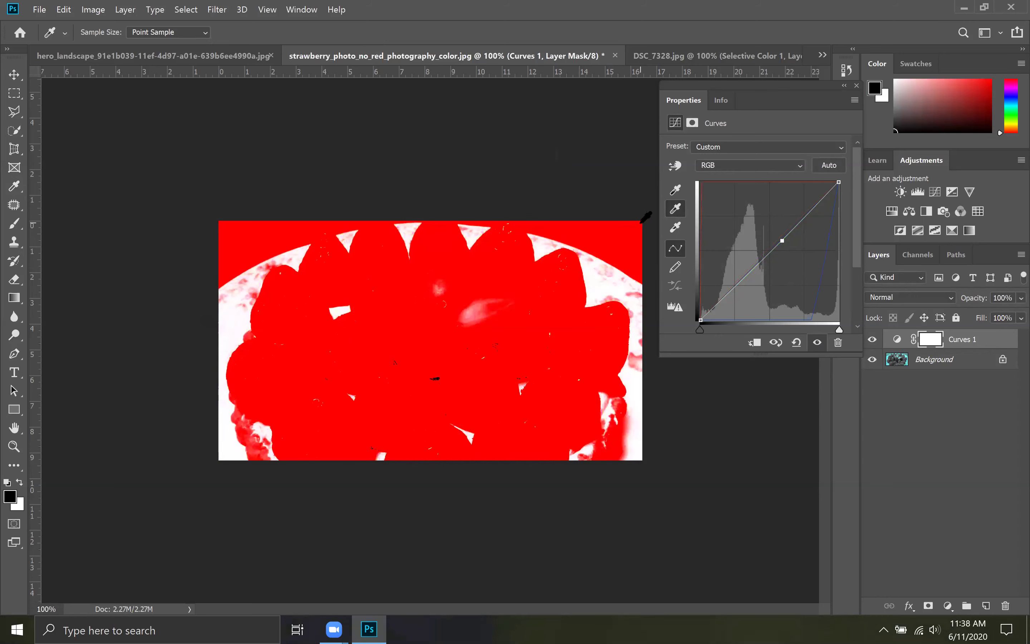
click(353, 294)
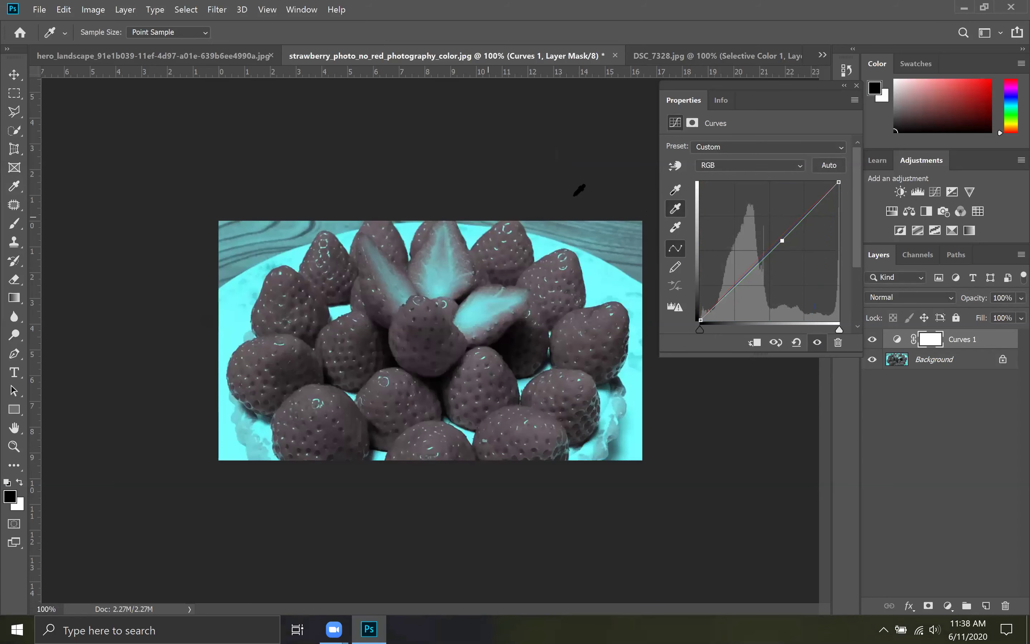
Delete the Curves 1 adjustment layer together with its mask.
click(858, 85)
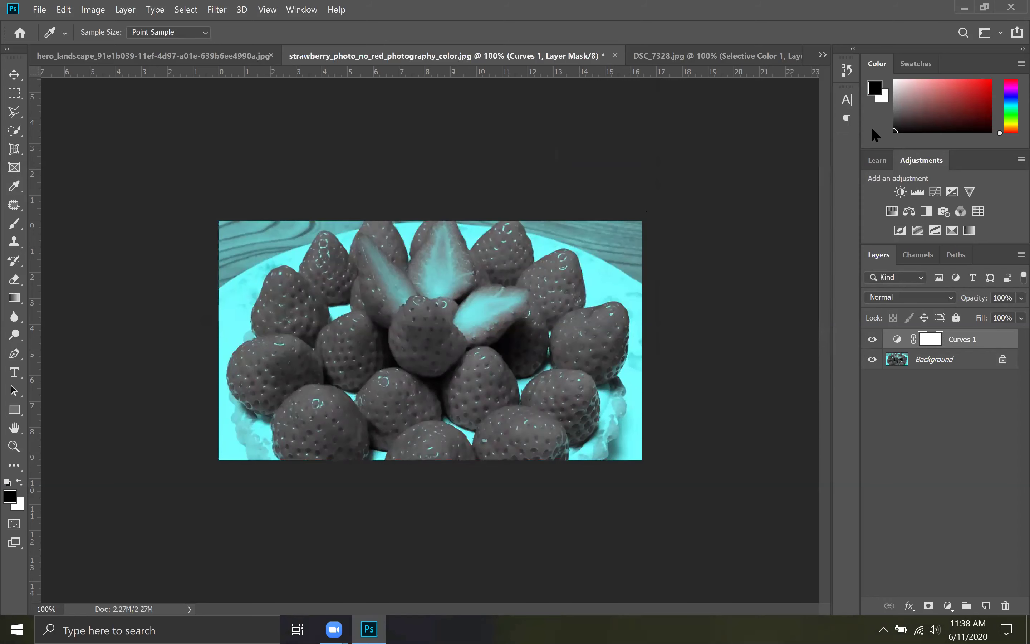
click(1006, 606)
click(542, 253)
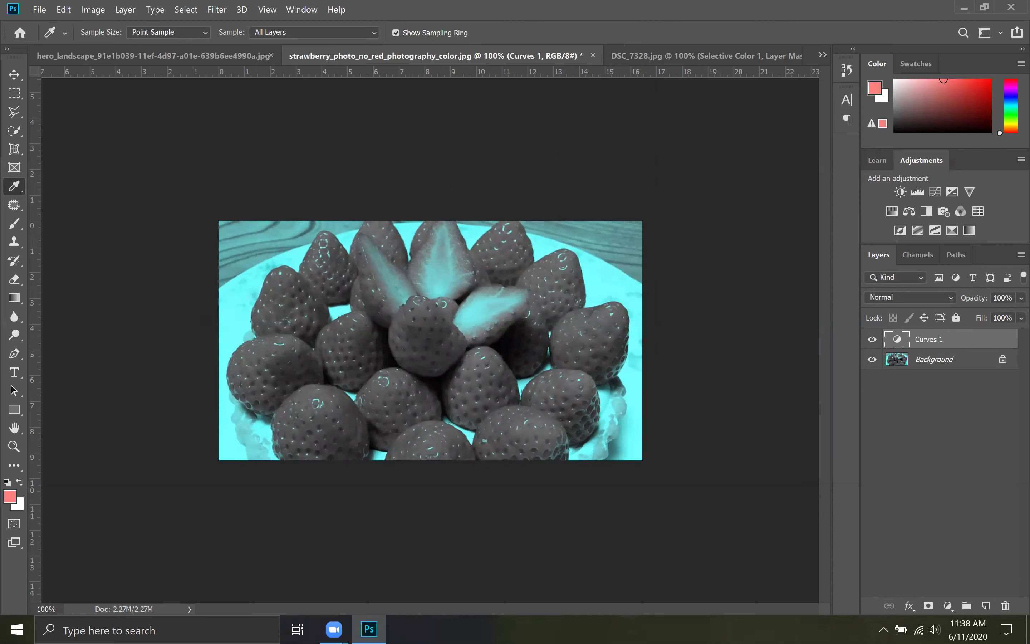
click(1006, 606)
Add a new Curves adjustment layer and sample the gray point from the wood at the photo's upper-right corner.
click(948, 605)
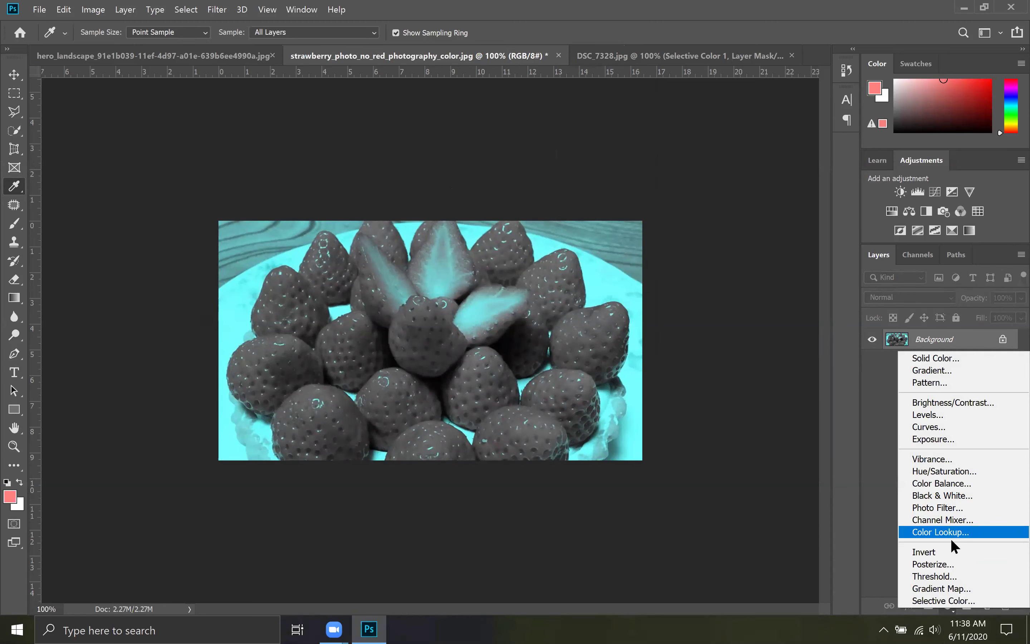
click(944, 427)
click(676, 208)
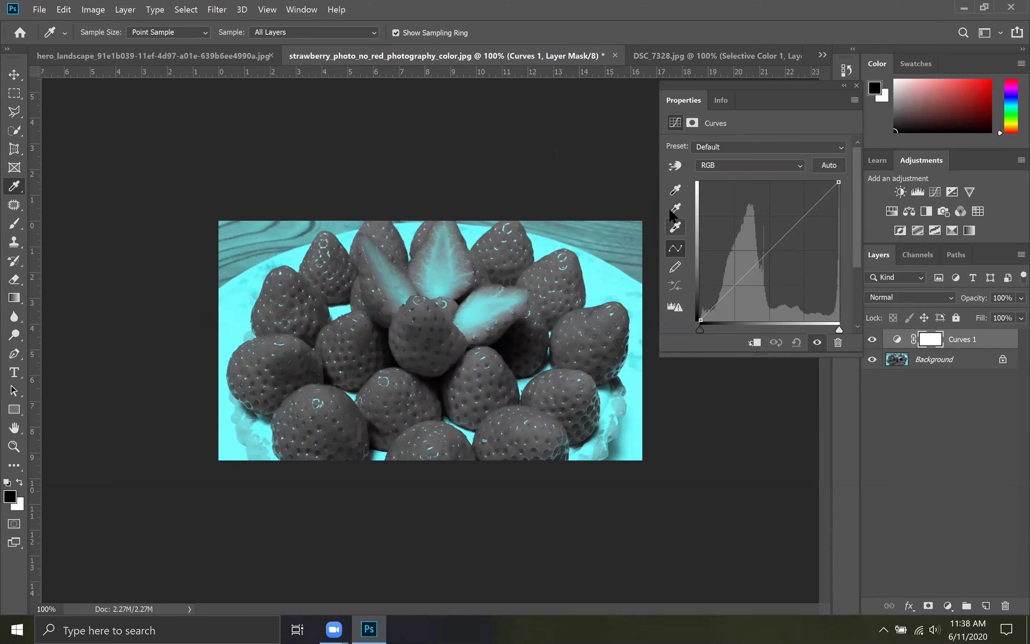
click(637, 222)
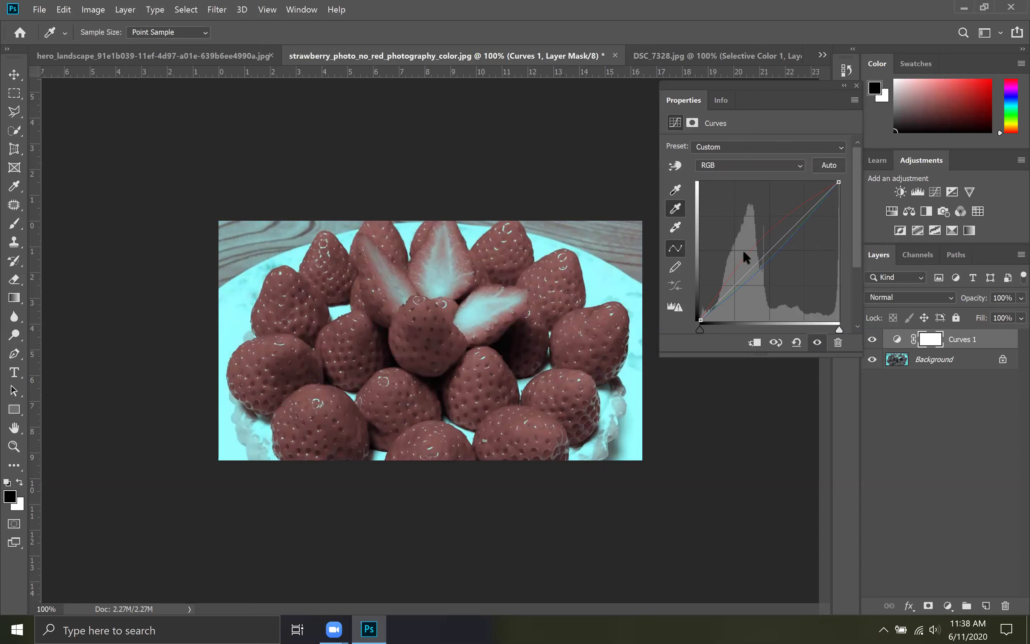
Set the gray point target color to light gray e4e4e4 without saving the new target colors as defaults.
double_click(676, 209)
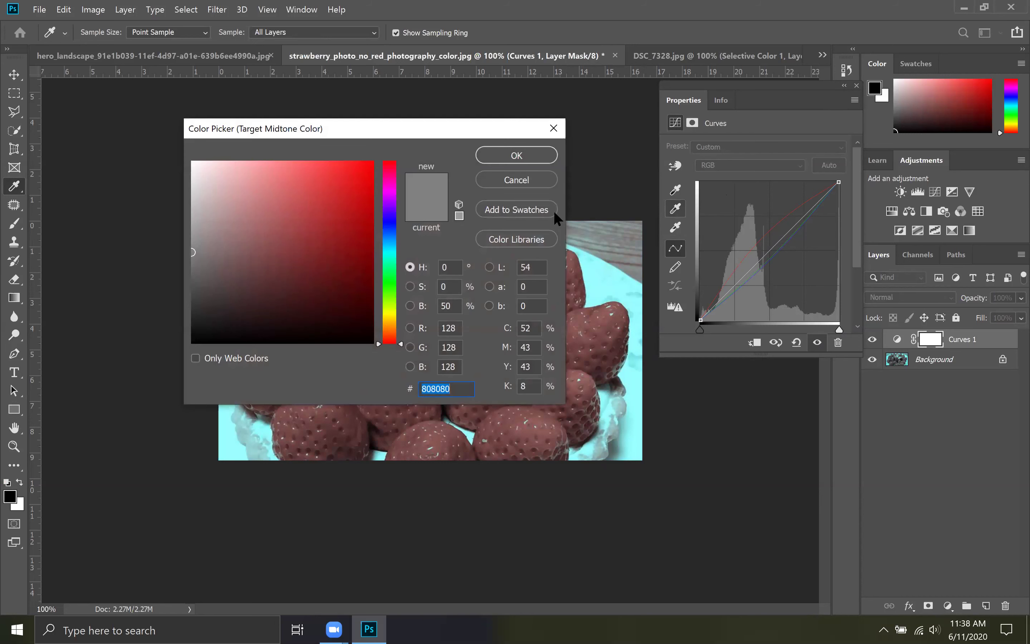
click(409, 286)
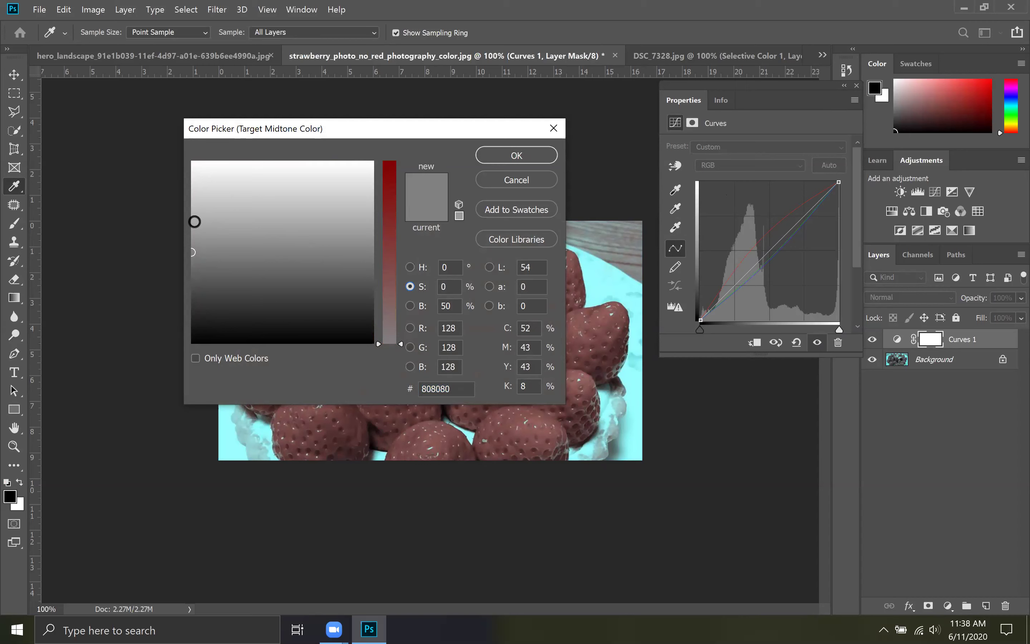
click(202, 184)
drag(202, 184, 207, 181)
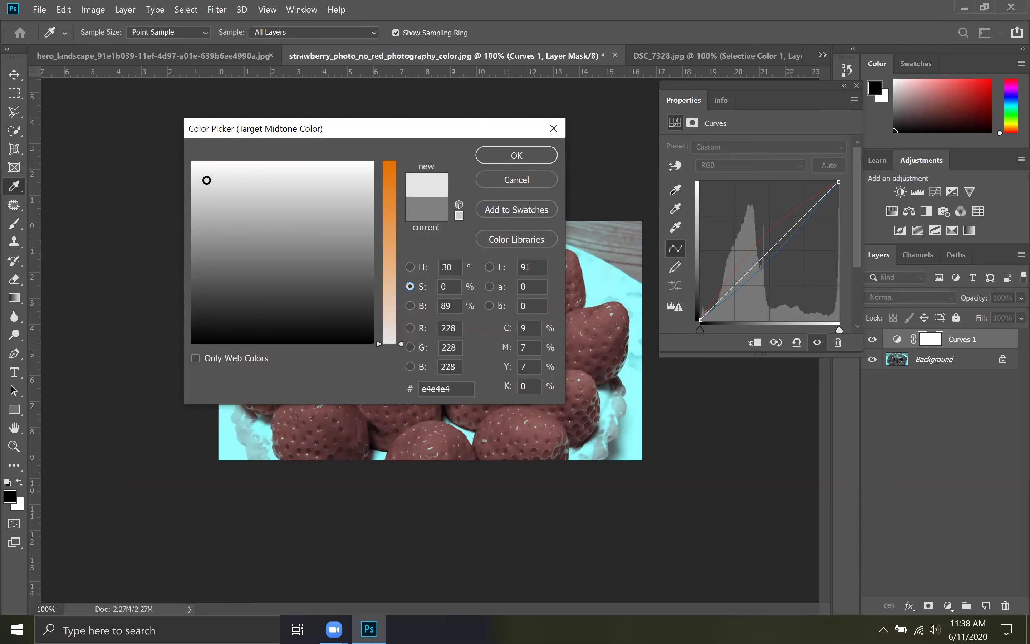
click(513, 157)
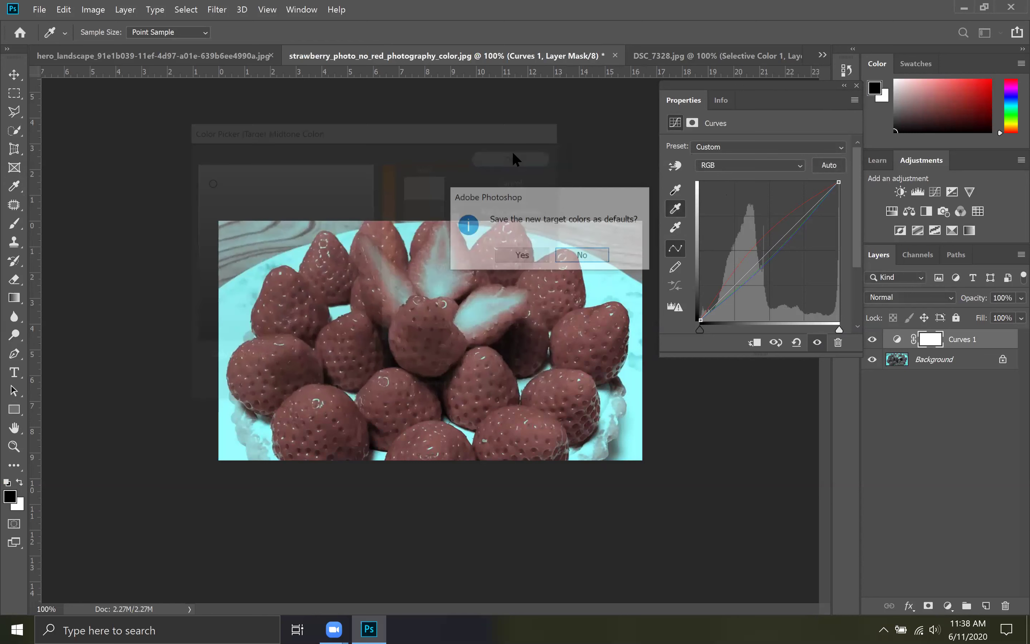
click(580, 252)
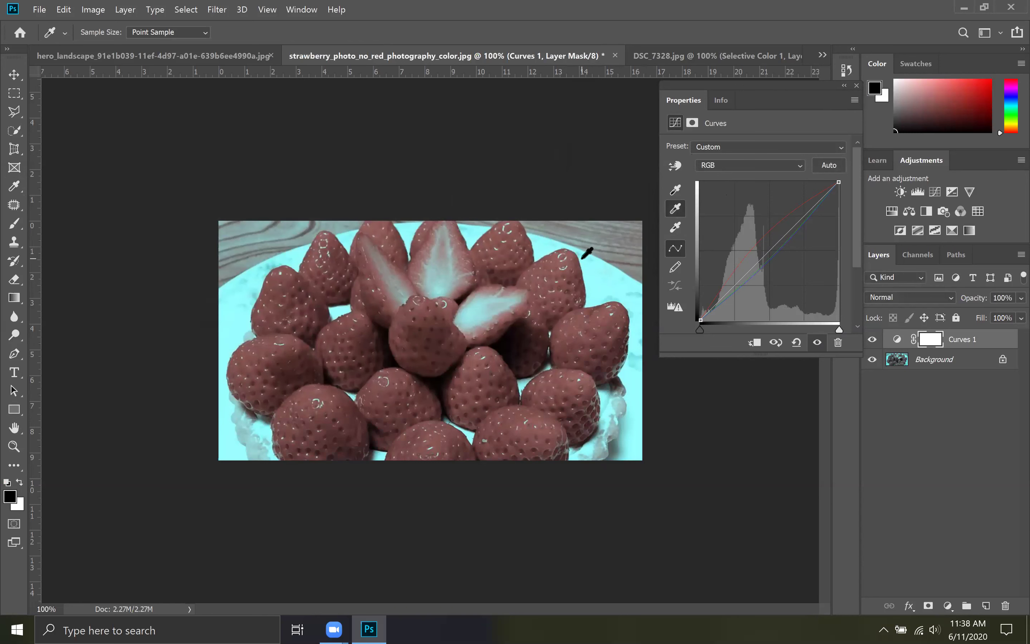
Shape the RGB curve with two points, strongly raising the highlights and slightly adjusting the darker midtones.
click(745, 276)
drag(746, 277, 745, 282)
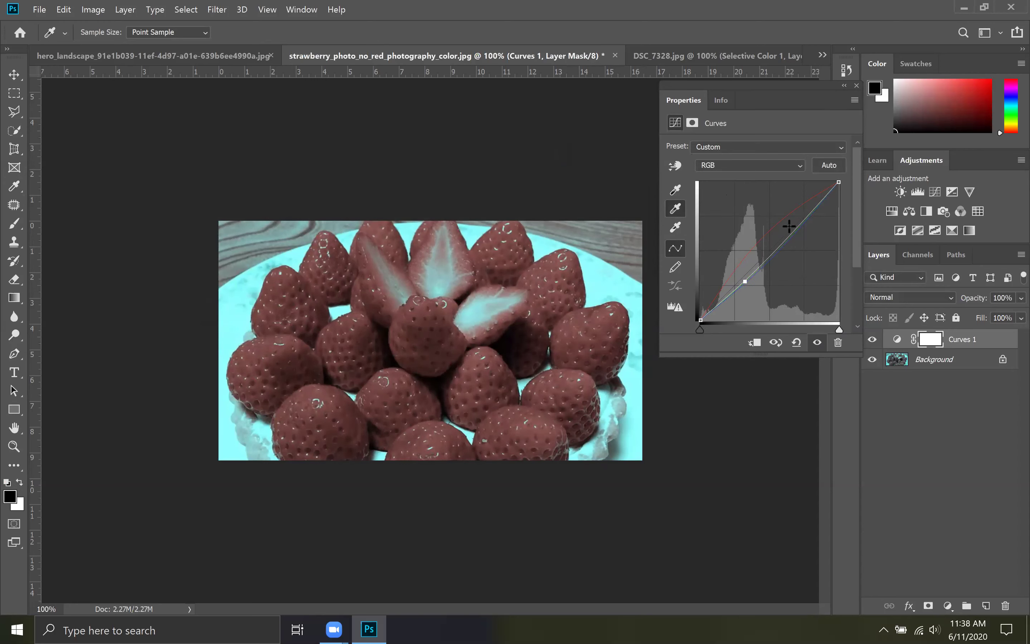
drag(794, 223, 790, 192)
key(ctrl+z)
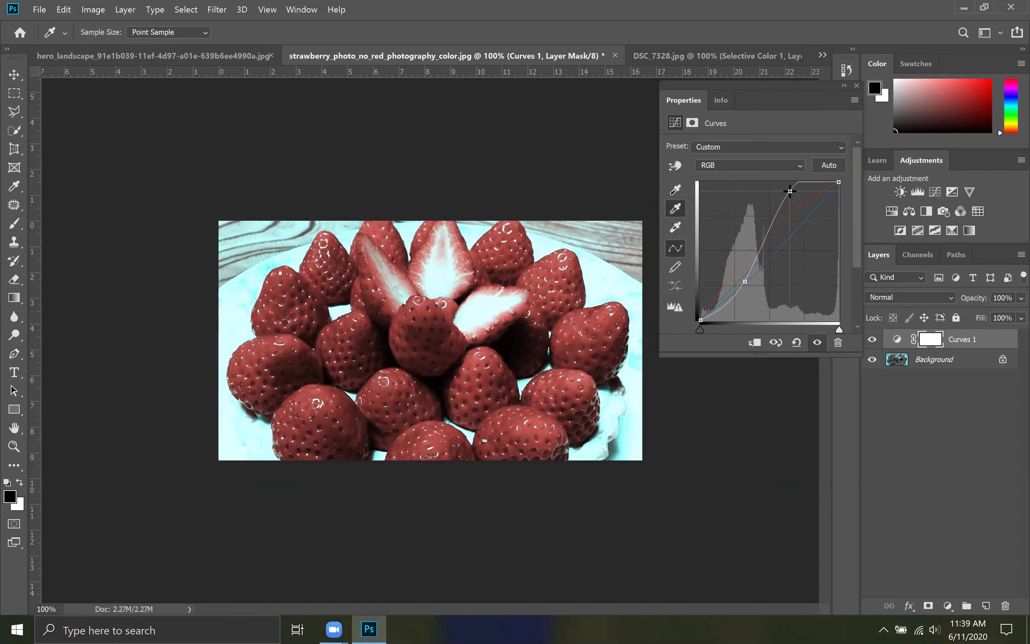
mouse_move(745, 281)
mouse_down()
mouse_move(734, 276)
mouse_move(749, 265)
mouse_up()
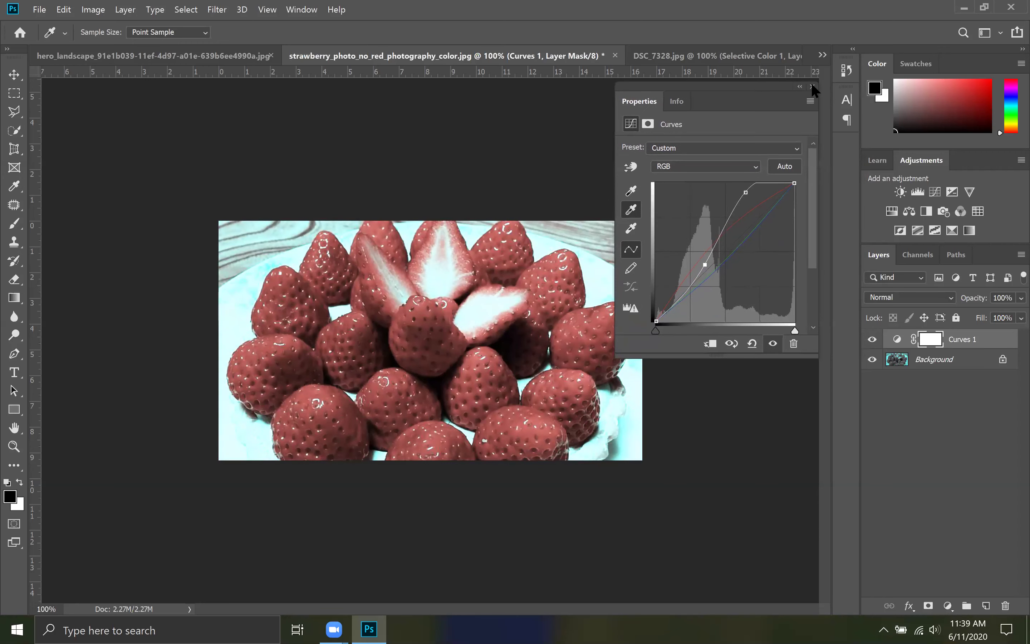
Toggle the Curves 1 layer's visibility to compare the photo with and without it, and delete the layer.
click(862, 373)
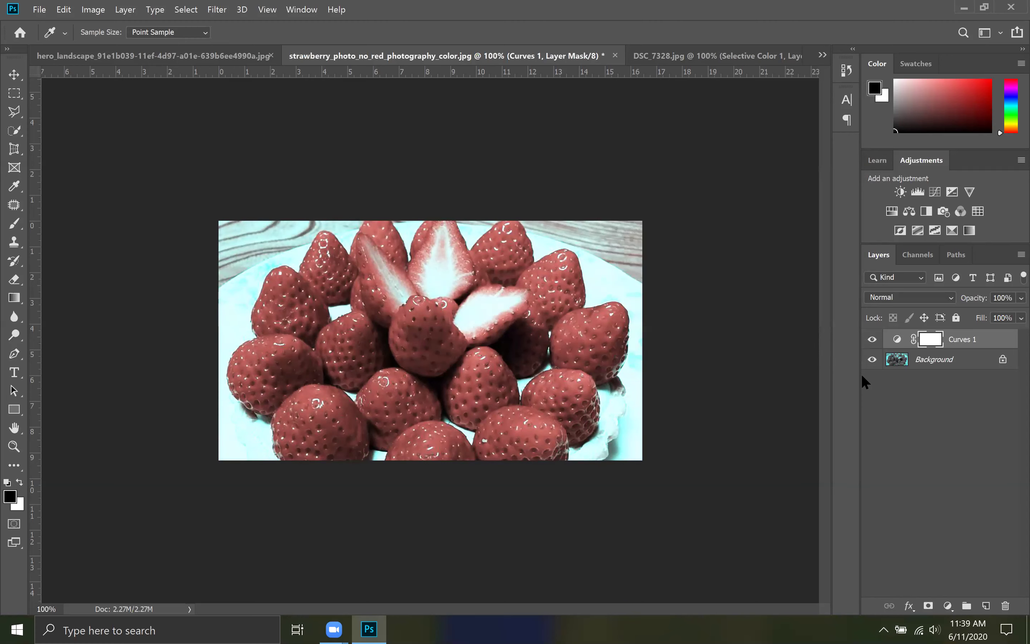
click(872, 340)
click(872, 340)
click(873, 340)
click(872, 340)
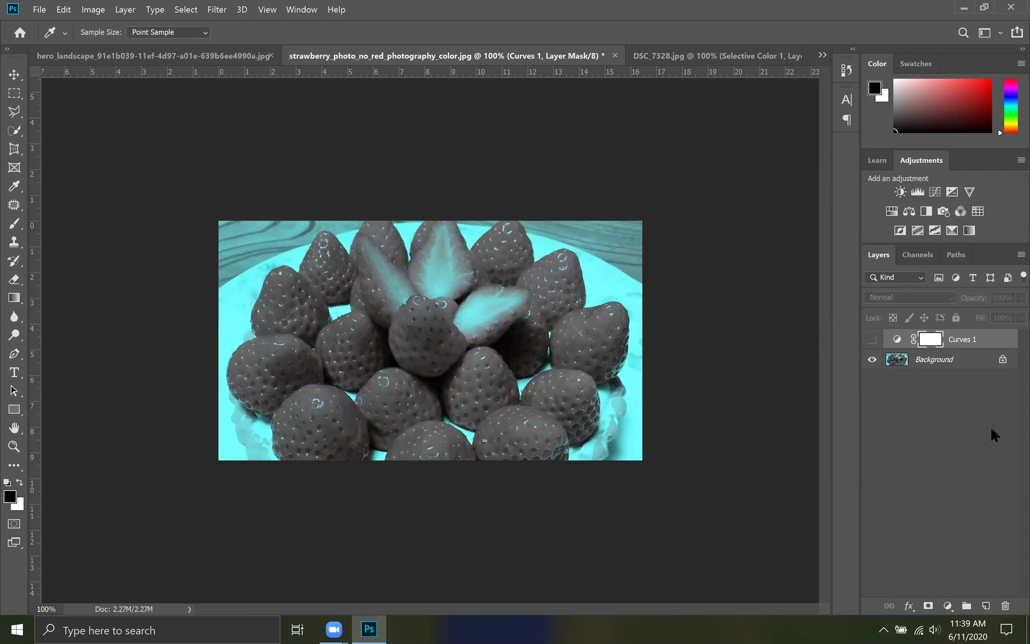
right_click(975, 342)
drag(992, 351, 1011, 608)
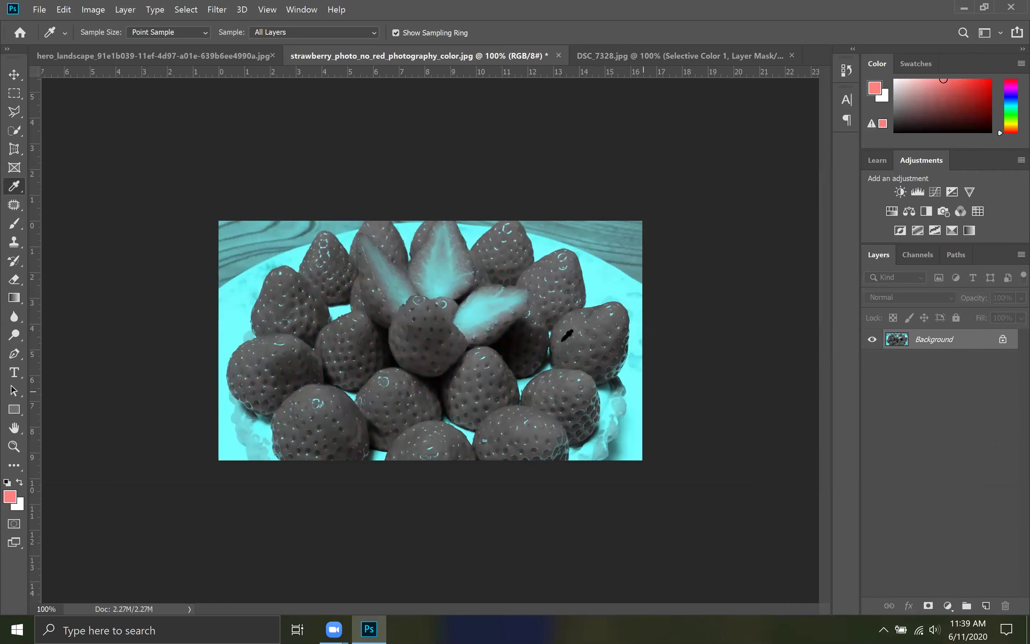
Add a fresh Curves adjustment layer, activate its gray point sampler and collapse its settings to uncover the photo.
click(949, 606)
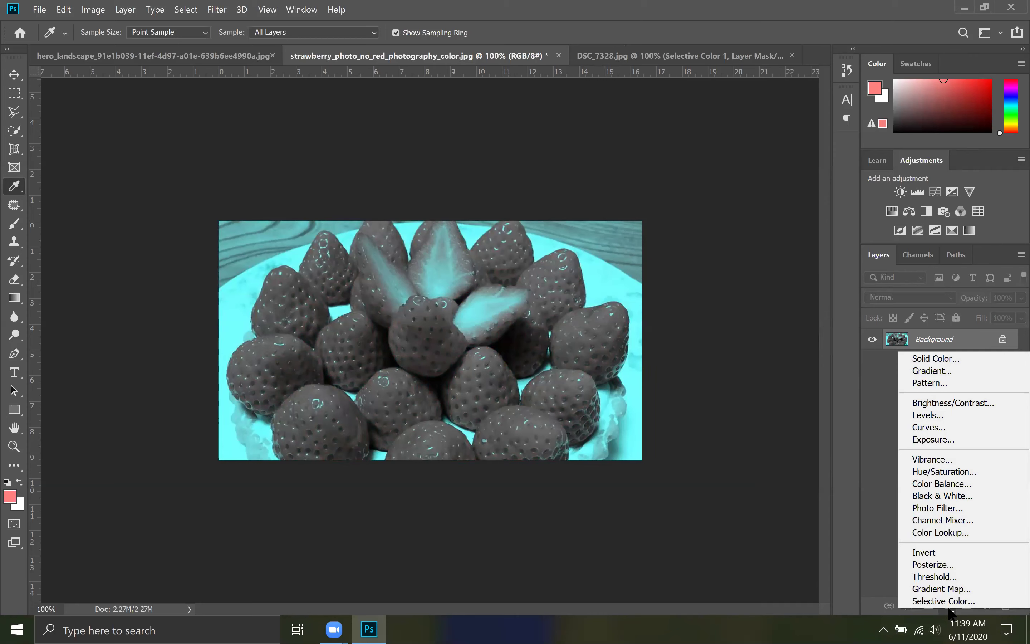
click(945, 428)
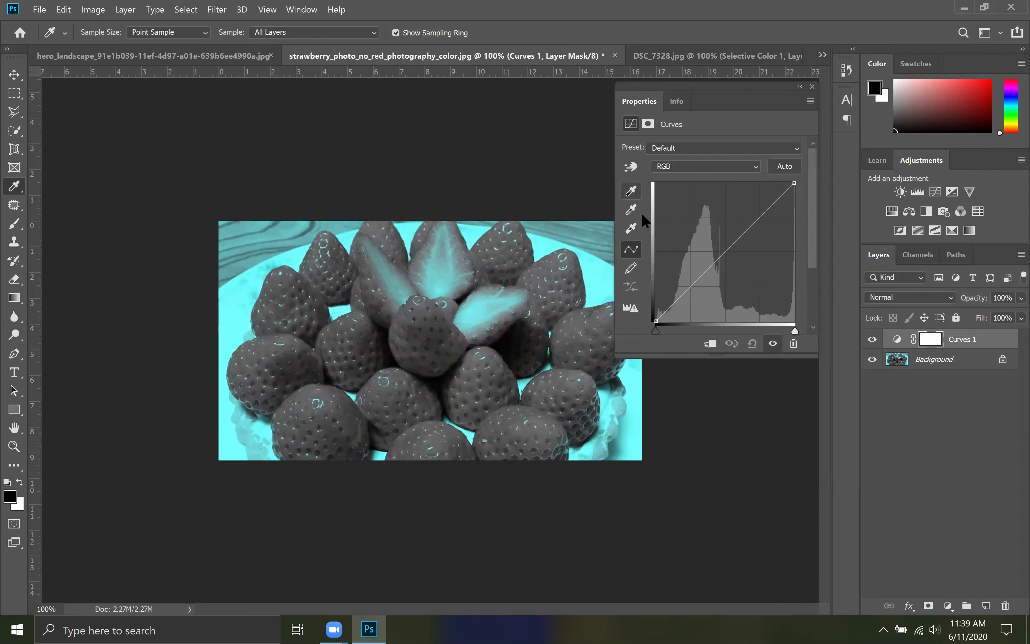
click(631, 190)
click(632, 212)
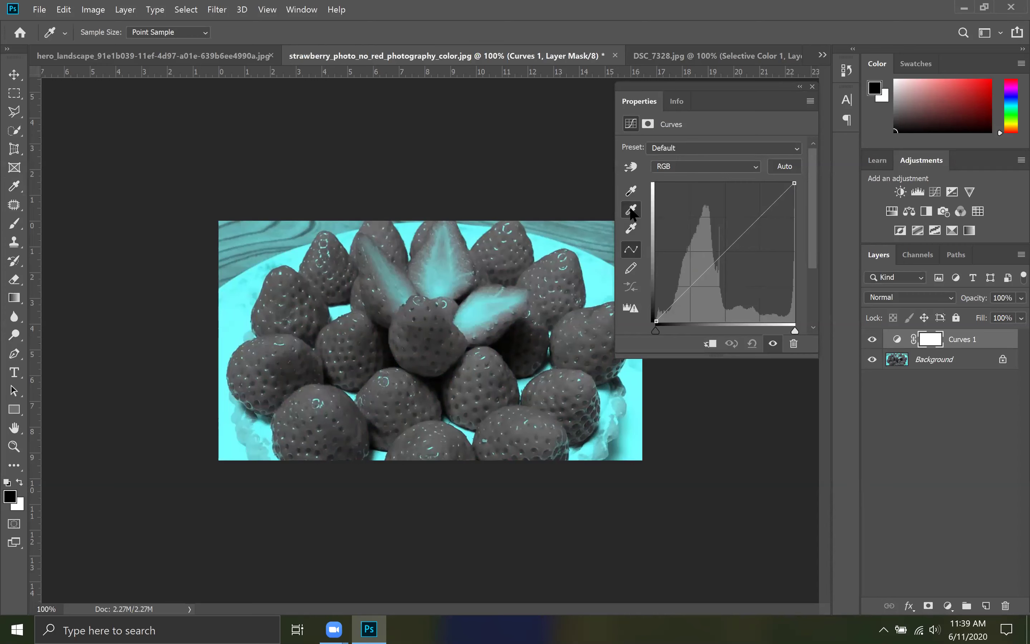
click(631, 192)
click(800, 87)
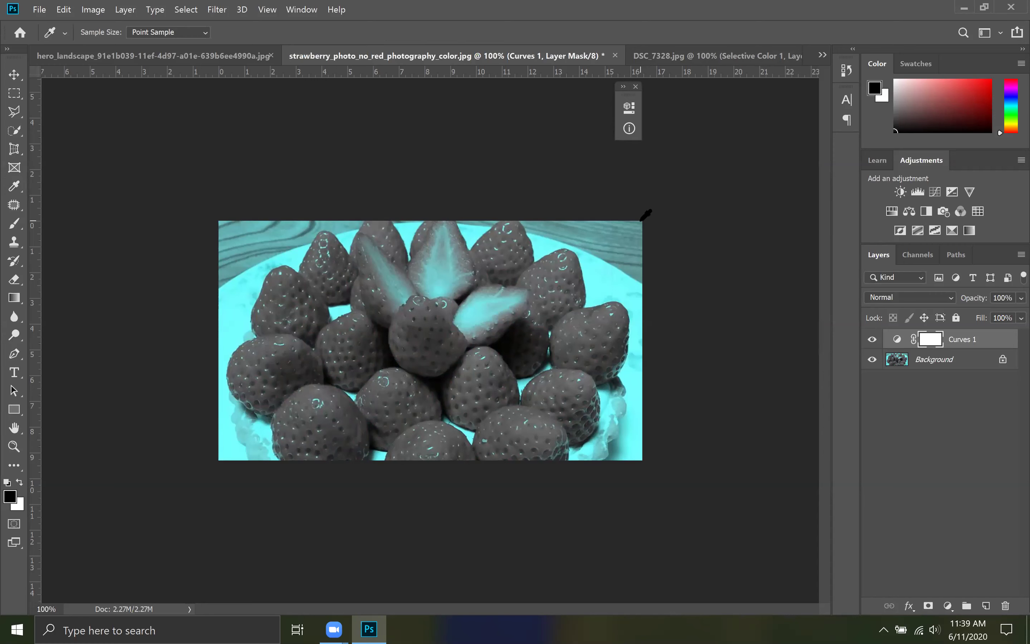
Sample gray points on the wood near the photo's upper-right corner, undoing and redoing to compare the strawberries' color.
key(ctrl+z)
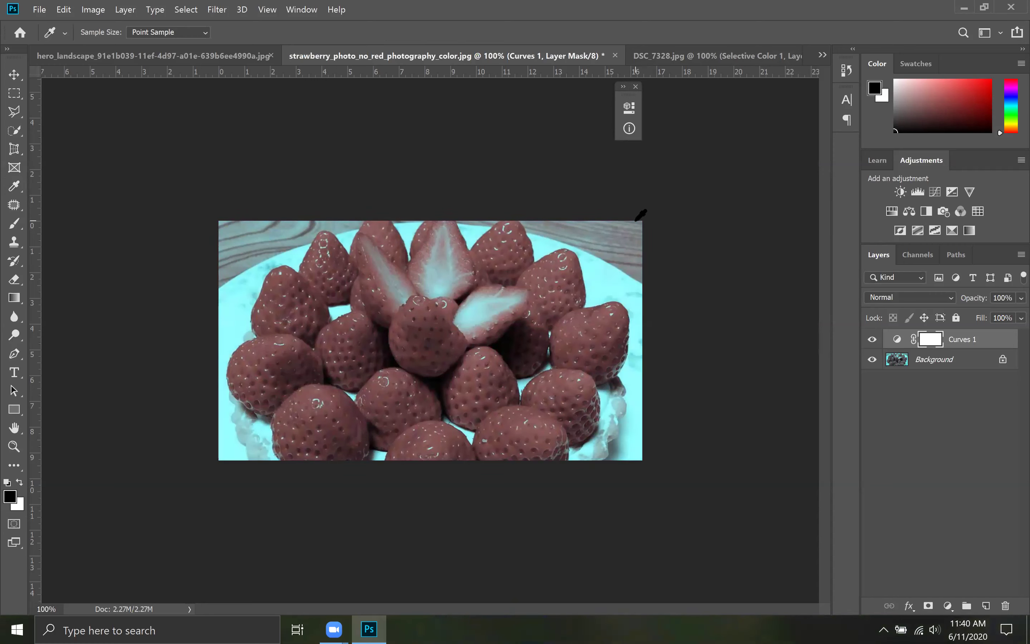
key(ctrl+shift+z)
key(ctrl+z)
key(ctrl+shift+z)
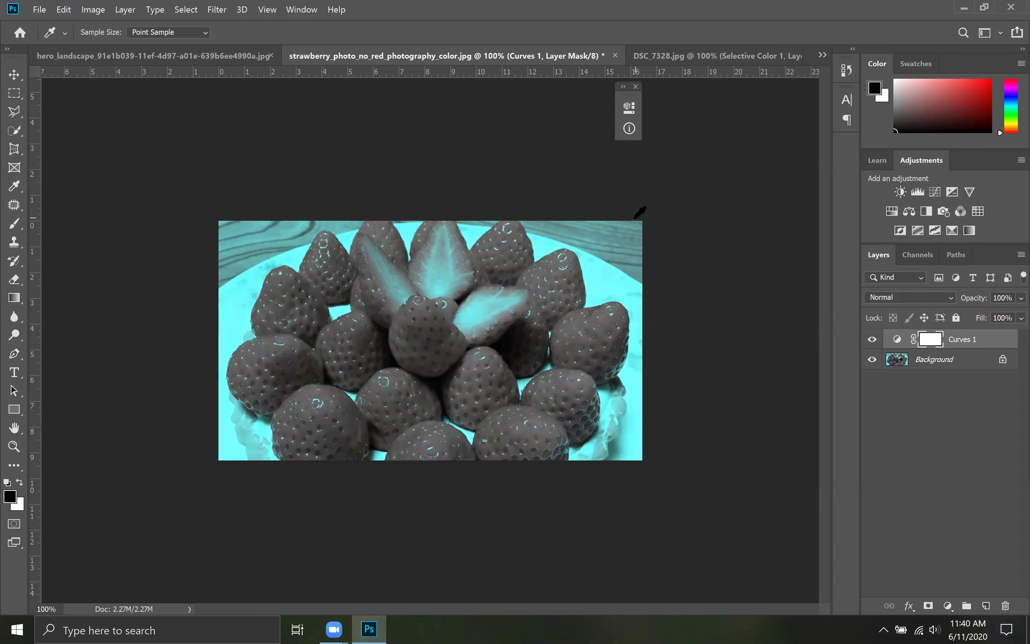
key(ctrl+z)
key(ctrl+shift+z)
key(ctrl+z)
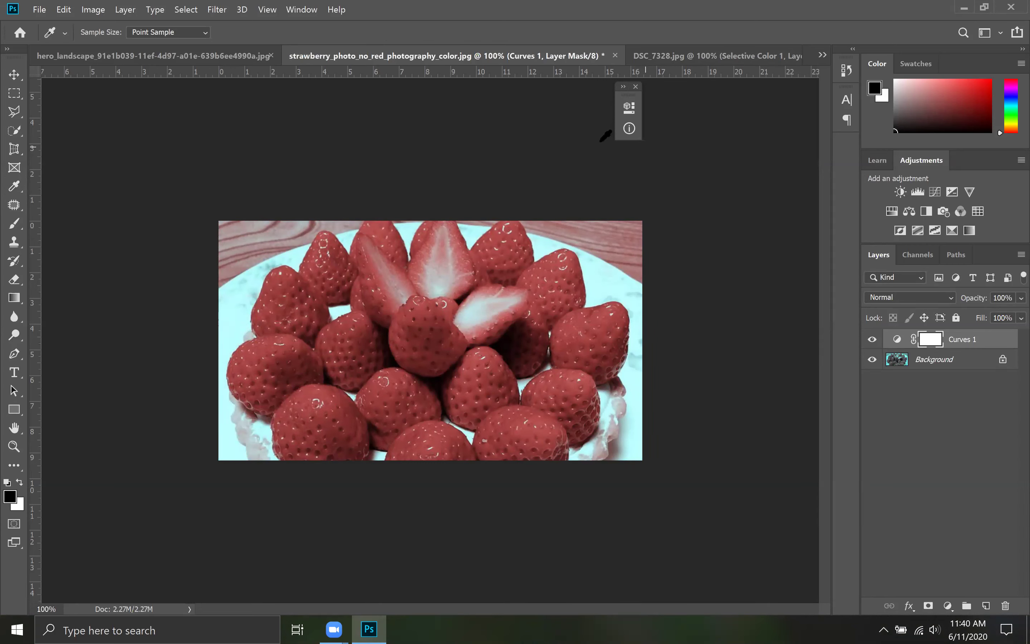
Set the gray point sampler's target midtone color to light gray cecece, declining to save it as a default.
click(623, 88)
drag(717, 107, 728, 104)
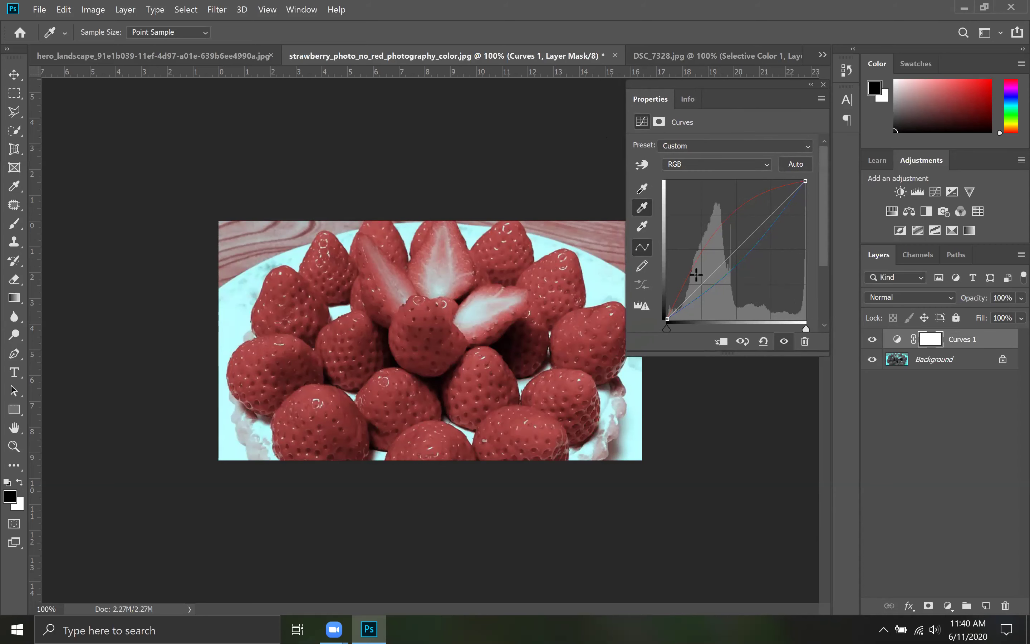
double_click(642, 207)
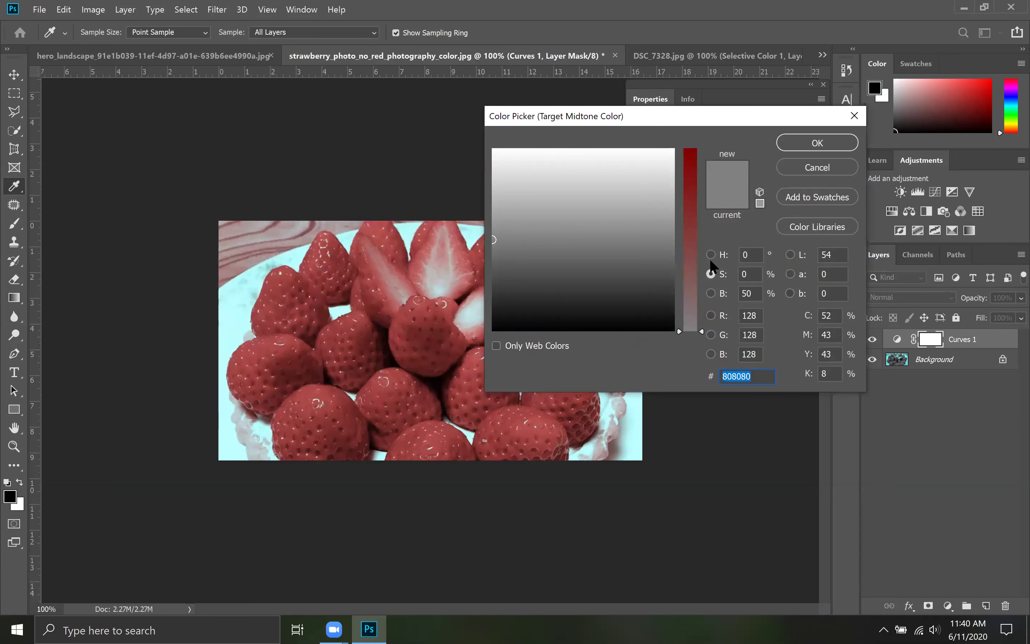
click(711, 275)
mouse_move(495, 235)
mouse_down()
mouse_move(512, 184)
mouse_move(494, 183)
mouse_up()
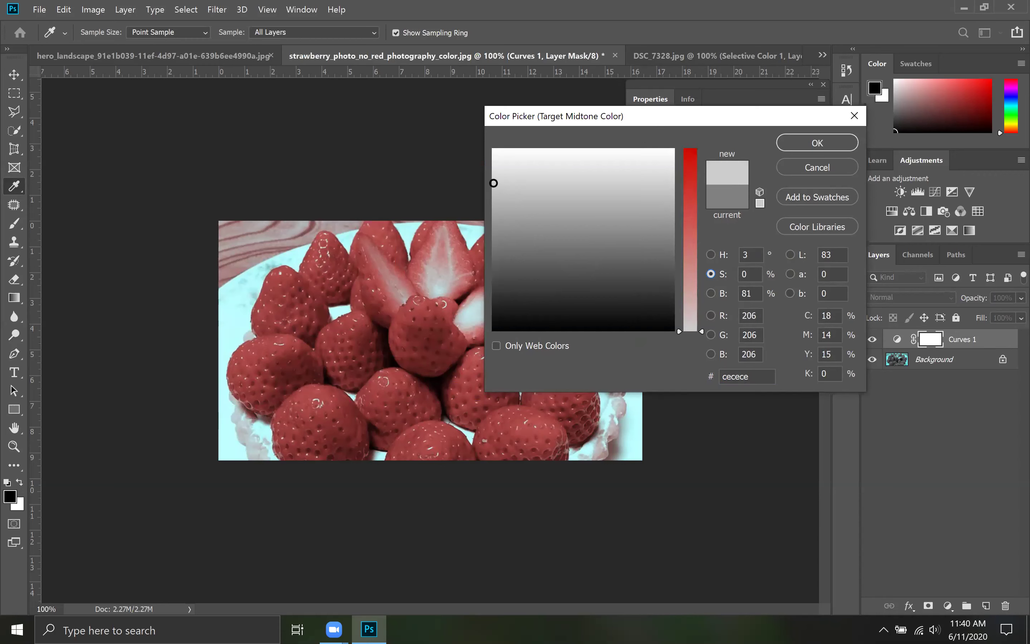
click(809, 143)
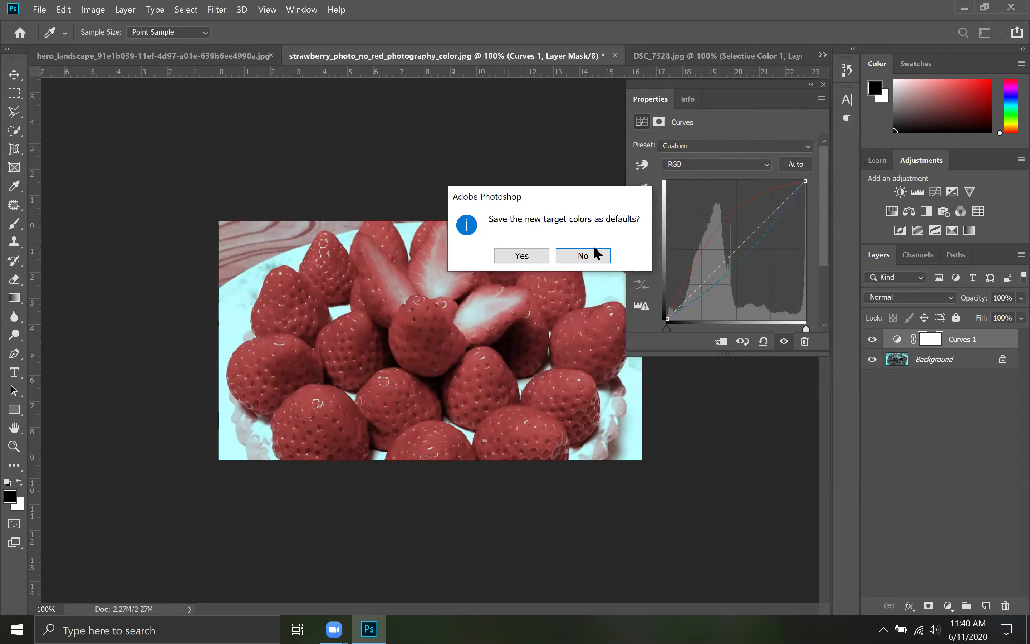
click(600, 251)
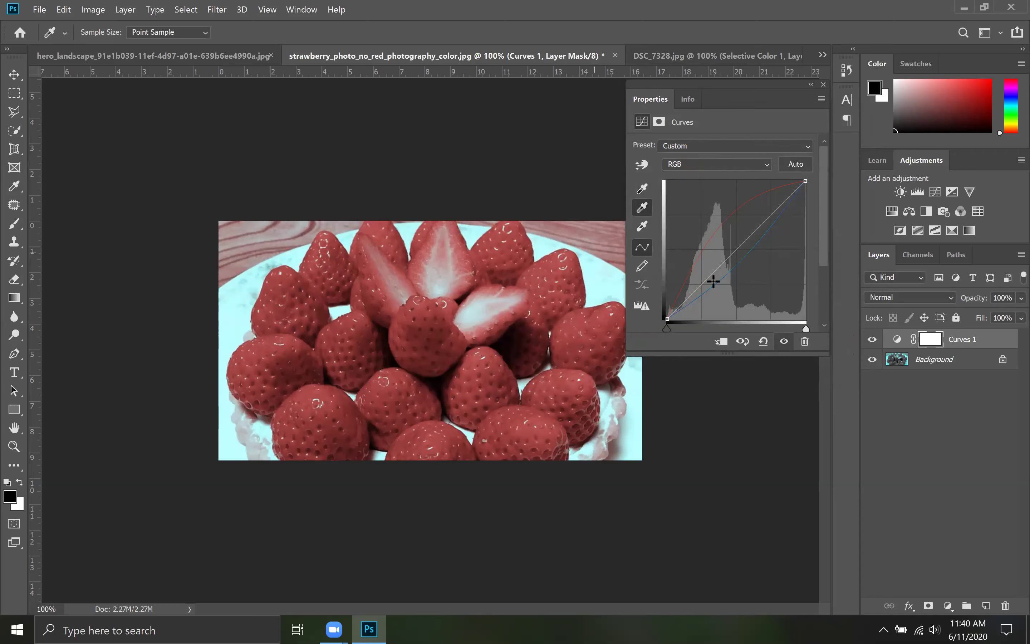
Shape the RGB curve with a slightly lowered dark midtone point and a strongly raised highlight point, and close the curve settings.
drag(701, 279, 705, 285)
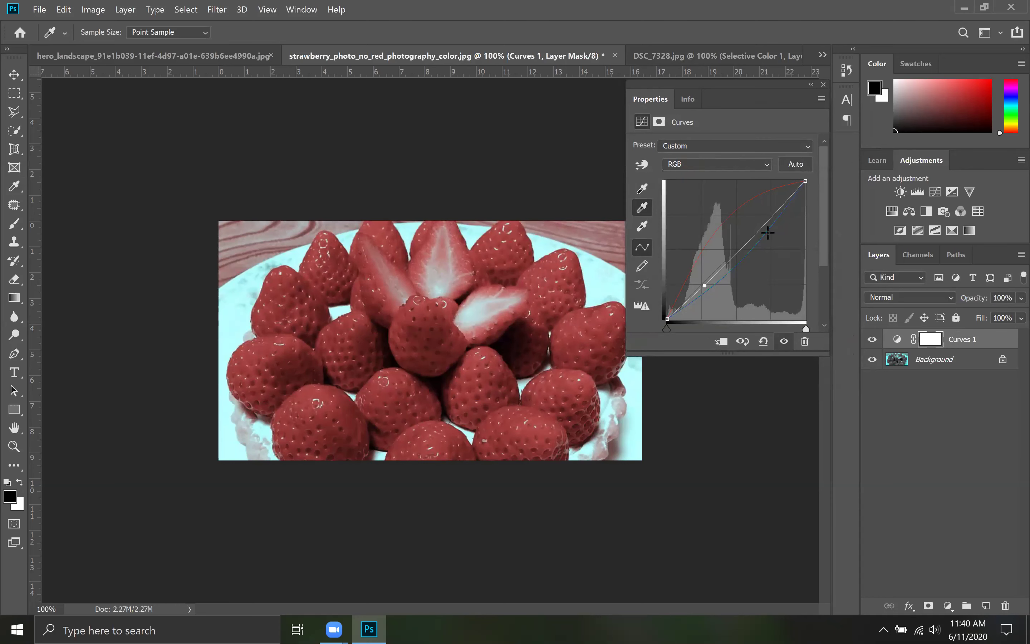
drag(763, 218, 769, 193)
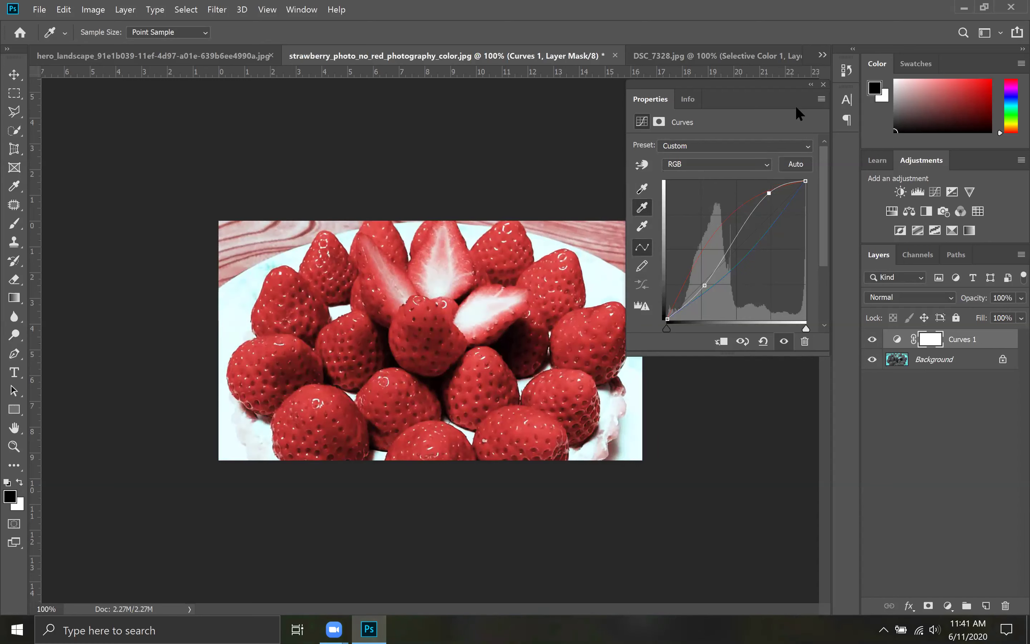
click(813, 85)
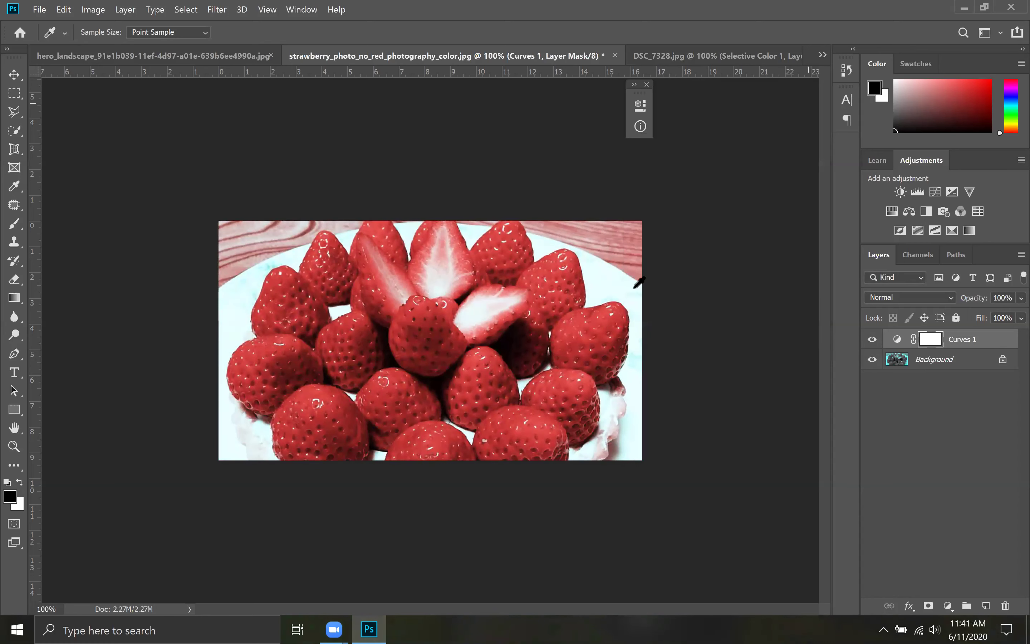
click(637, 85)
click(822, 83)
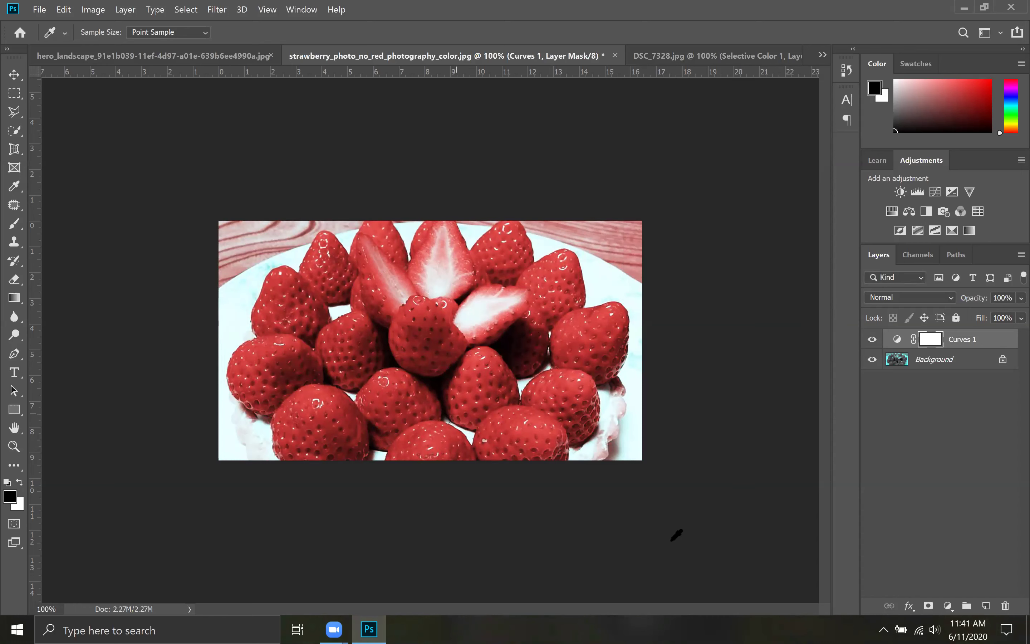
Delete the Curves 1 layer's mask and the adjustment layer itself, leaving only the Background.
click(1003, 345)
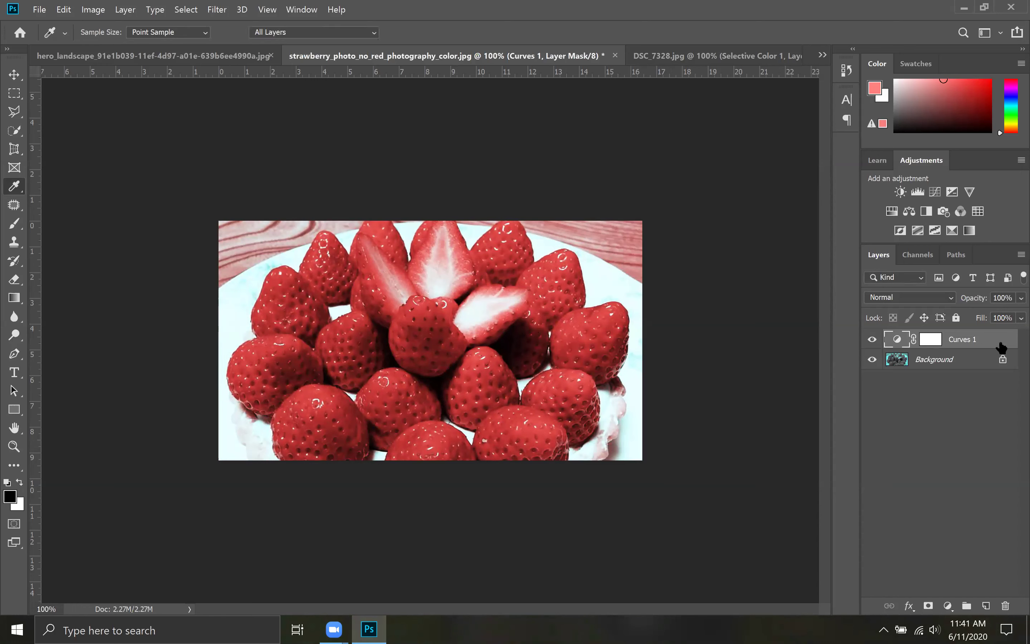
click(1006, 593)
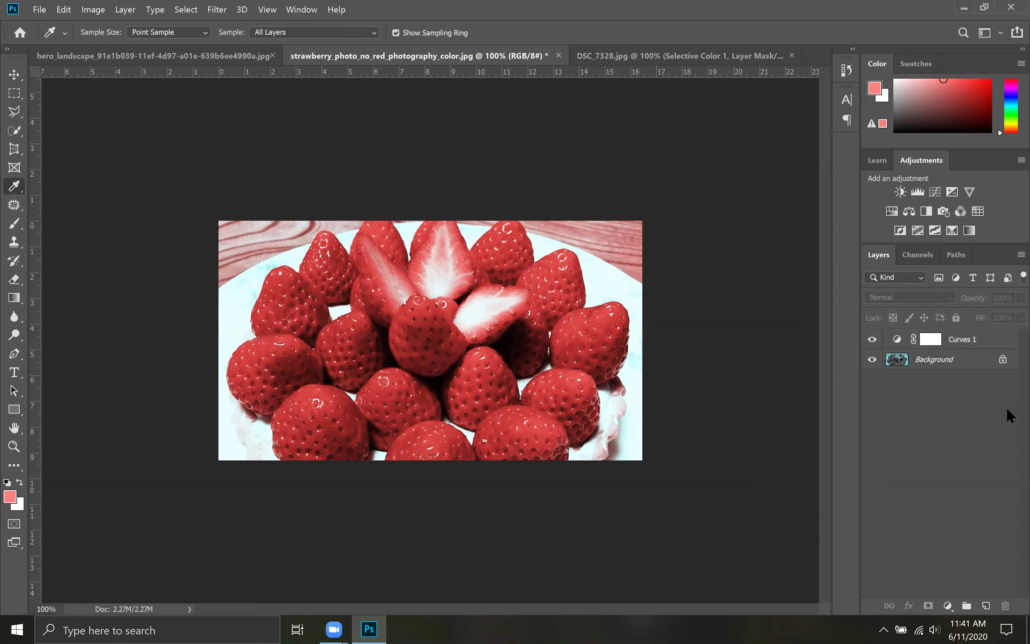
click(982, 341)
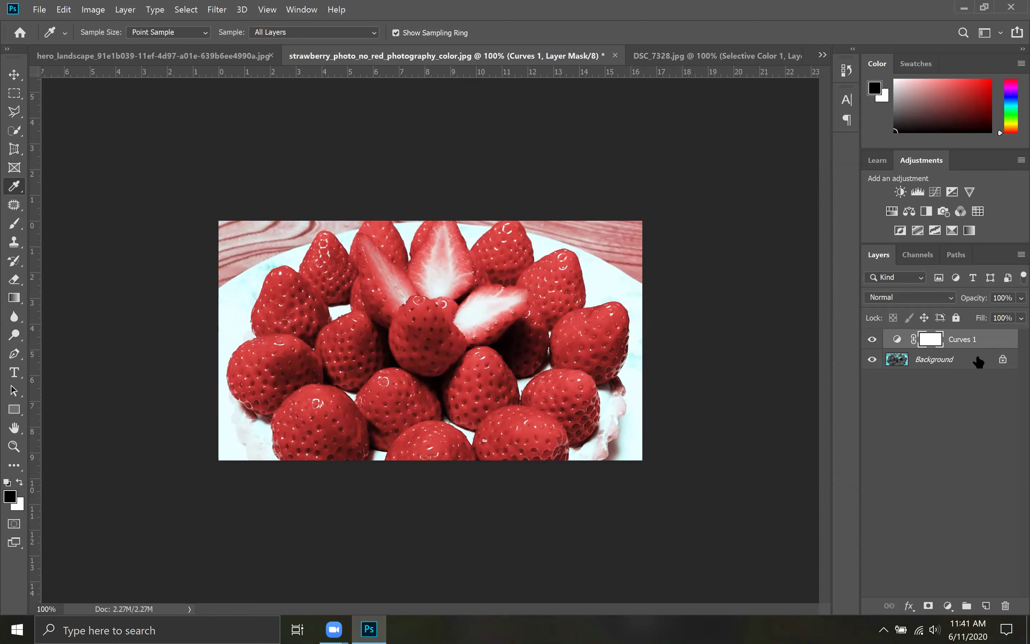
click(1007, 605)
click(535, 250)
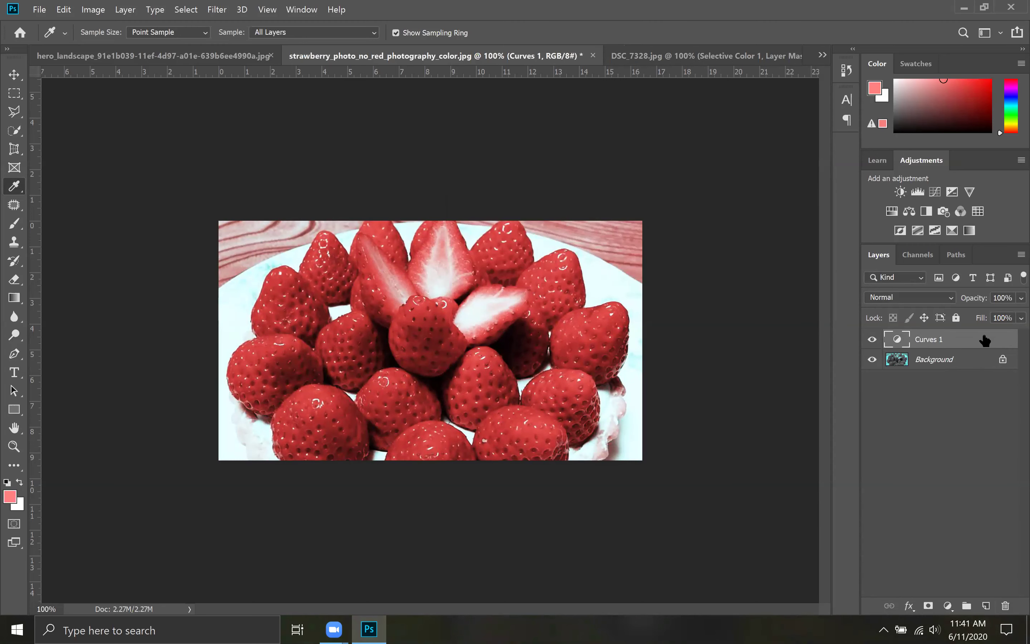
click(1006, 606)
Add a fresh Curves adjustment layer and sample its gray point on the wood near the photo's upper-left corner.
click(947, 605)
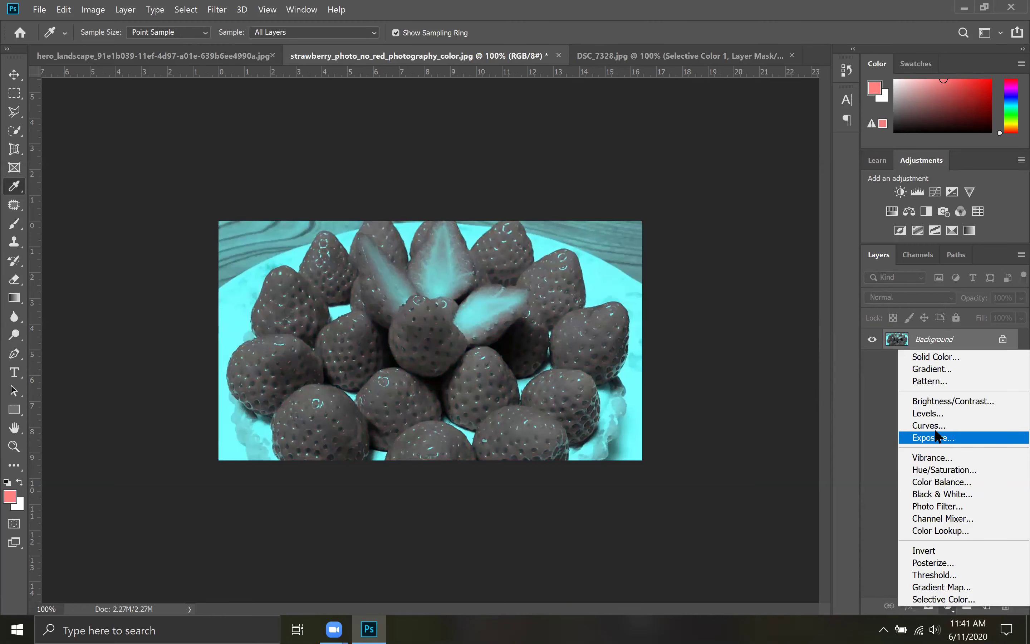
click(922, 425)
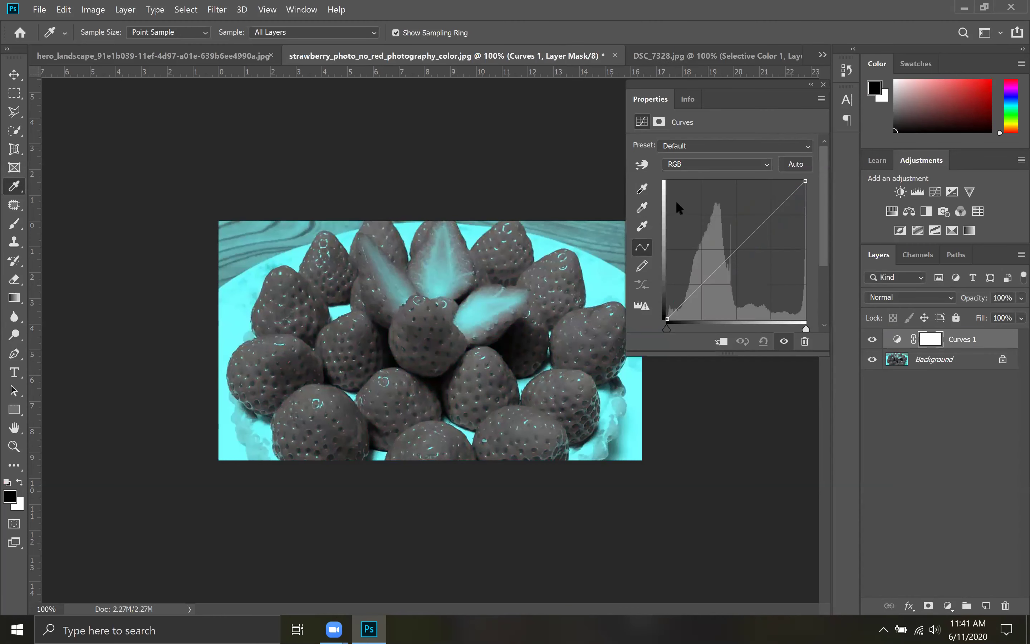
click(643, 209)
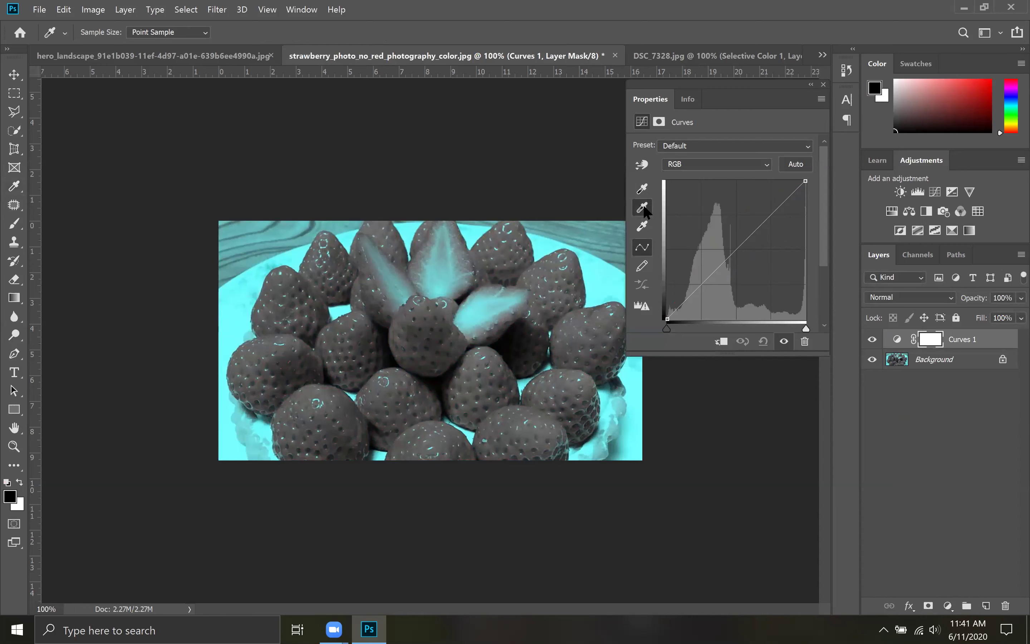
click(237, 227)
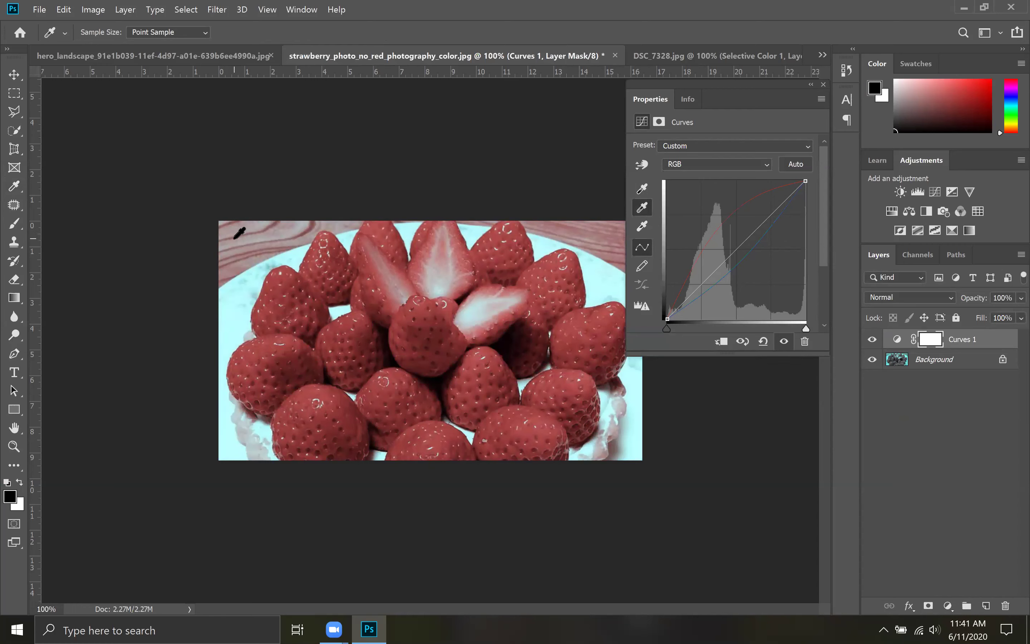
Sample the gray point on a strawberry, on the plate and again on the upper-left wood to compare the color shifts.
click(280, 299)
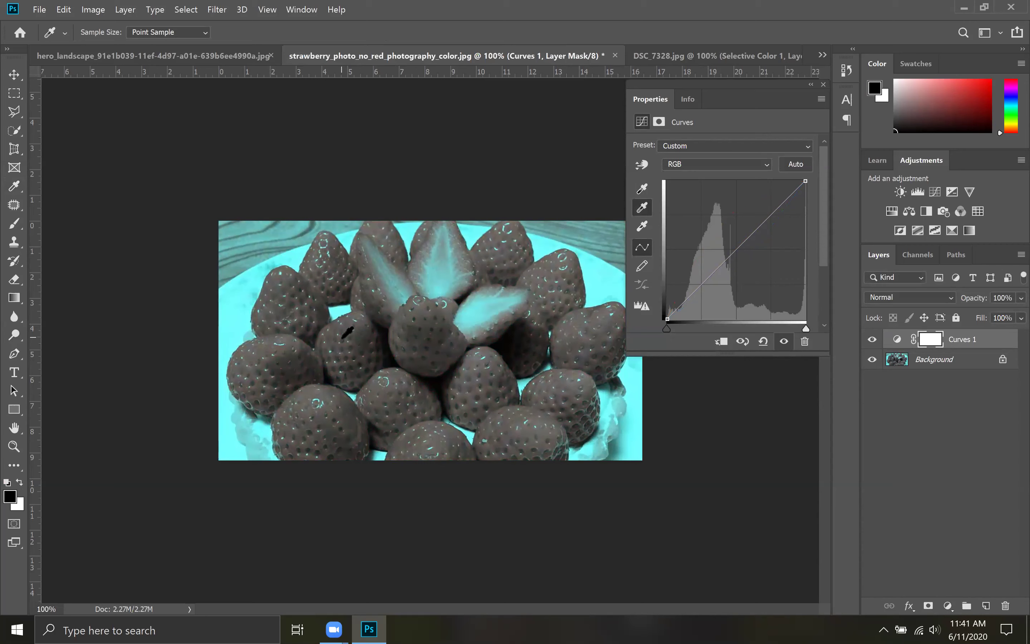
click(232, 321)
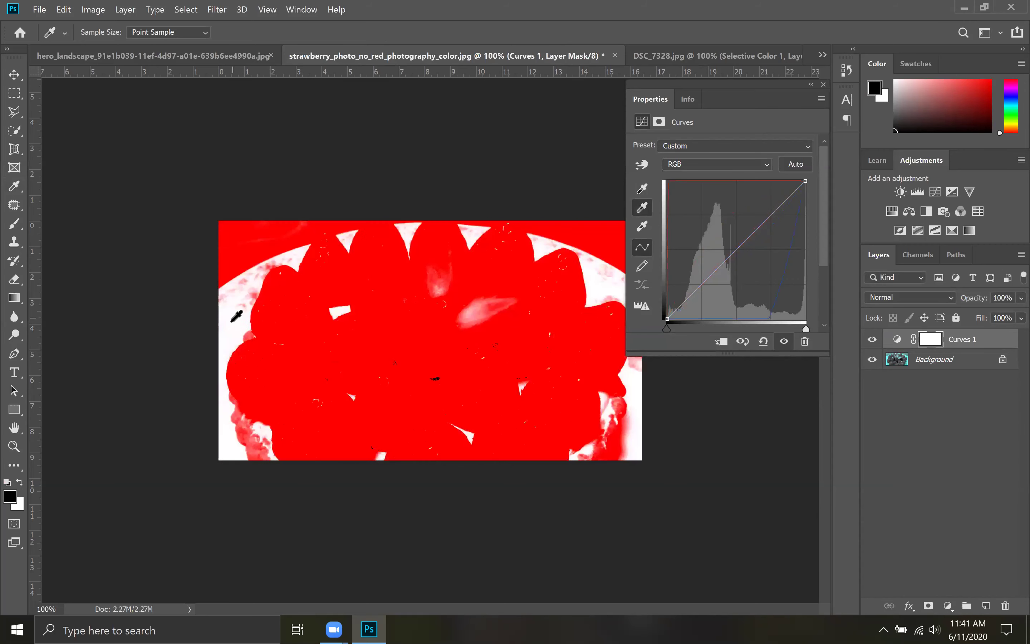
click(234, 257)
click(231, 226)
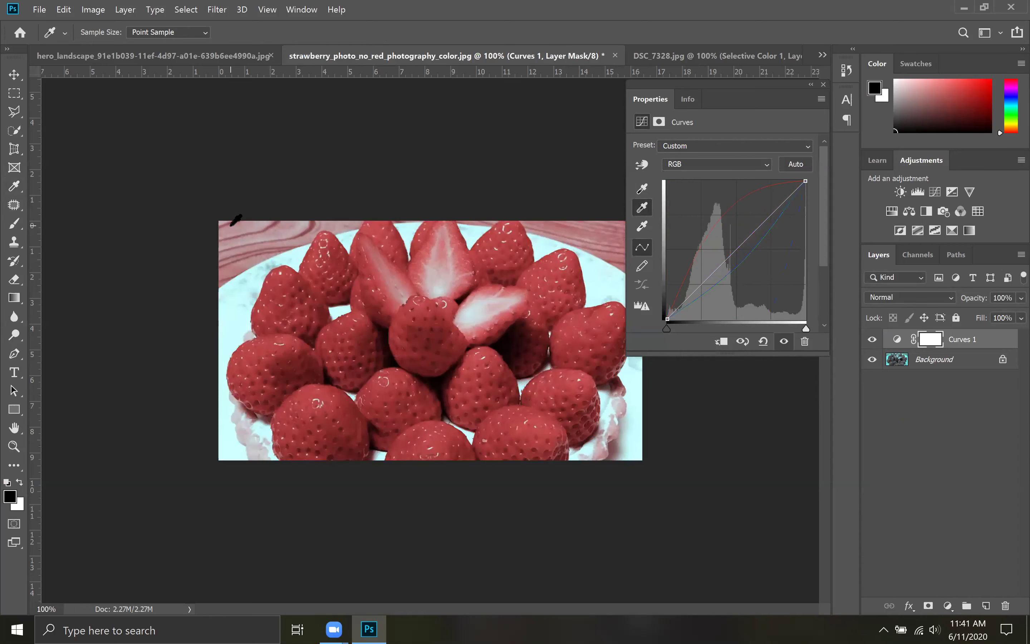
click(235, 237)
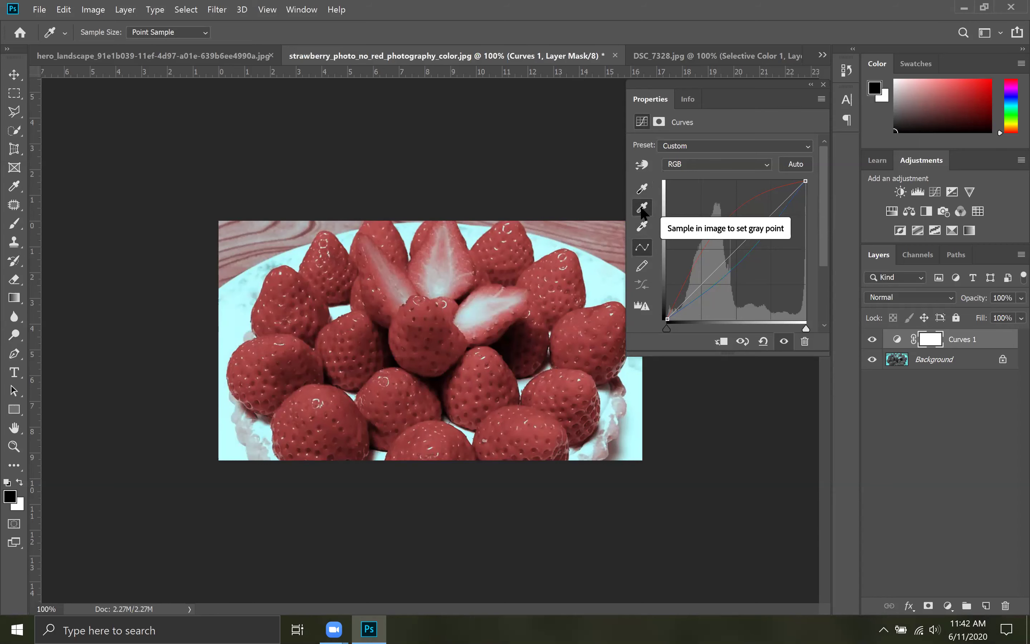
Try sampling the black point on the upper-left wood, the white point on the plate and the gray point on the wood.
click(643, 190)
click(232, 230)
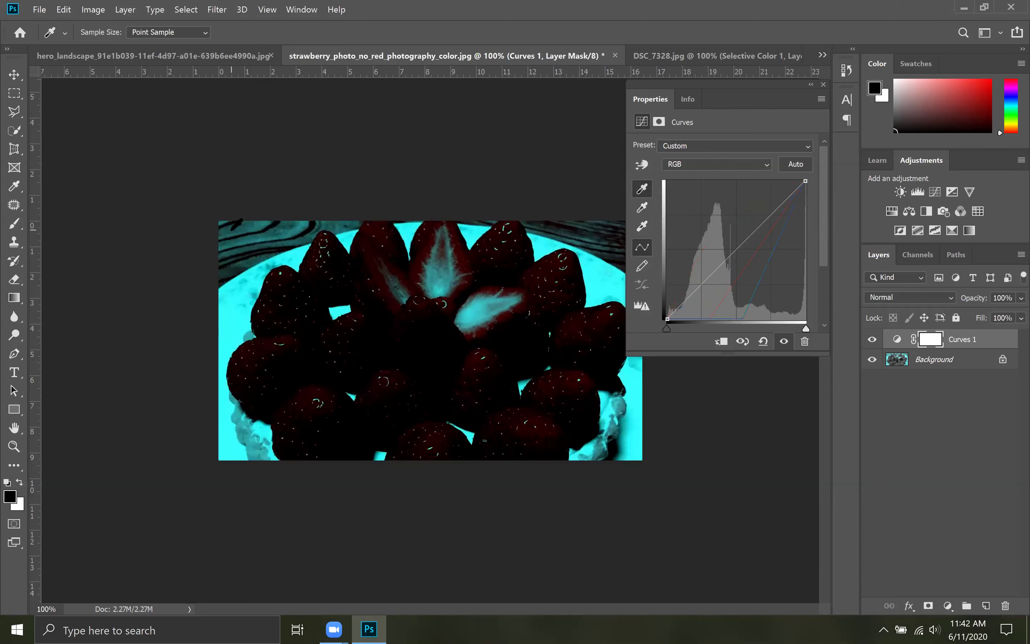
click(232, 249)
click(639, 228)
click(231, 318)
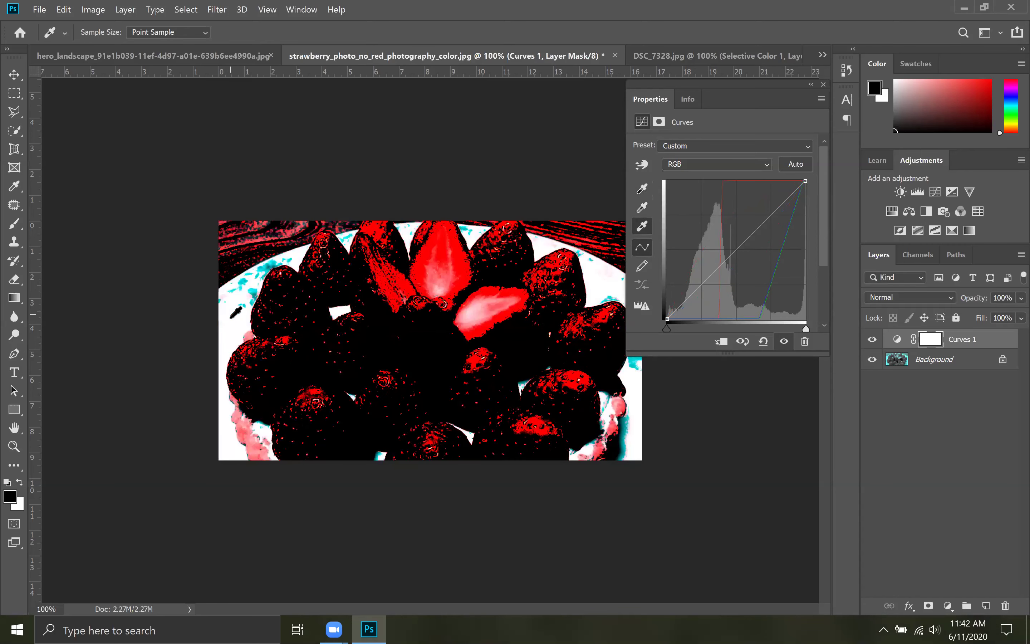
click(232, 328)
click(641, 213)
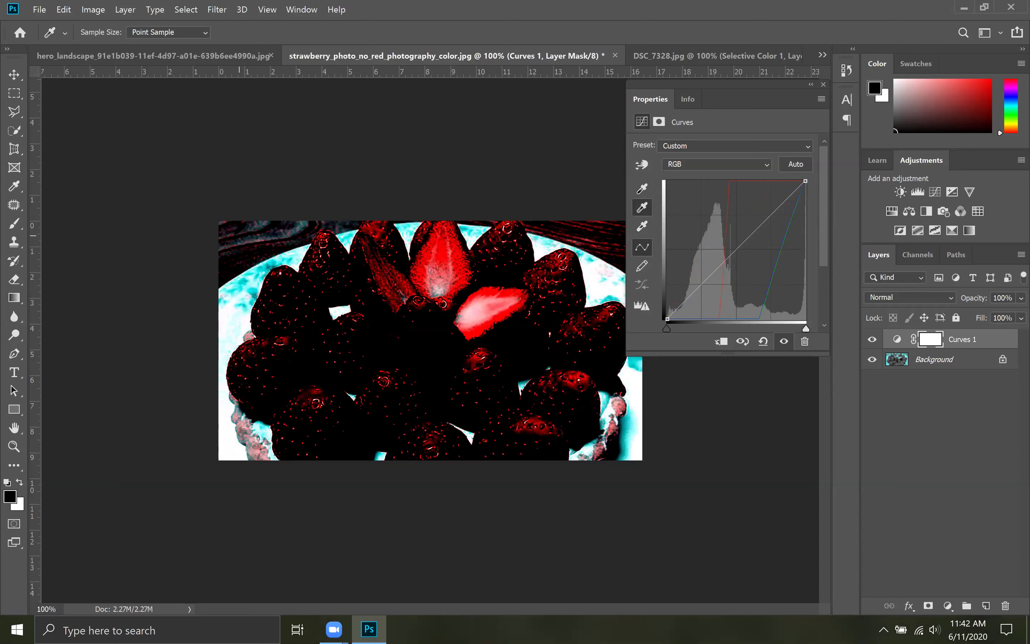
click(258, 234)
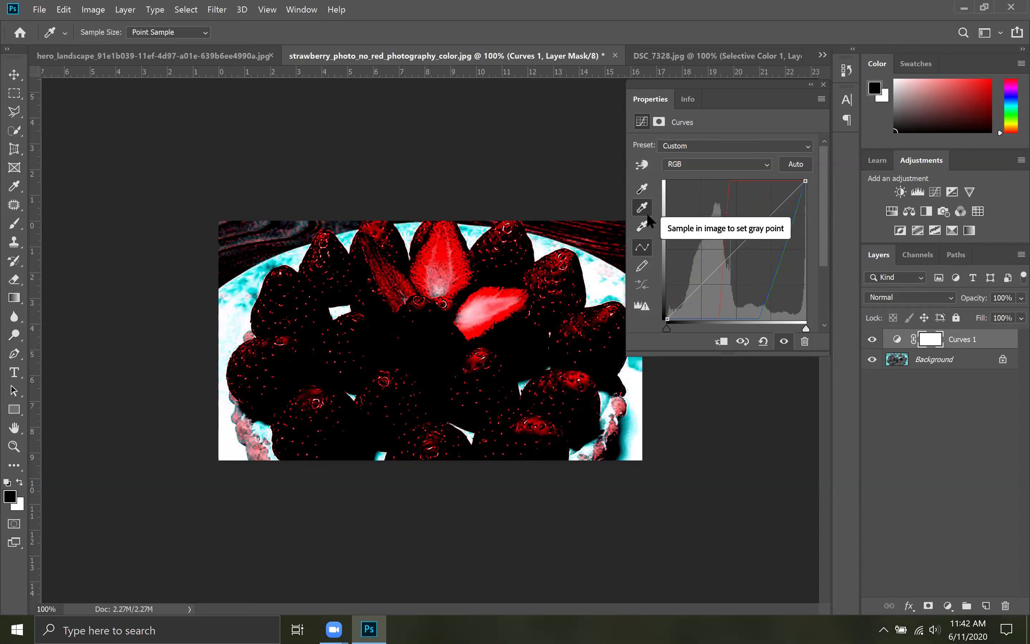
Discard the sampled Curves adjustment, restore the layer with its default curve, and resample the gray point on the upper-left wood.
key(Delete)
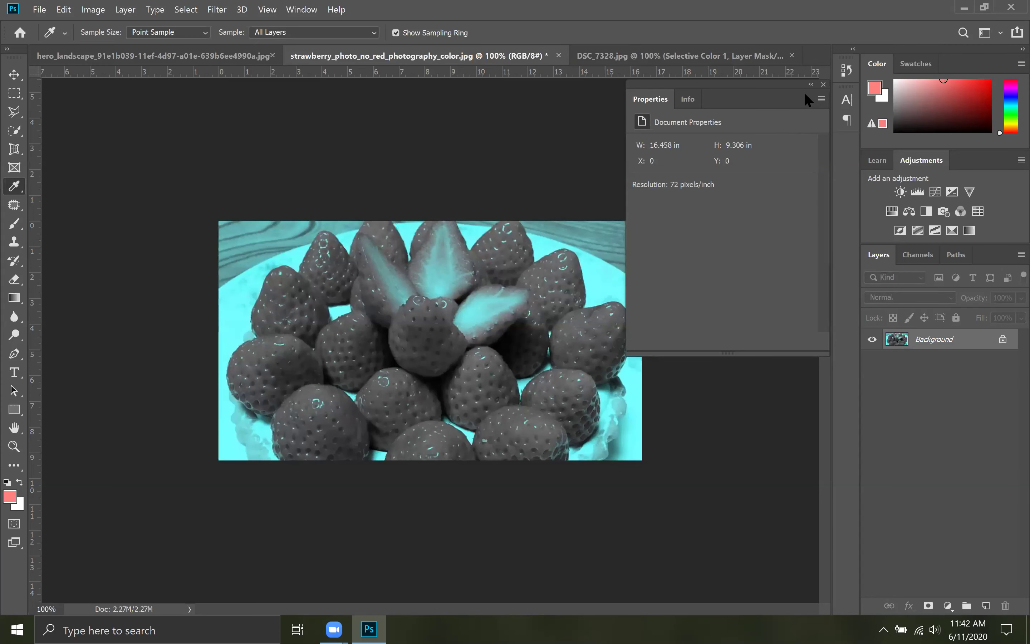
key(ctrl+z)
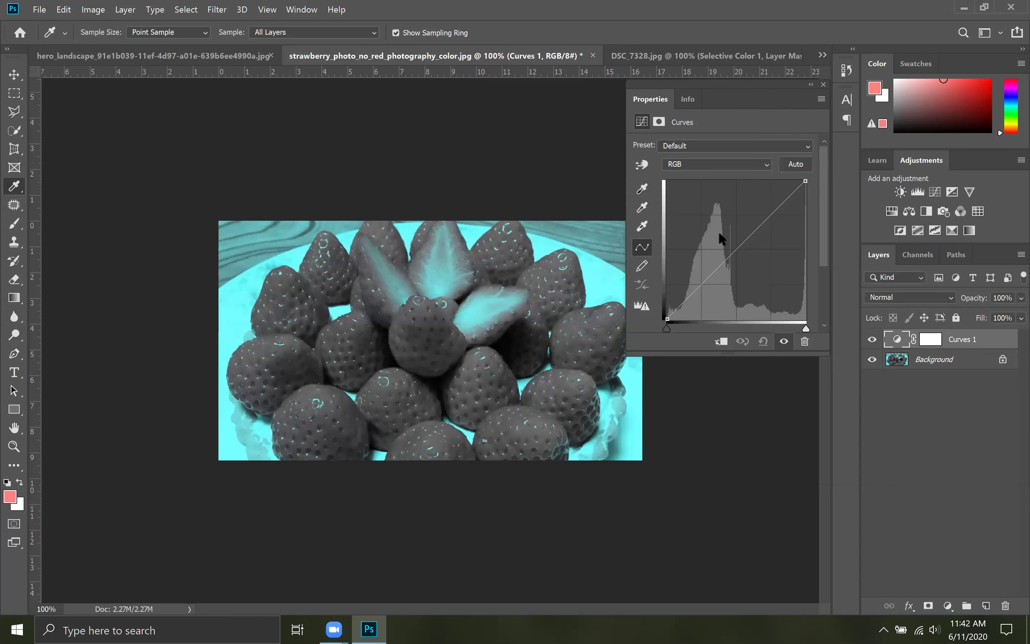
click(643, 212)
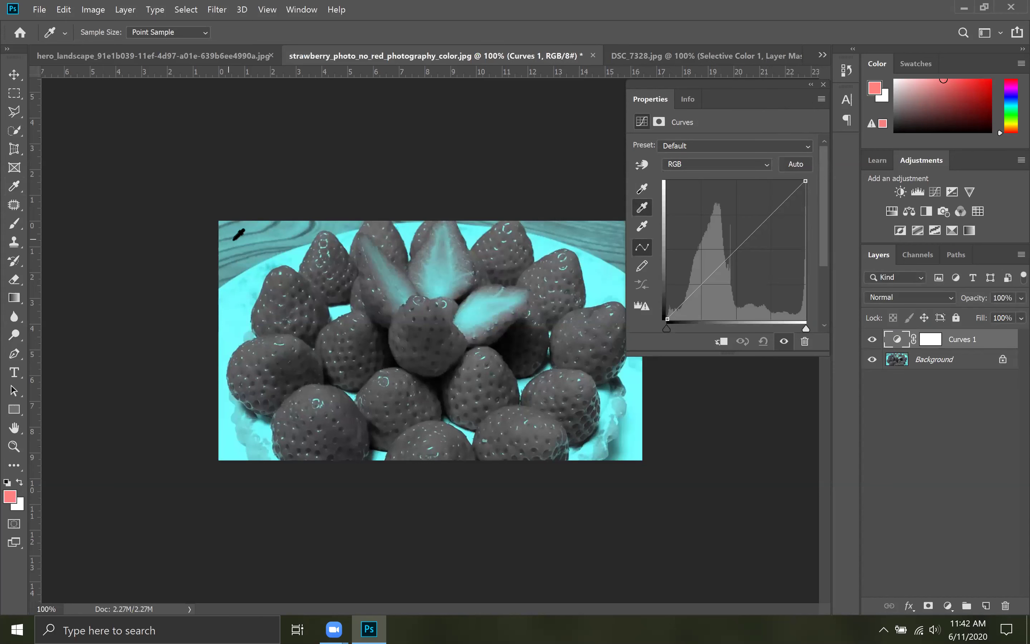
click(245, 242)
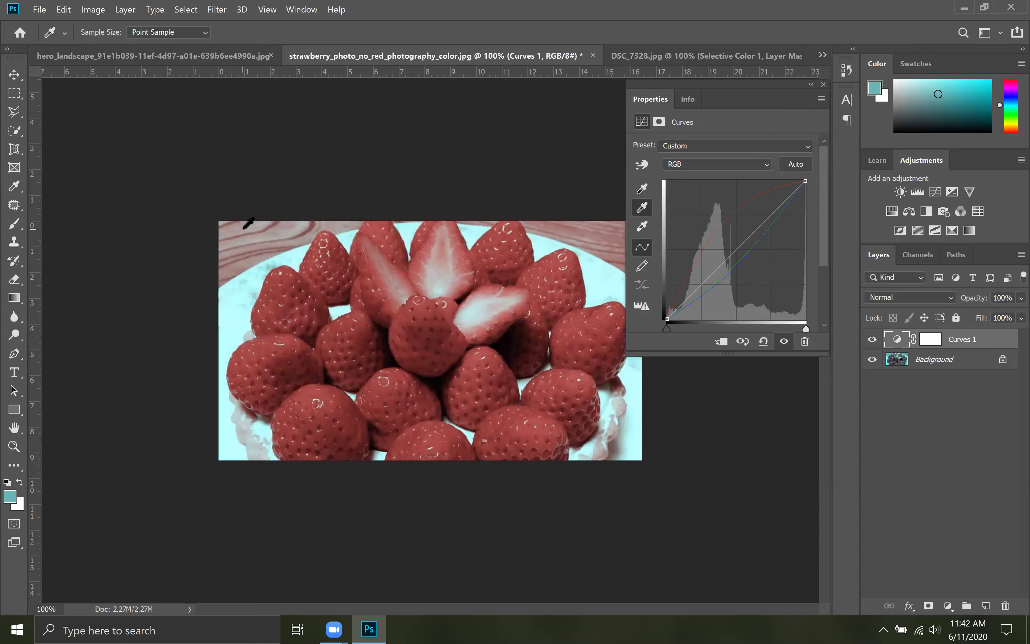
click(245, 228)
click(811, 85)
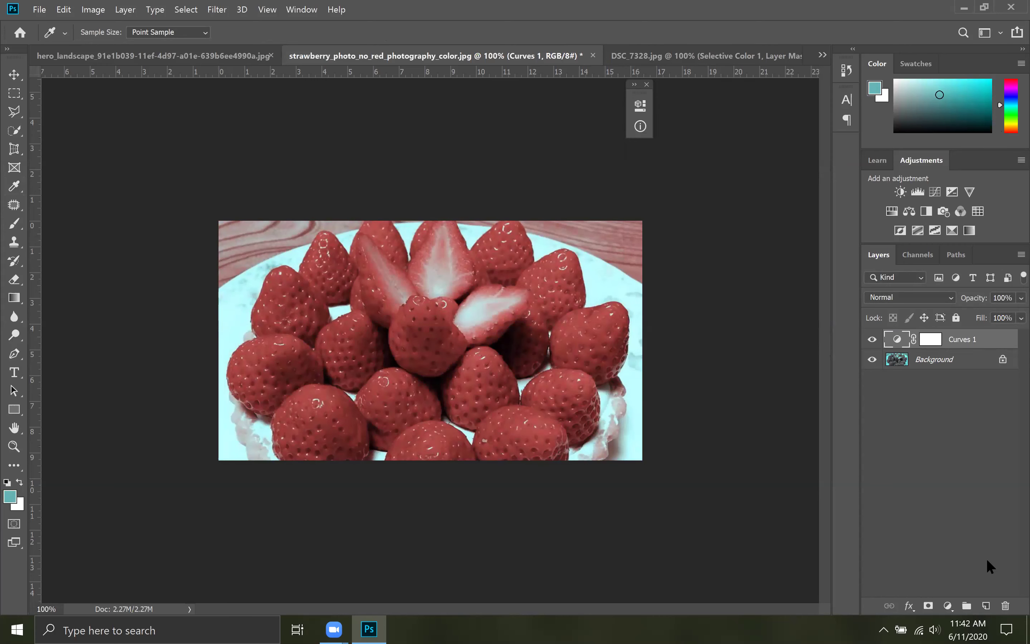
Set the Curves gray point's target midtone color to the pale pink d8bdb4 without saving it as a default.
click(641, 105)
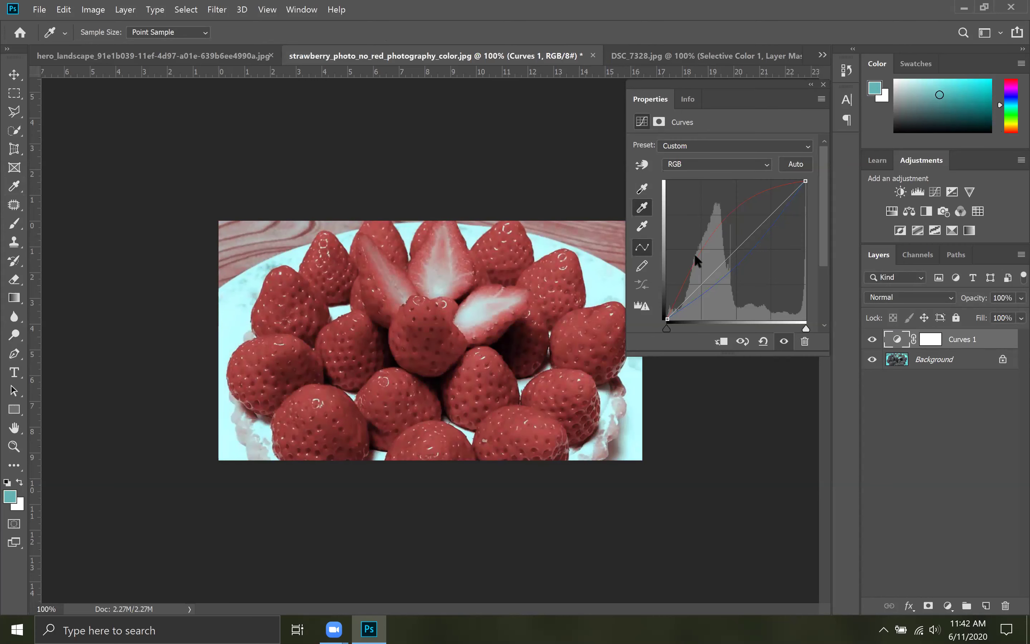
double_click(643, 208)
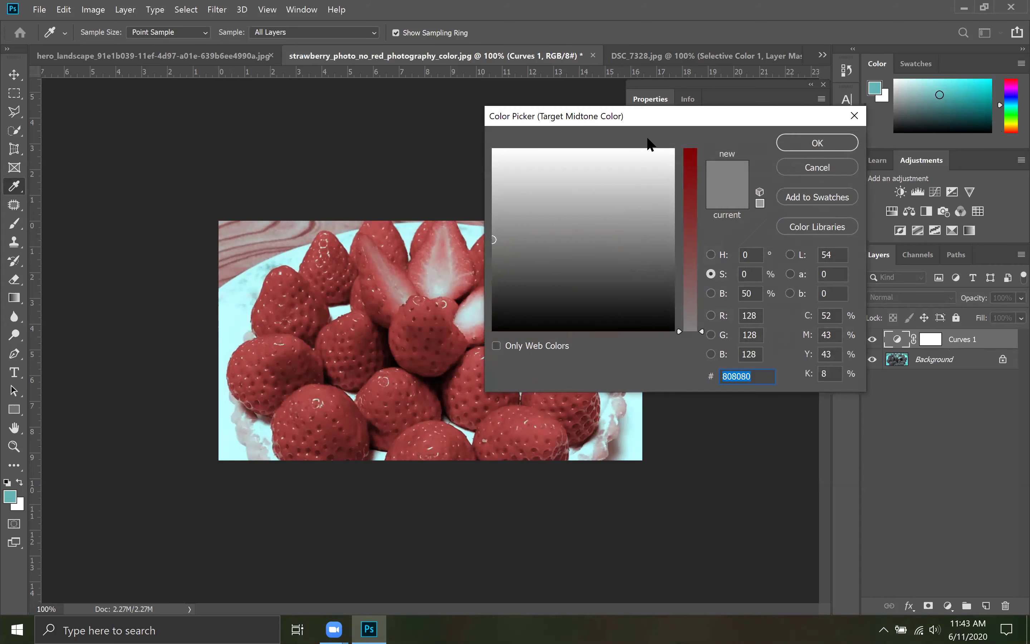
drag(654, 124, 662, 122)
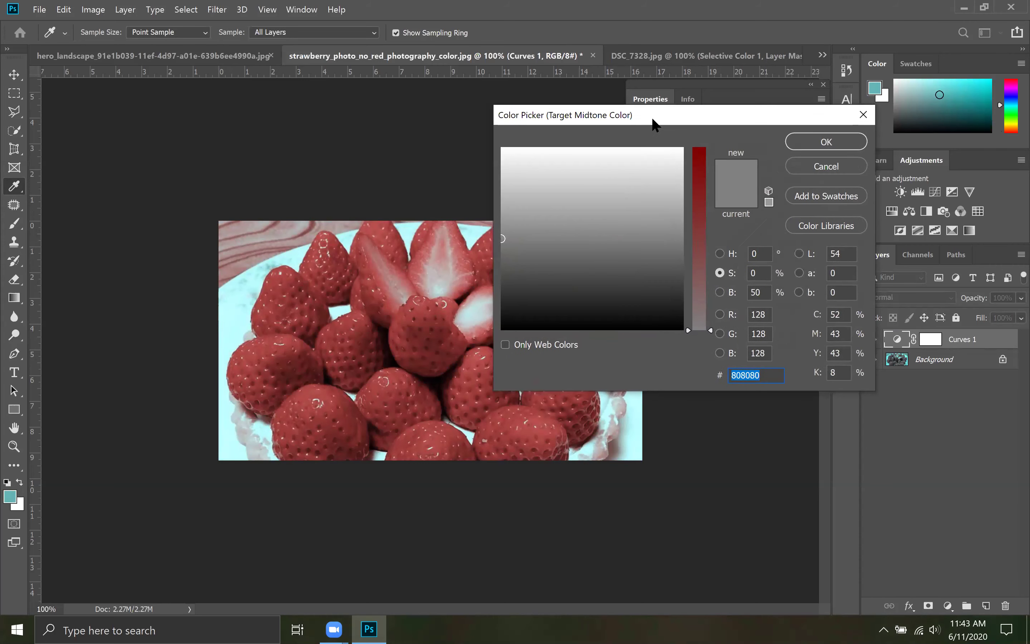
click(720, 273)
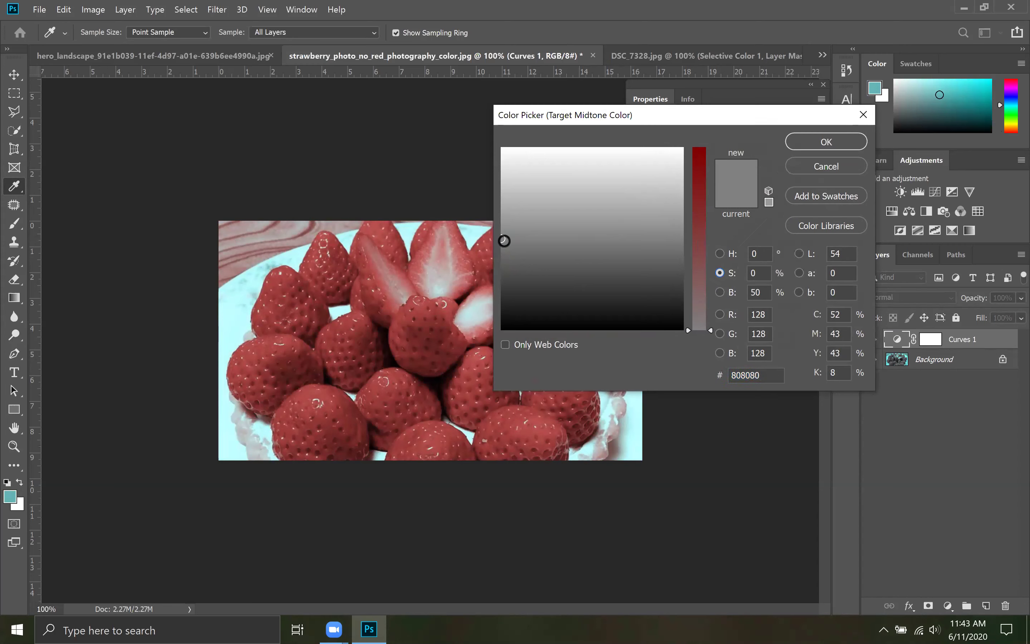
click(509, 195)
mouse_move(509, 195)
mouse_down()
mouse_move(508, 163)
mouse_move(516, 202)
mouse_move(523, 188)
mouse_move(538, 216)
mouse_move(534, 223)
mouse_move(519, 190)
mouse_move(500, 212)
mouse_move(502, 236)
mouse_up()
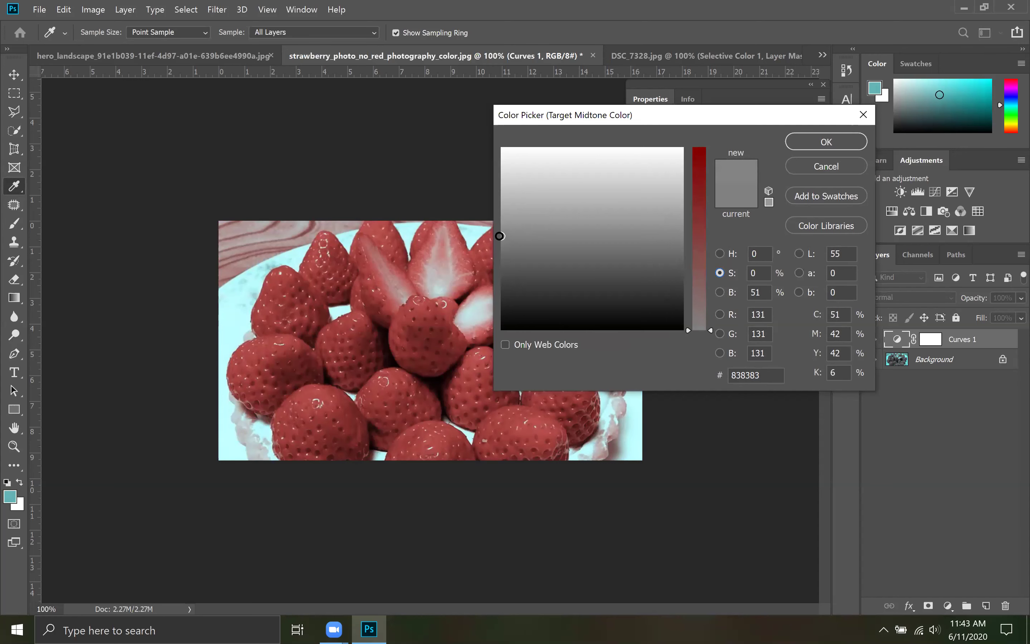
drag(710, 326, 710, 276)
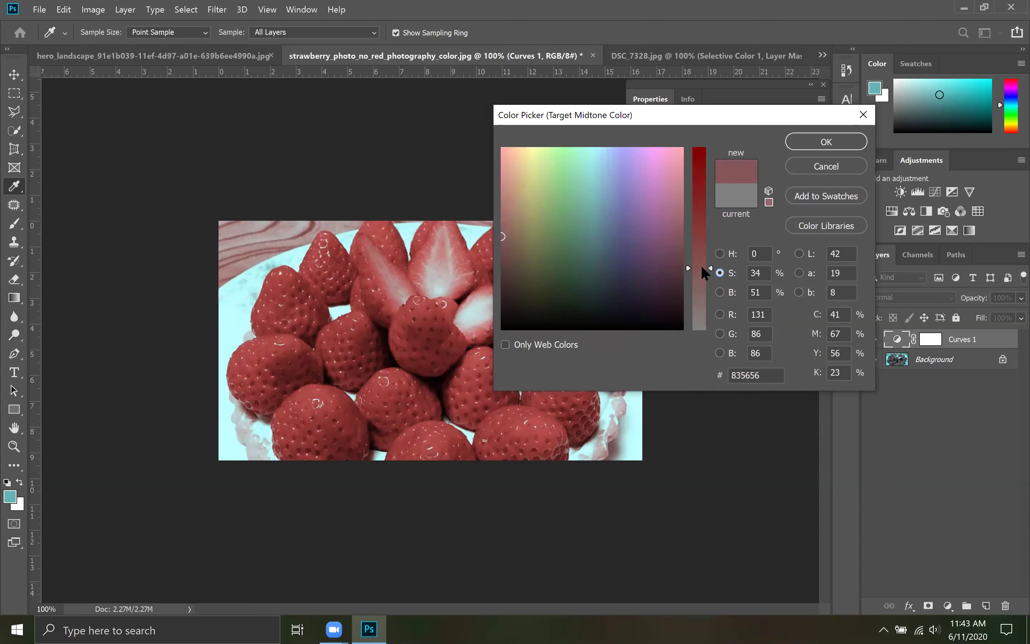
drag(517, 171, 509, 175)
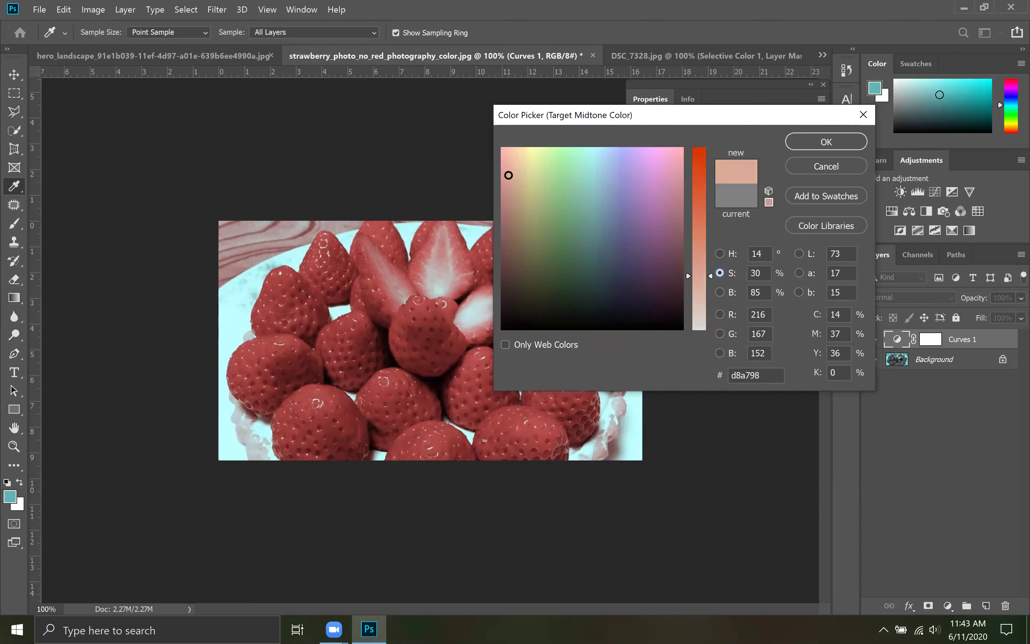
mouse_move(711, 277)
mouse_down()
mouse_move(706, 316)
mouse_move(704, 298)
mouse_up()
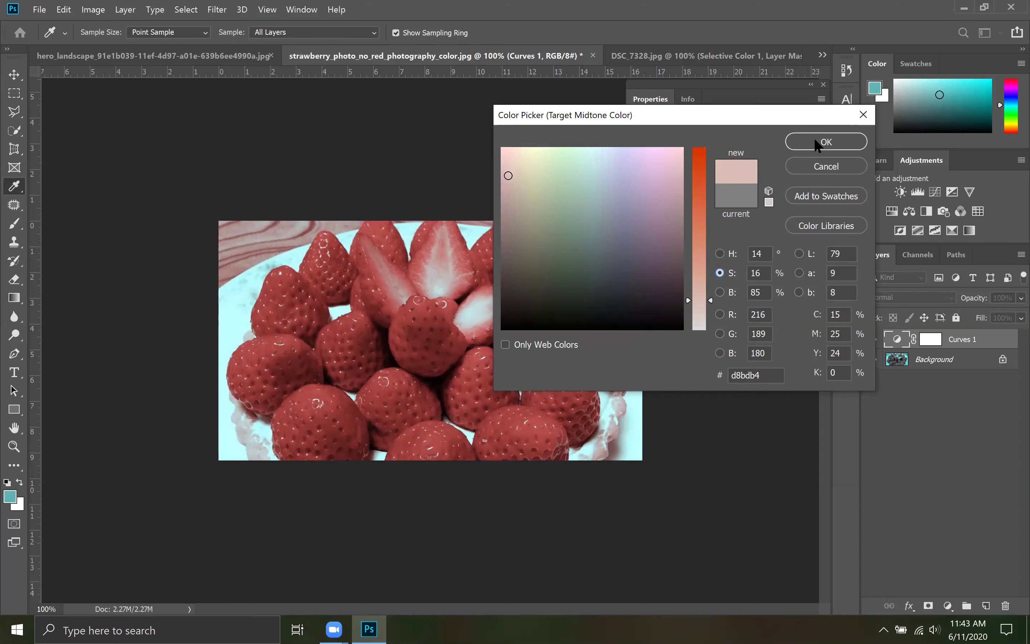
click(815, 139)
click(597, 257)
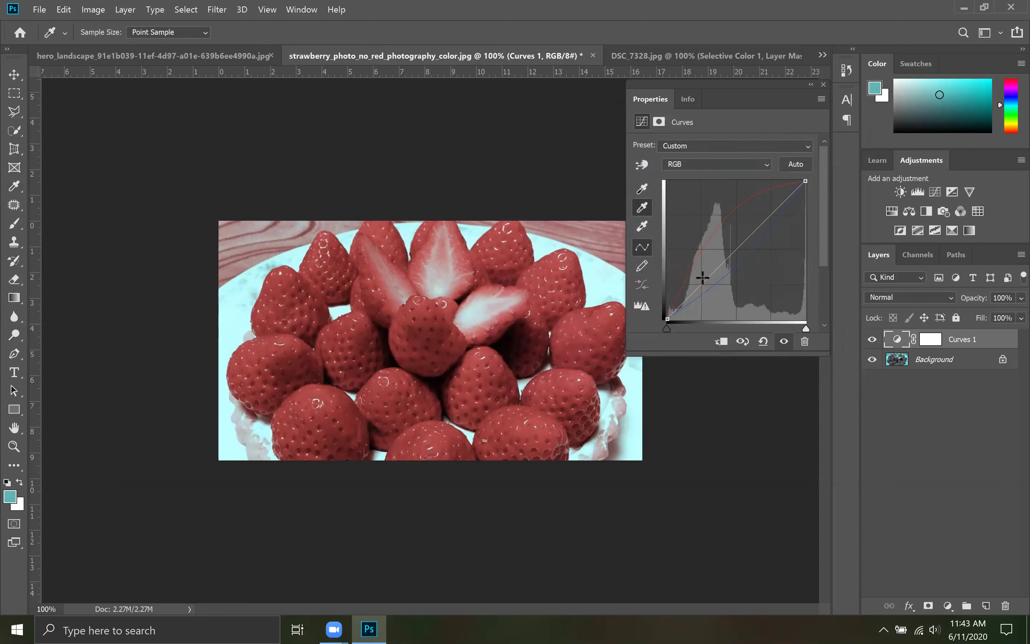
Shape the RGB curve of the strawberry photo into a gentle S with slightly darker shadows and brighter highlights.
drag(698, 279, 707, 282)
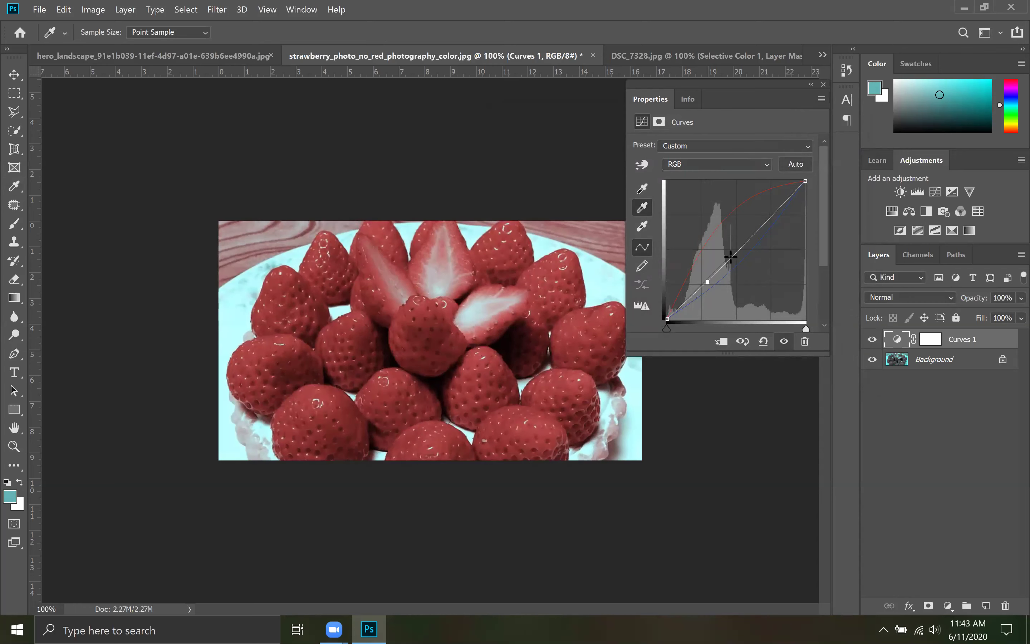
mouse_move(765, 218)
mouse_down()
mouse_move(753, 212)
mouse_move(765, 215)
mouse_up()
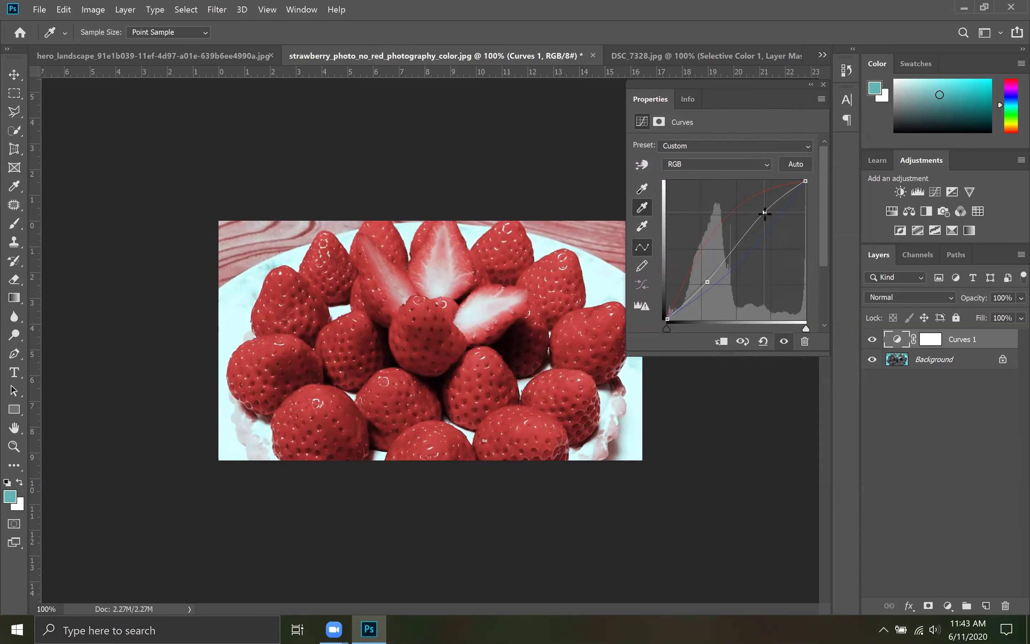
click(813, 85)
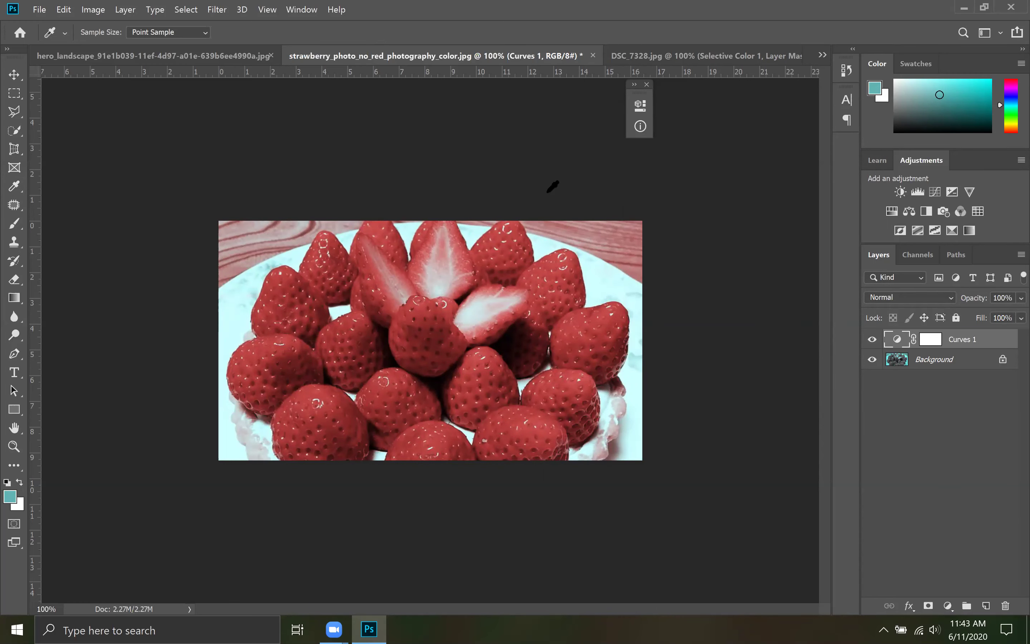
Open the river landscape image ef8f084be6fea1dd7f29346a1eb2595a.jpg from the Desktop folder.
click(701, 52)
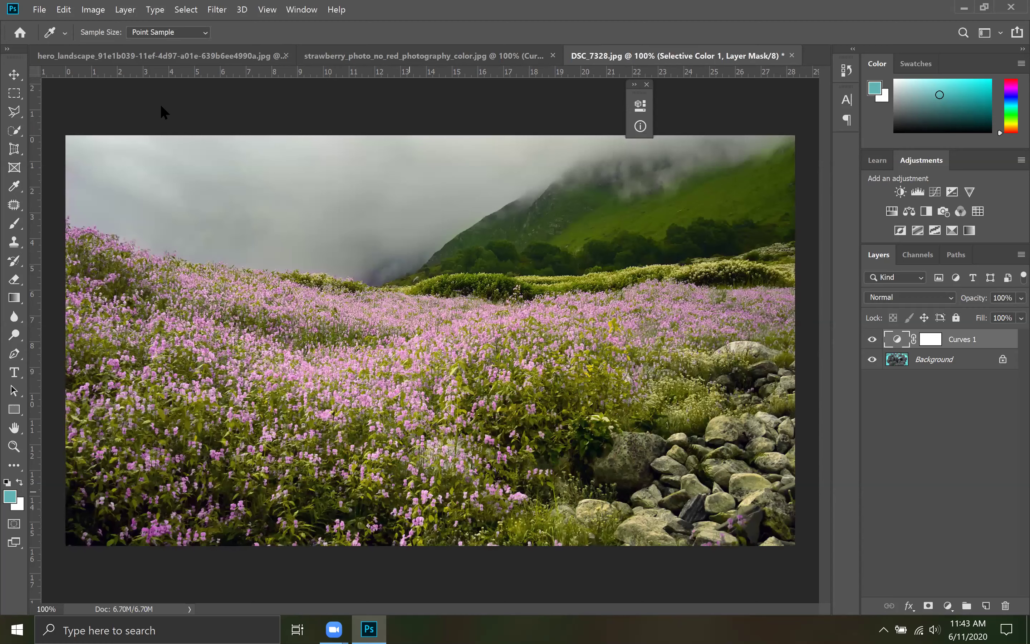
key(ctrl+o)
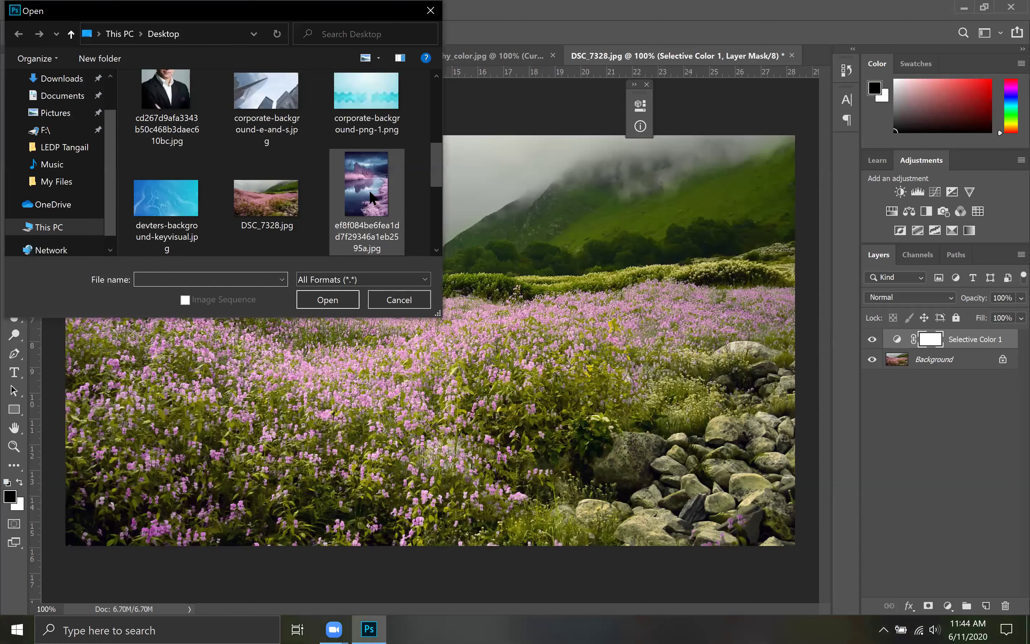
click(371, 198)
click(341, 303)
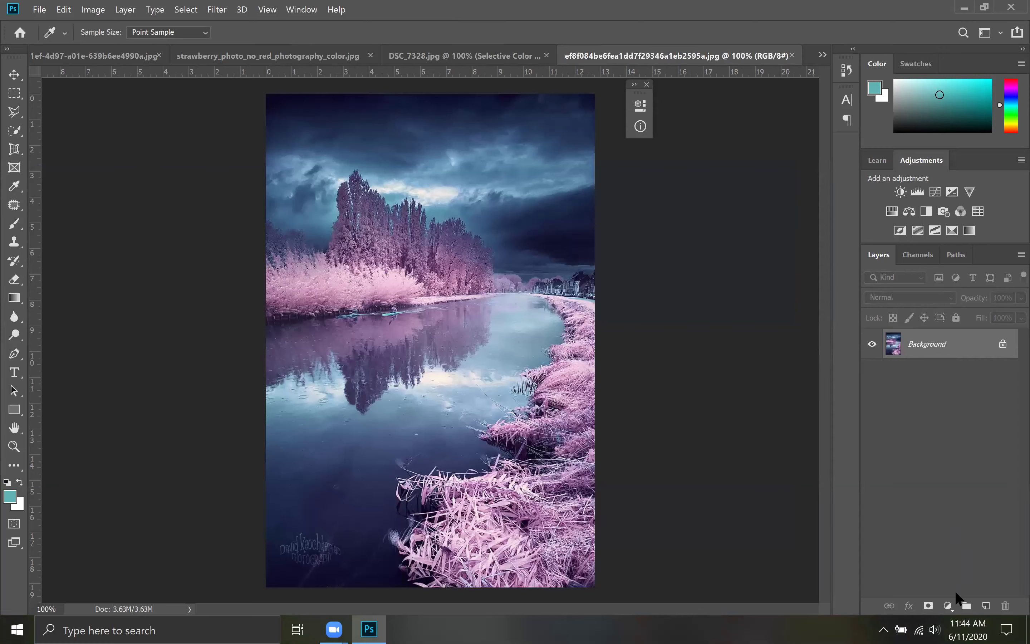
Add a Curves adjustment layer to the river photo and sample its gray point on the sky just above the trees.
right_click(892, 431)
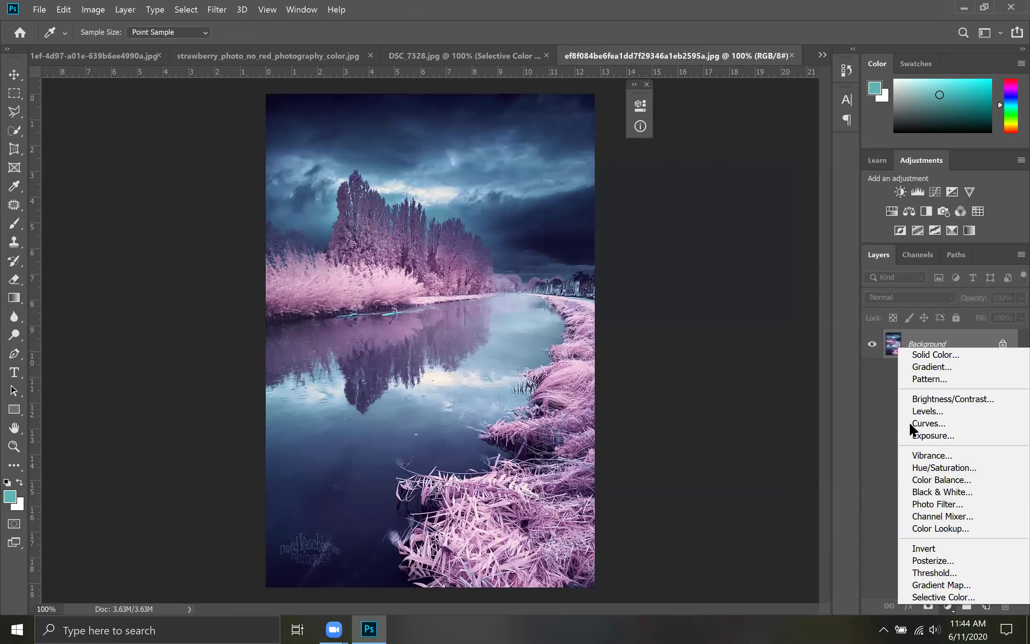
click(933, 424)
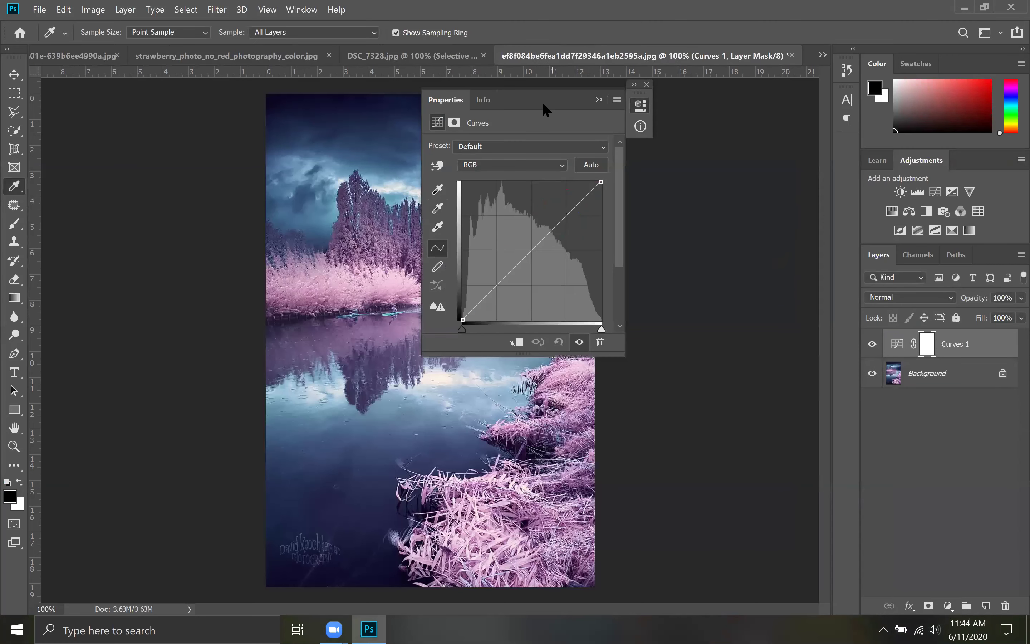
drag(543, 99, 736, 108)
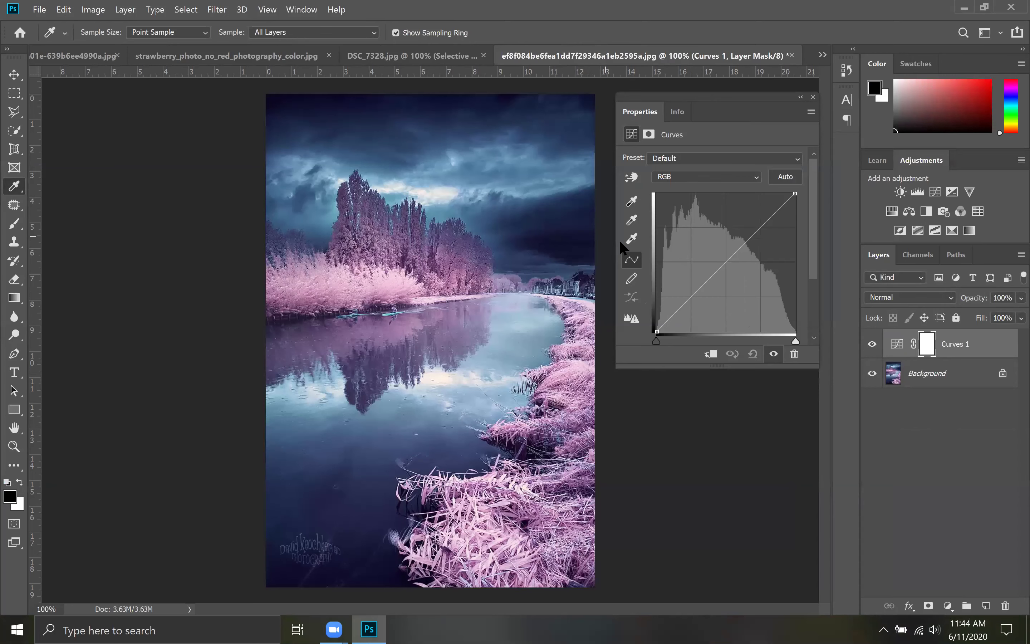
click(632, 220)
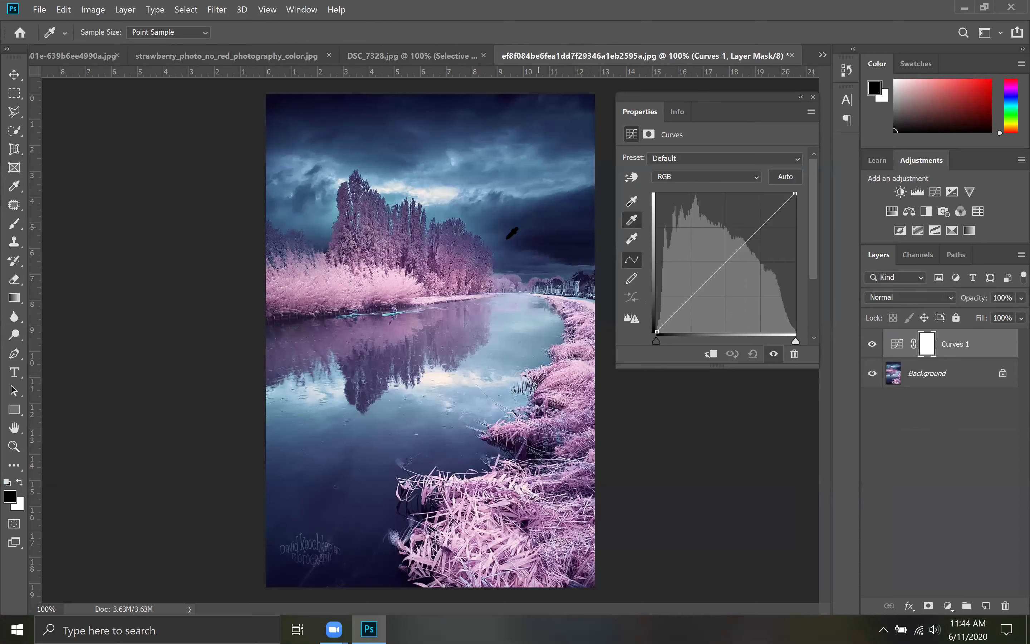
click(439, 211)
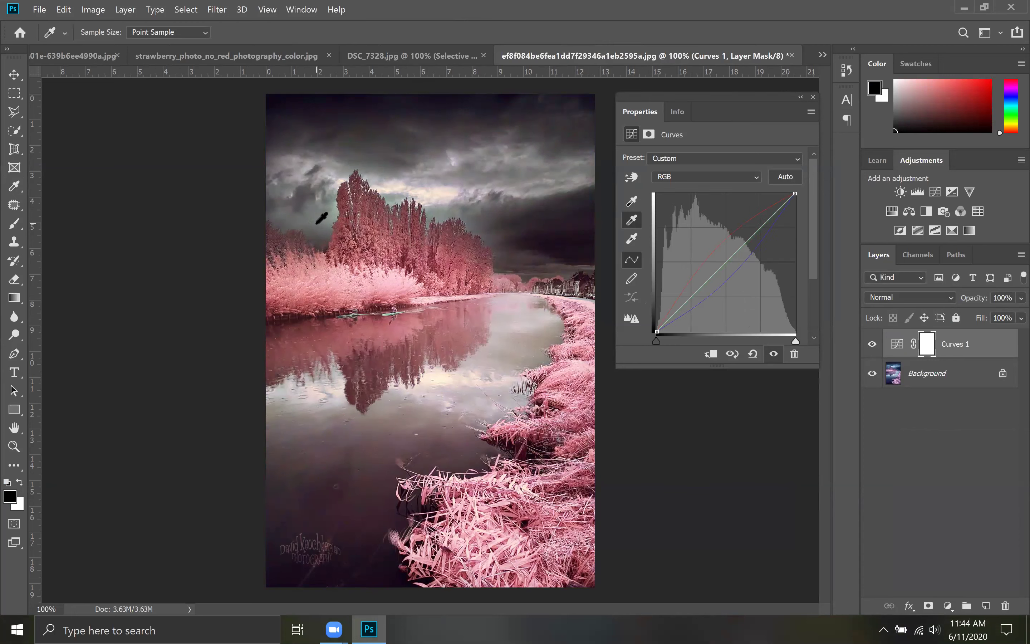
Set the gray point's target midtone color to a lighter reddish tone at 25% saturation without saving it as a default.
double_click(632, 220)
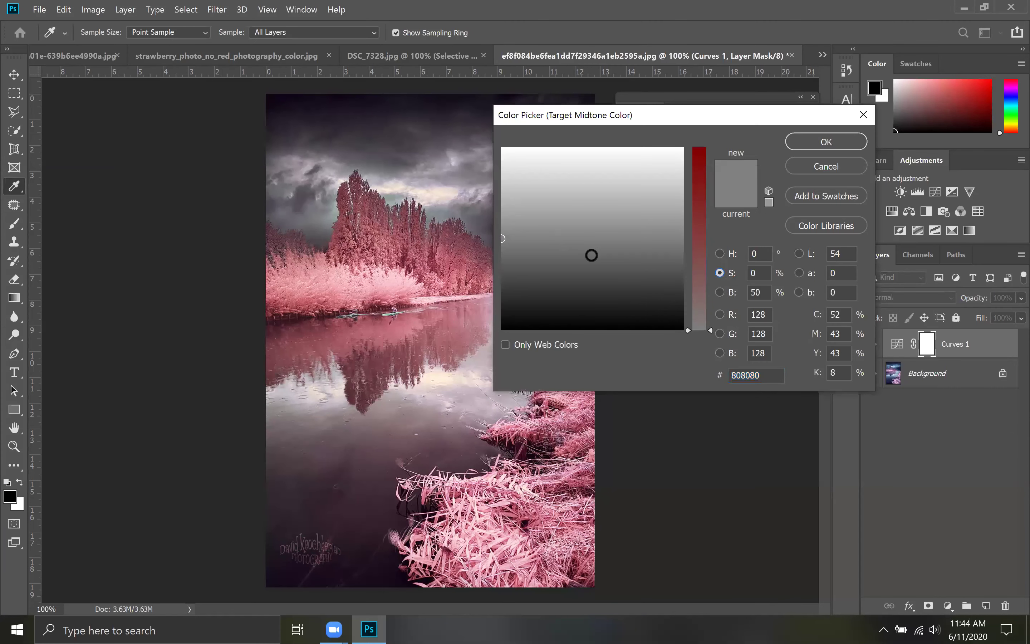
click(698, 270)
drag(691, 263, 692, 284)
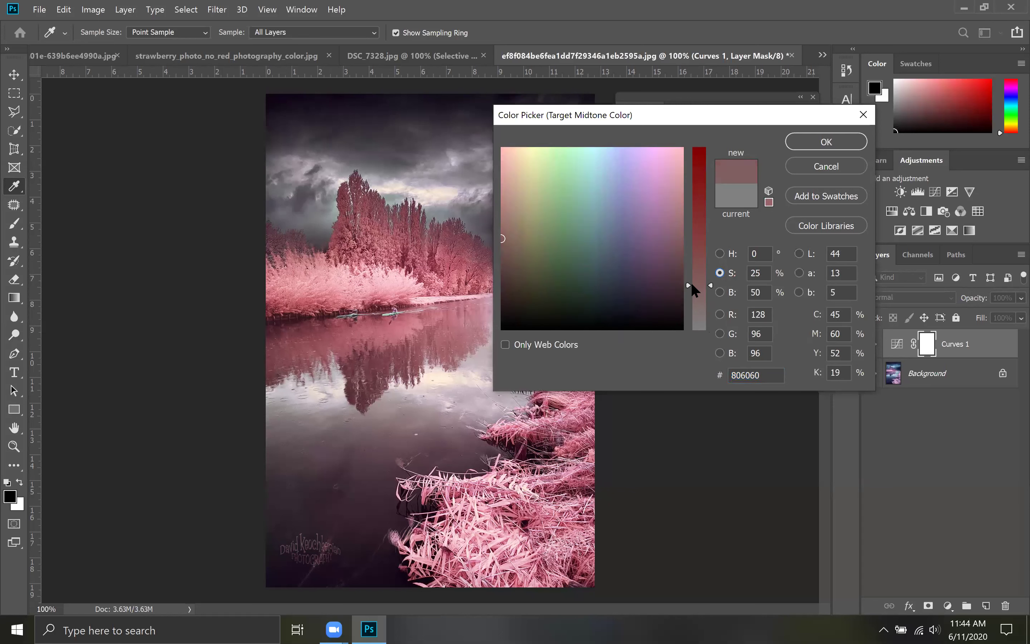
drag(519, 175, 513, 180)
click(841, 143)
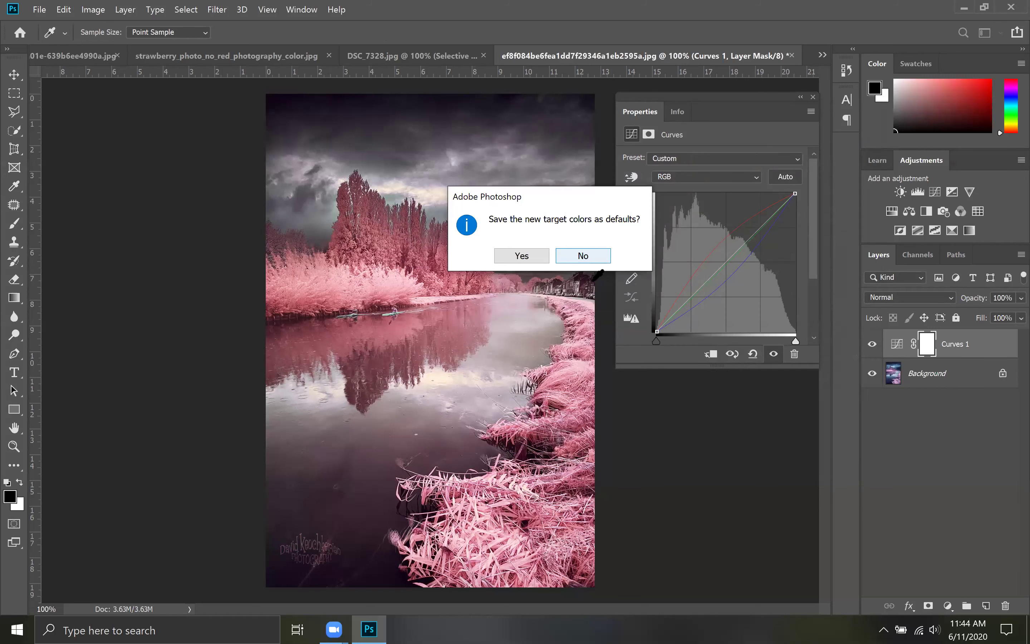
key(Return)
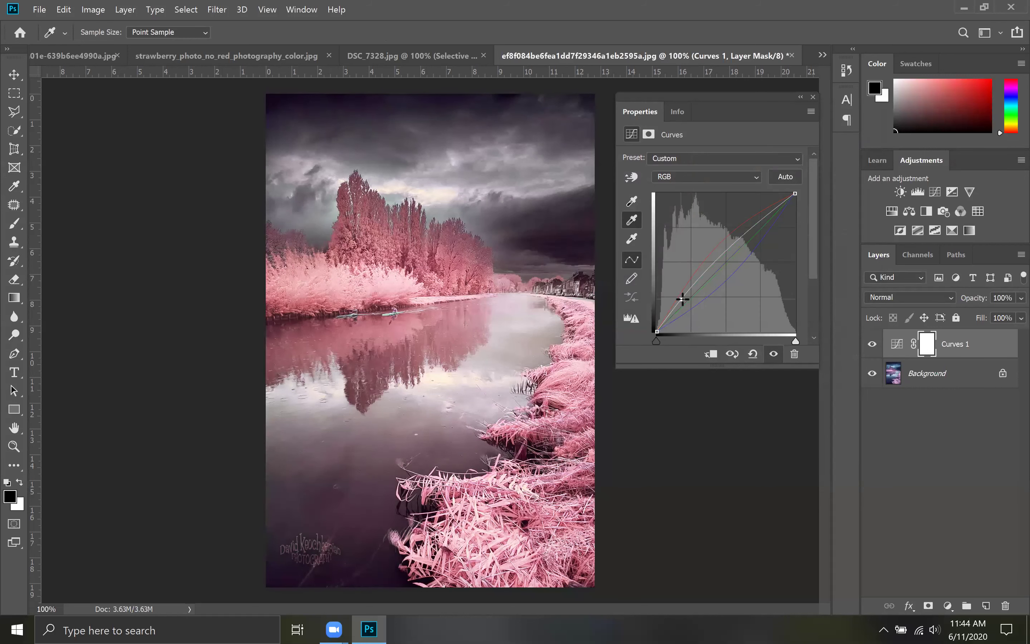
Shape the river photo's RGB curve with two points, lifting the shadows and lowering the highlights, and compare before and after.
mouse_move(689, 292)
mouse_down()
mouse_move(702, 305)
mouse_move(694, 300)
mouse_up()
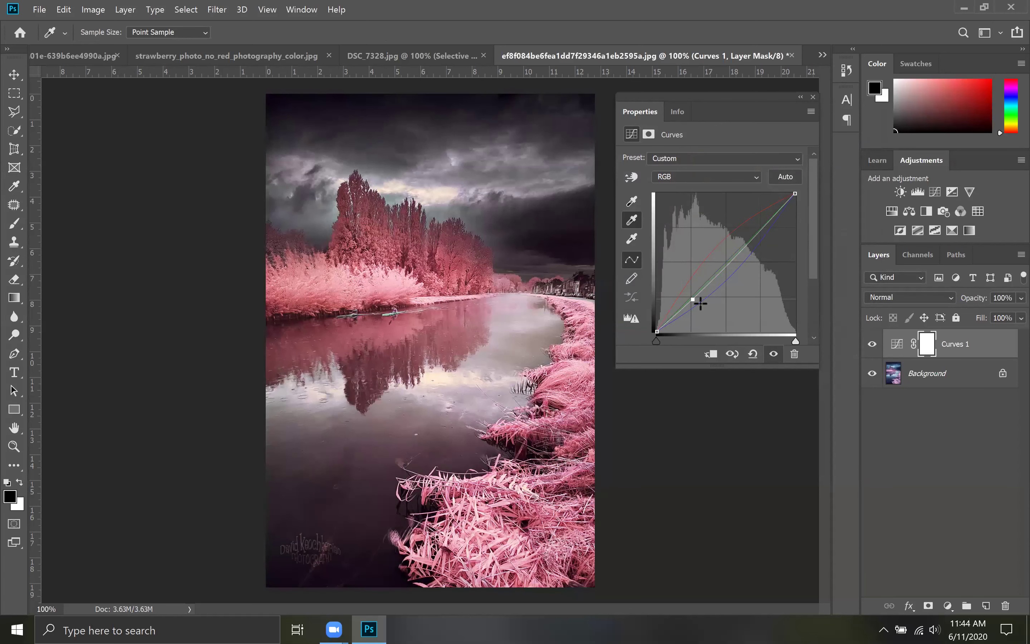
click(750, 235)
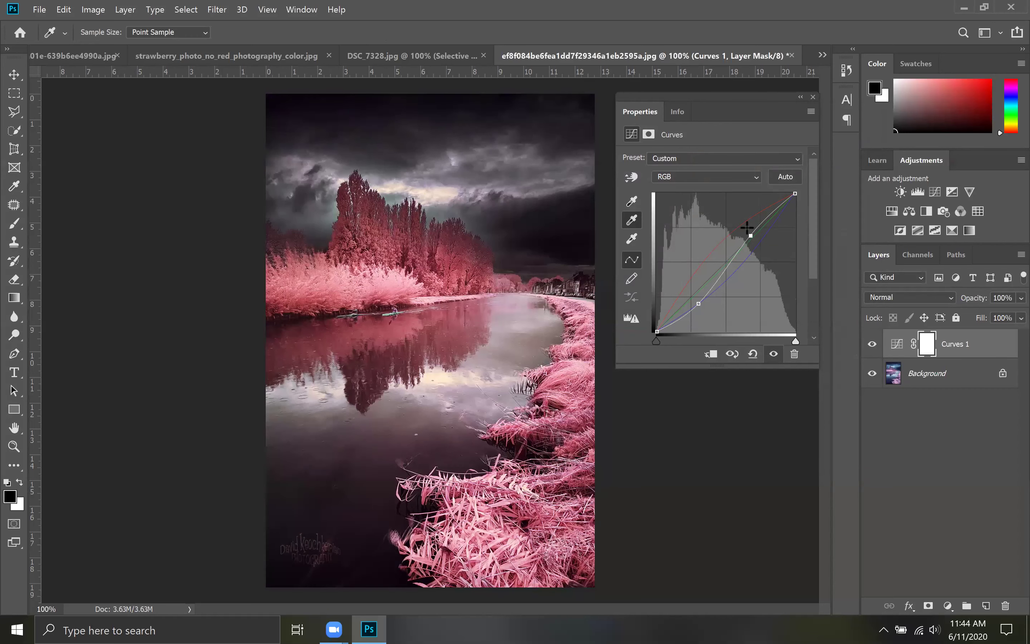
click(769, 253)
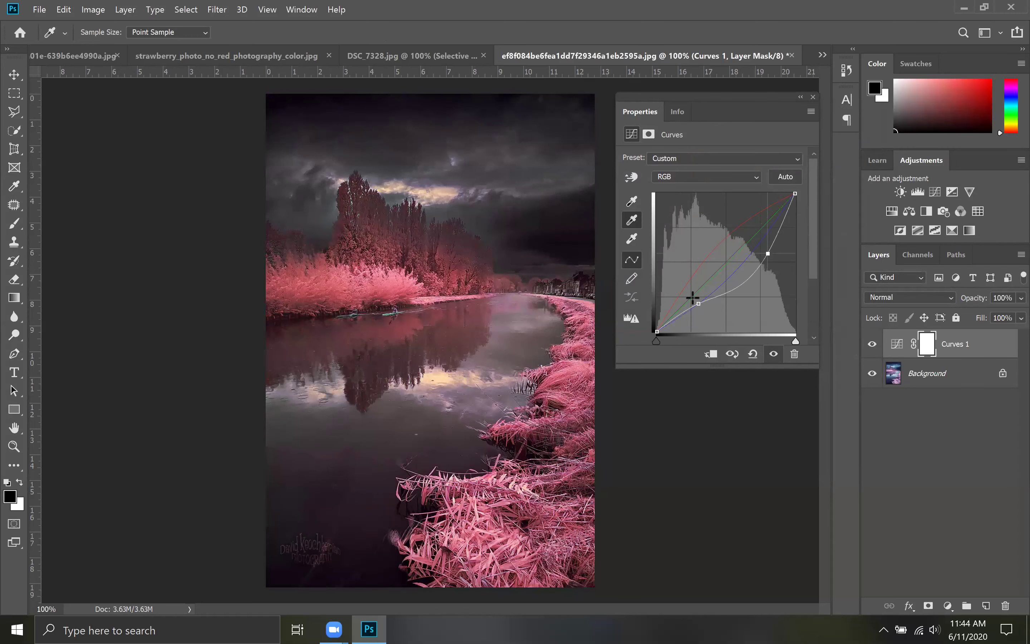
drag(696, 301, 687, 291)
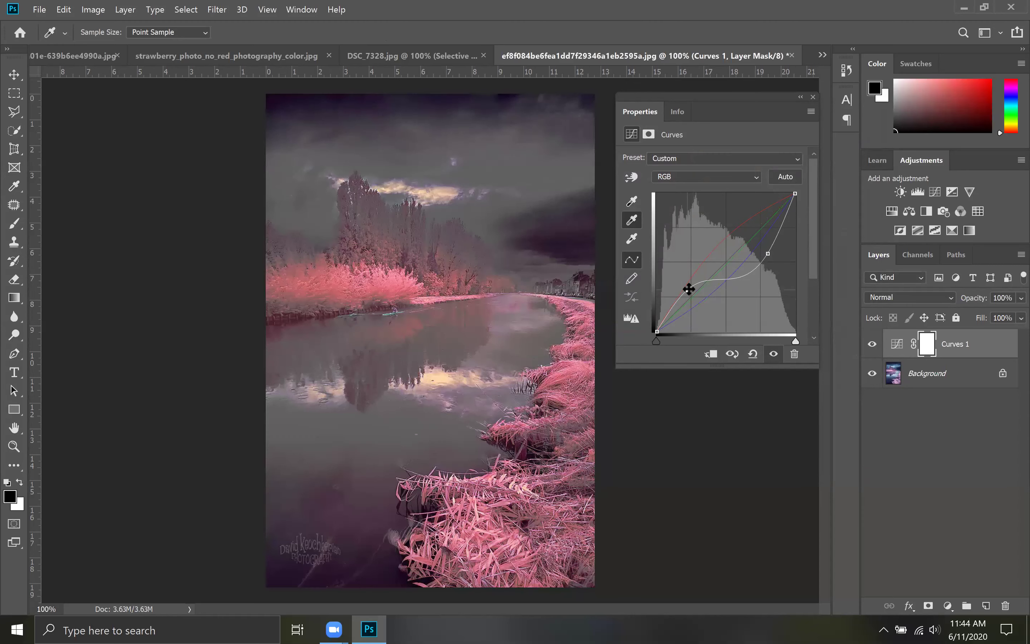
drag(765, 256, 770, 227)
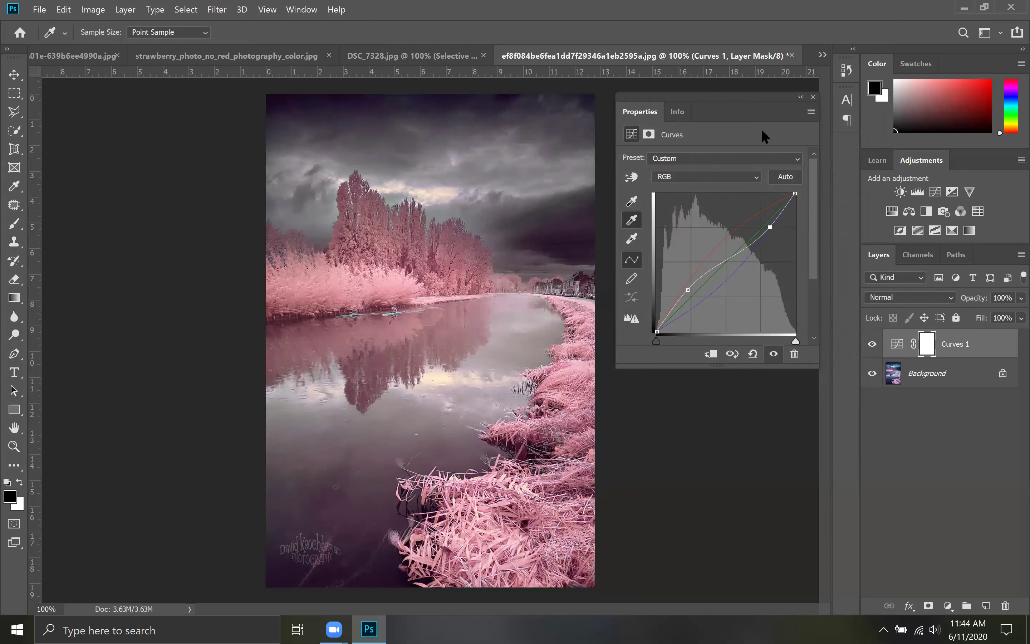
click(873, 345)
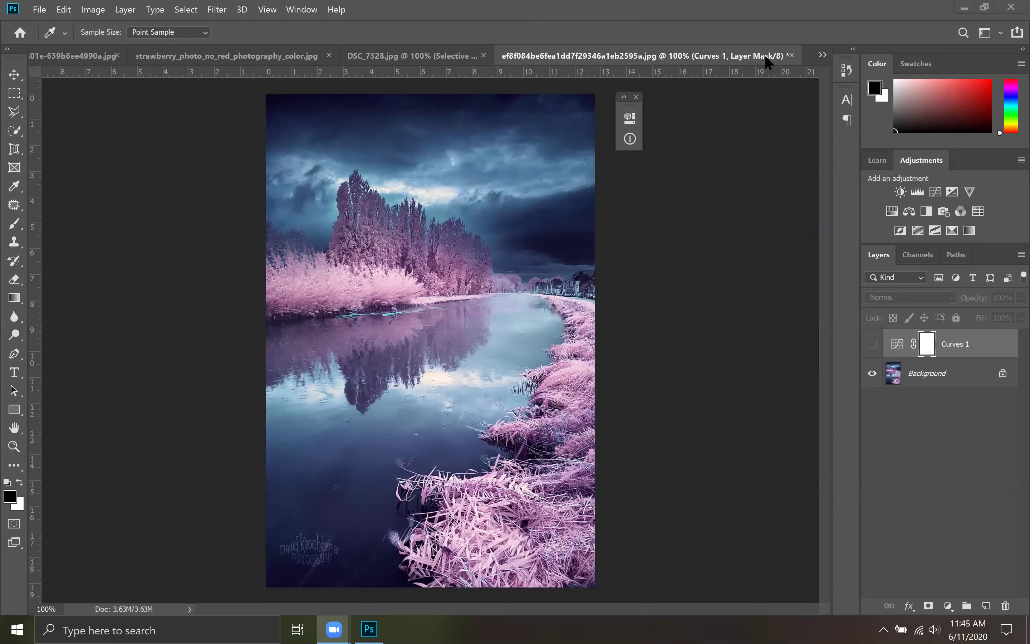
key(ctrl+comma)
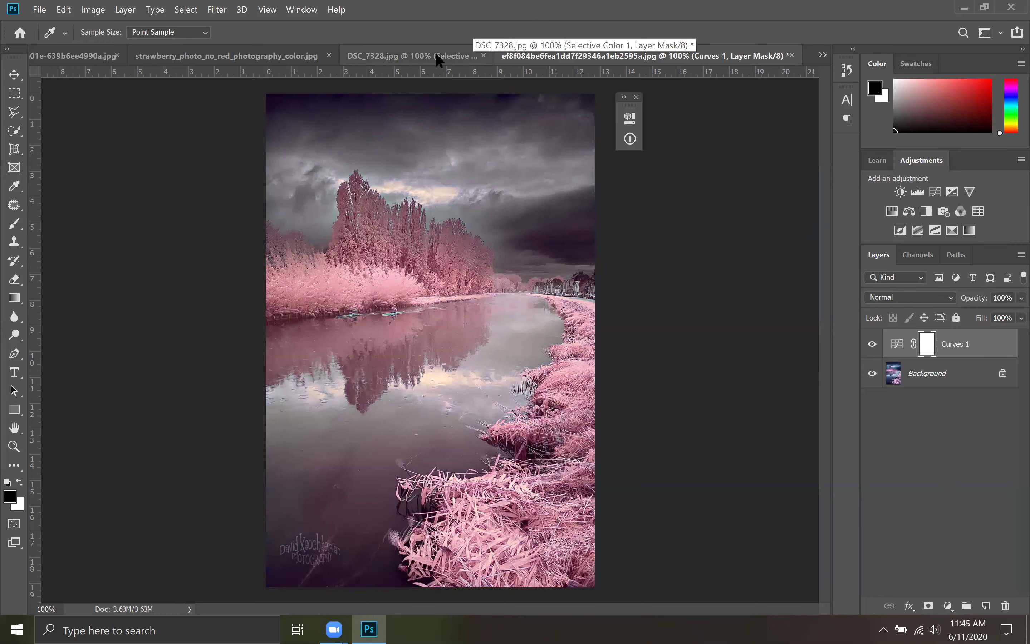
Close DSC_7328.jpg and the river photo without saving their changes.
click(436, 55)
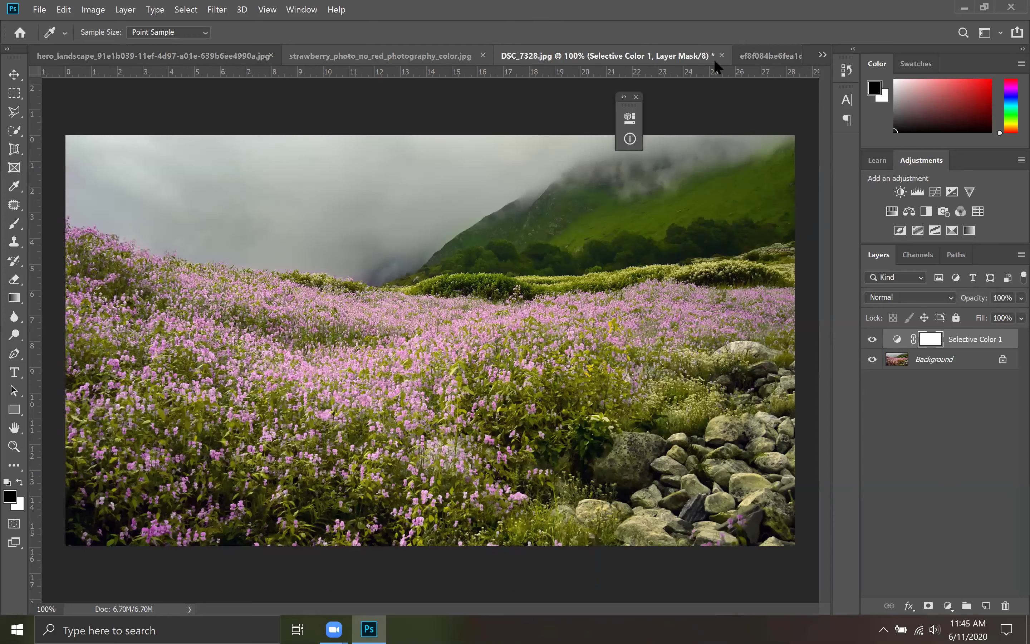
key(ctrl+w)
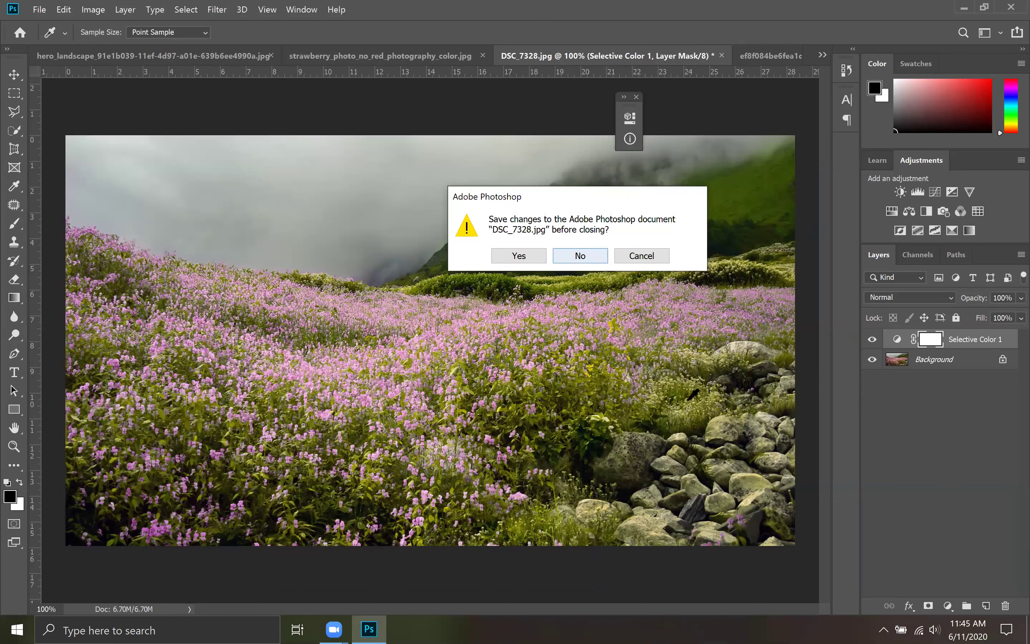
key(Return)
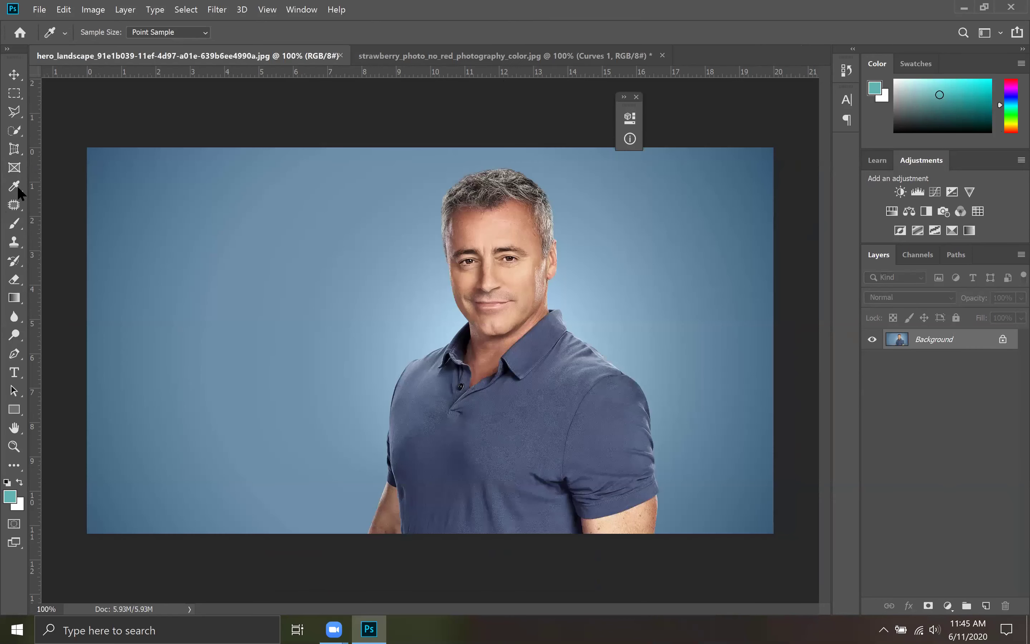
Select the man's blue polo shirt with the Quick Selection tool.
click(14, 130)
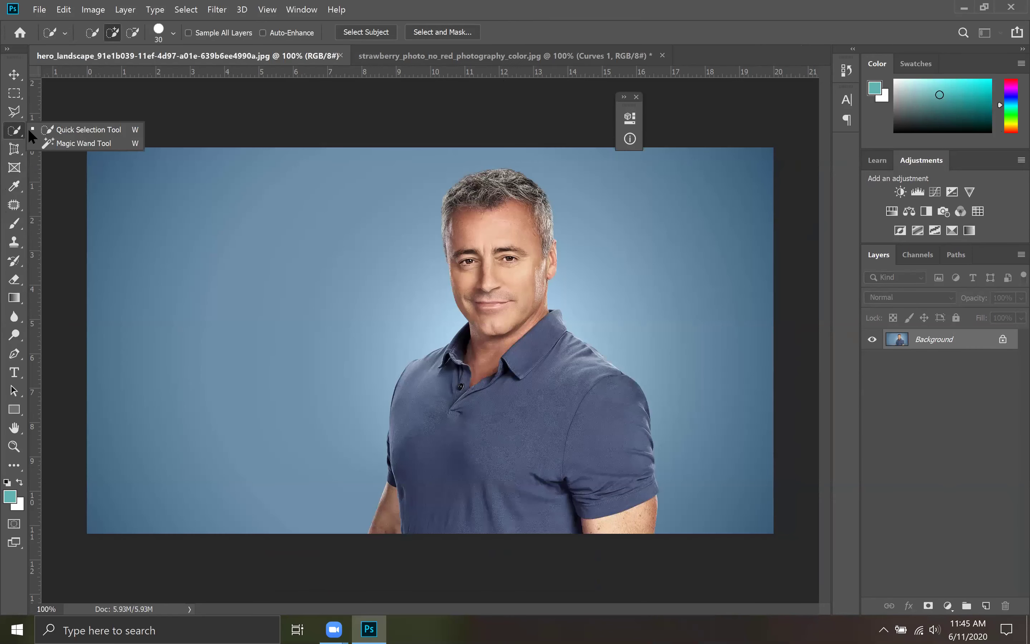
click(76, 130)
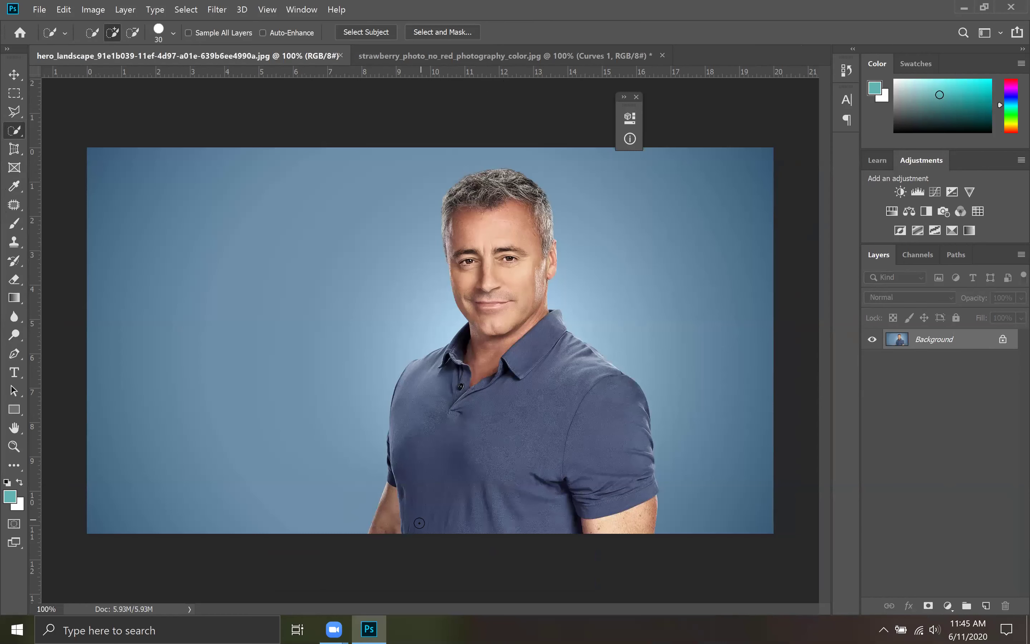
mouse_move(411, 523)
mouse_down()
mouse_move(430, 394)
mouse_move(463, 329)
mouse_up()
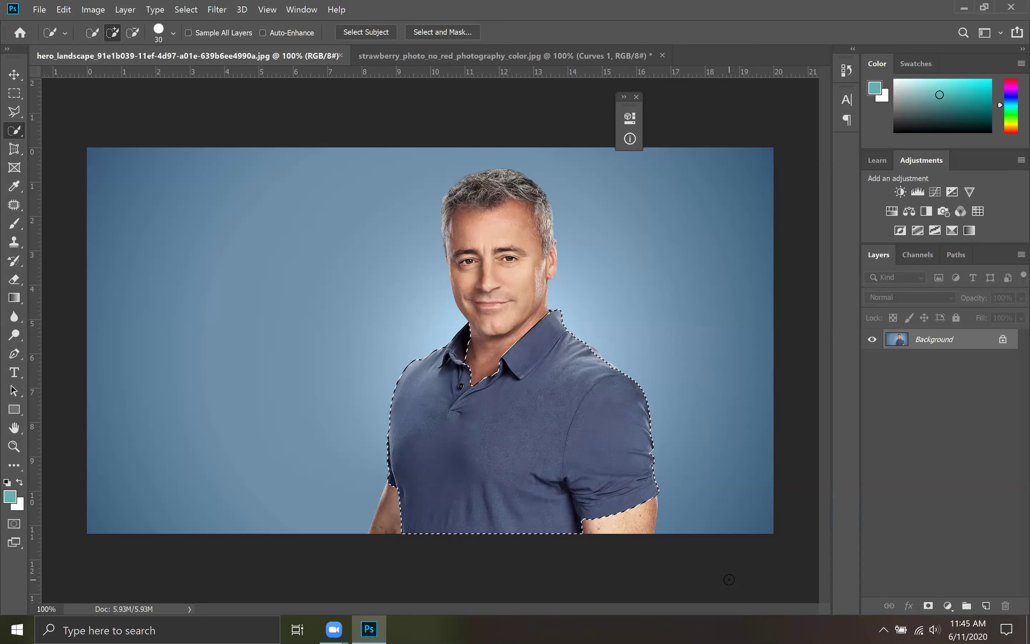
Try masking the portrait's Background layer to the shirt selection, and undo the mask.
click(944, 606)
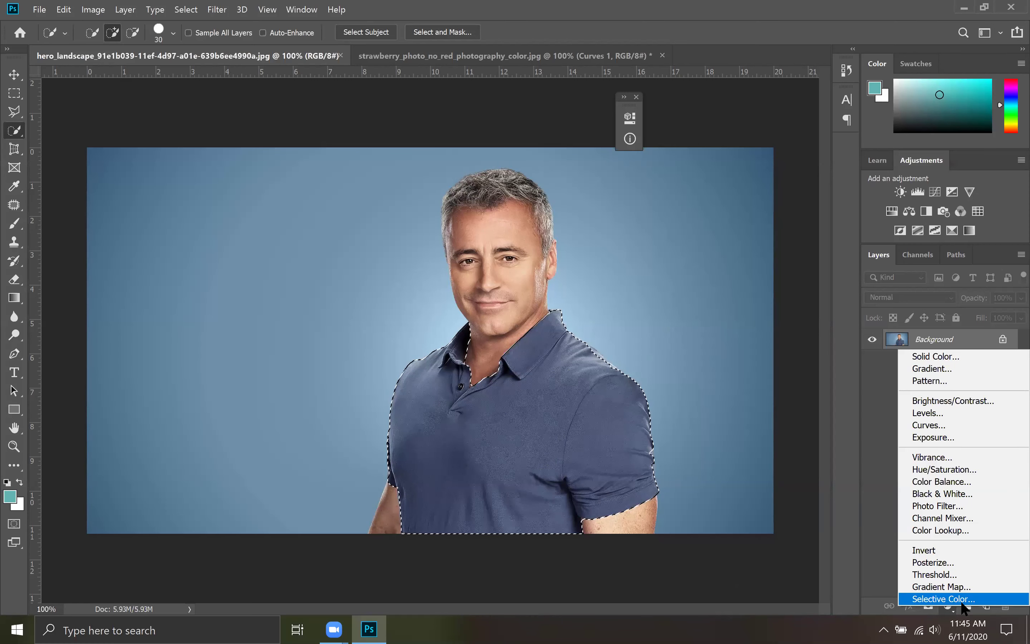
click(875, 518)
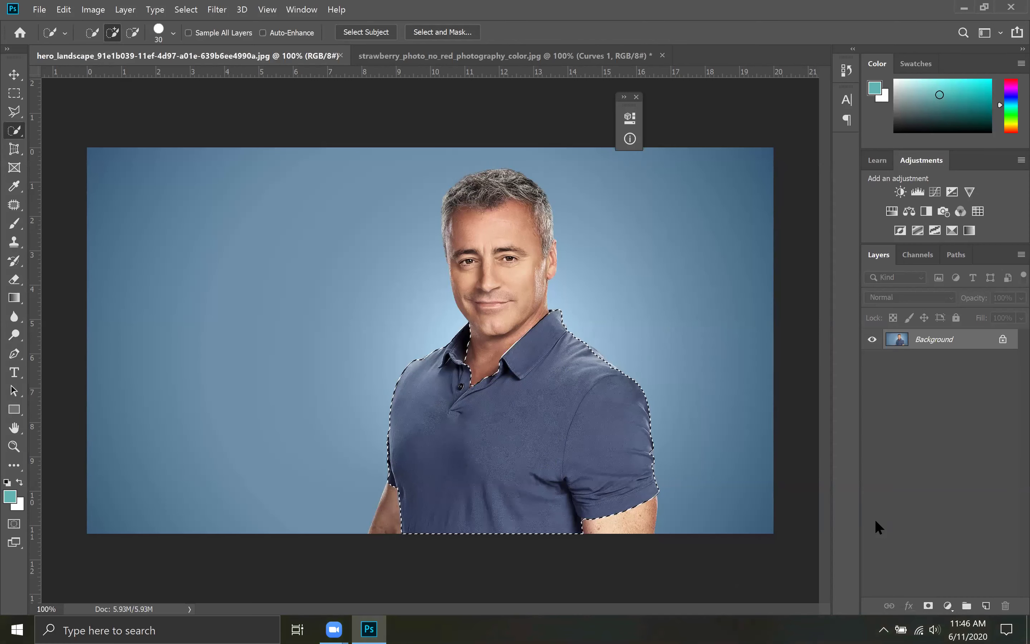
click(929, 606)
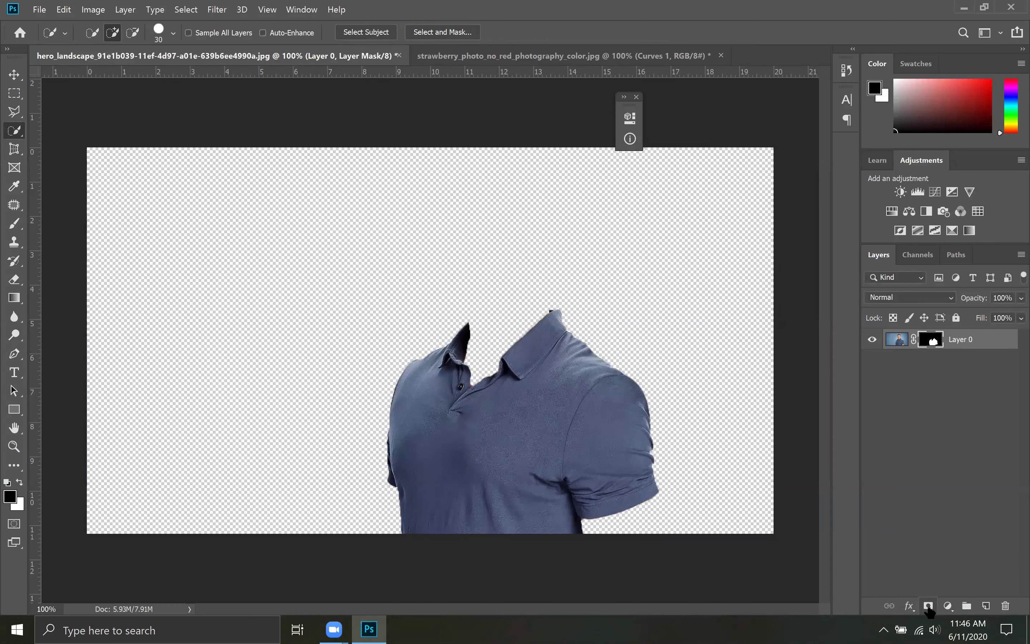
key(ctrl+z)
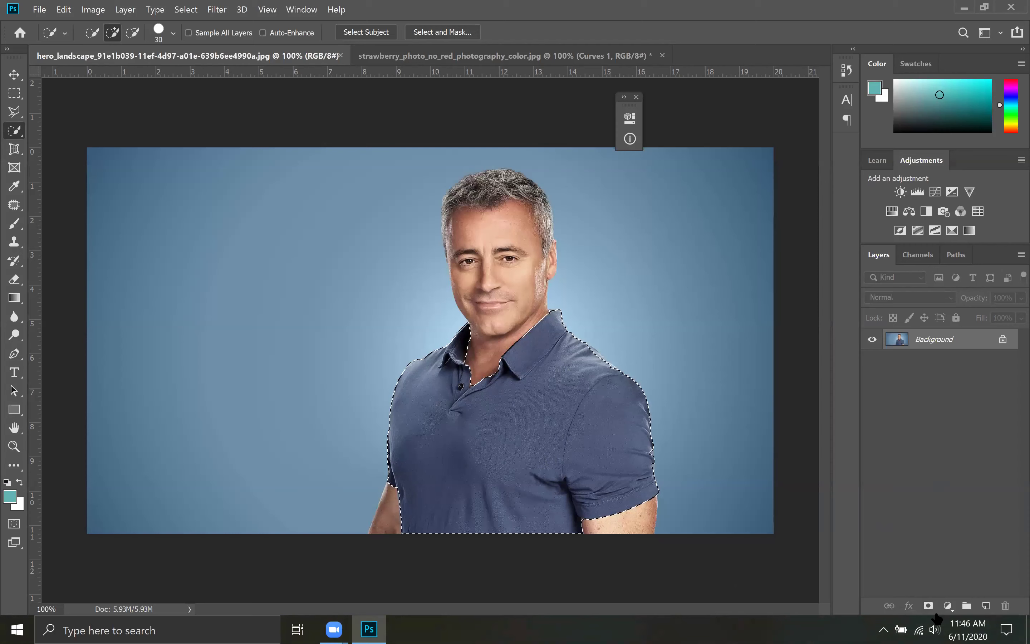
Cover the shirt selection with a new layer filled with the teal foreground color, masked to the selection and blended in Multiply mode.
click(986, 605)
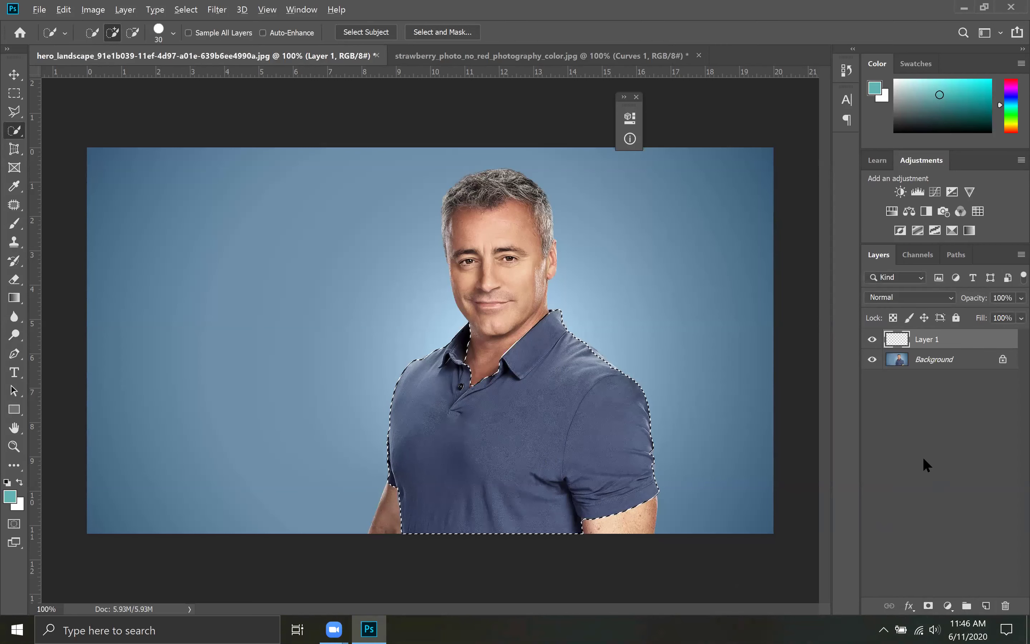
key(alt+BackSpace)
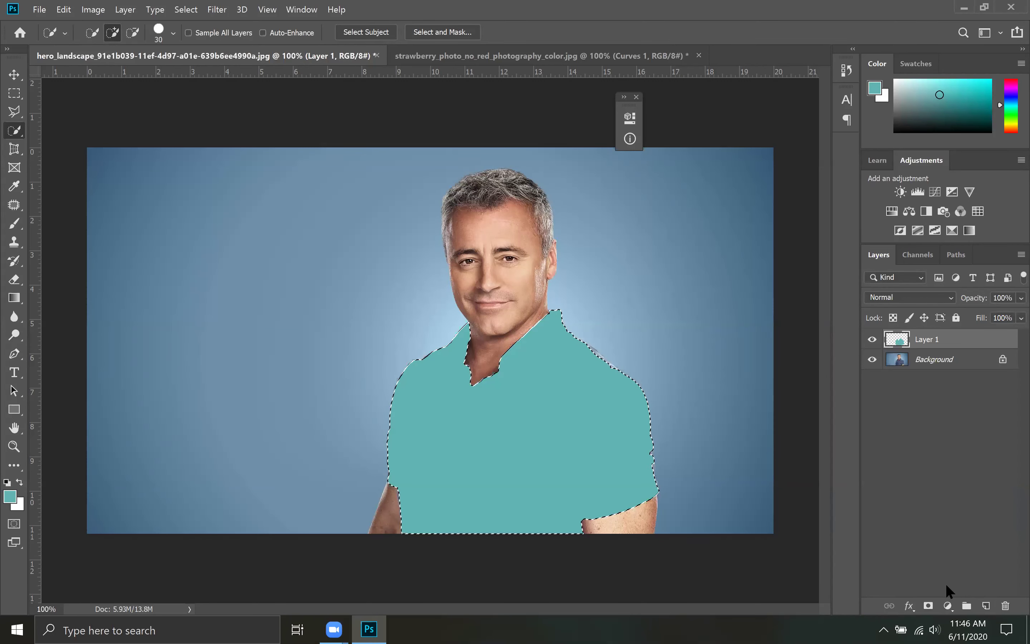
click(929, 606)
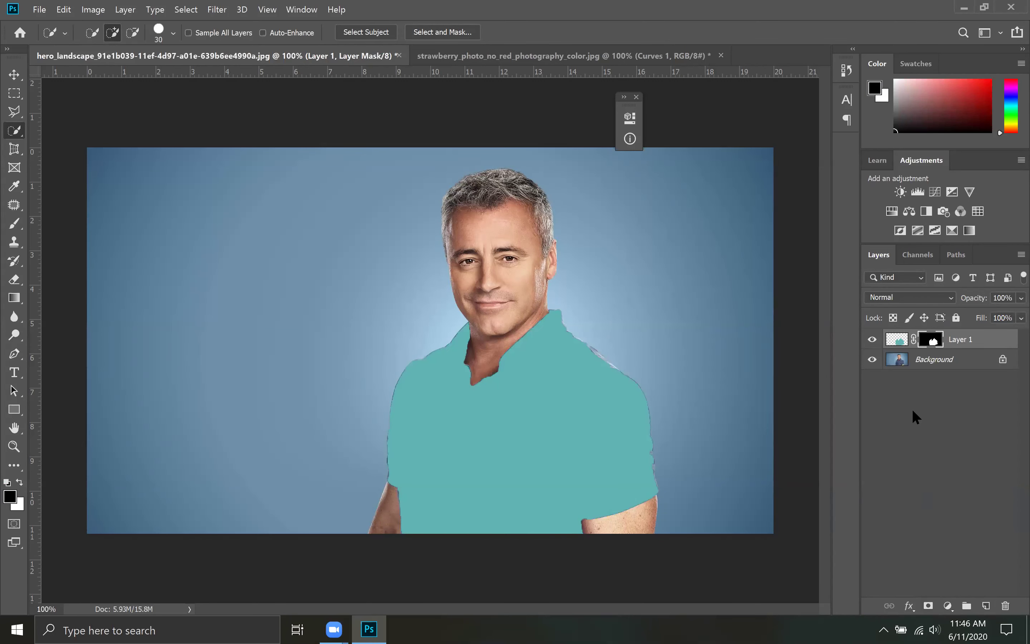
click(938, 297)
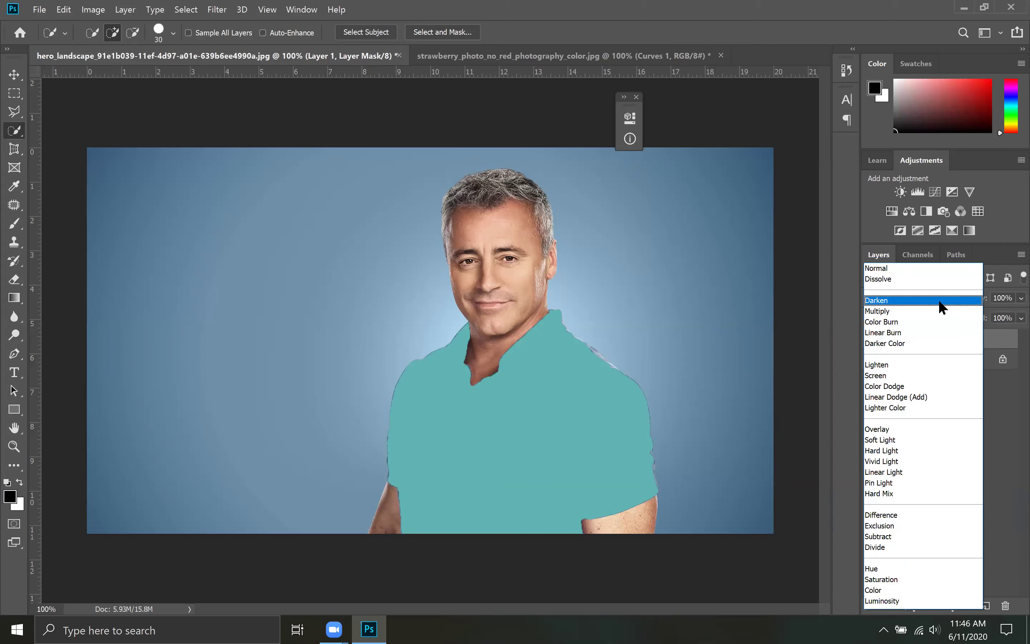
click(899, 318)
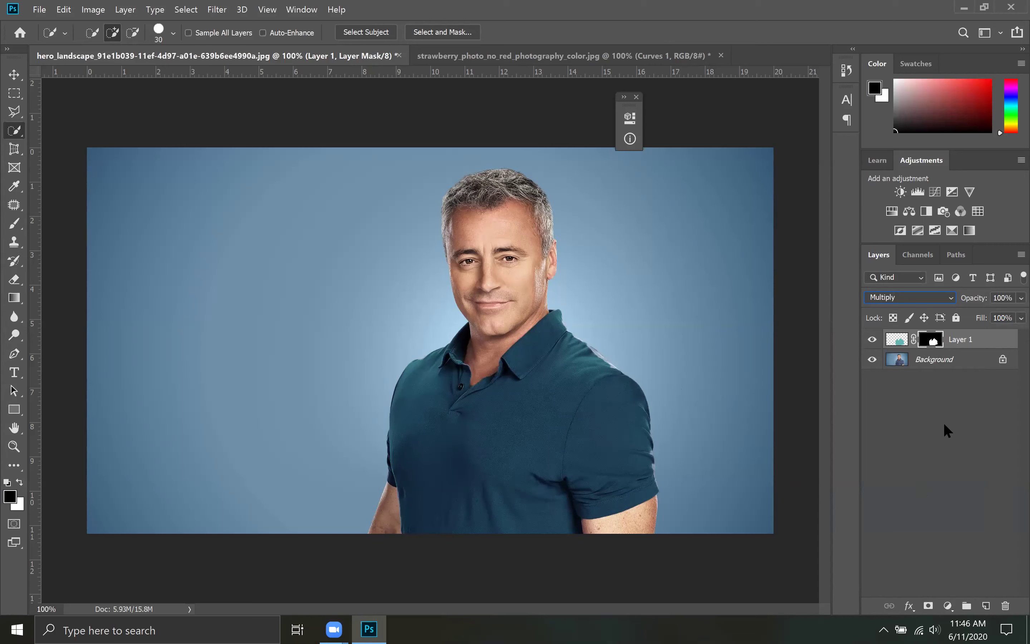
Add a Levels adjustment layer with default settings above the teal shirt layer.
click(948, 606)
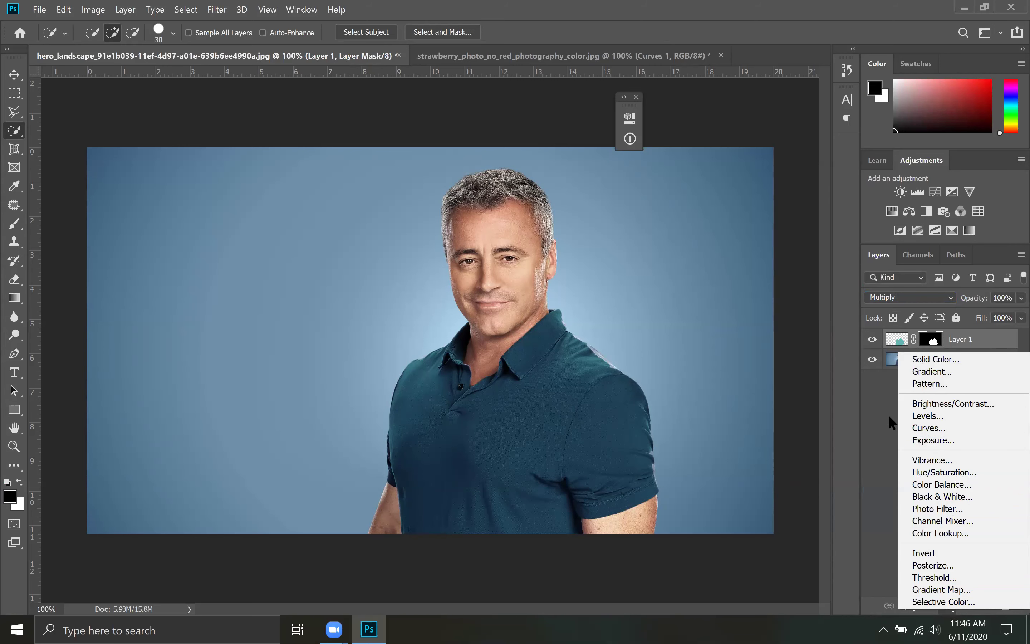
click(927, 417)
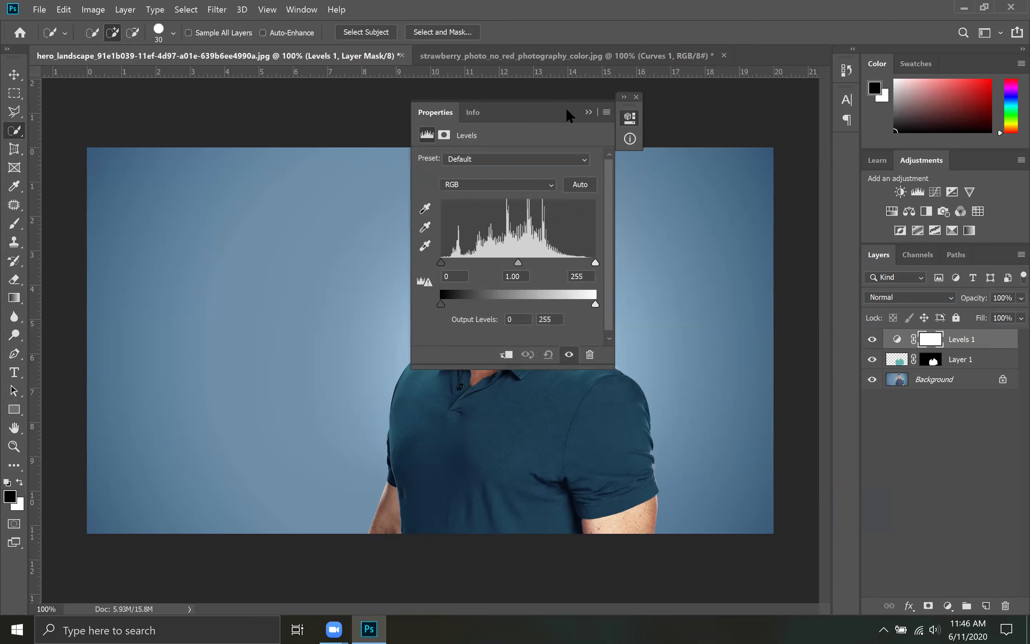
click(589, 112)
Add a Curves adjustment layer above Levels 1 and delete it again.
click(948, 606)
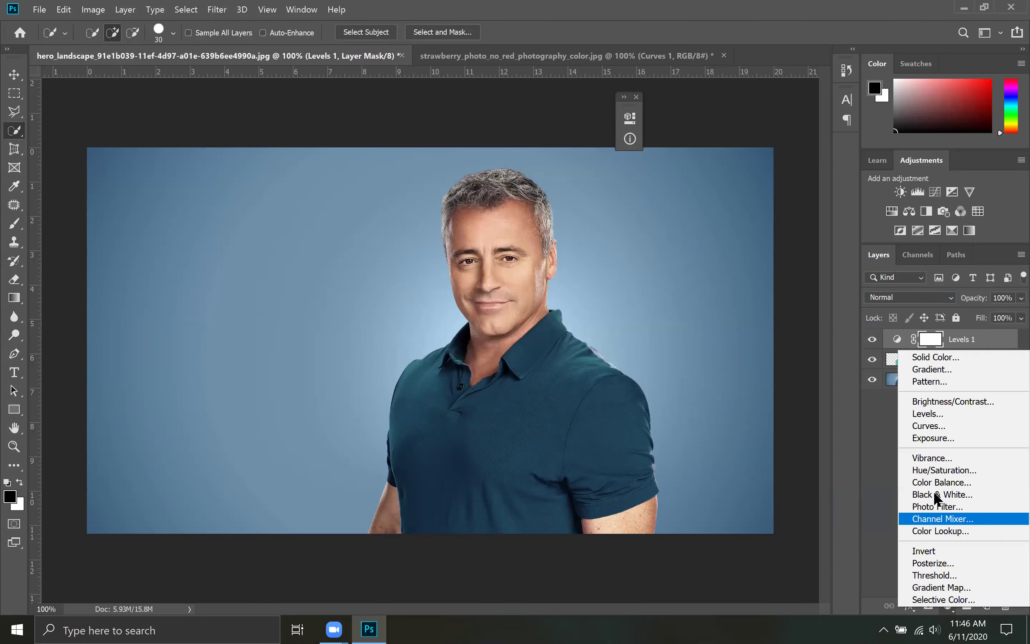
click(929, 425)
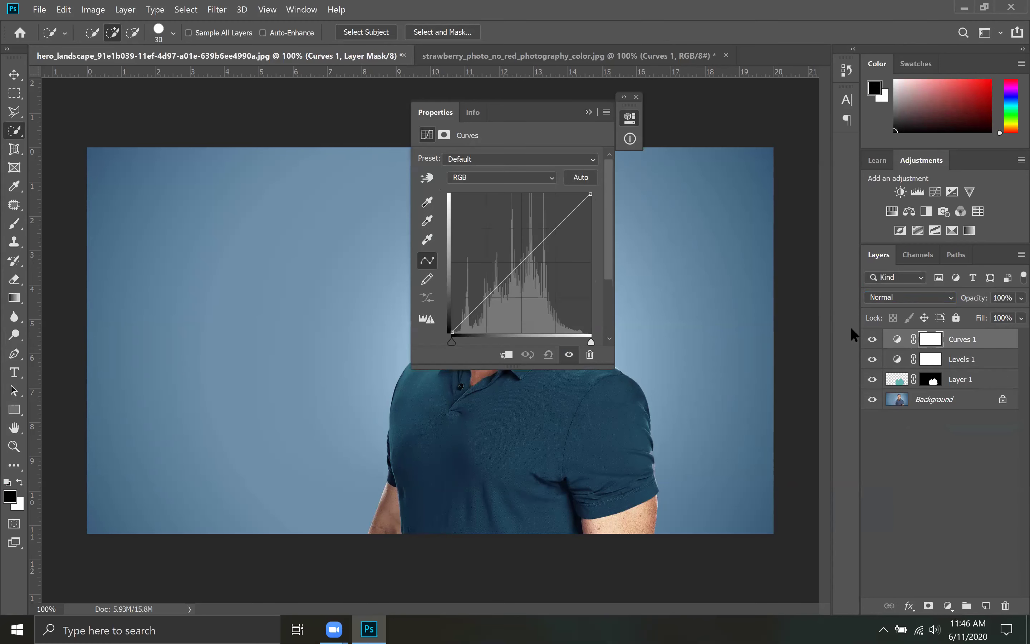
click(595, 111)
click(896, 339)
drag(963, 346, 1008, 609)
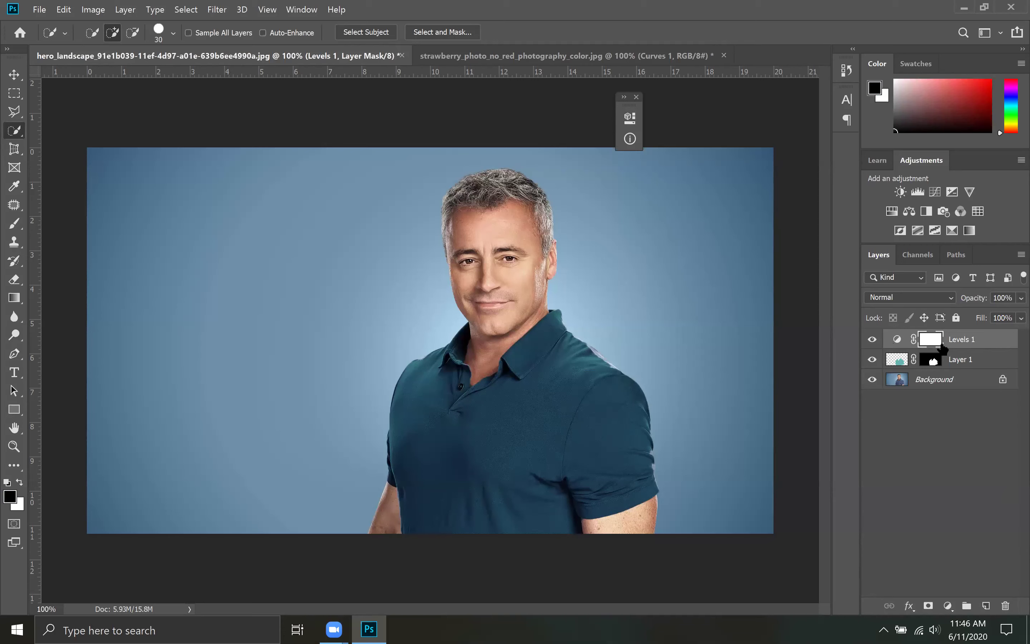
Add a Curves adjustment layer directly above the teal shirt layer and raise the RGB curve slightly in the darker midtones.
click(903, 364)
click(948, 606)
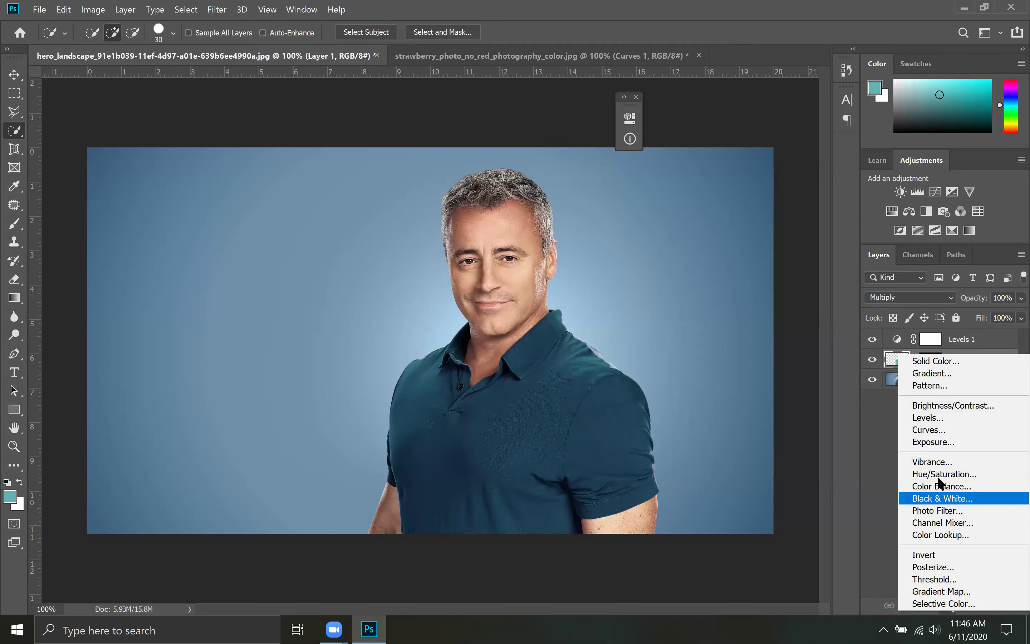
click(934, 429)
drag(541, 118, 689, 136)
drag(637, 313, 647, 292)
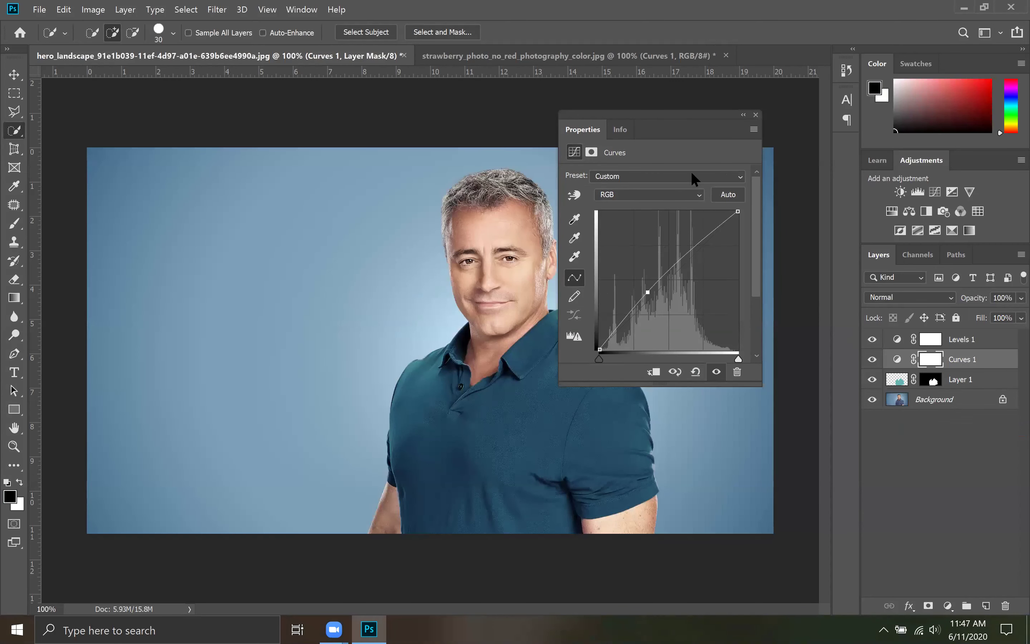
click(756, 116)
Delete the Levels 1 adjustment layer and select Curves 1 together with Layer 1.
click(963, 383)
drag(983, 340, 1006, 604)
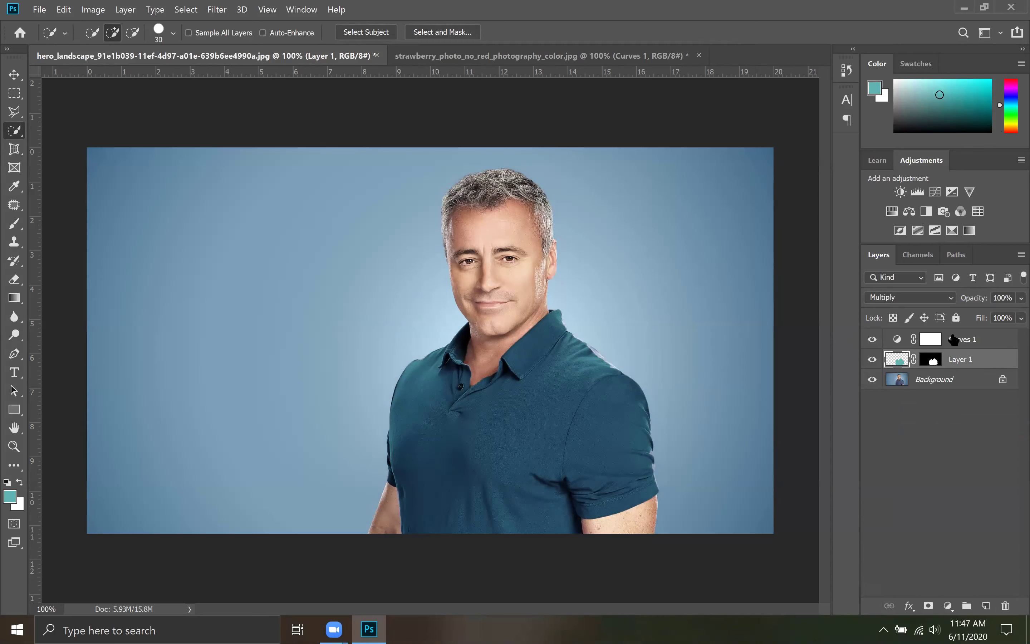
click(951, 347)
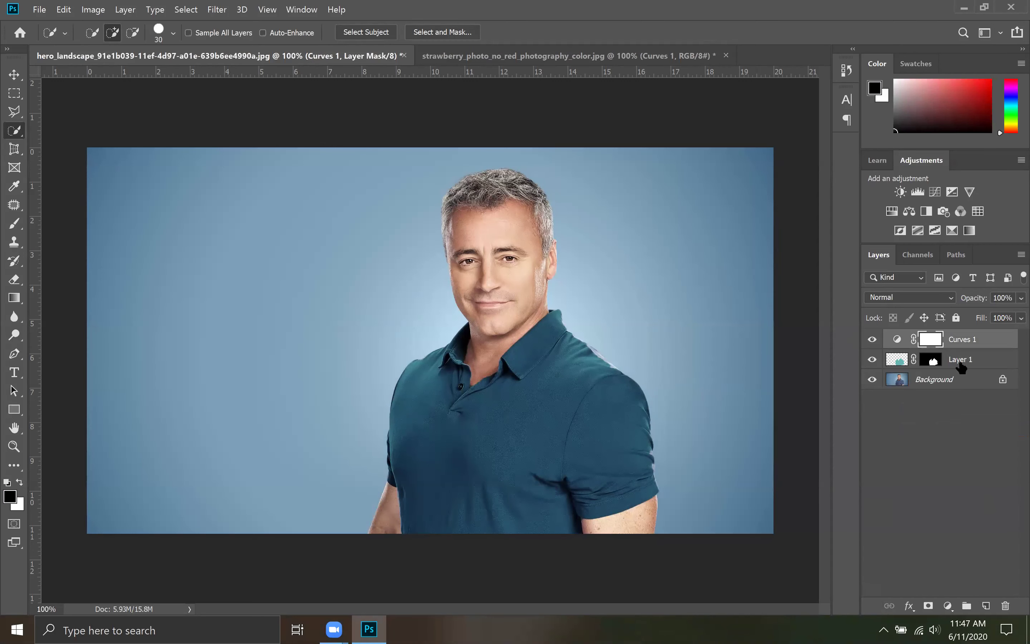
click(964, 359)
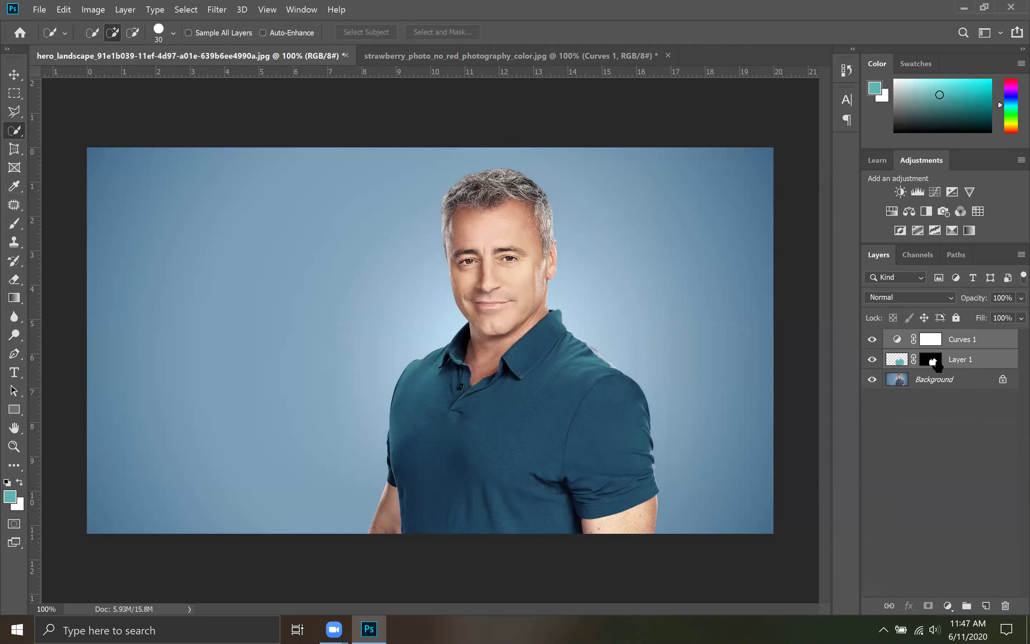
Hide Curves 1 and toggle the visibility of Layer 1 to compare the original and recolored shirt.
click(874, 340)
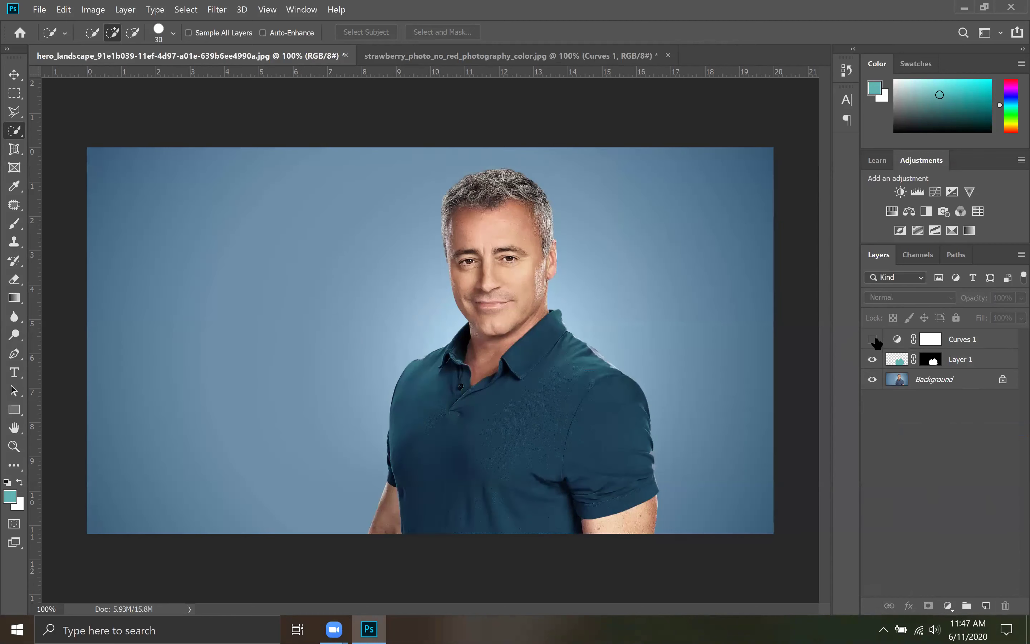
click(873, 360)
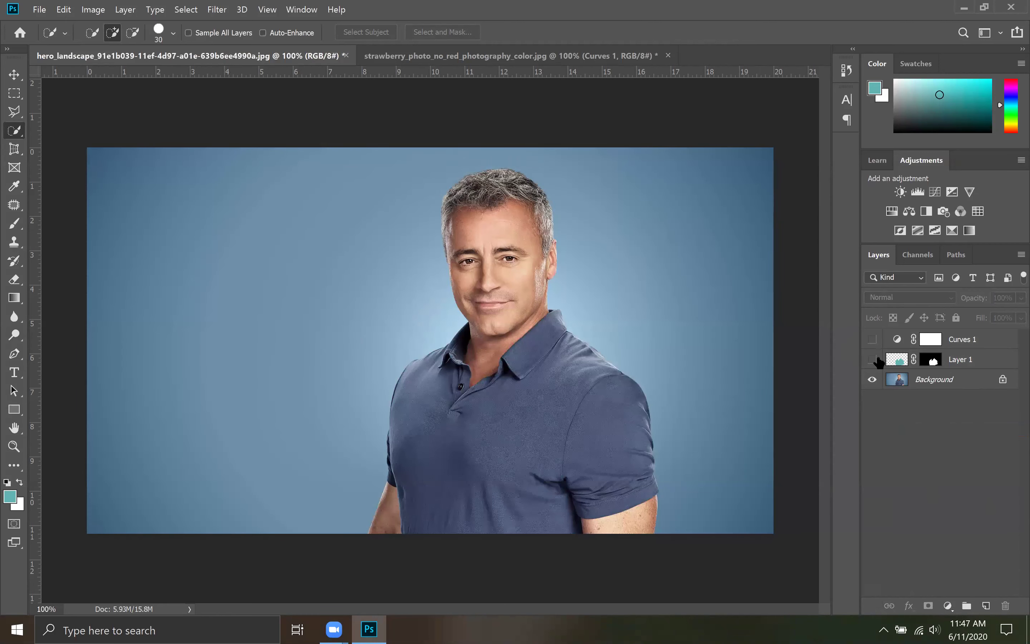
click(874, 360)
click(873, 360)
click(873, 360)
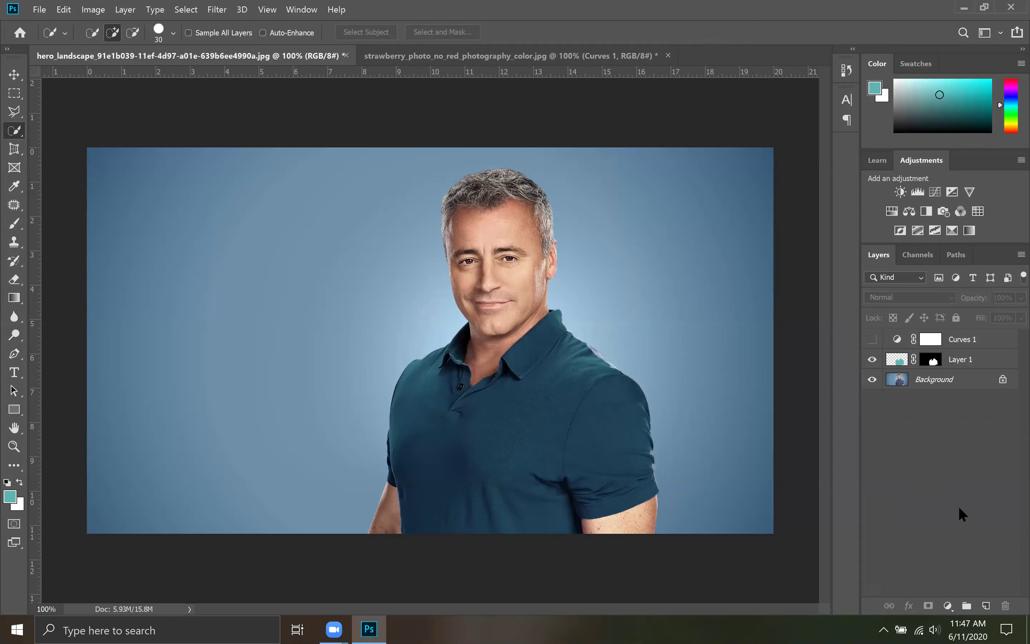
Delete the hidden Curves 1 adjustment layer and deselect all layers.
click(979, 342)
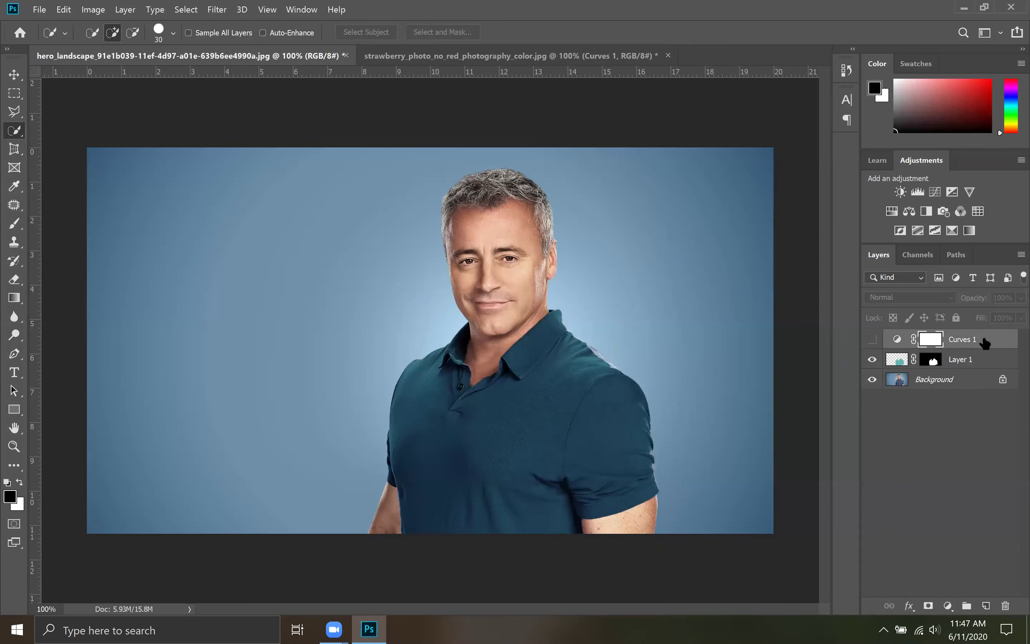
drag(994, 343, 1005, 606)
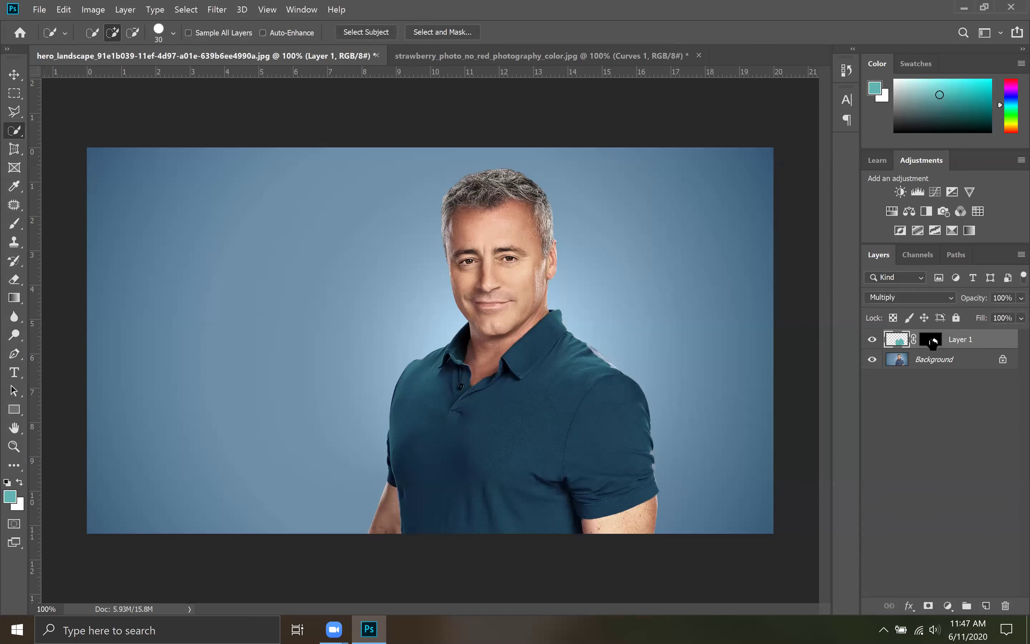
click(939, 408)
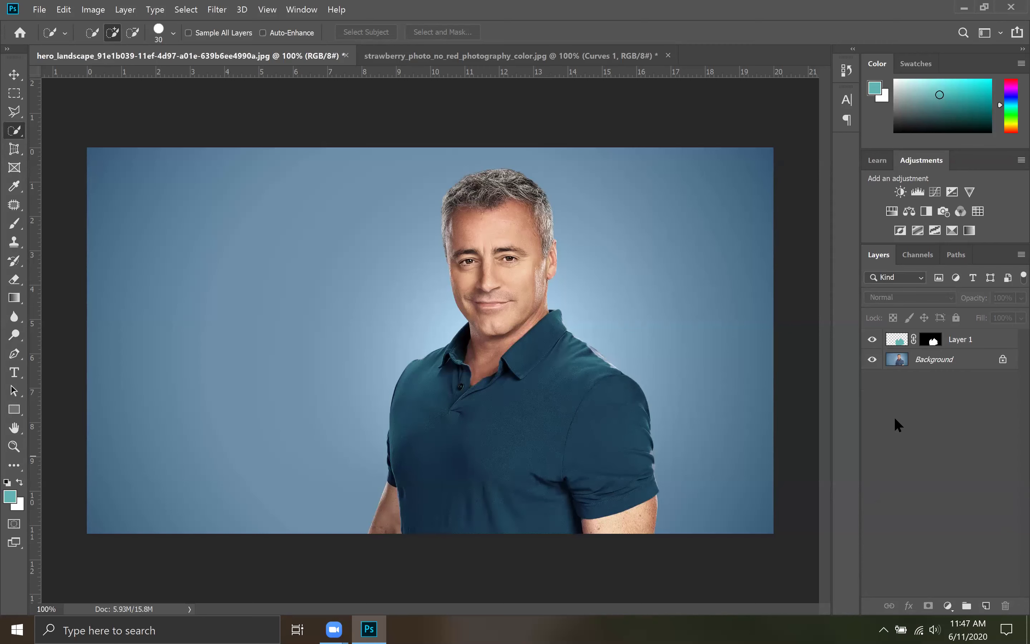
Target Layer 1's mask with the Brush tool and white as the foreground color.
click(932, 340)
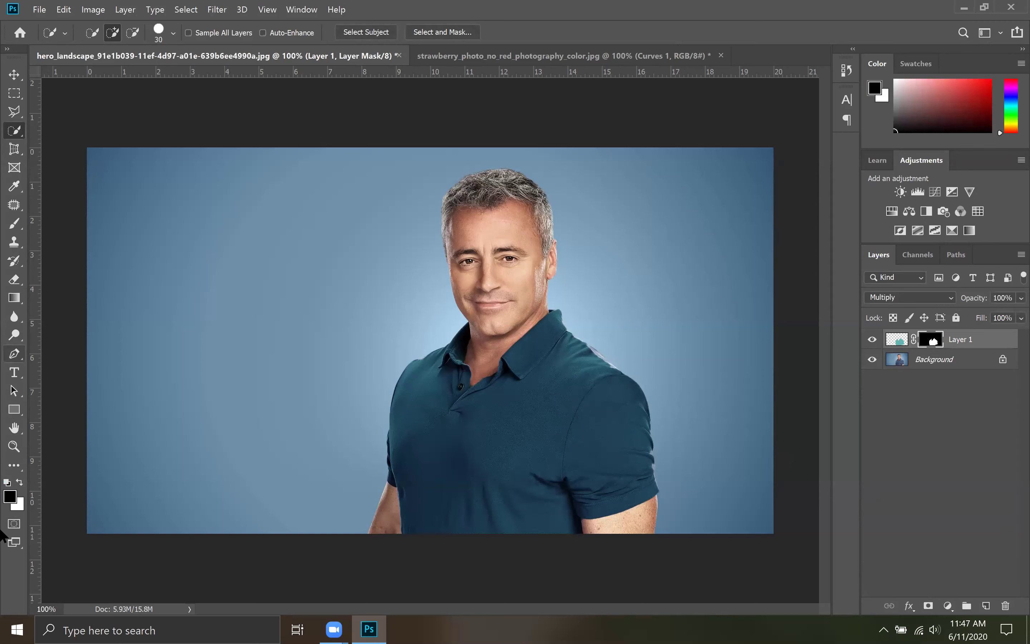
click(19, 483)
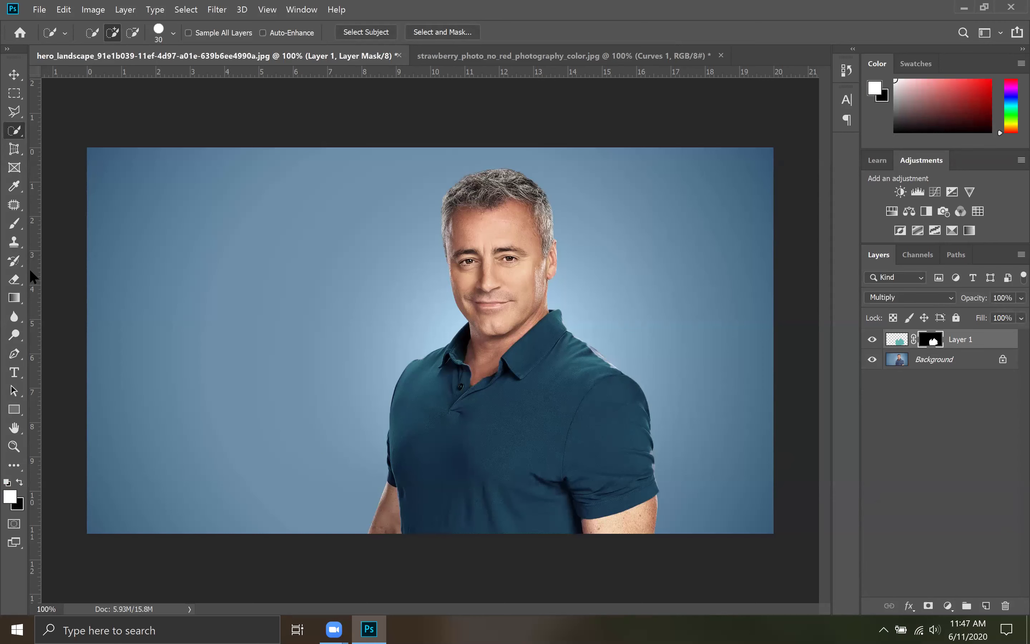
click(14, 223)
click(64, 221)
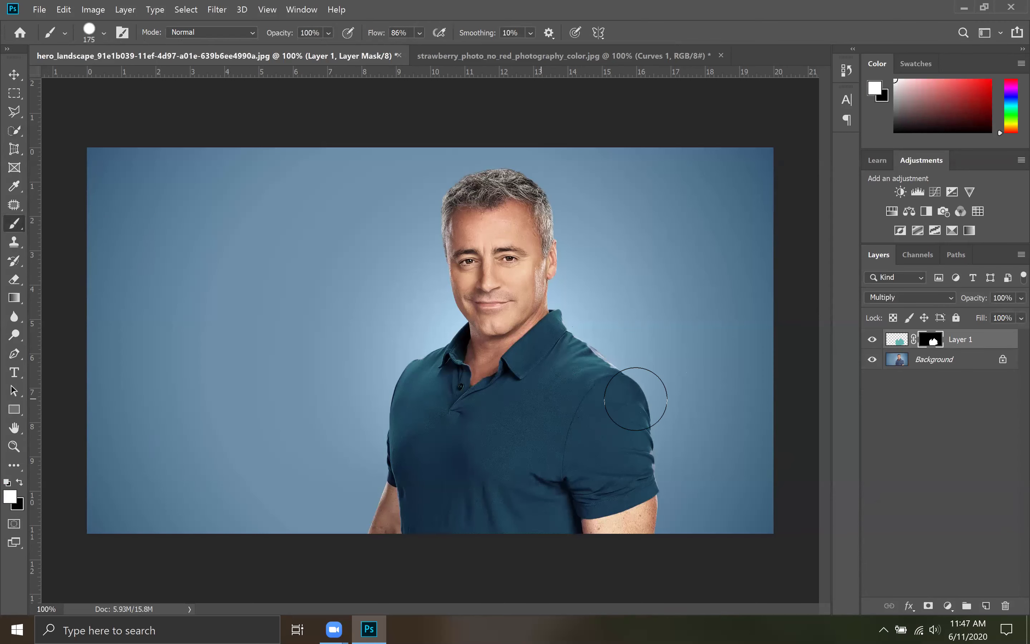
Try a dab of black on the mask over the shirt's shoulder, undo it, and restore white as the foreground color.
click(19, 483)
click(618, 388)
key(ctrl+z)
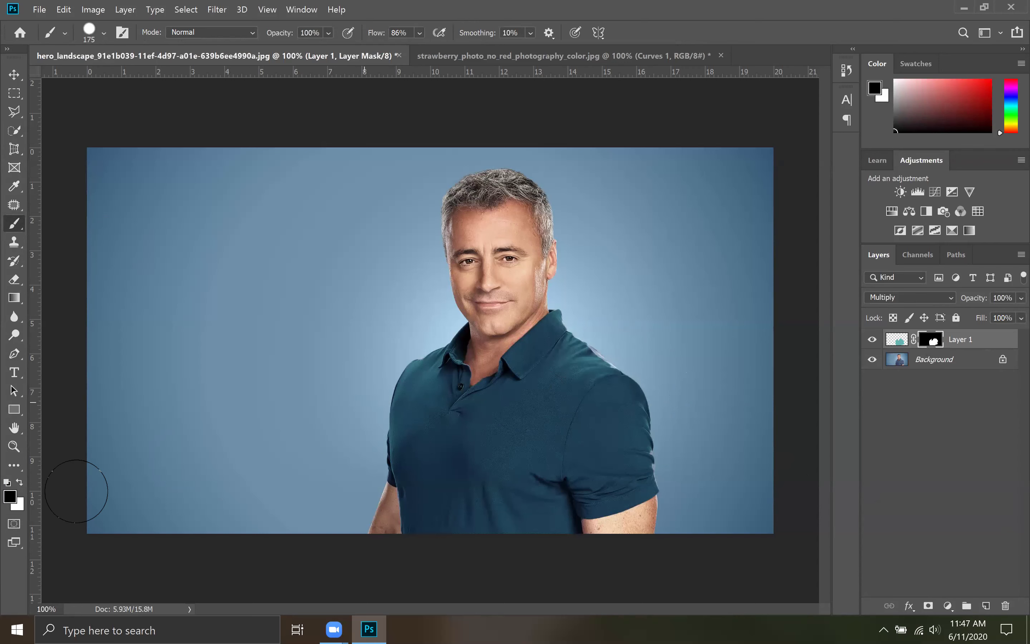
click(19, 483)
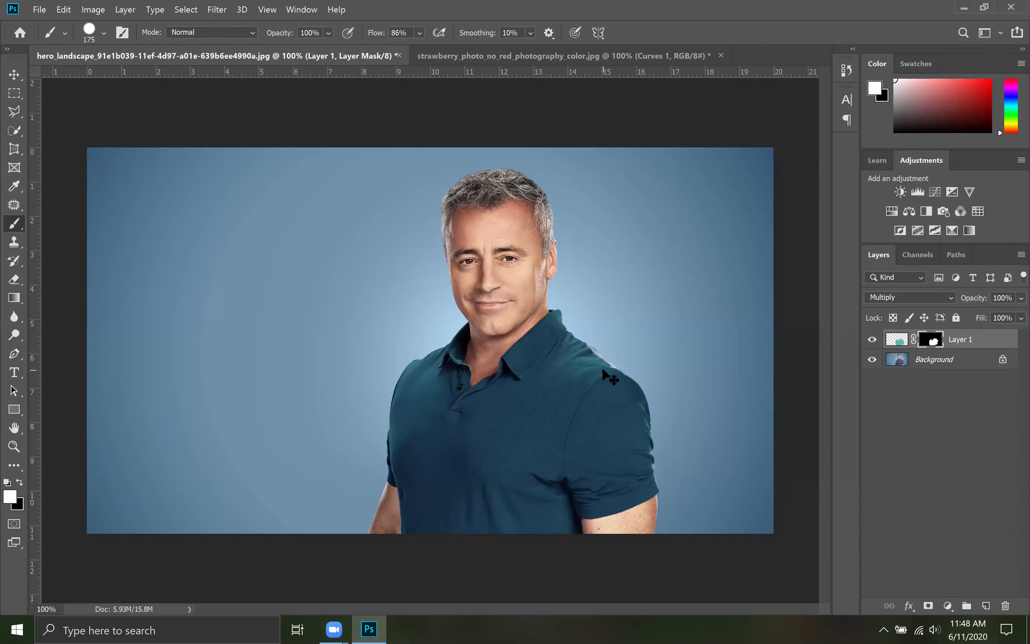
Target Layer 1's pixels instead of its mask and paint teal over the pale fringe along the shirt's shoulder with a size 50 brush.
key(ctrl+plus)
key(ctrl+plus)
key(ctrl+plus)
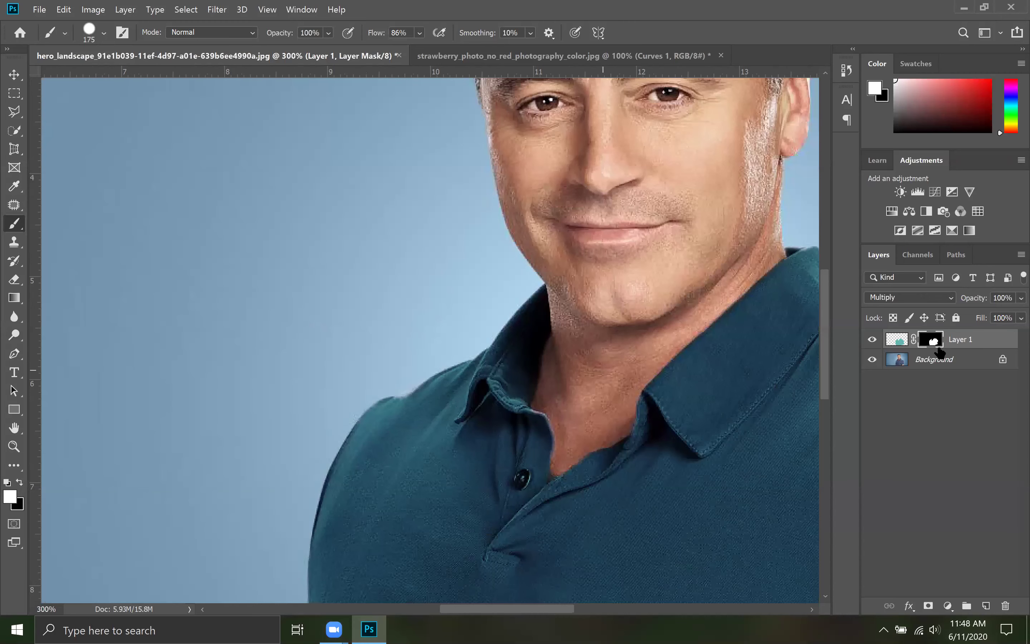
key(ctrl+2)
scroll(604, 351, right, 5)
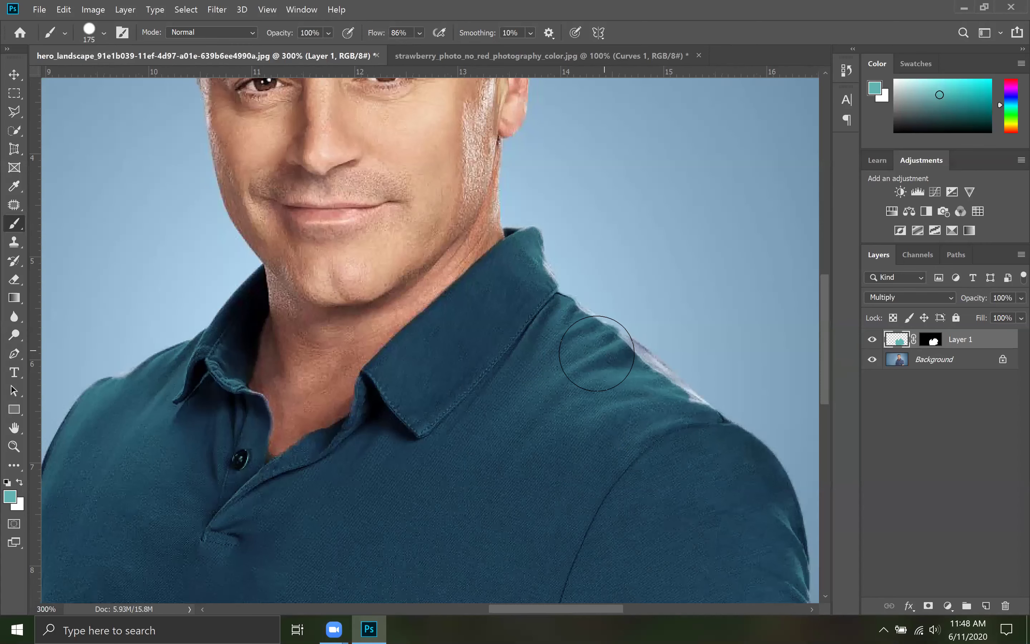
mouse_move(631, 368)
mouse_down()
mouse_move(672, 396)
mouse_move(685, 424)
mouse_move(587, 349)
mouse_up()
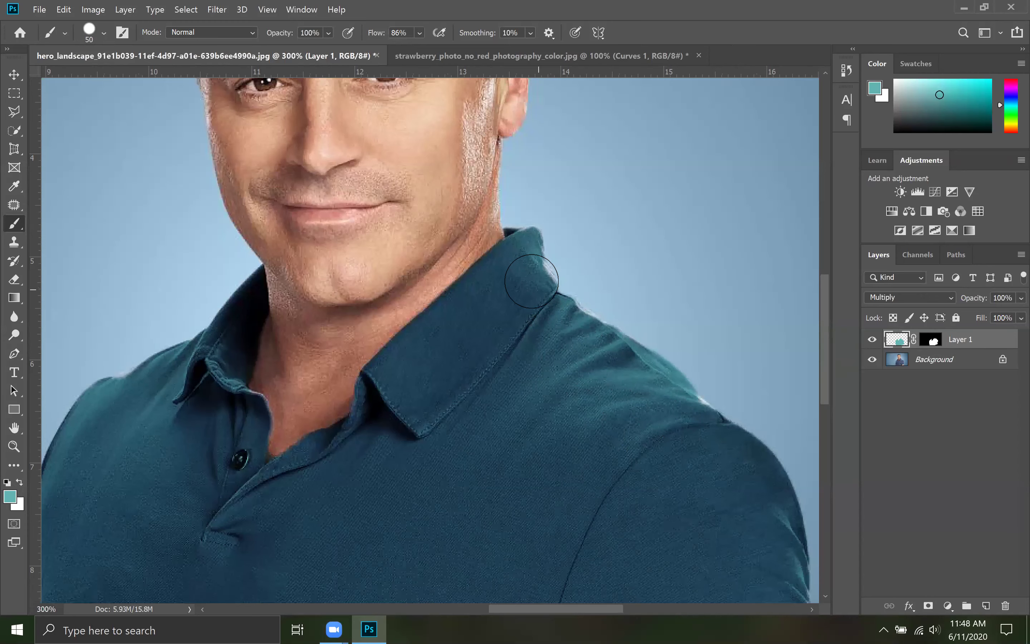
drag(127, 524, 498, 477)
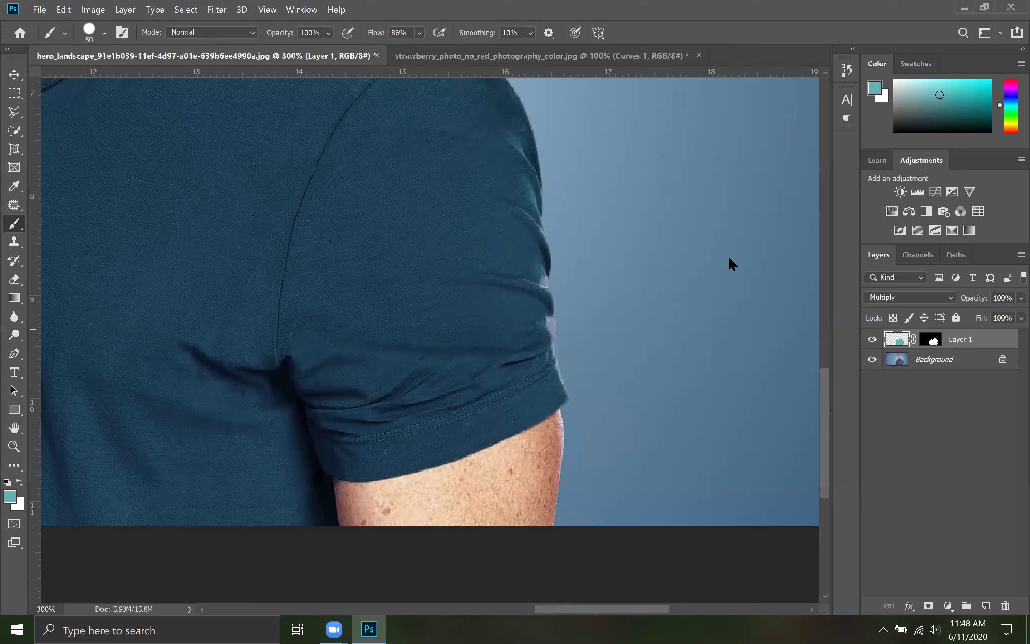
Reset the foreground and background colors to the default black and white, with the Brush tool active.
click(9, 496)
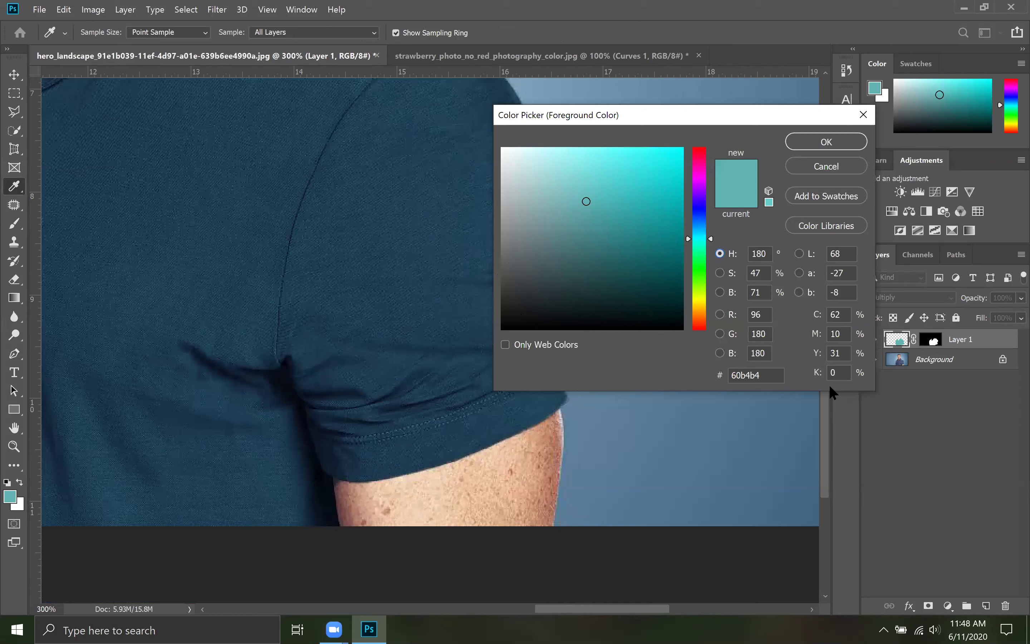
key(Escape)
key(b)
key(d)
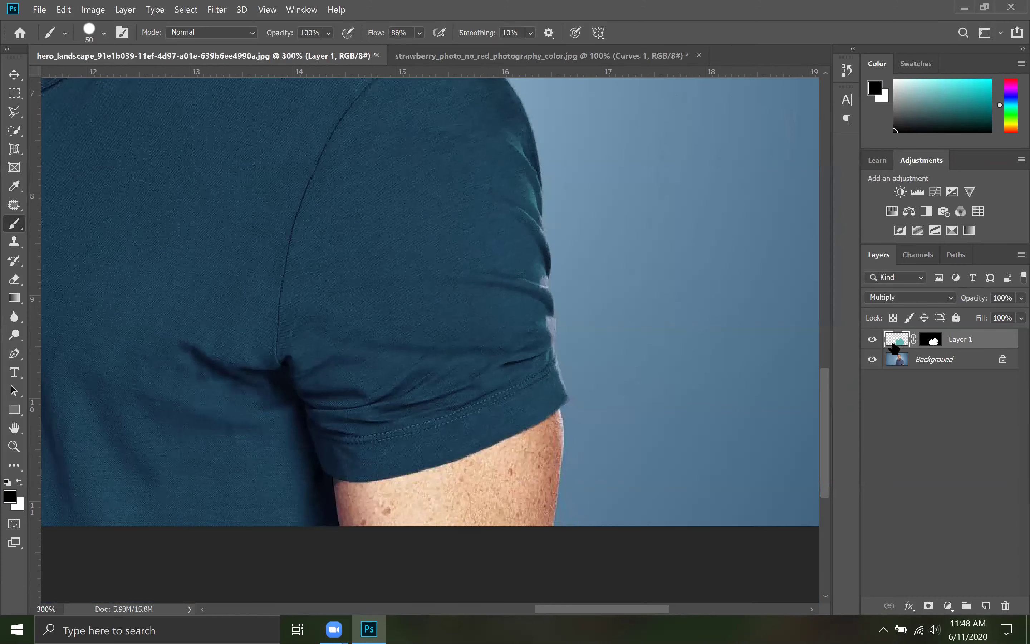
Try a short brush stroke along the outer edge of the shirt's sleeve and undo it.
right_click(19, 226)
click(101, 223)
drag(531, 317, 534, 327)
key(ctrl+z)
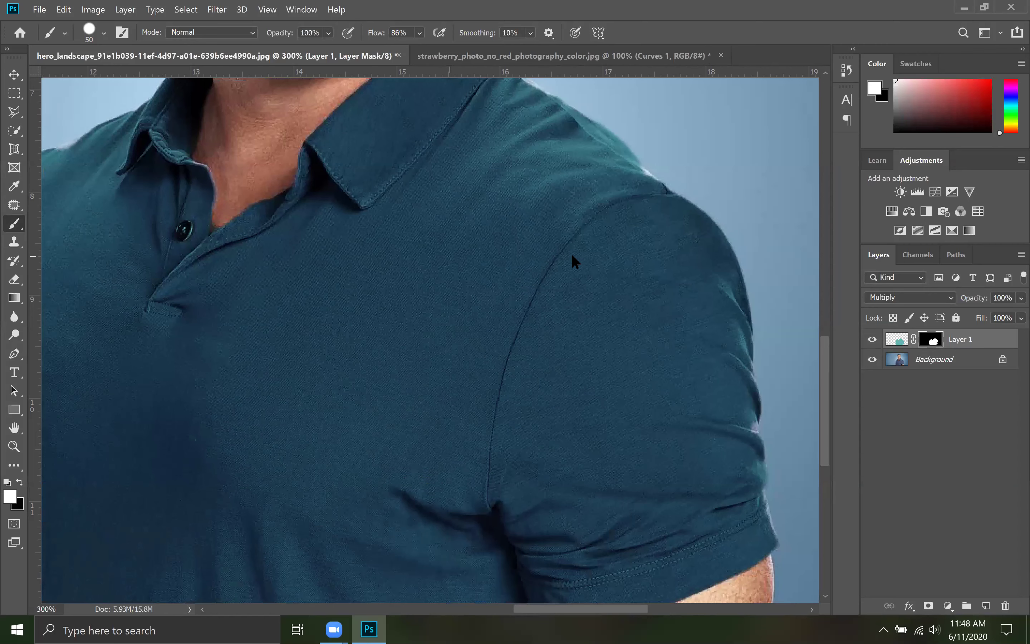
Close the portrait and strawberry documents without saving their changes.
key(ctrl+0)
key(ctrl+w)
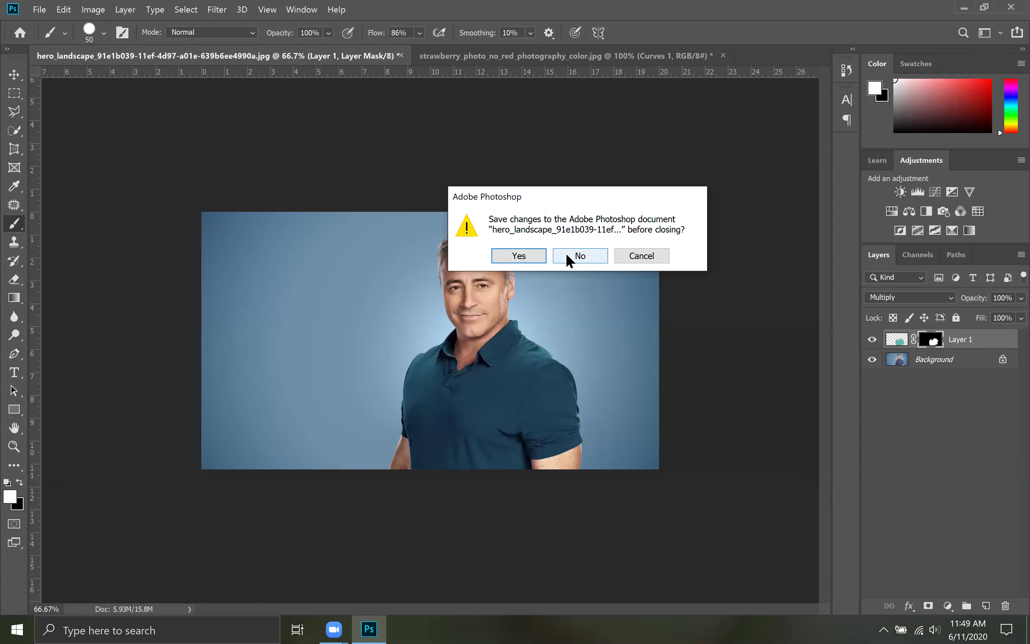
click(652, 256)
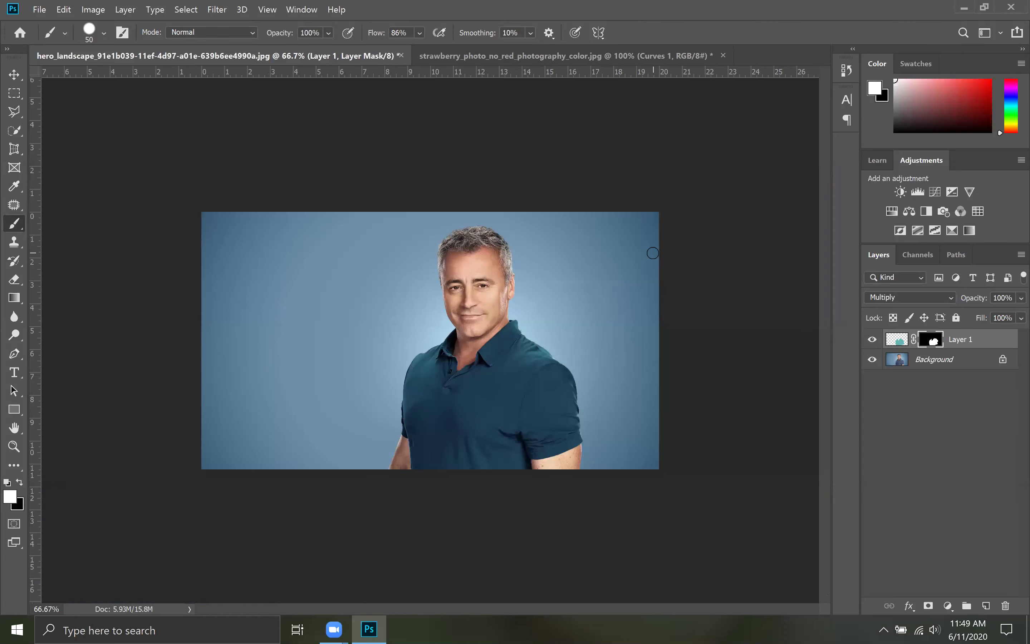
click(400, 55)
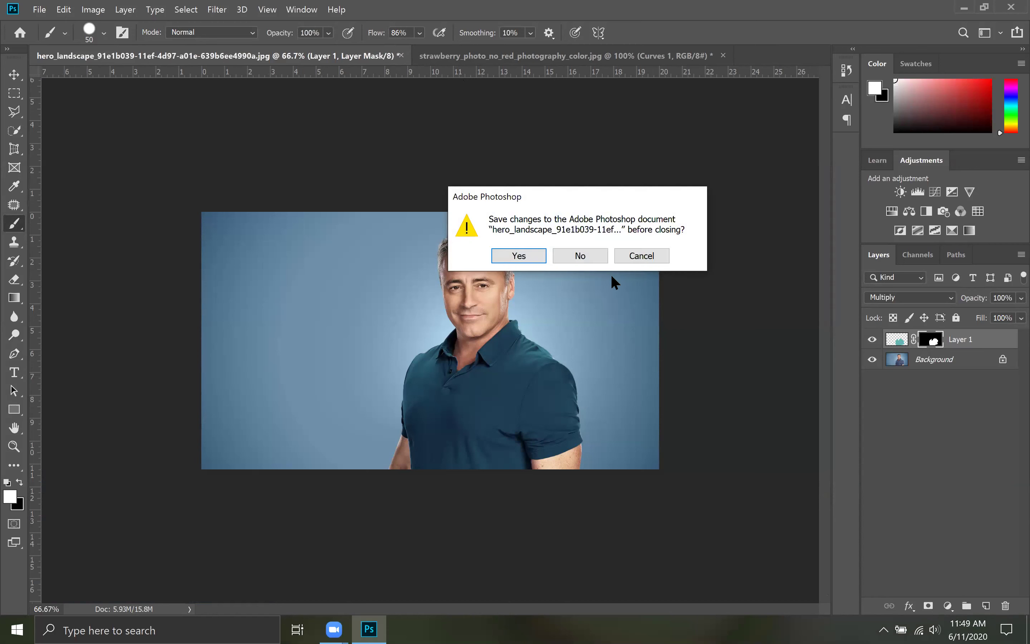
click(581, 255)
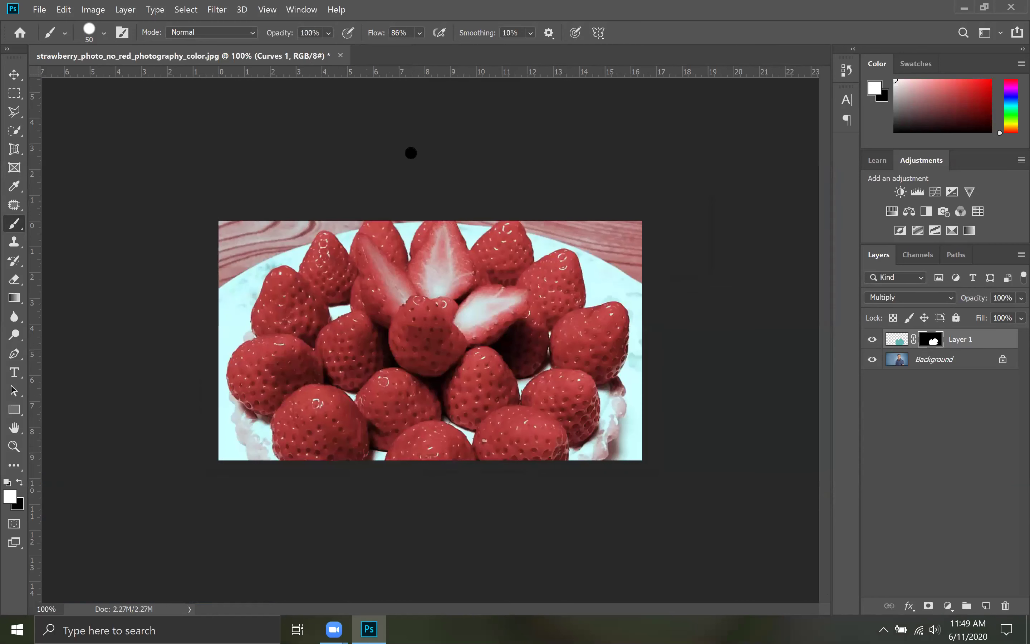
click(342, 54)
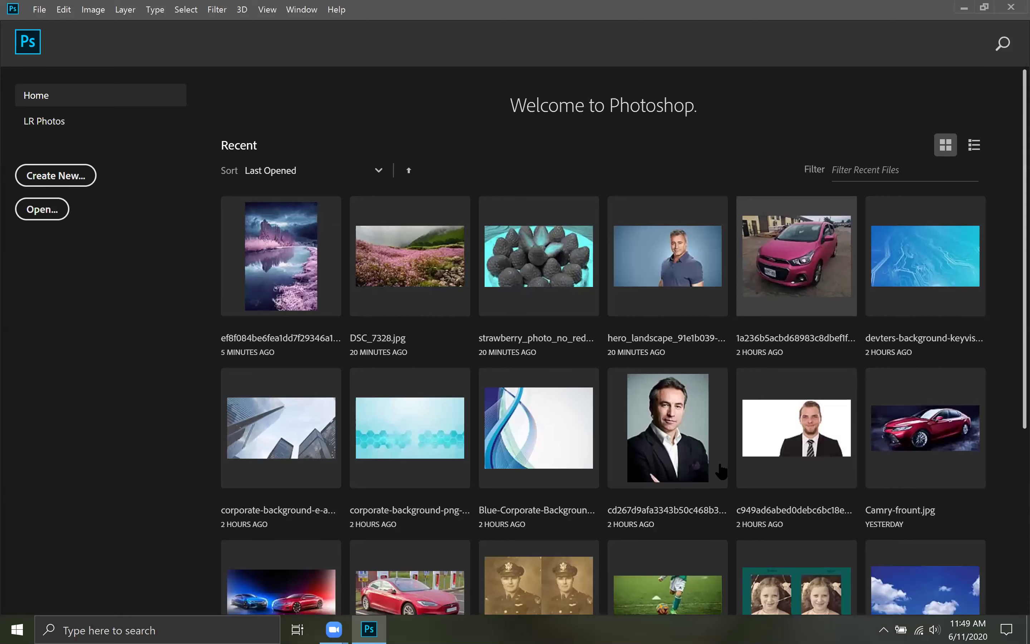
Try to open the recent car photos 2018_Tesla_Model_S_75D.jpg, Arteon_.jpg and Camry-frount.jpg.
scroll(490, 420, down, 5)
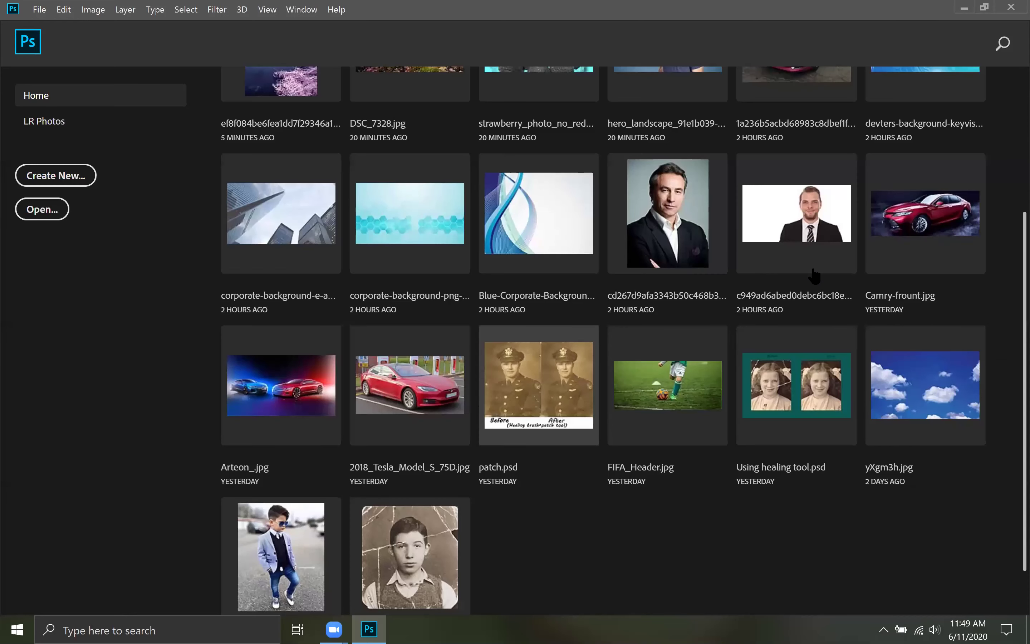
scroll(457, 559, up, 4)
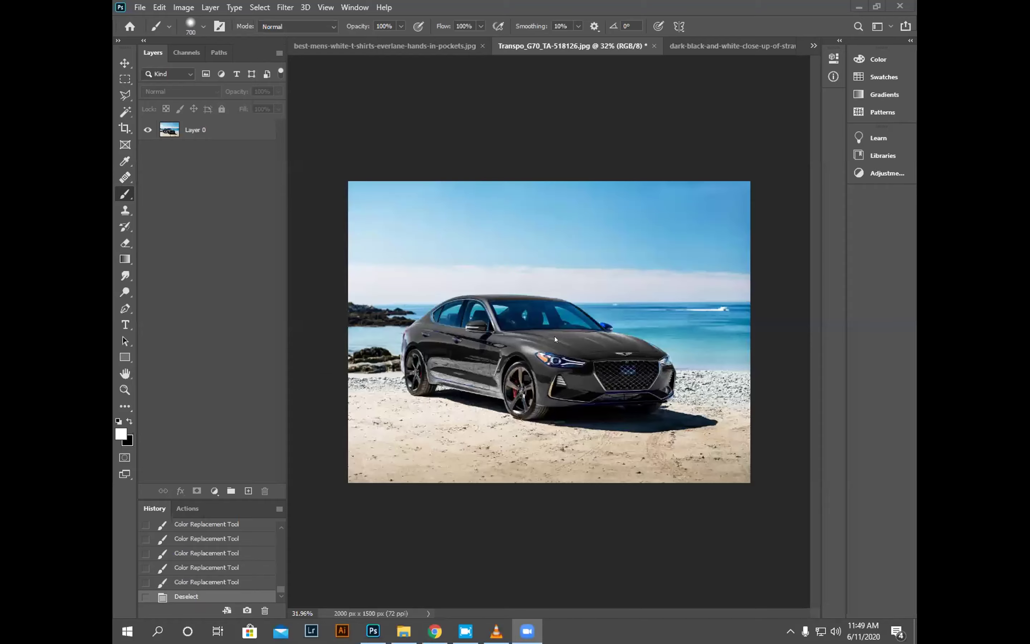
scroll(555, 336, up, 5)
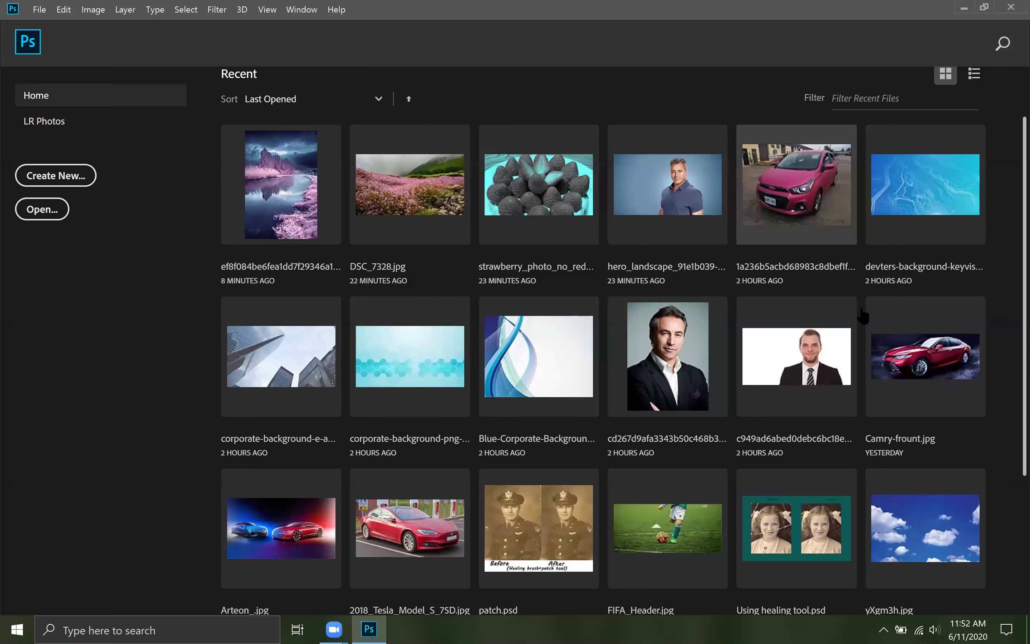
scroll(704, 386, down, 3)
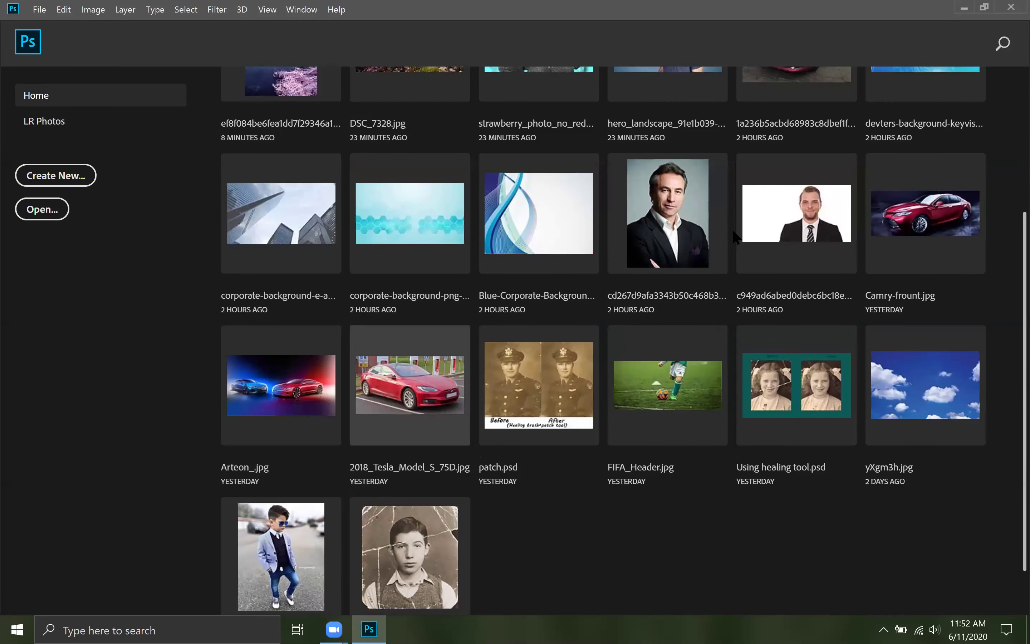
scroll(736, 230, up, 5)
scroll(549, 408, down, 5)
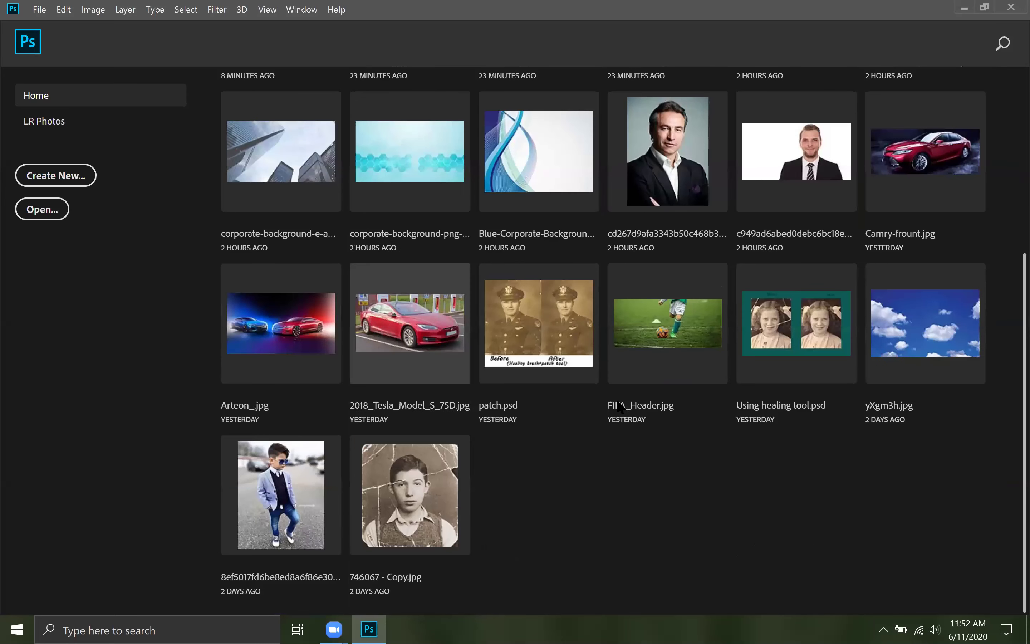
click(629, 372)
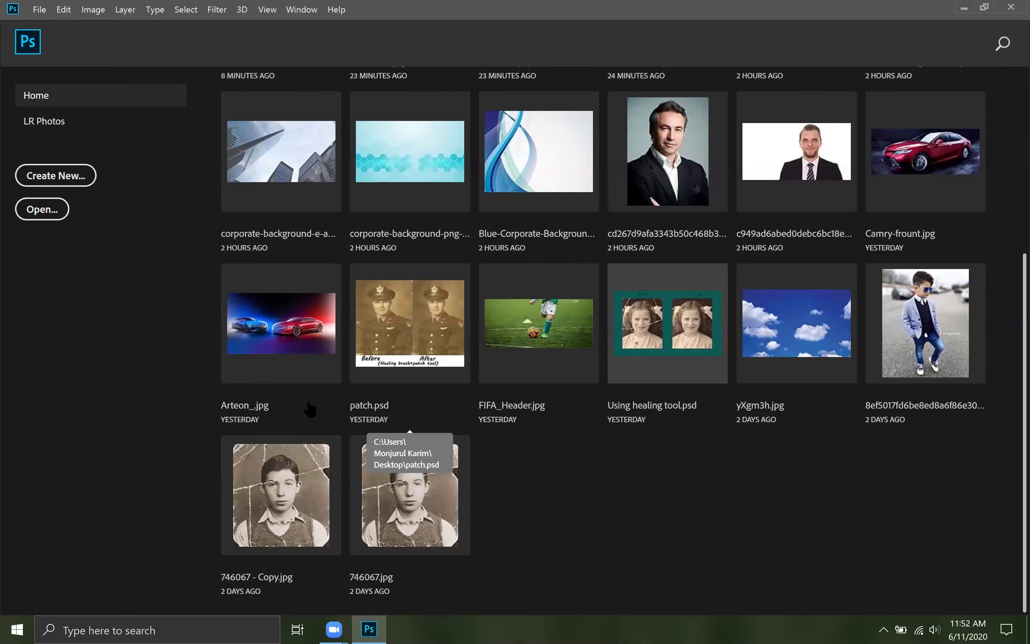
click(285, 335)
click(613, 366)
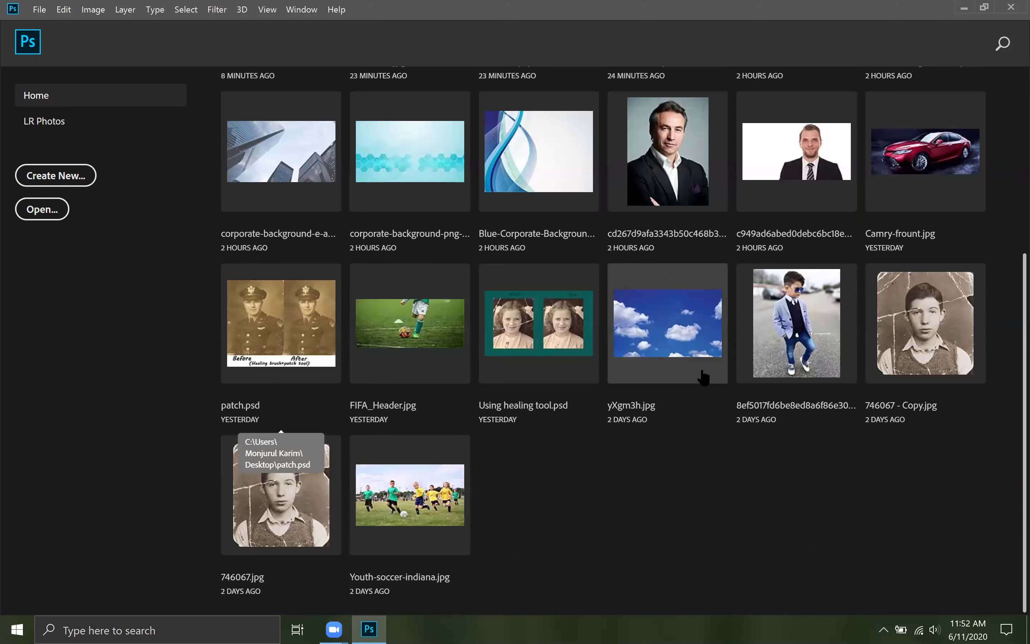
click(634, 334)
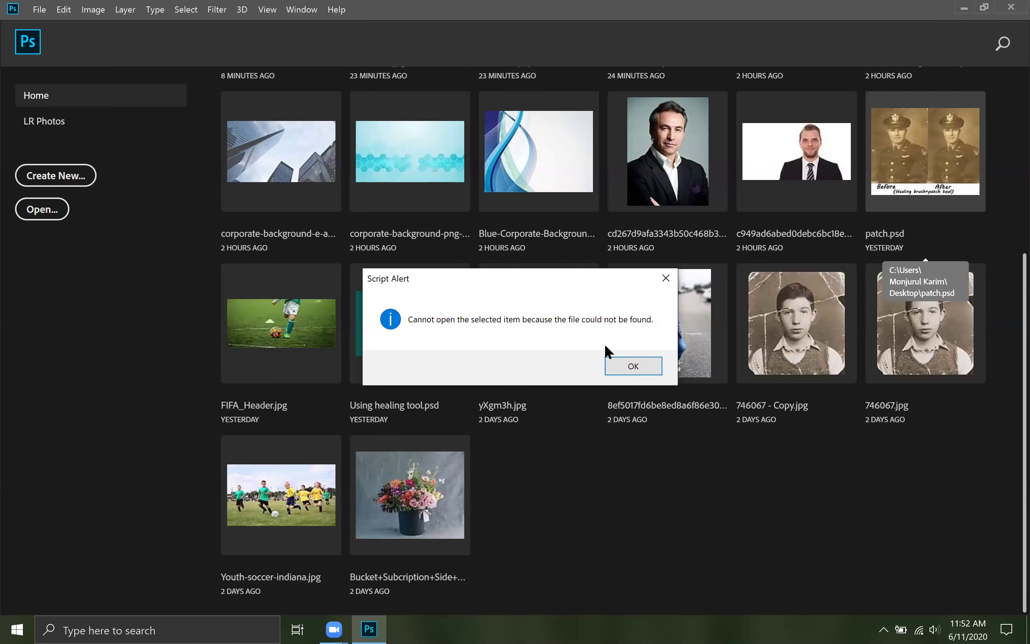
click(626, 365)
click(643, 369)
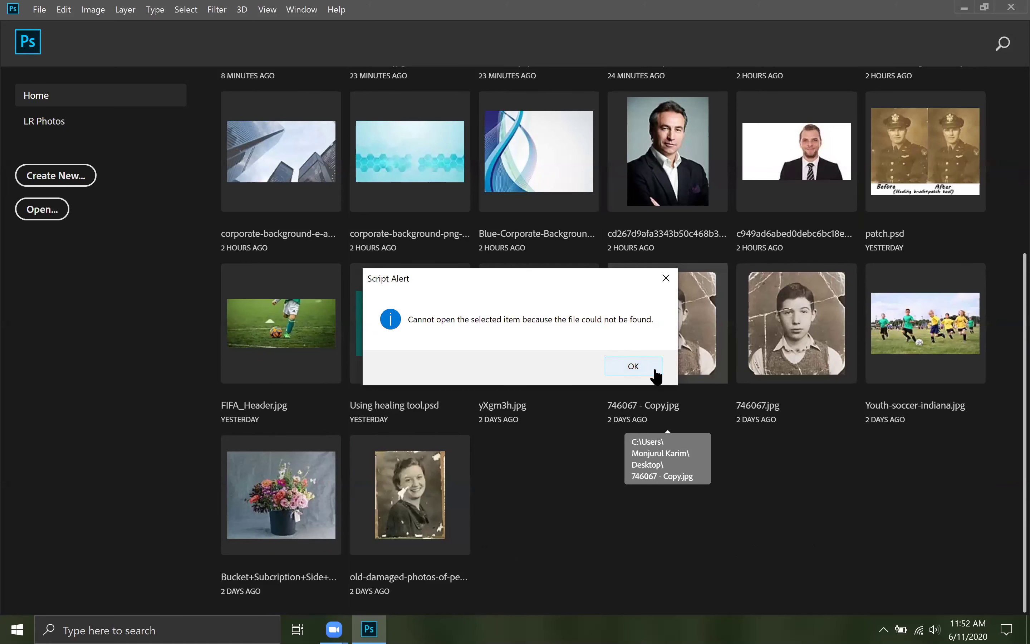
click(656, 370)
Open the recent photo of the pink car and sample the hood's pink paint with Color Range.
click(652, 303)
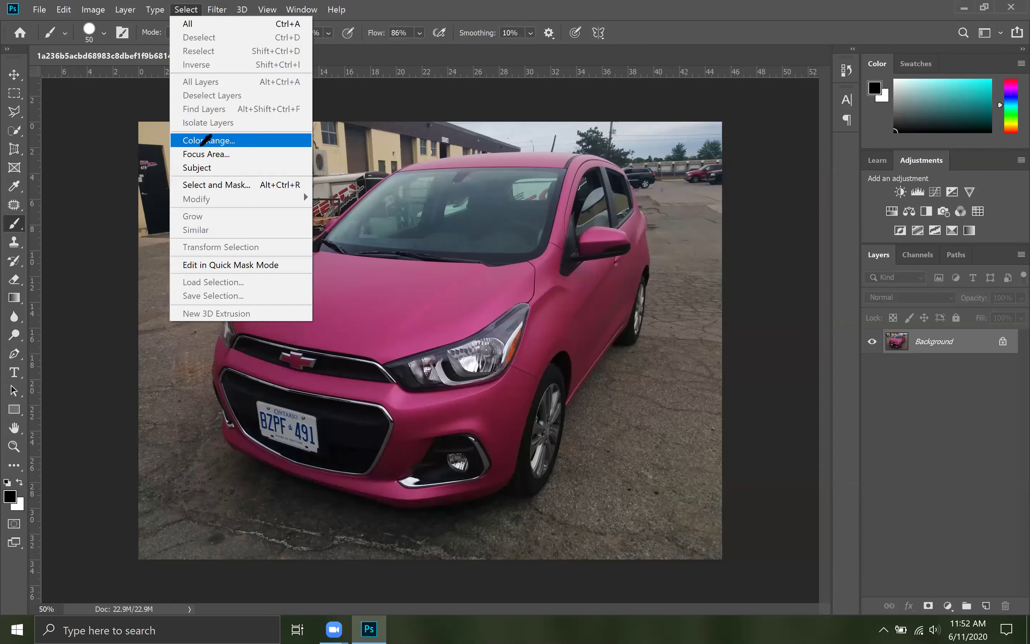
click(217, 138)
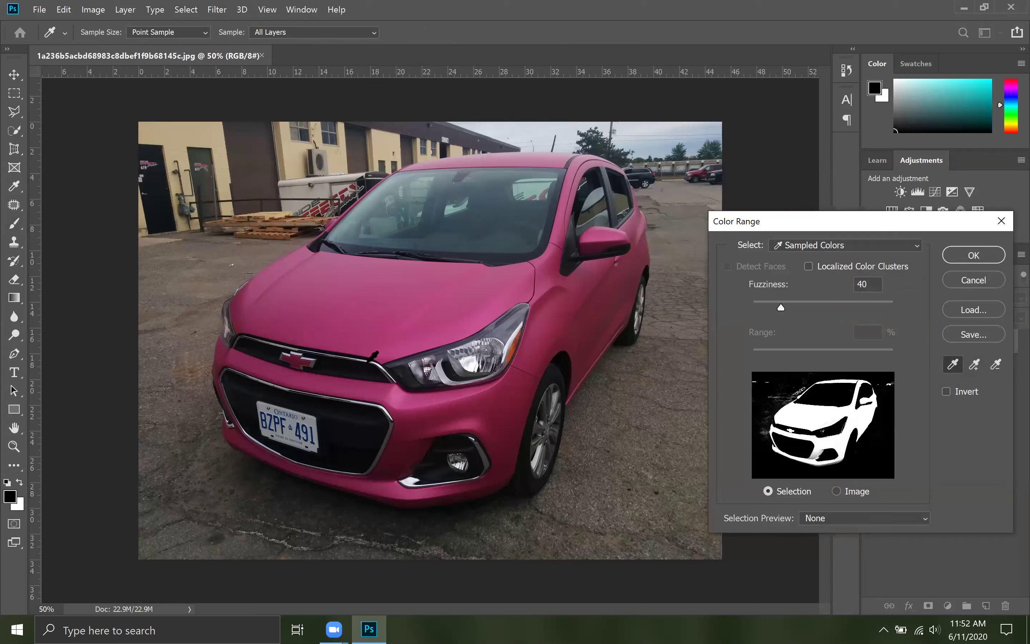
click(963, 363)
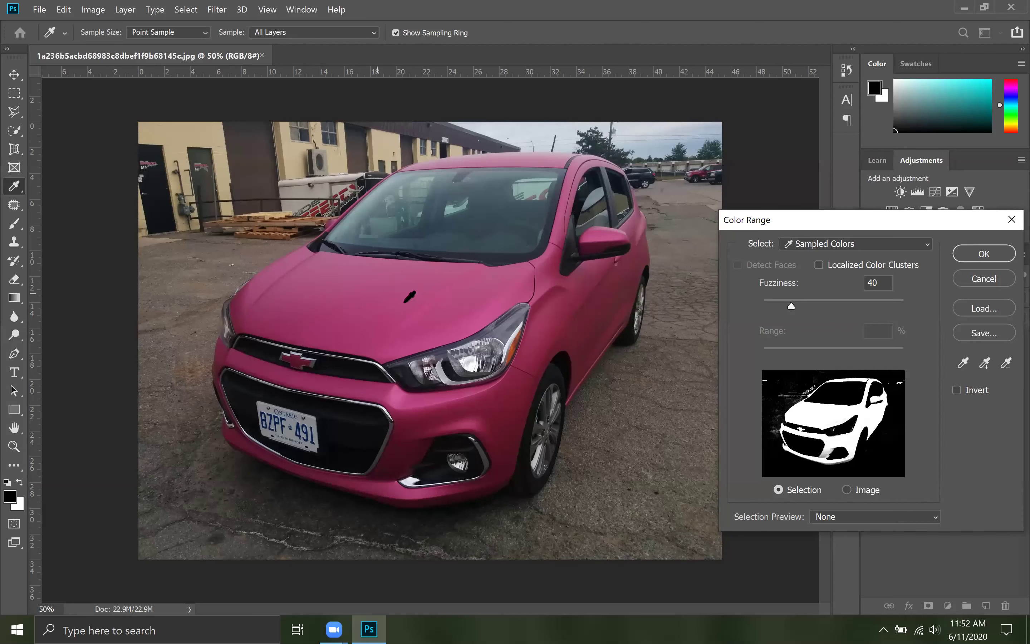
click(380, 303)
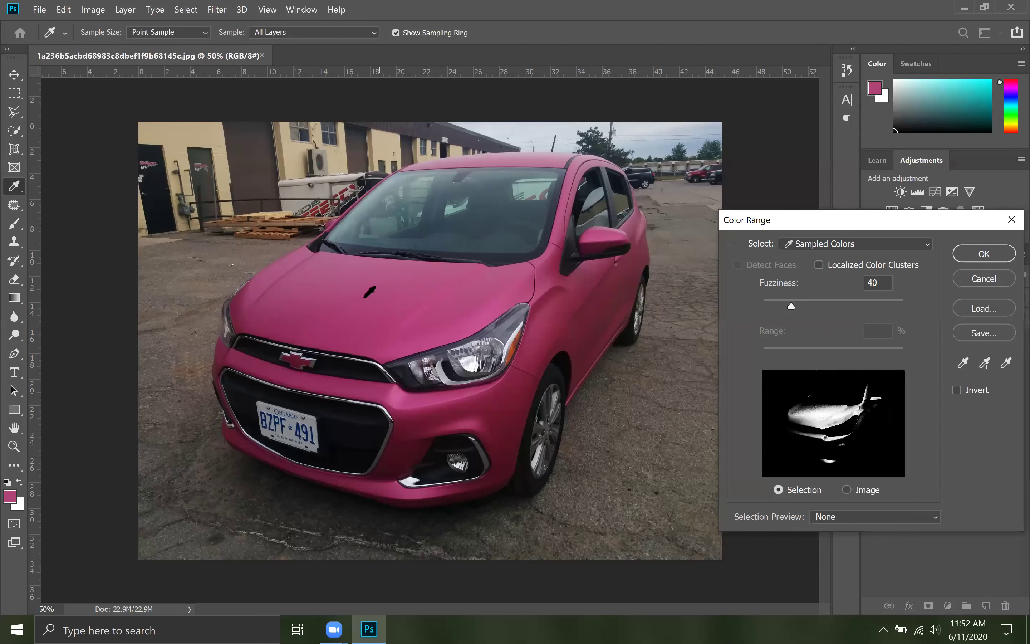
click(348, 297)
click(497, 302)
click(392, 311)
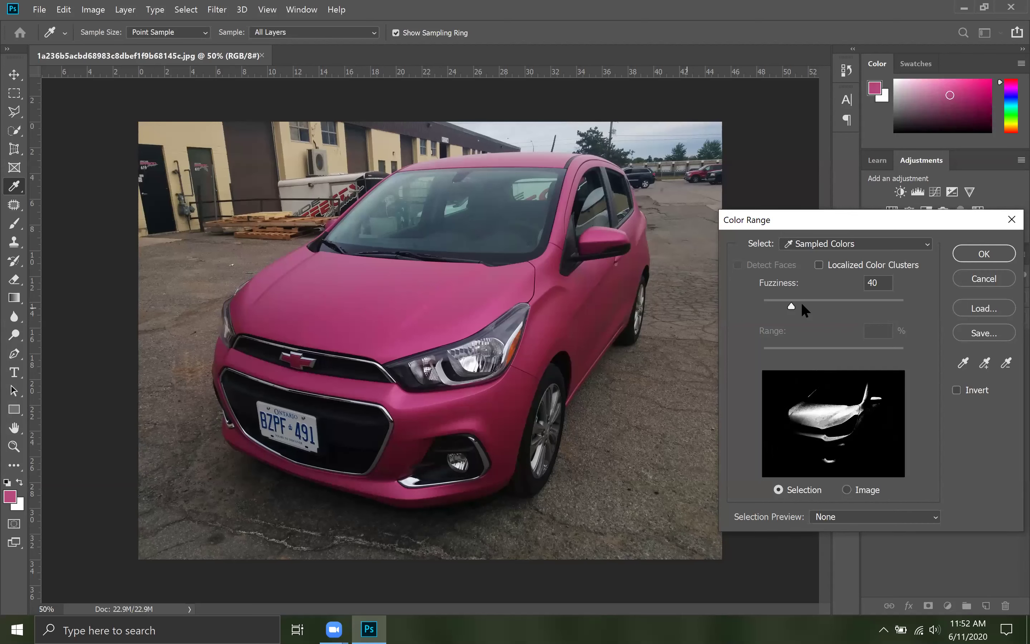
Add the pink tones of the hood's edge, the front end and the lower bumper to the Color Range sample.
click(986, 363)
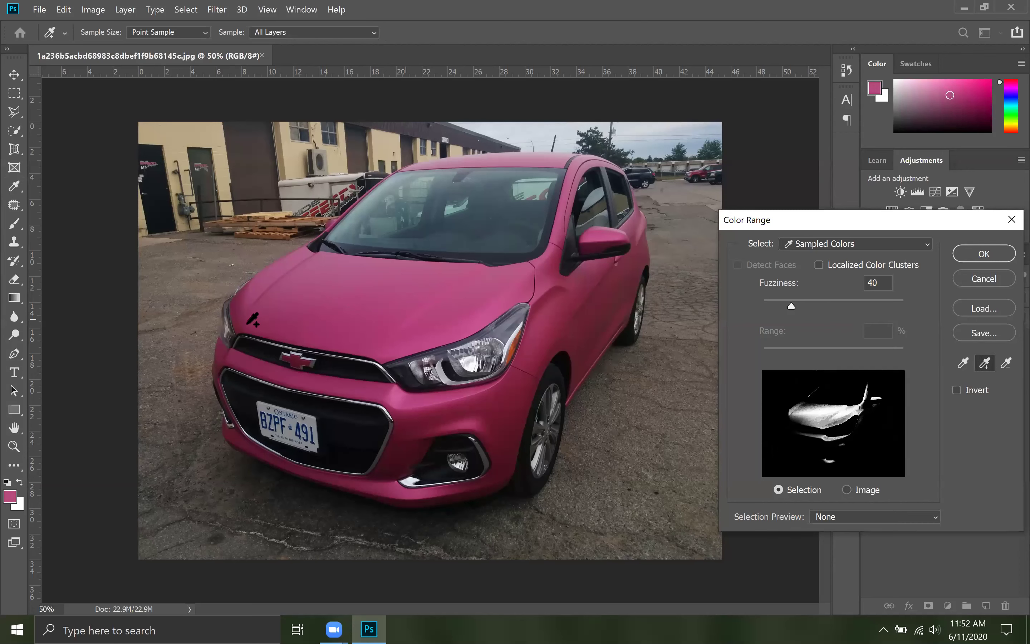
drag(258, 284, 305, 249)
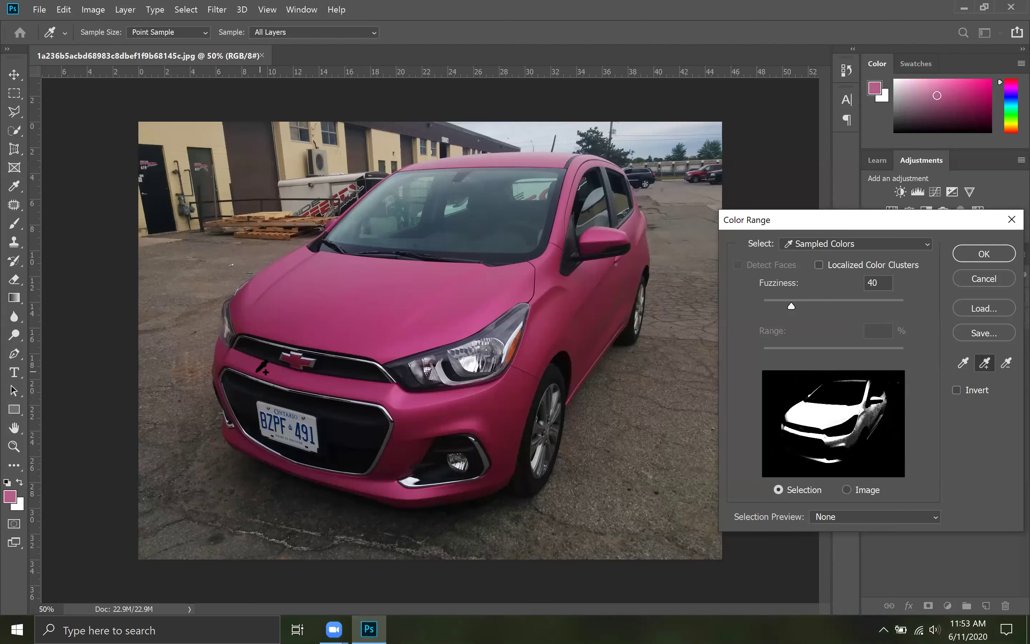
click(224, 353)
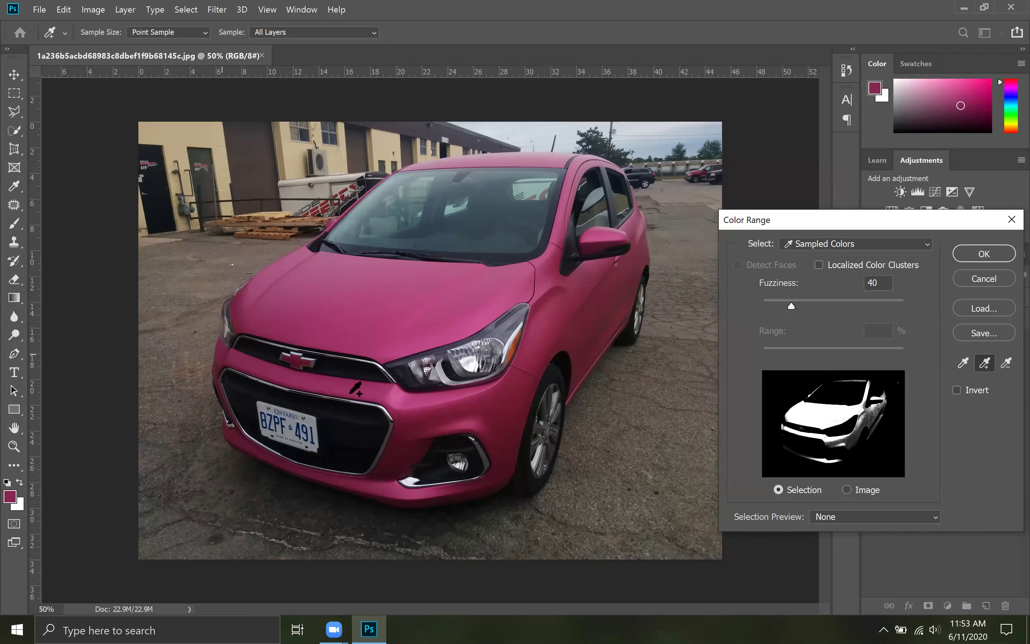
click(424, 428)
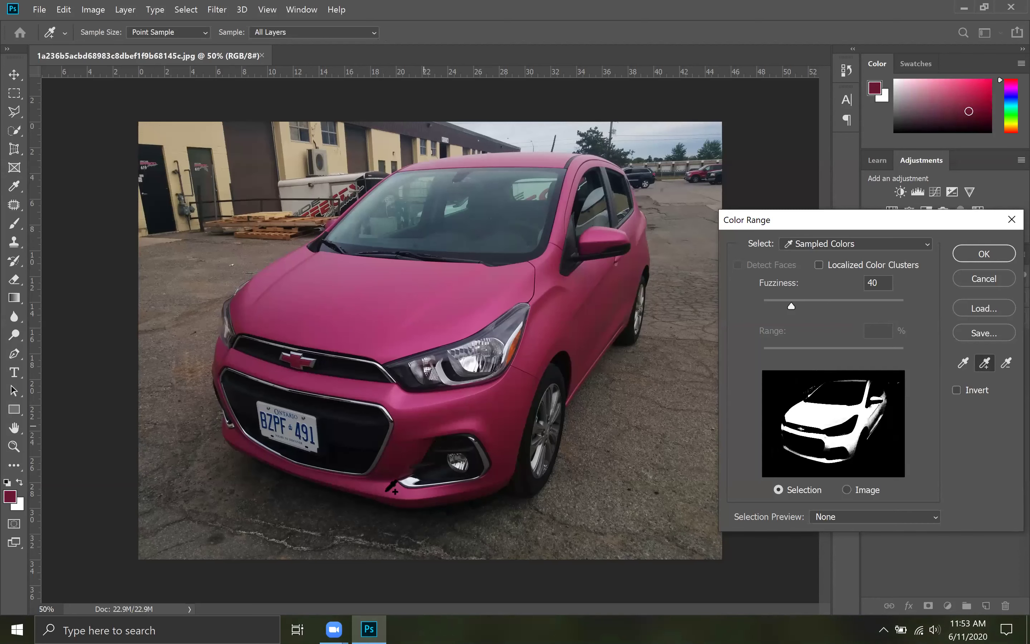
click(244, 438)
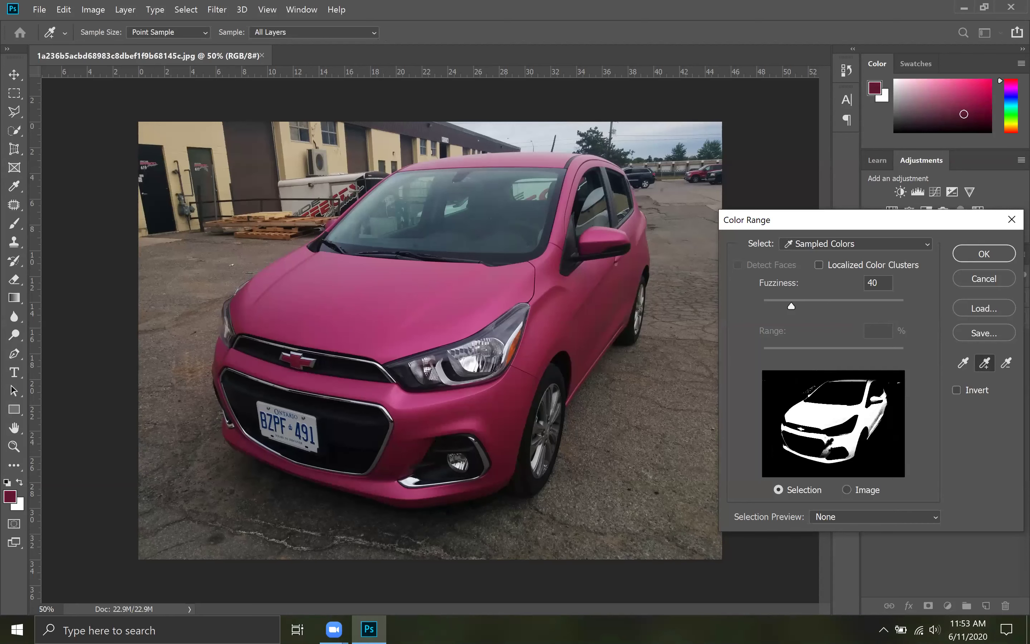
click(400, 458)
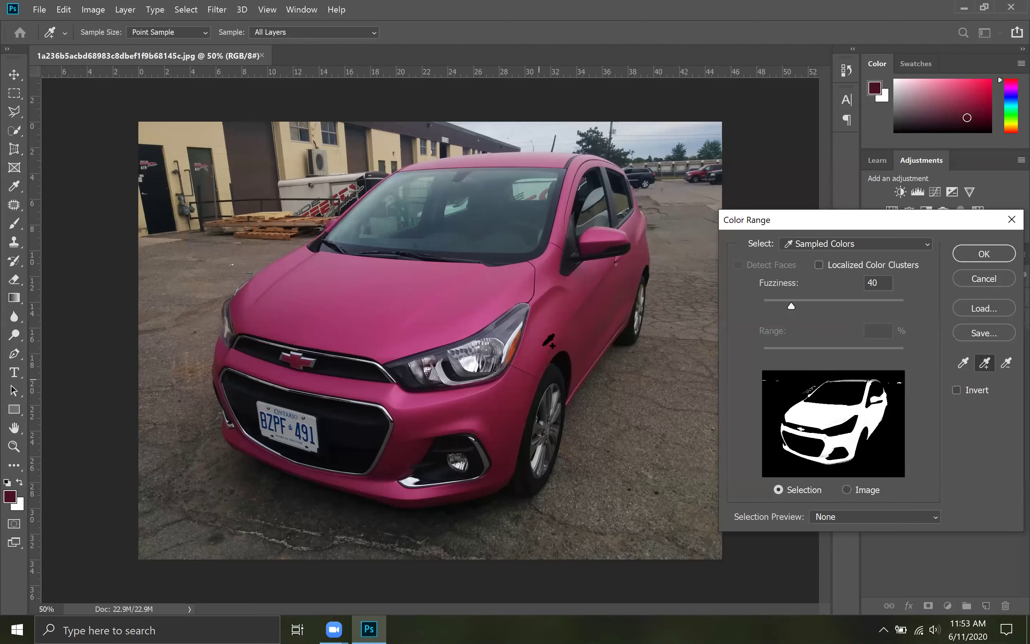
Add the pink tones of the car's side, door mirror, rear body, window pillar and roof to the Color Range sample.
click(585, 361)
click(601, 234)
click(602, 234)
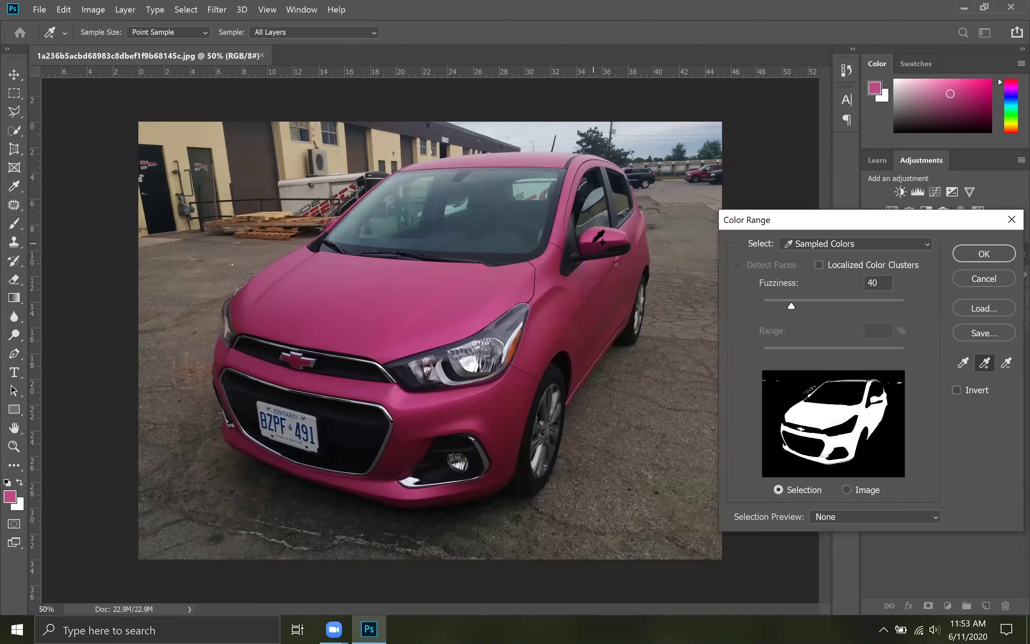
click(596, 245)
click(643, 251)
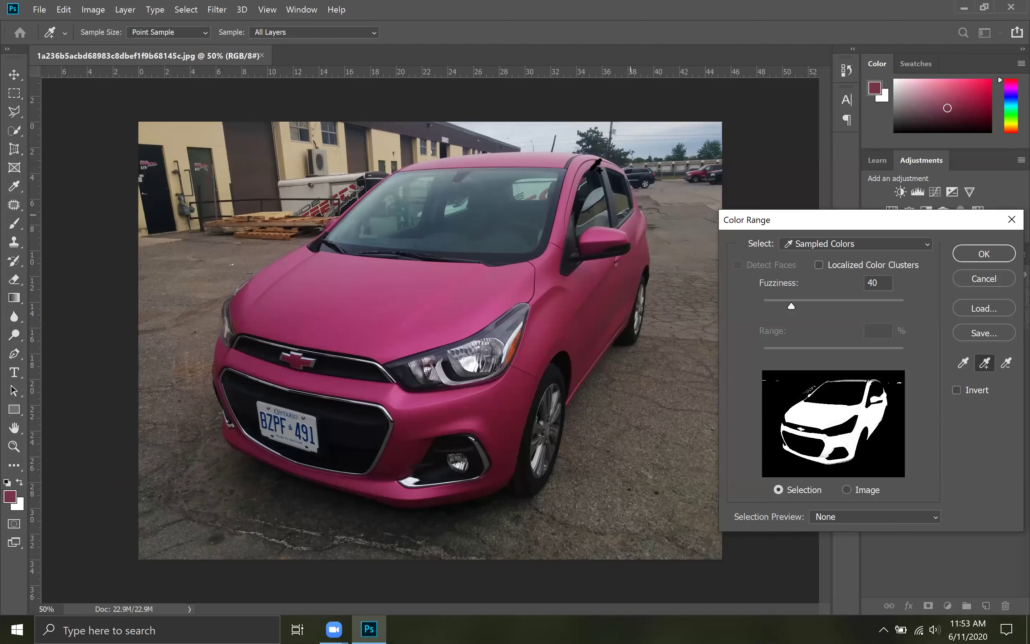
click(614, 160)
click(614, 162)
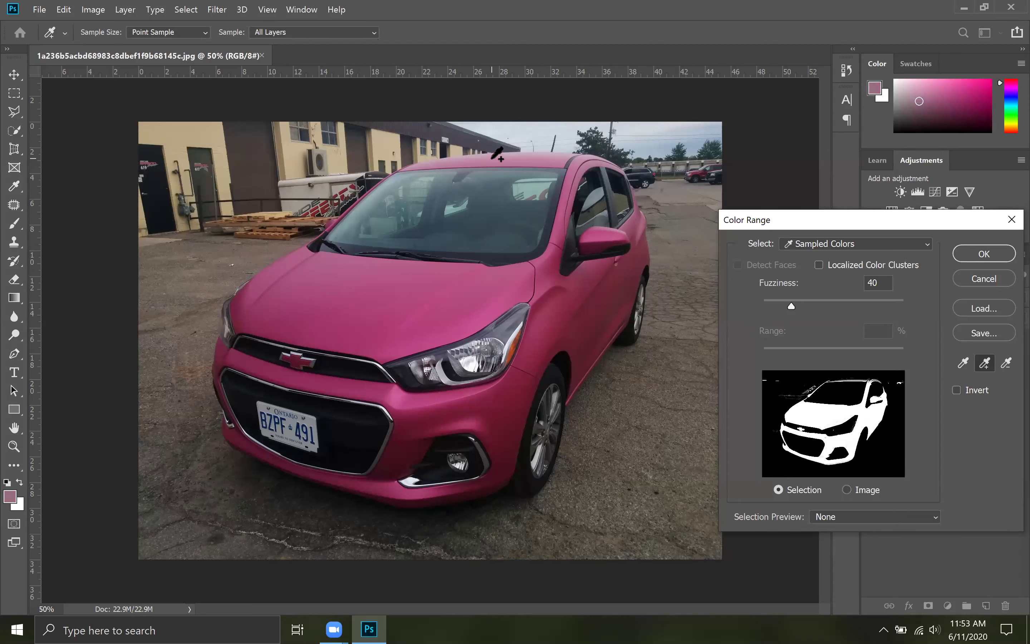
click(432, 166)
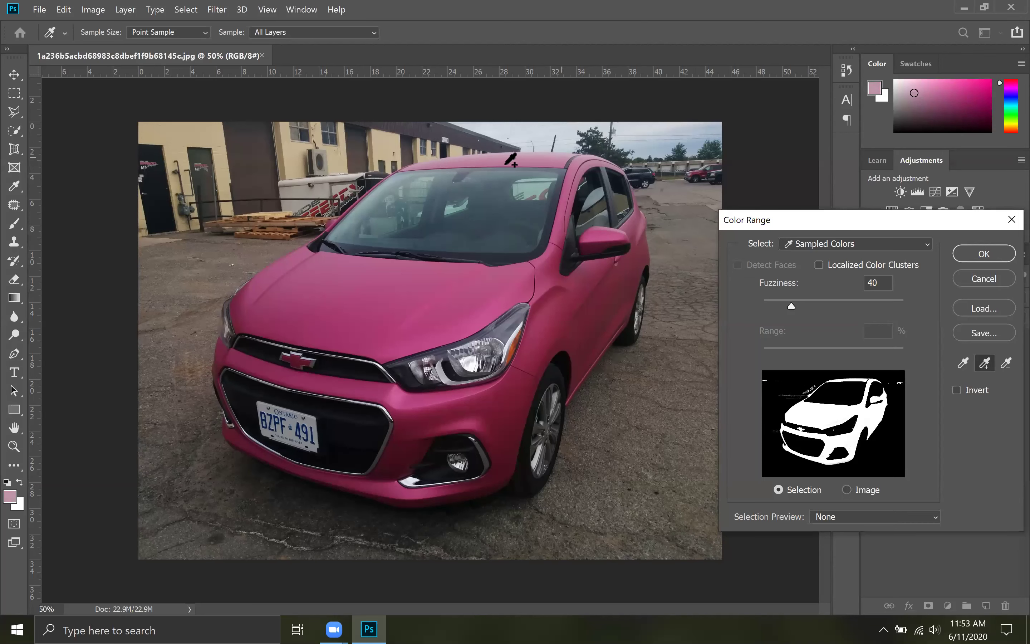
Add the grille emblem, the hood's edge and the windshield pillar up to the roof's front edge to the Color Range sample.
click(298, 257)
click(263, 285)
key(ctrl+plus)
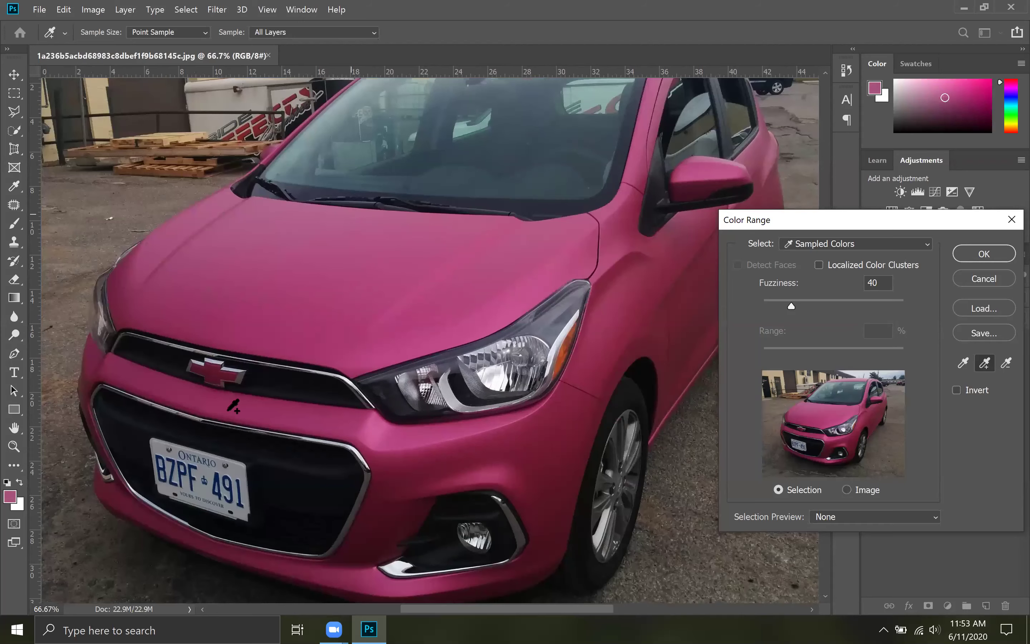
key(ctrl+plus)
key(ctrl+plus)
key(ctrl+plus)
click(269, 395)
click(469, 212)
click(679, 81)
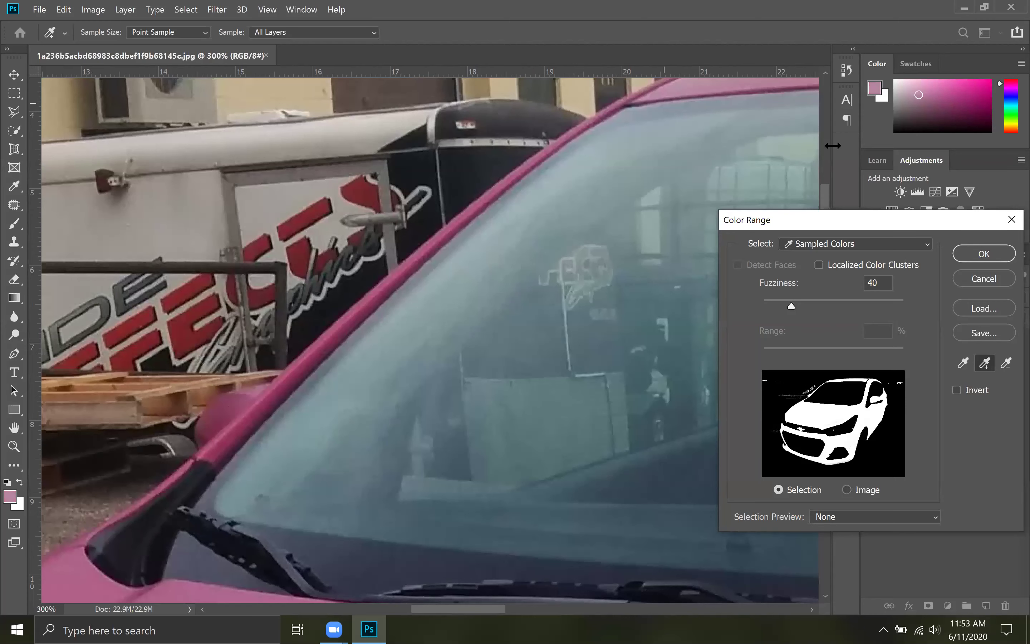
Accept the Color Range sample to select the car's pink paint, and switch to the Brush tool.
key(ctrl)
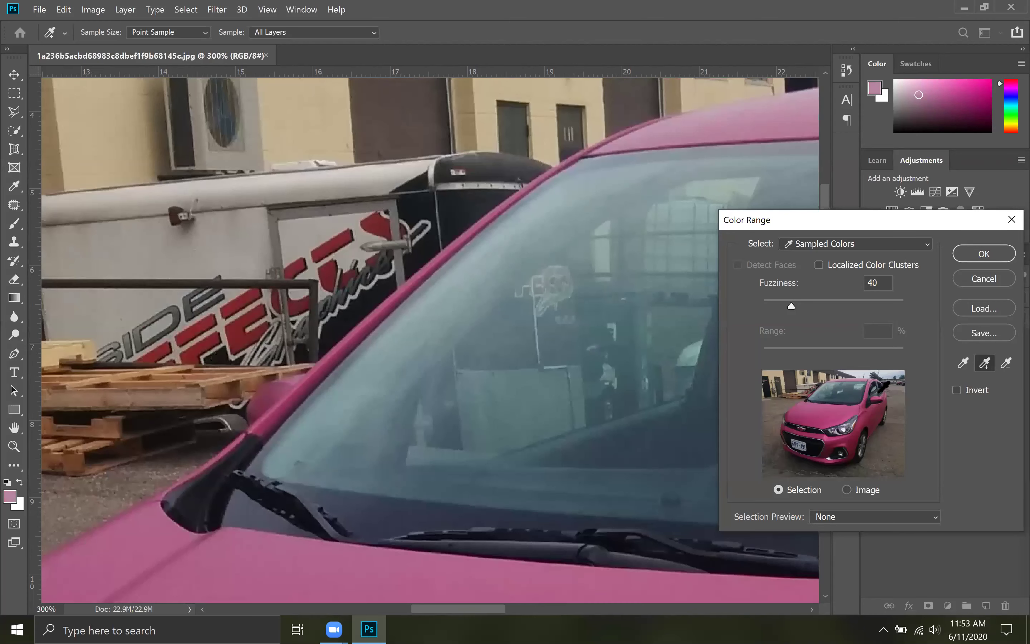
key(ctrl+minus)
key(ctrl+minus)
key(ctrl+minus)
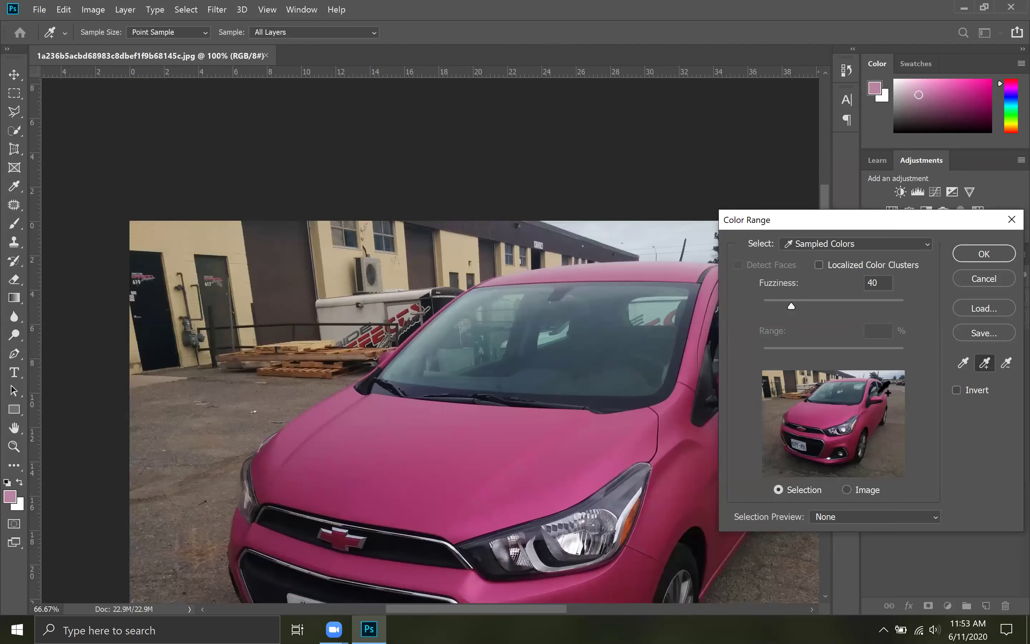
key(ctrl+minus)
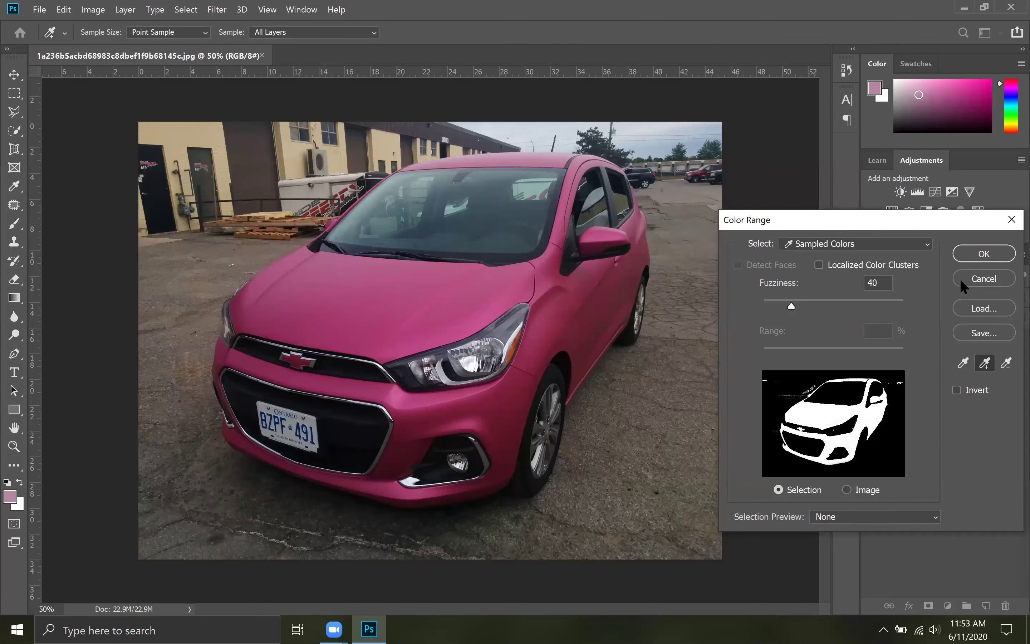
key(Return)
key(b)
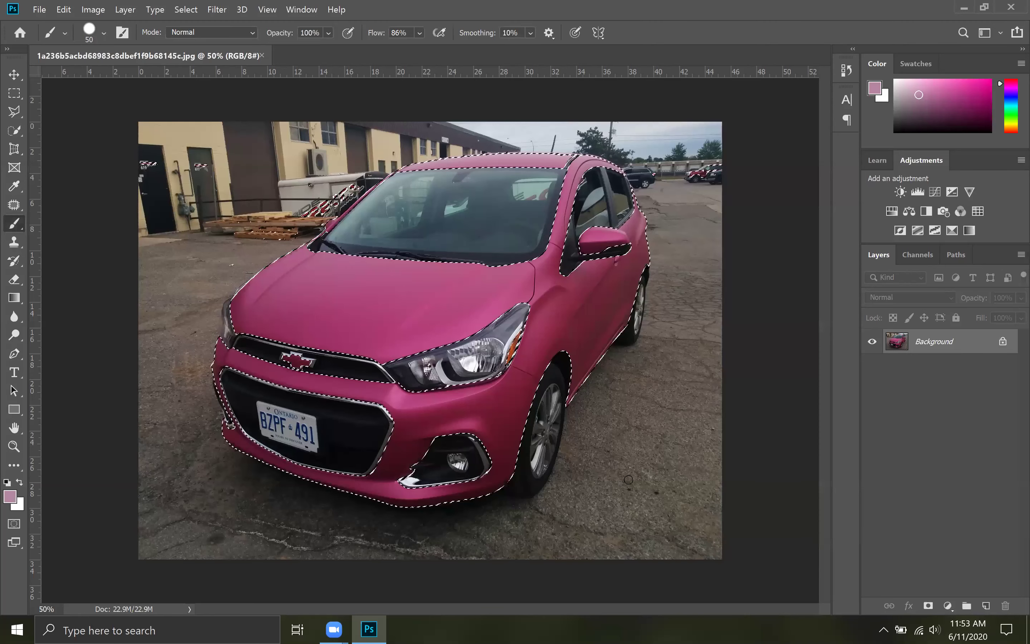
Add a Hue/Saturation adjustment layer for the selected paint and set its hue to +180.
click(948, 606)
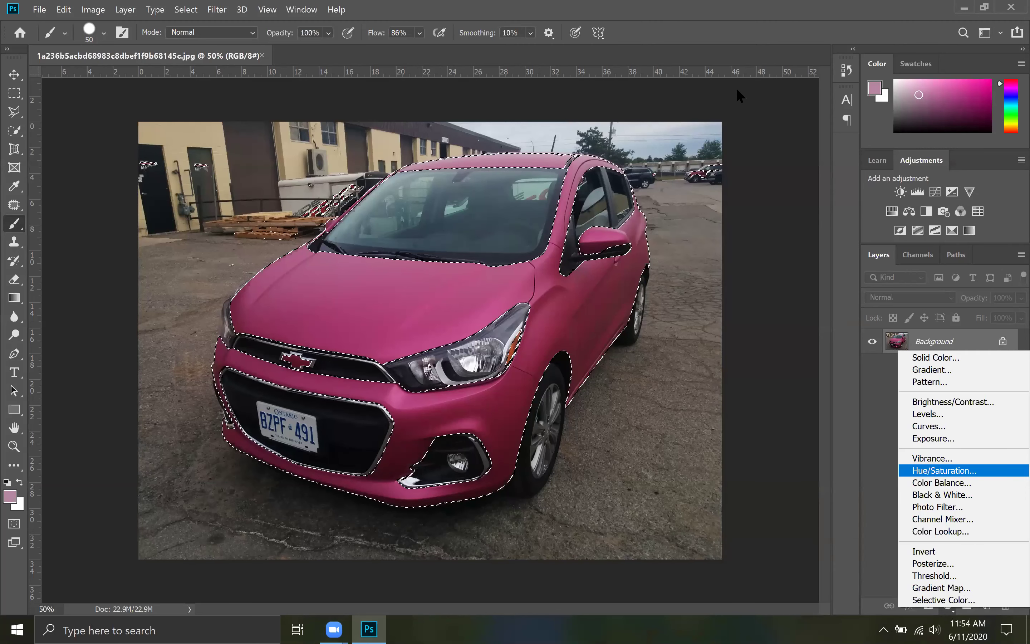
key(Return)
drag(711, 199, 802, 209)
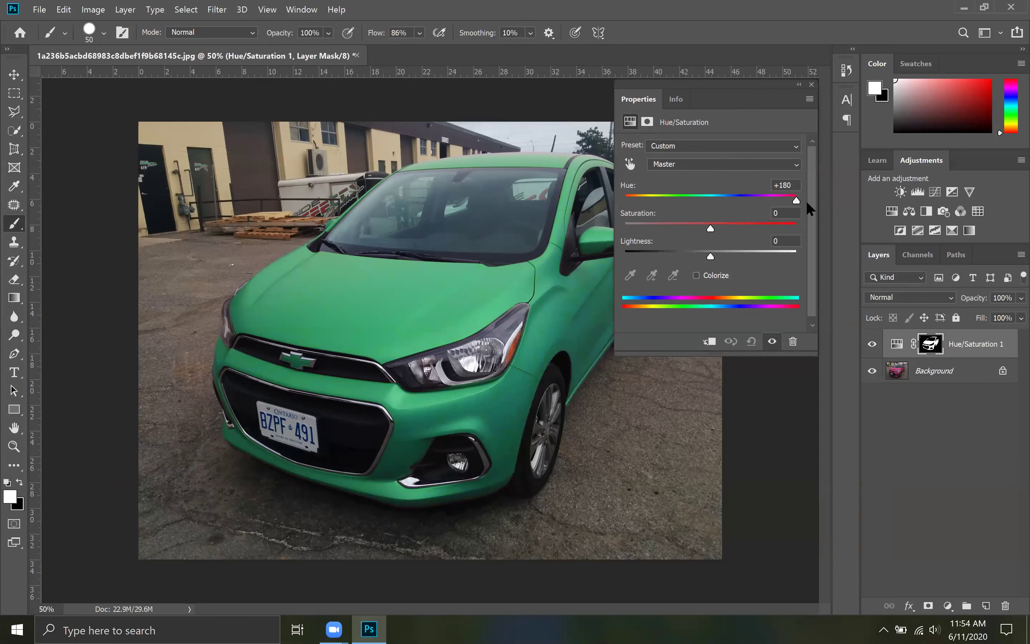
Darken the green paint by setting the adjustment's saturation to -2 and its lightness to -44.
drag(713, 237, 744, 232)
drag(824, 231, 709, 256)
click(680, 262)
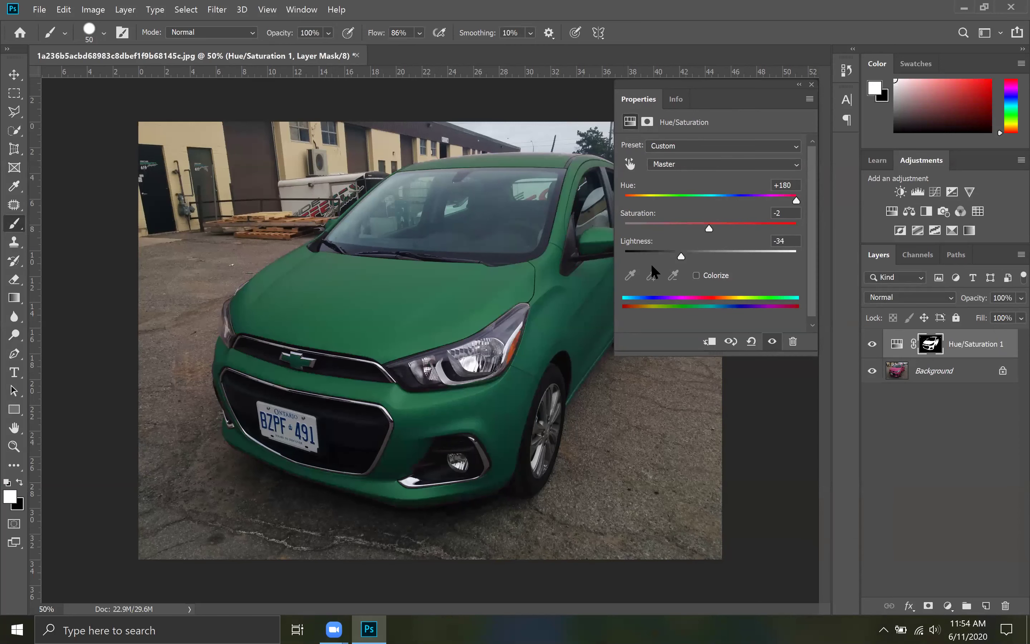
click(658, 265)
click(675, 266)
click(658, 265)
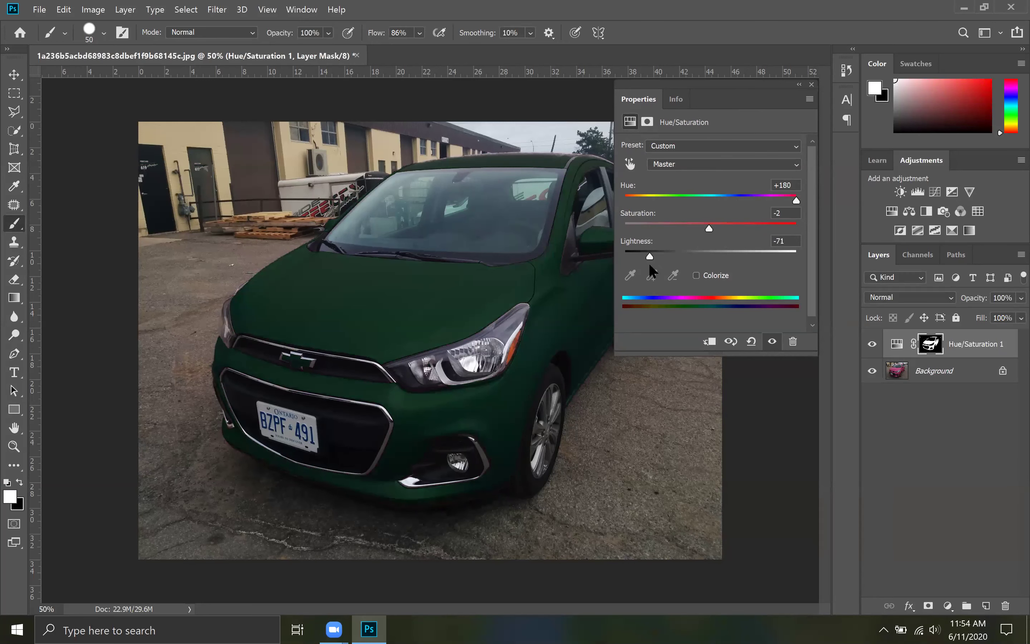
drag(658, 265, 673, 266)
Turn the car's paint grey with saturation -100 and lightness -31, and collapse the adjustment's settings.
drag(717, 228, 599, 235)
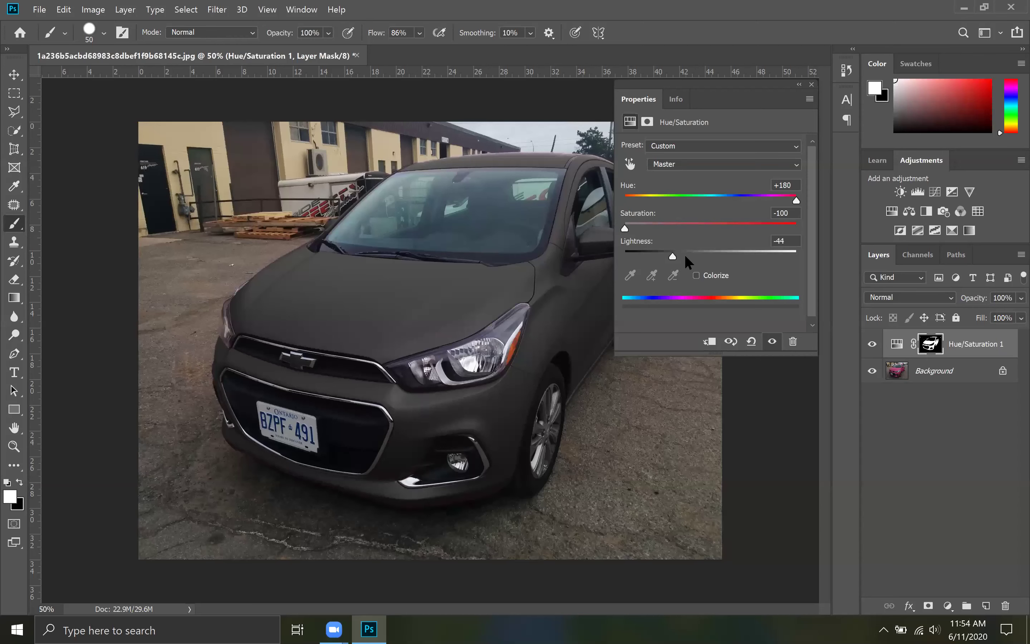
drag(691, 256, 682, 255)
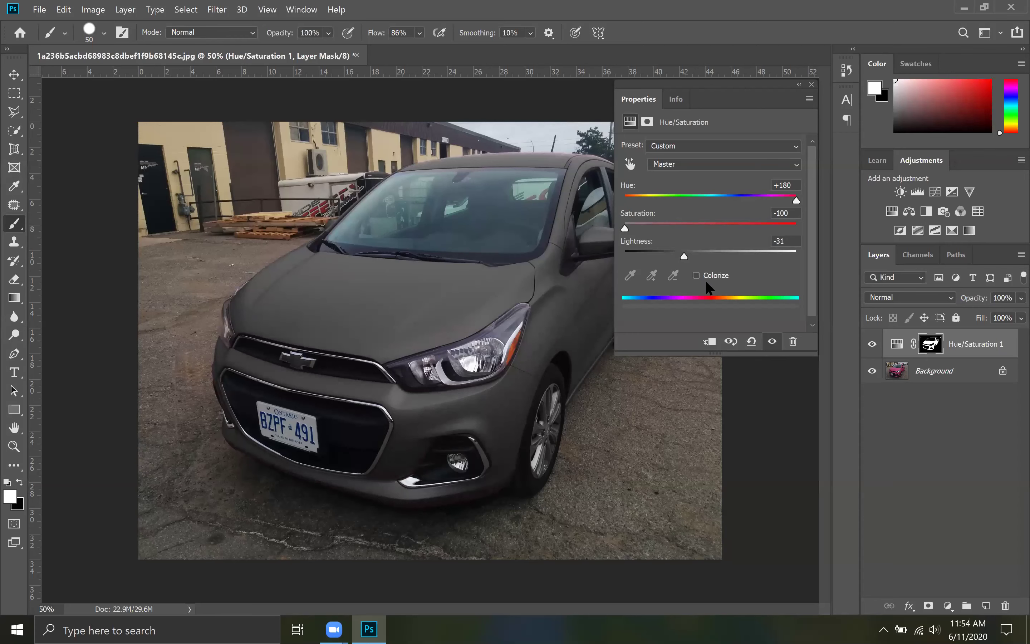
click(798, 84)
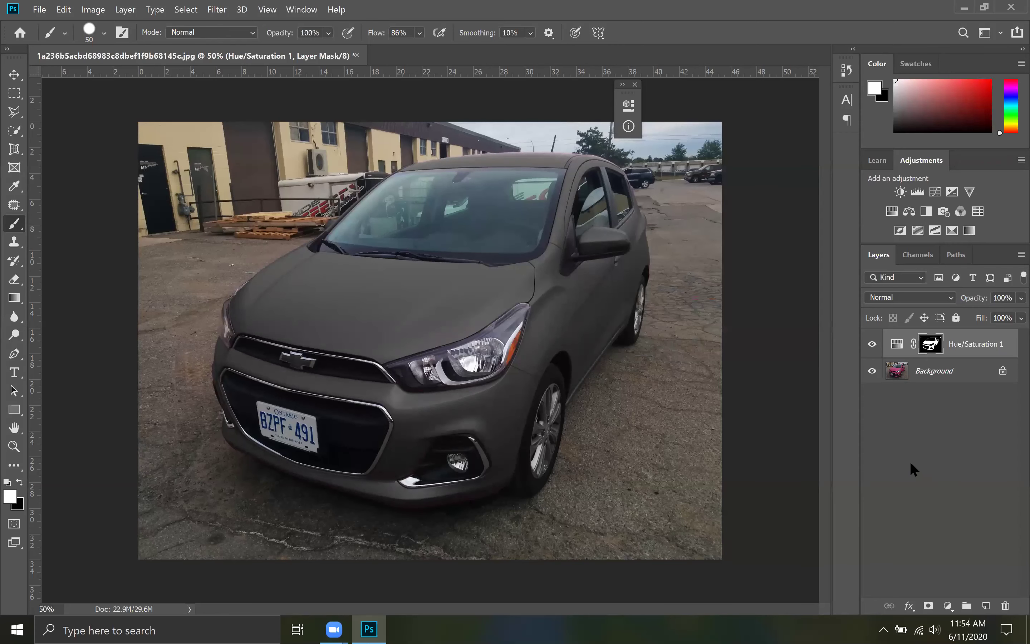
Examine the recolored car's windshield, roof and side window edges up close.
key(ctrl+plus)
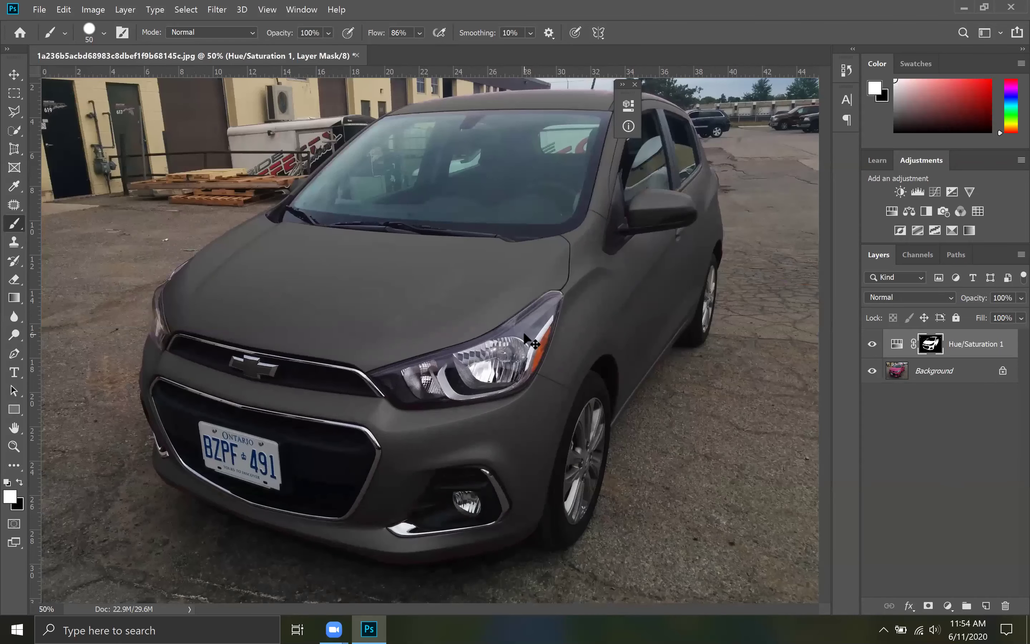
key(ctrl+plus)
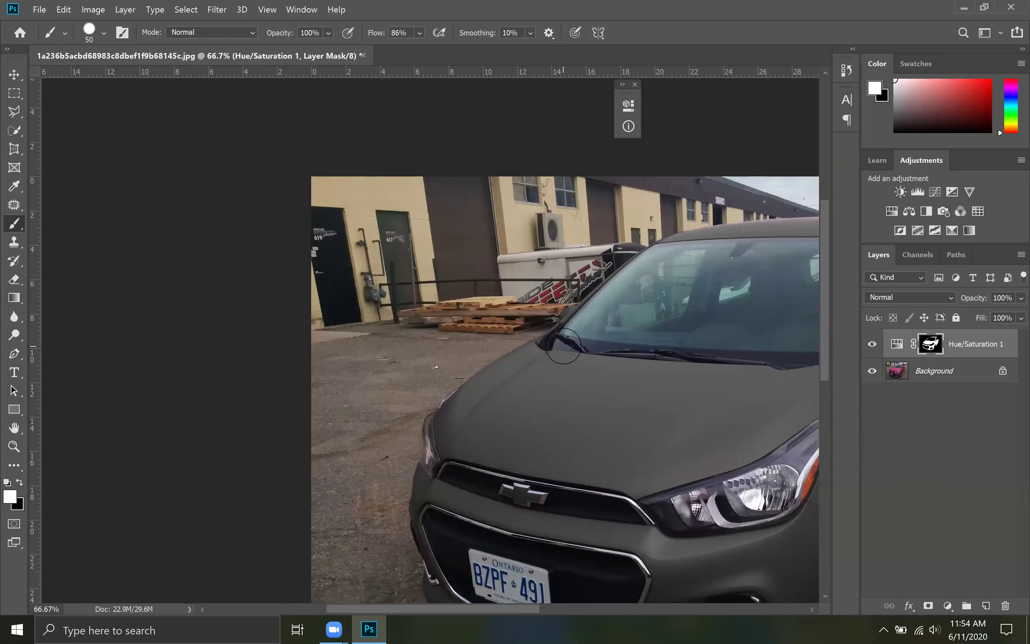
key(ctrl+plus)
key(ctrl+plus)
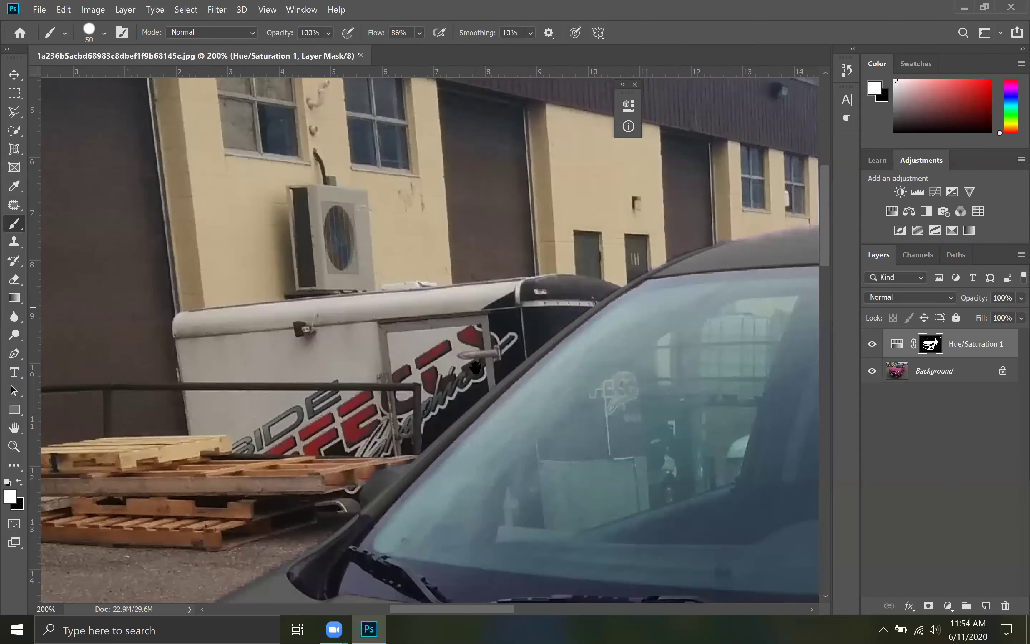
drag(476, 394, 331, 425)
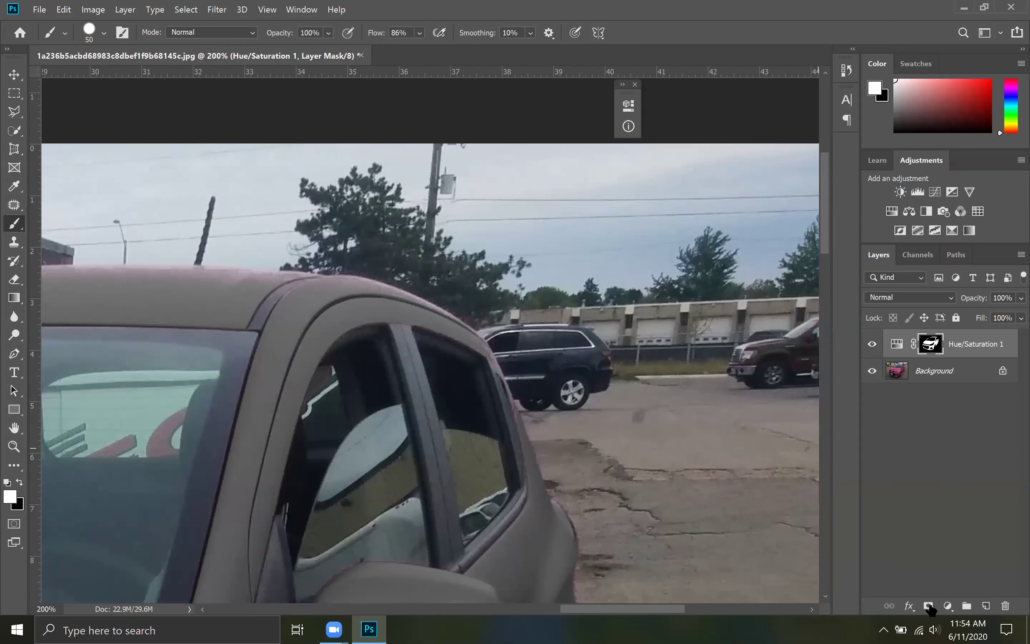
Try to give the Hue/Saturation layer a second mask for painting with black, 000000, and delete that mask.
click(898, 344)
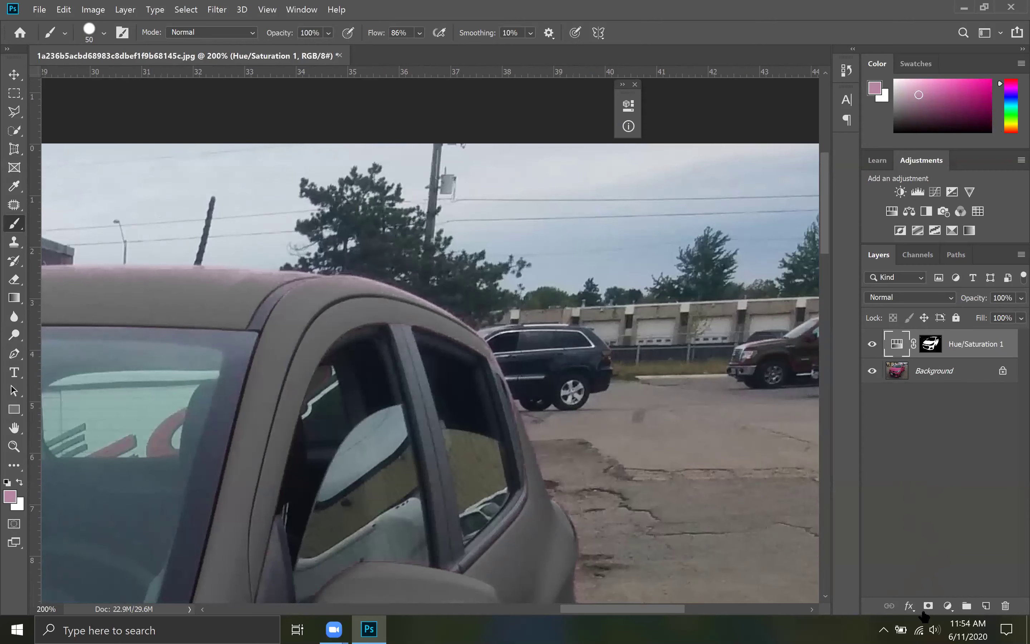
click(927, 607)
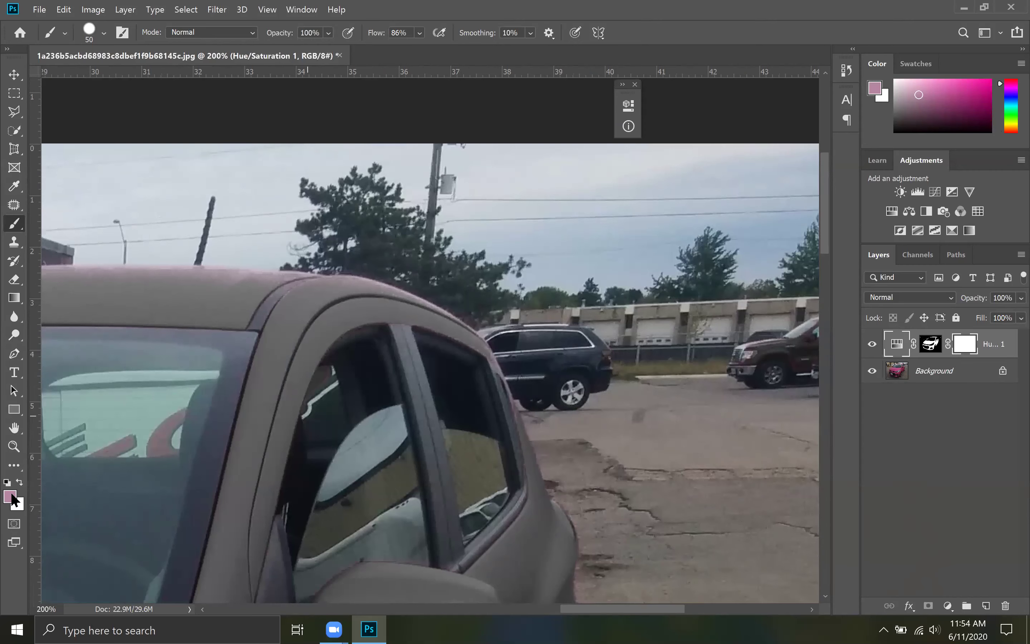
click(10, 497)
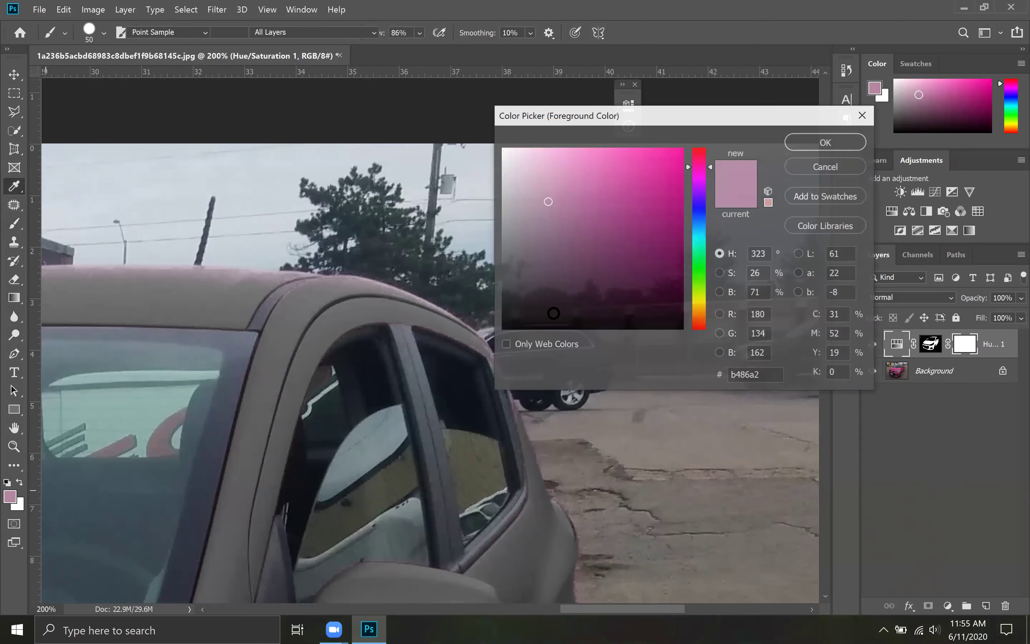
click(490, 339)
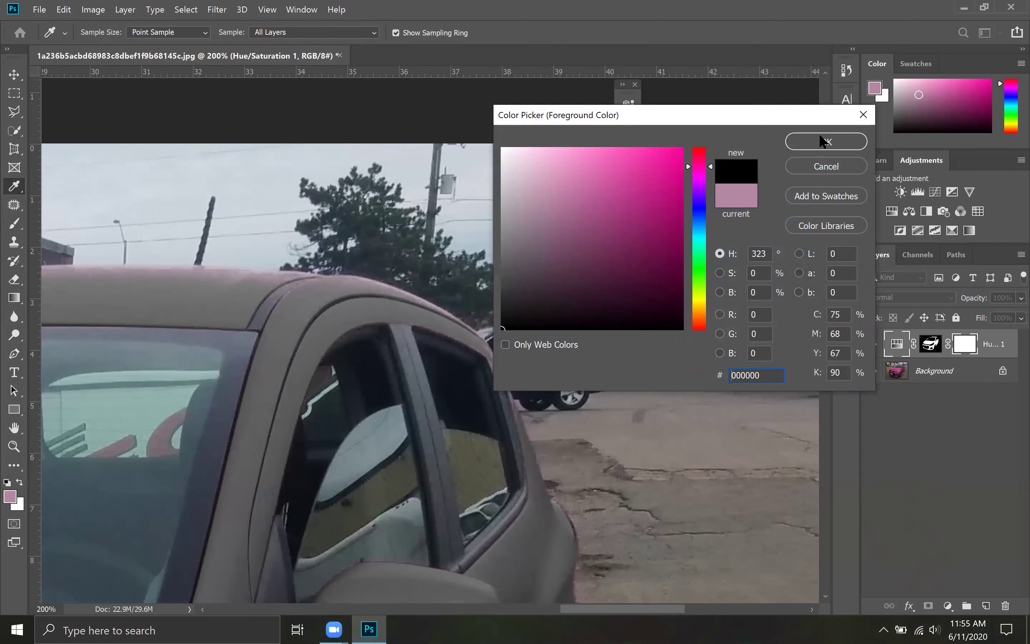
click(823, 141)
key(Delete)
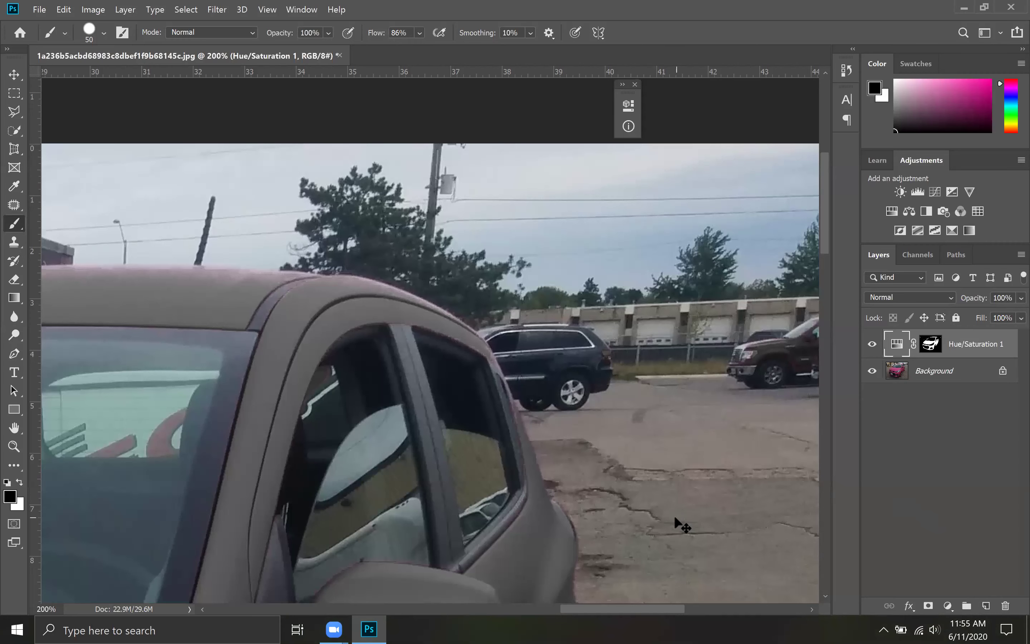
key(ctrl+z)
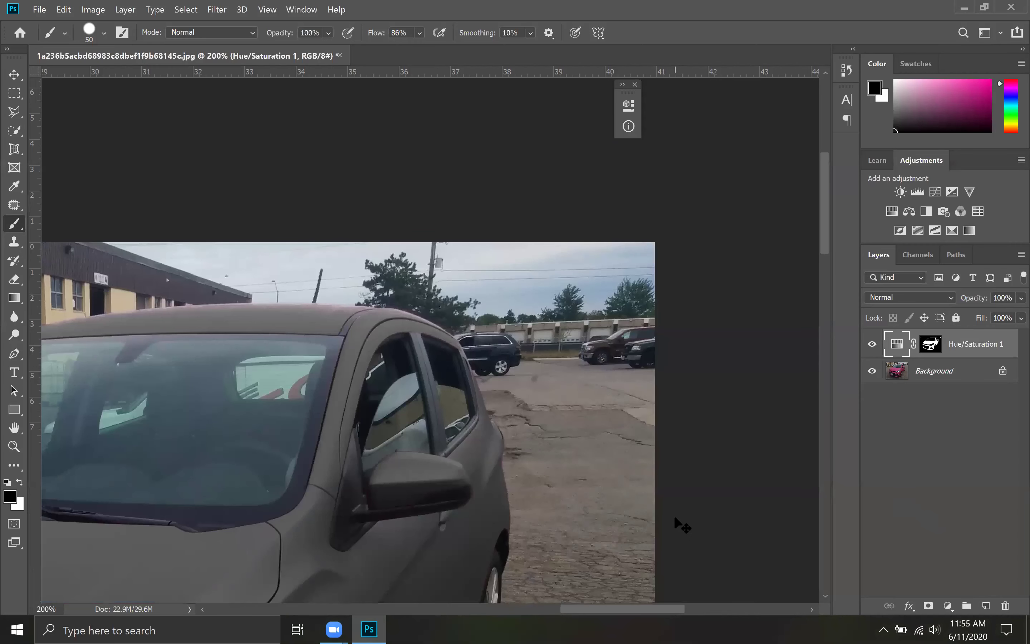
key(ctrl+minus)
key(ctrl+minus)
key(ctrl+minus)
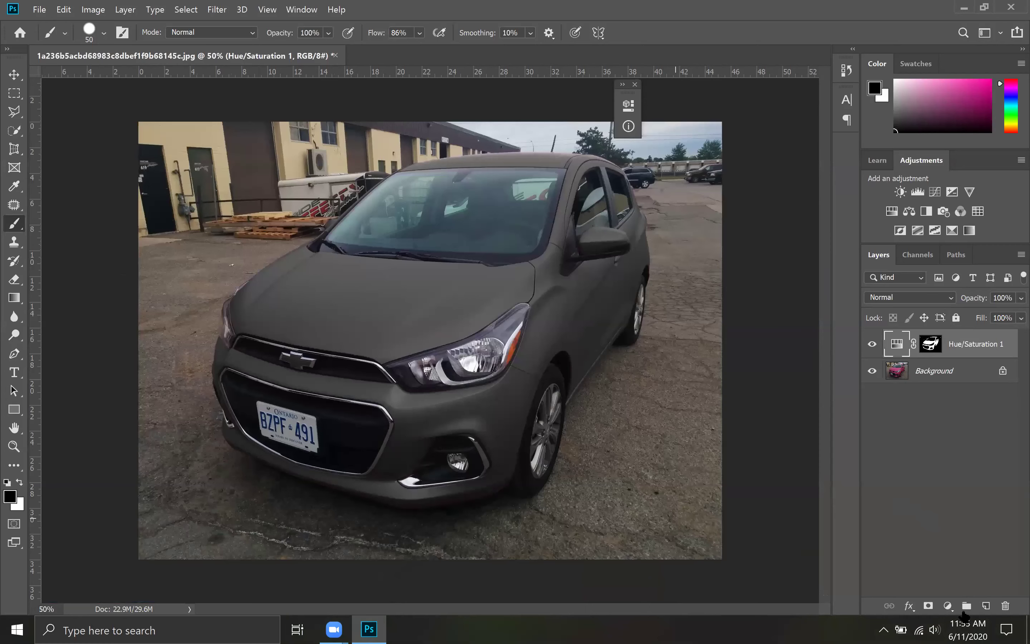
Try brightening the photo with a second Hue/Saturation adjustment layer at lightness +63, and delete that layer.
click(949, 606)
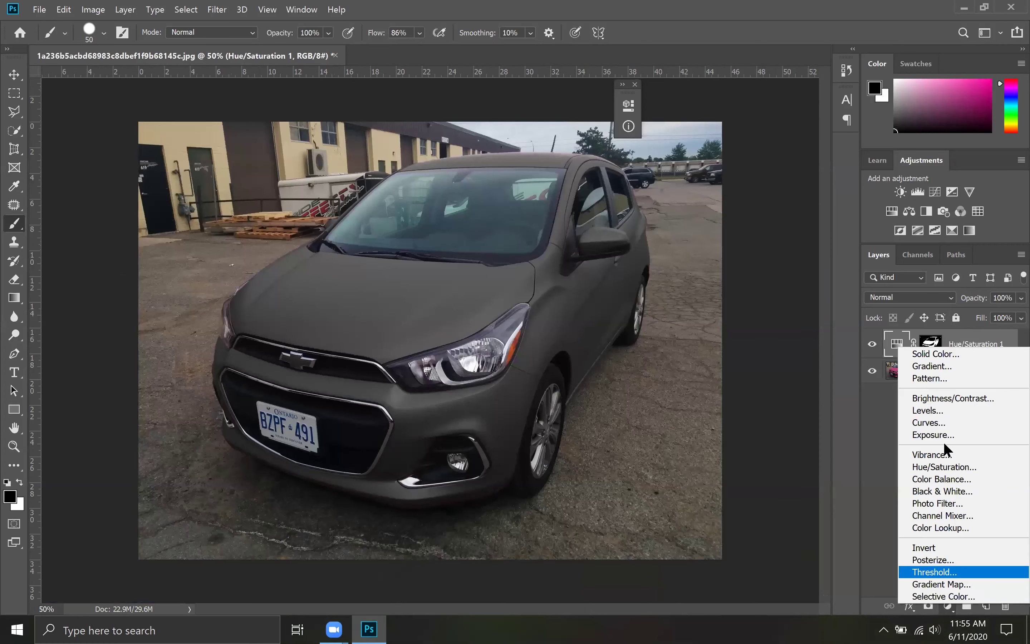
click(955, 467)
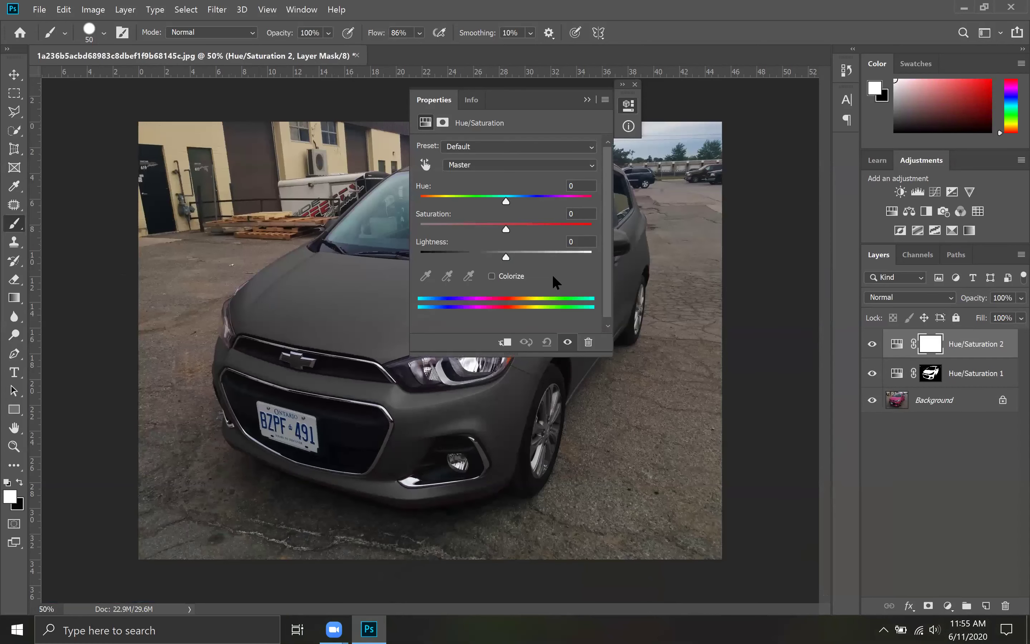
click(558, 255)
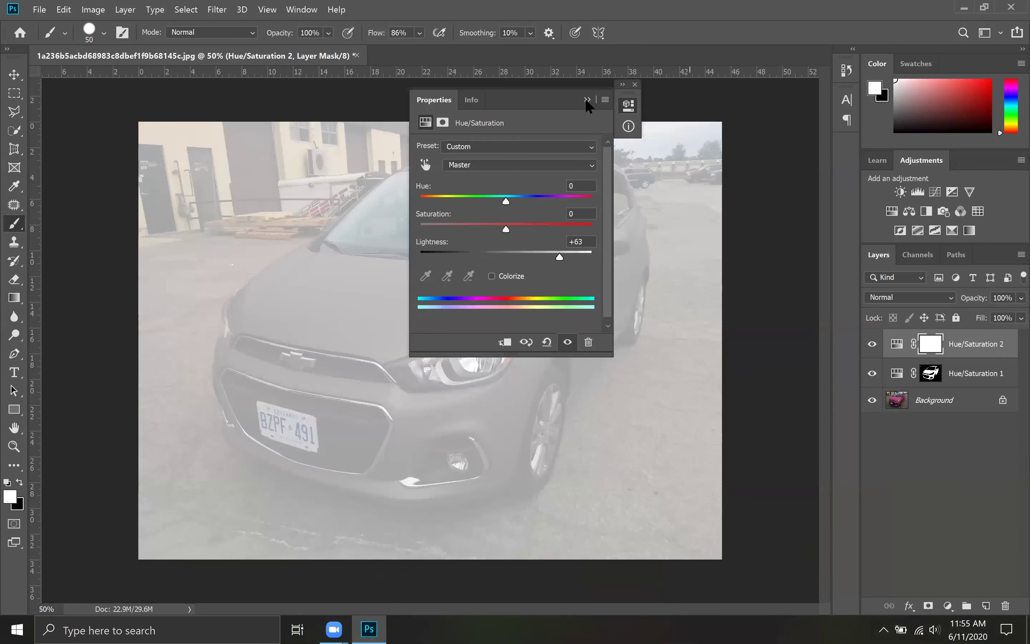
click(587, 100)
drag(985, 345, 1006, 605)
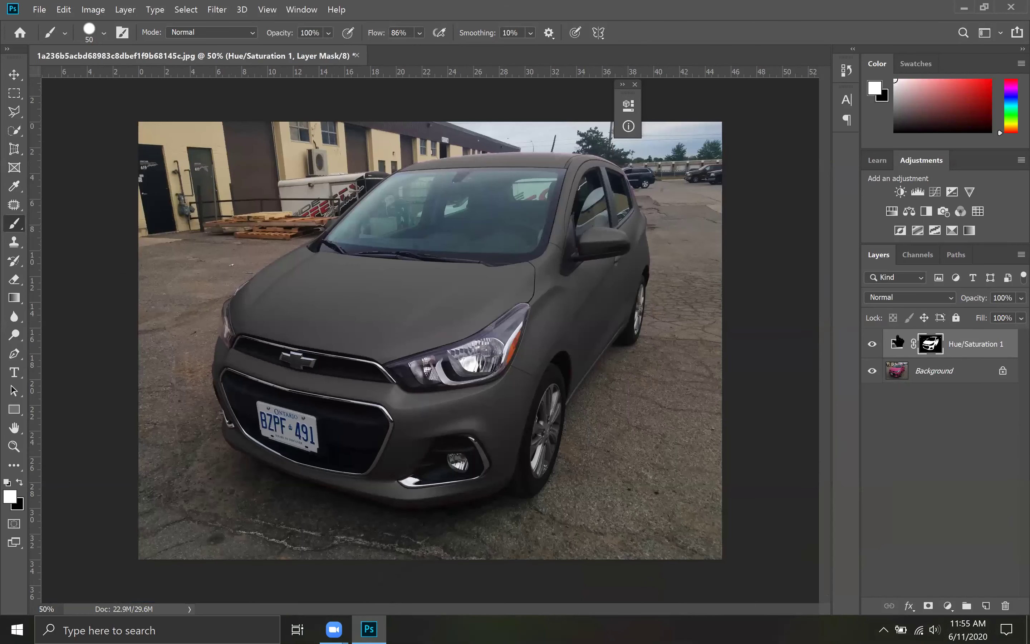
Reopen the car paint's Hue/Saturation adjustment and set its saturation to -8 and its lightness to +55.
double_click(898, 341)
drag(422, 233, 503, 257)
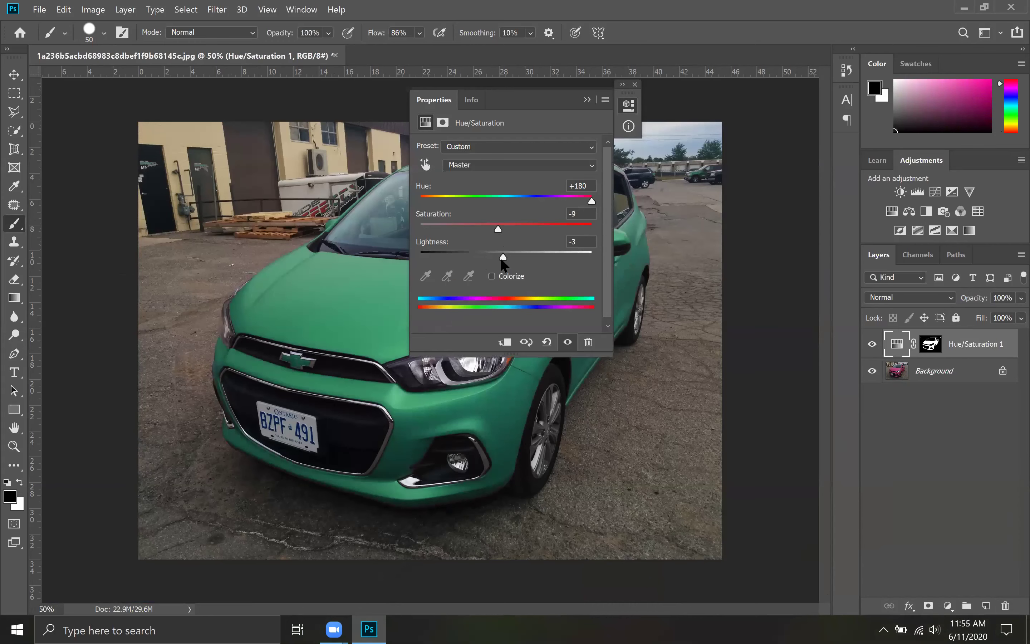
click(535, 258)
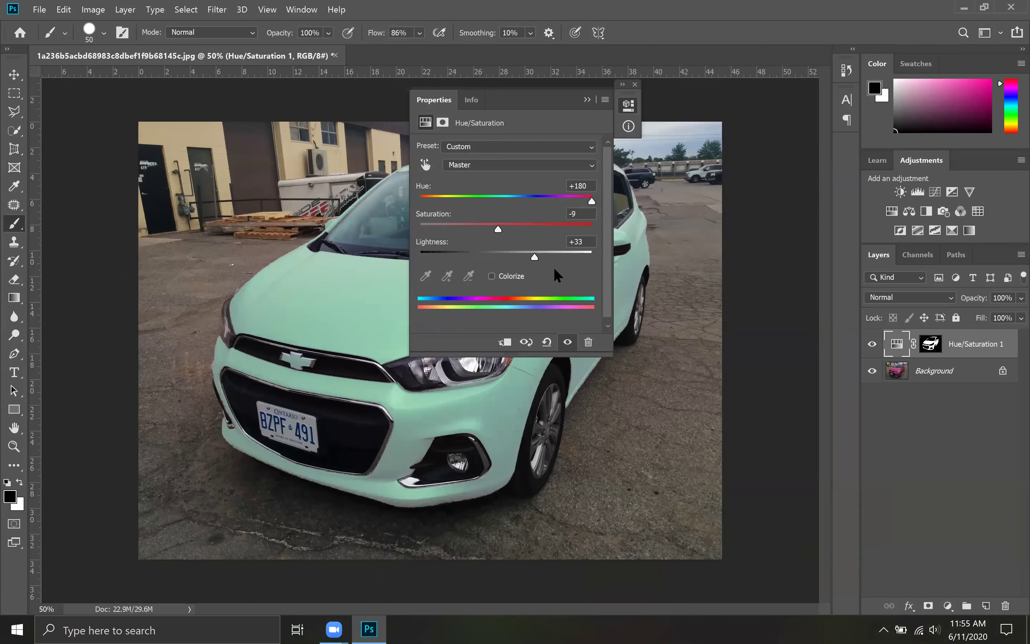
mouse_move(535, 257)
mouse_down()
mouse_move(536, 279)
mouse_move(562, 276)
mouse_move(553, 266)
mouse_up()
click(499, 230)
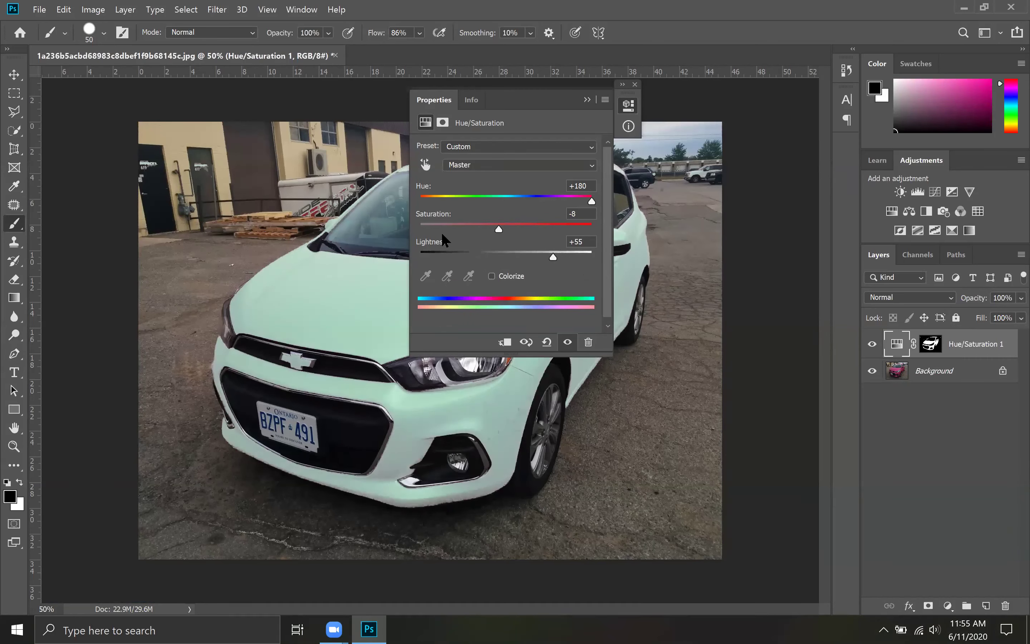
Set the saturation of the car paint's Hue/Saturation adjustment to +8.
mouse_move(499, 230)
mouse_down()
mouse_move(452, 239)
mouse_move(505, 243)
mouse_up()
click(948, 609)
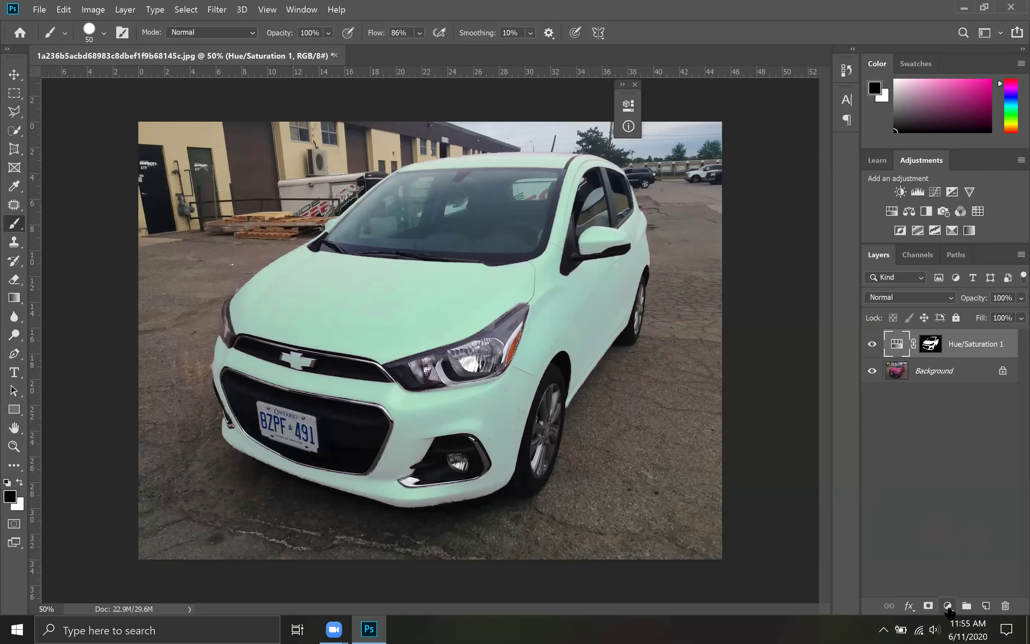
click(948, 606)
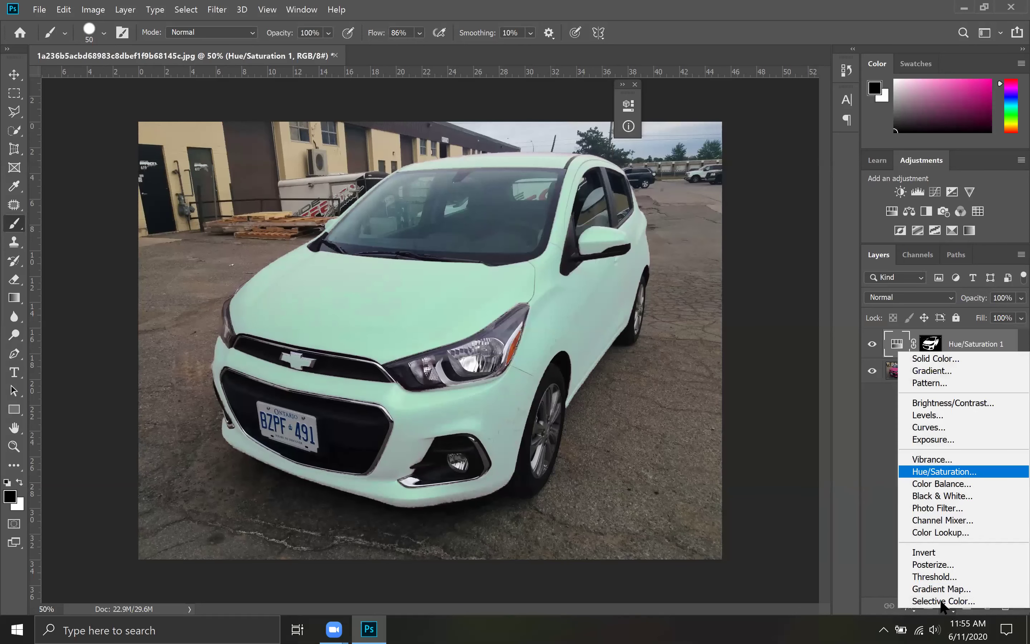
click(895, 363)
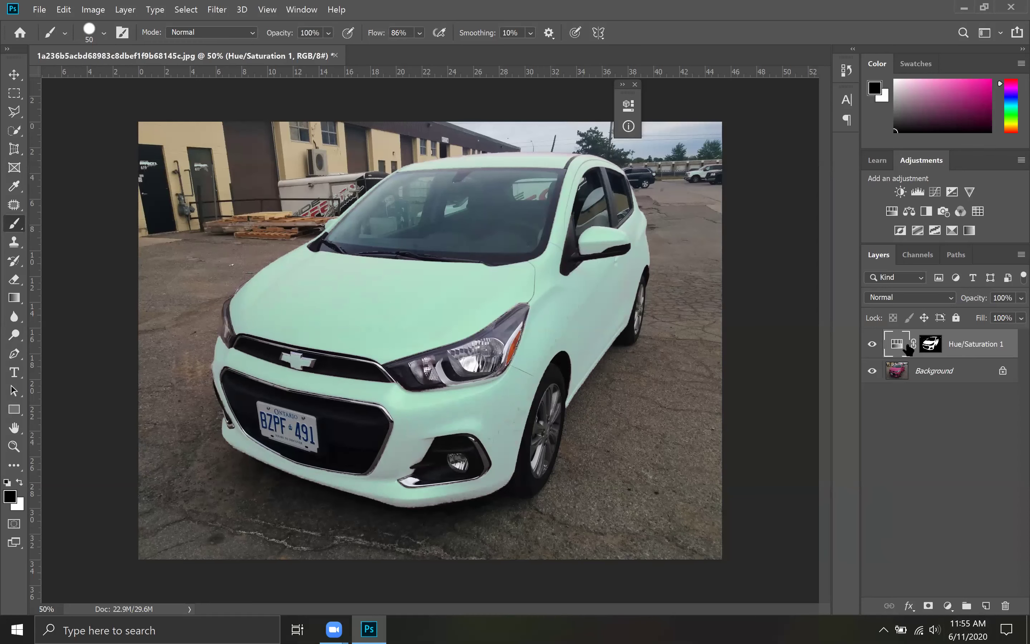
click(930, 345)
click(897, 348)
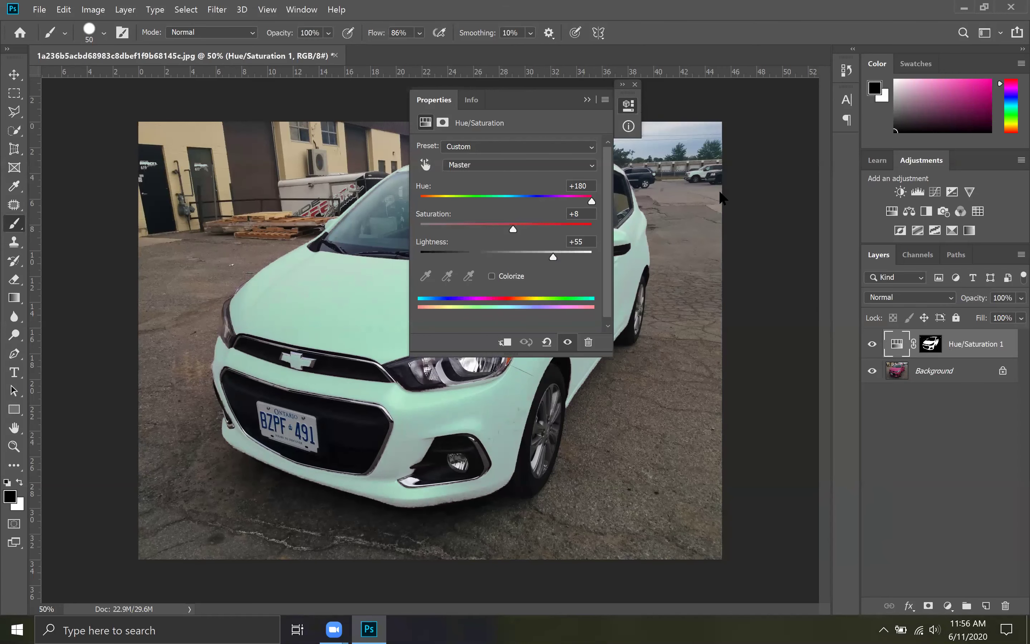
Recolor the car paint magenta with hue -27, saturation +17 and lightness -13 in the Hue/Saturation adjustment.
drag(726, 201, 665, 233)
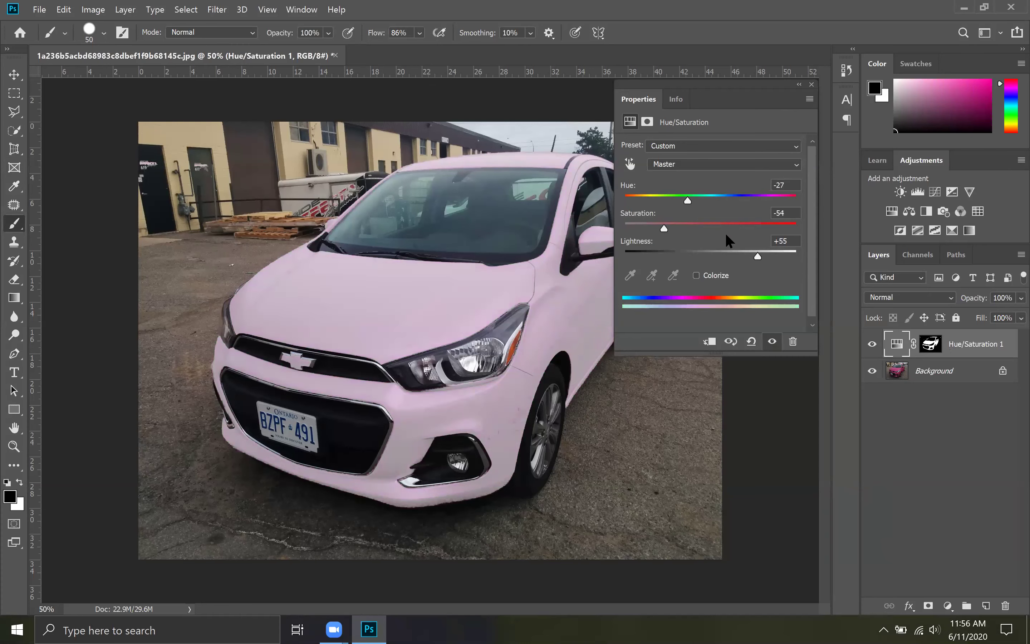
key(ctrl+z)
key(ctrl+z)
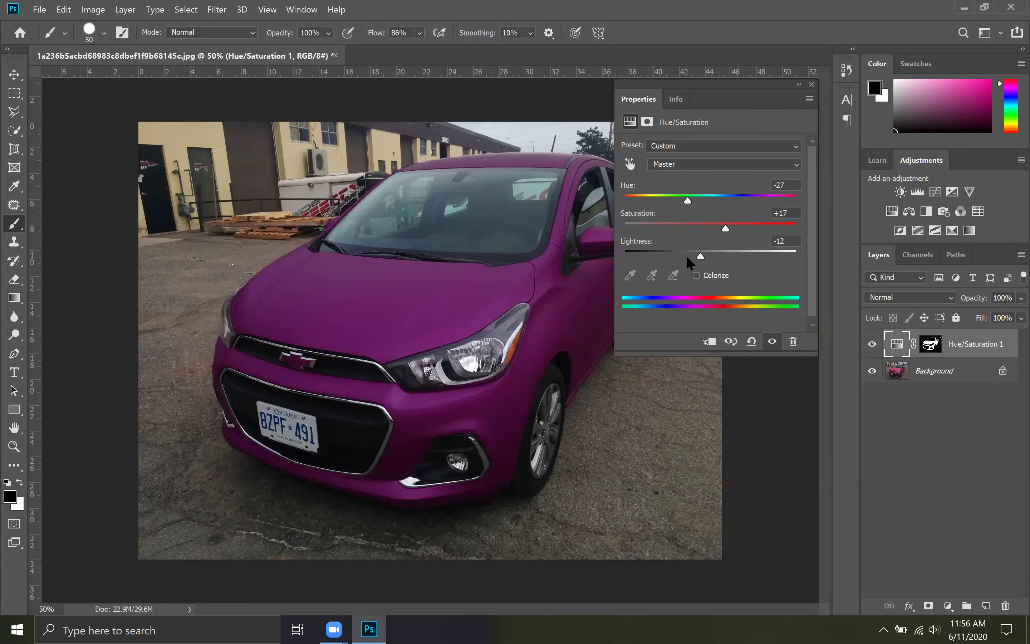
click(688, 256)
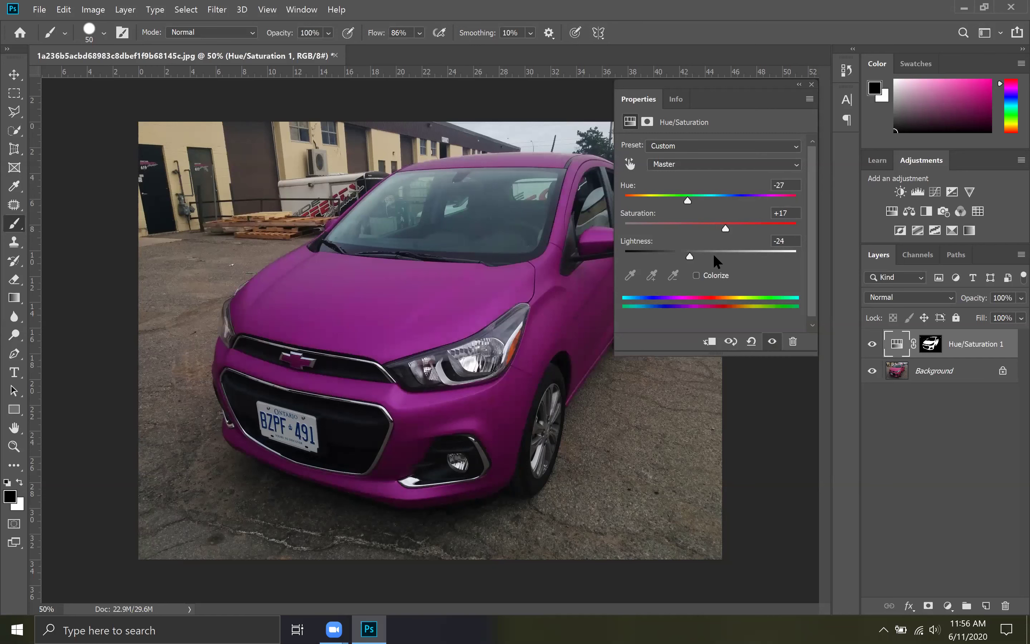
click(714, 256)
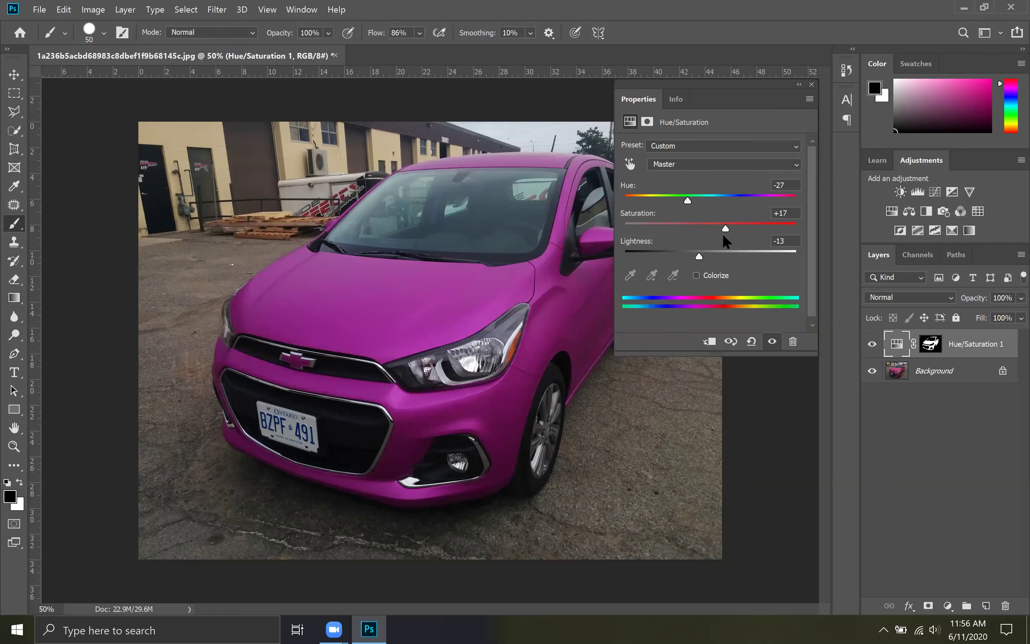
drag(751, 235, 718, 243)
drag(726, 245, 726, 243)
click(799, 84)
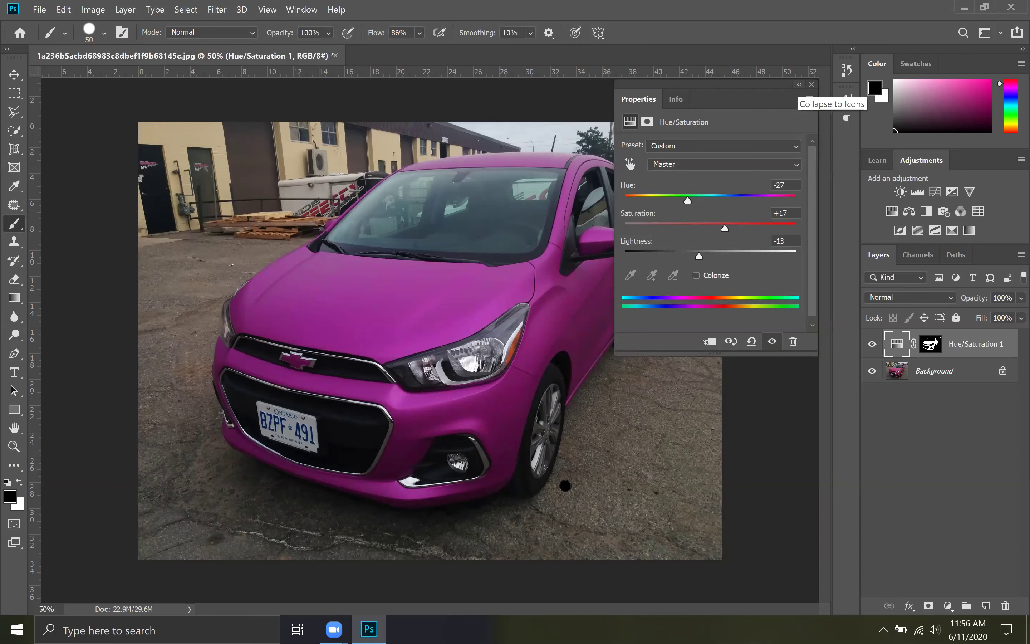
With the Brush tool chosen, try adding a second mask to the Hue/Saturation layer, and undo it.
right_click(14, 223)
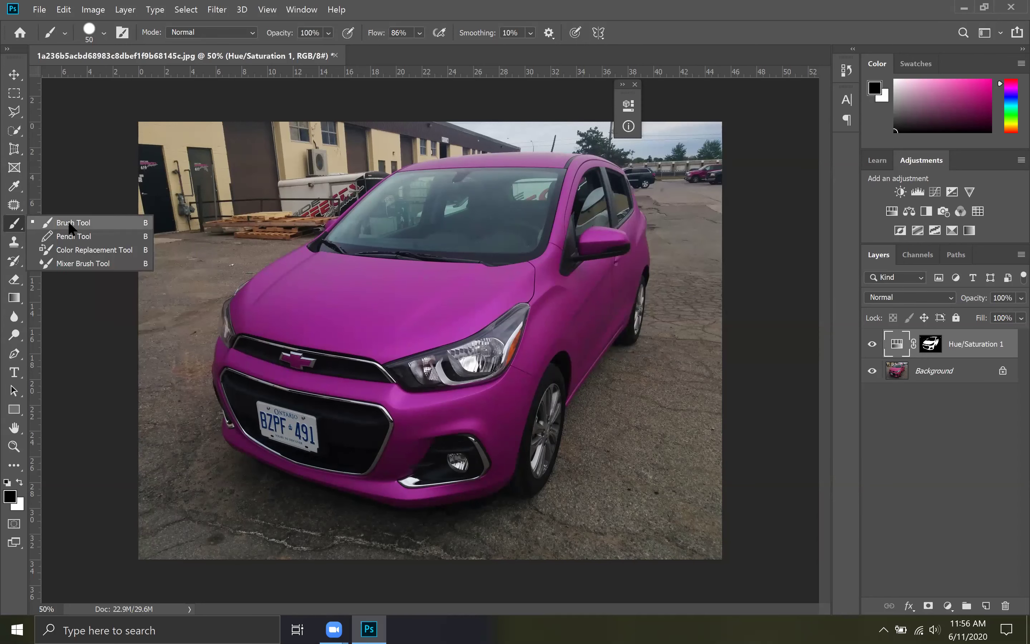
click(70, 225)
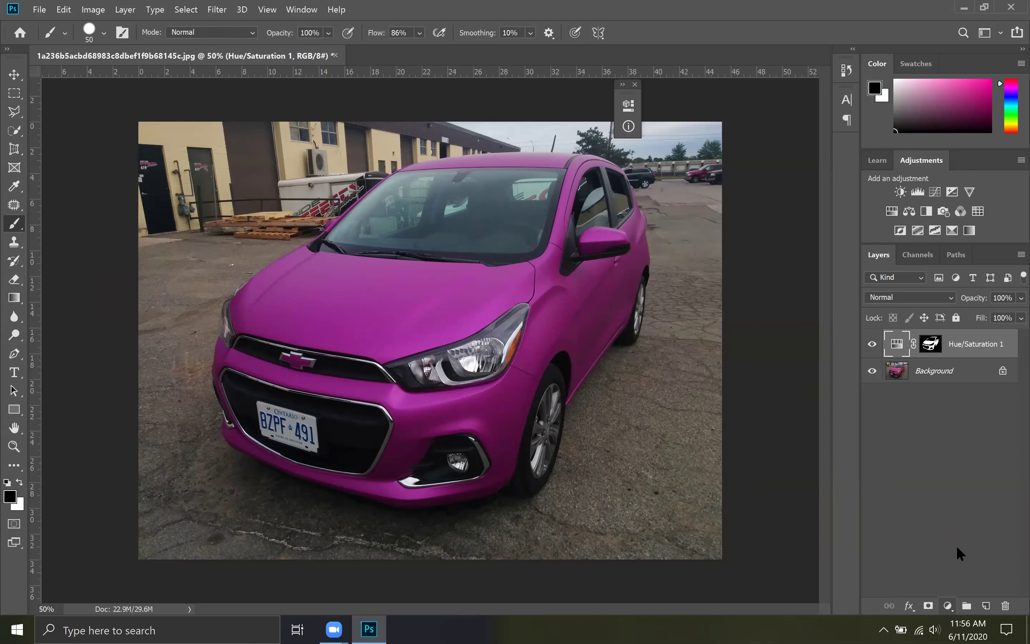
click(947, 606)
key(Escape)
click(929, 606)
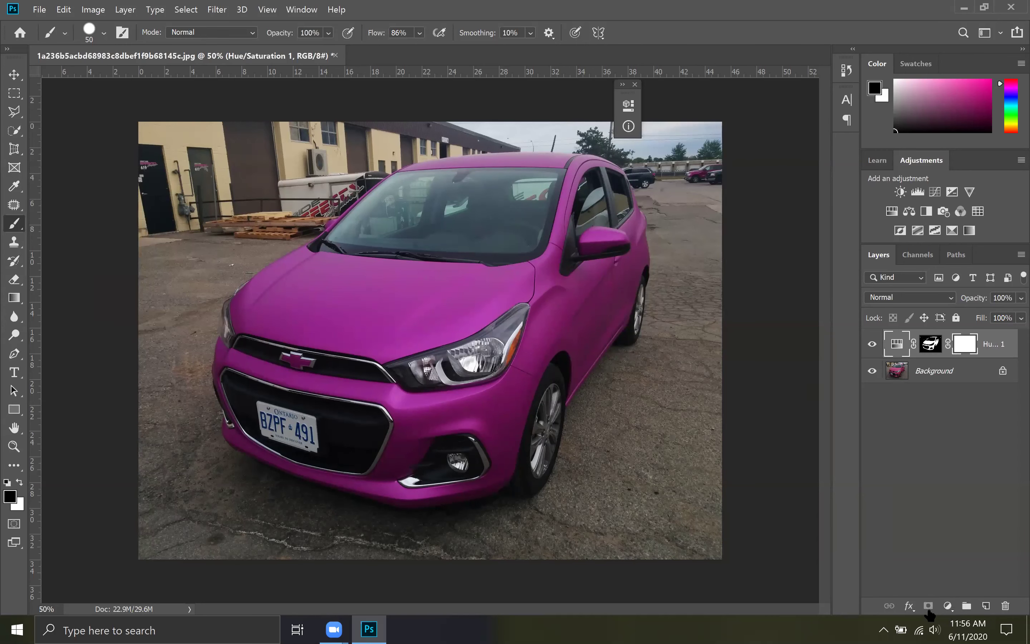
double_click(965, 345)
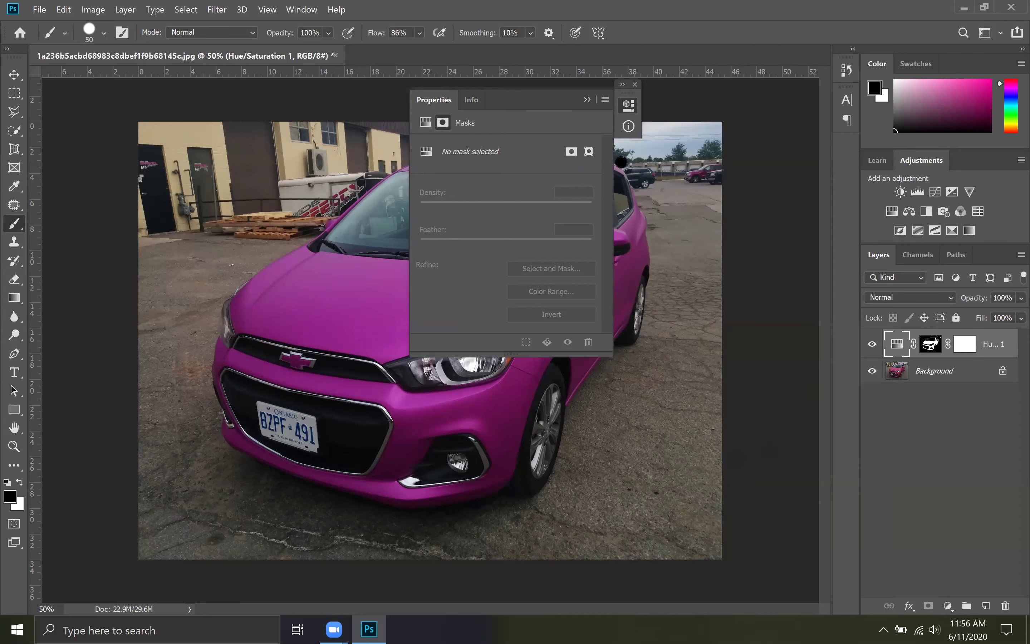
click(635, 84)
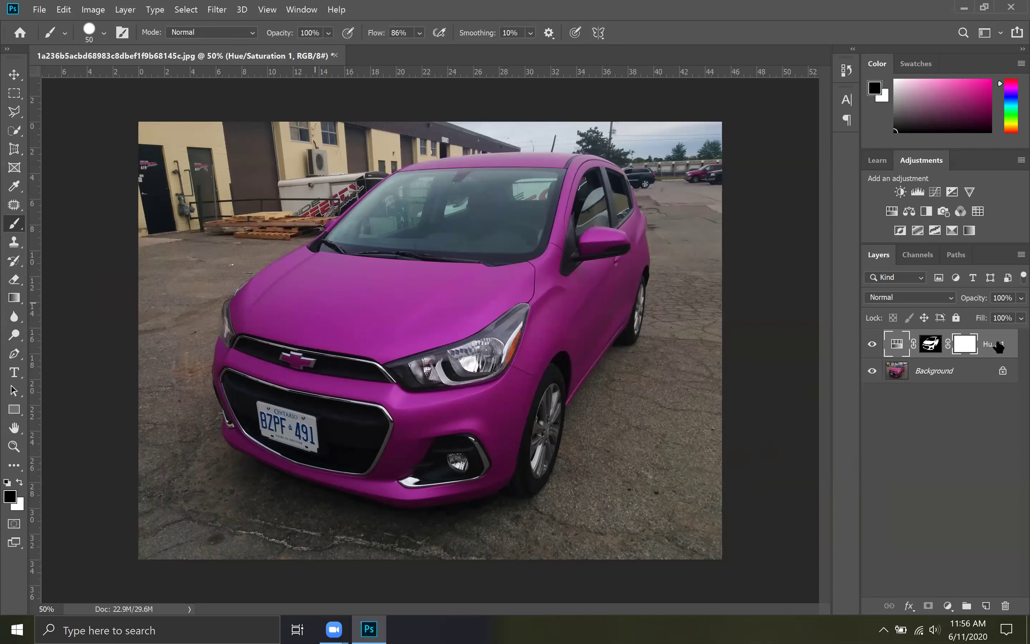
key(ctrl+z)
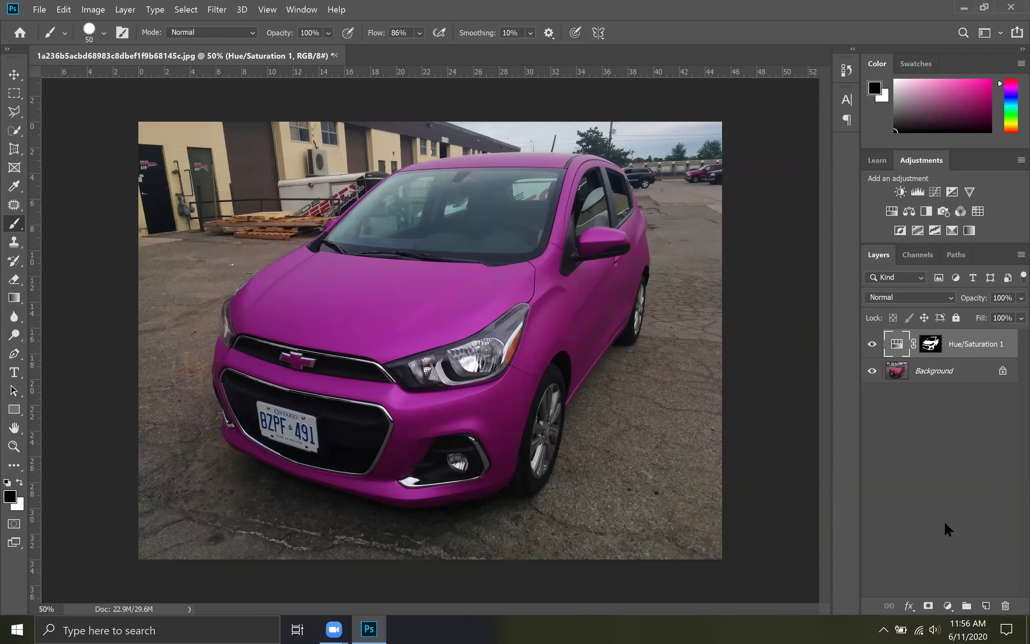
Try giving the Background layer its own layer mask.
click(900, 451)
click(975, 341)
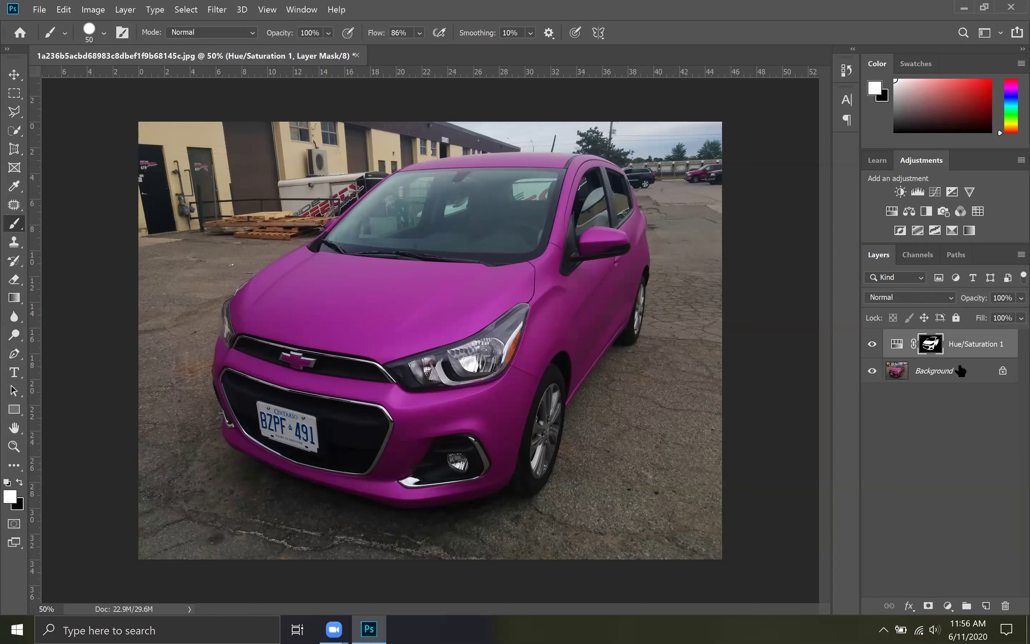
click(961, 369)
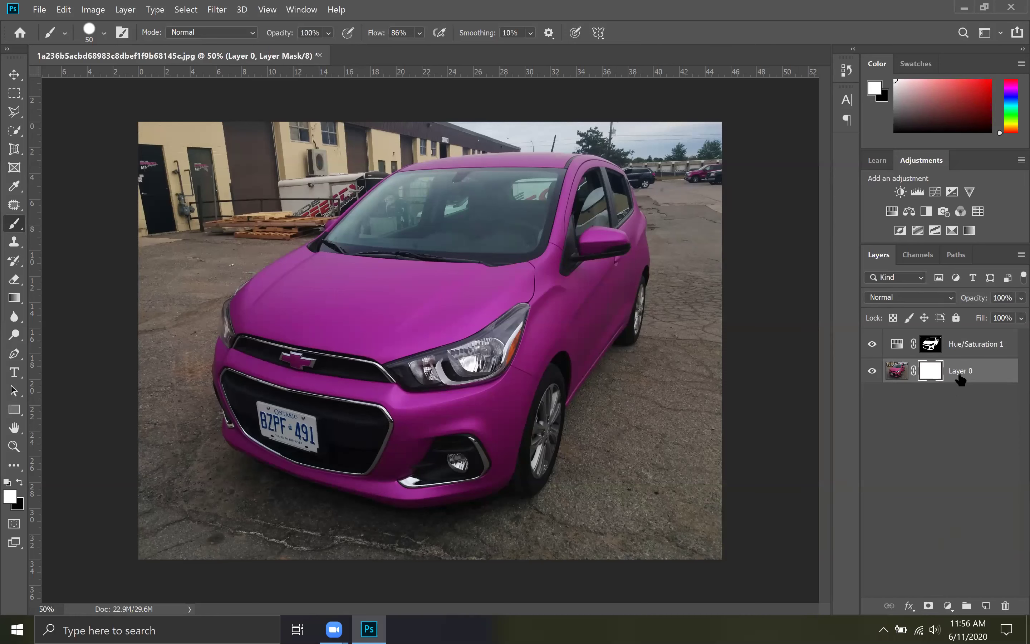
Compare the photo with and without the Hue/Saturation recoloring by toggling that layer's visibility.
click(871, 346)
click(871, 346)
click(872, 347)
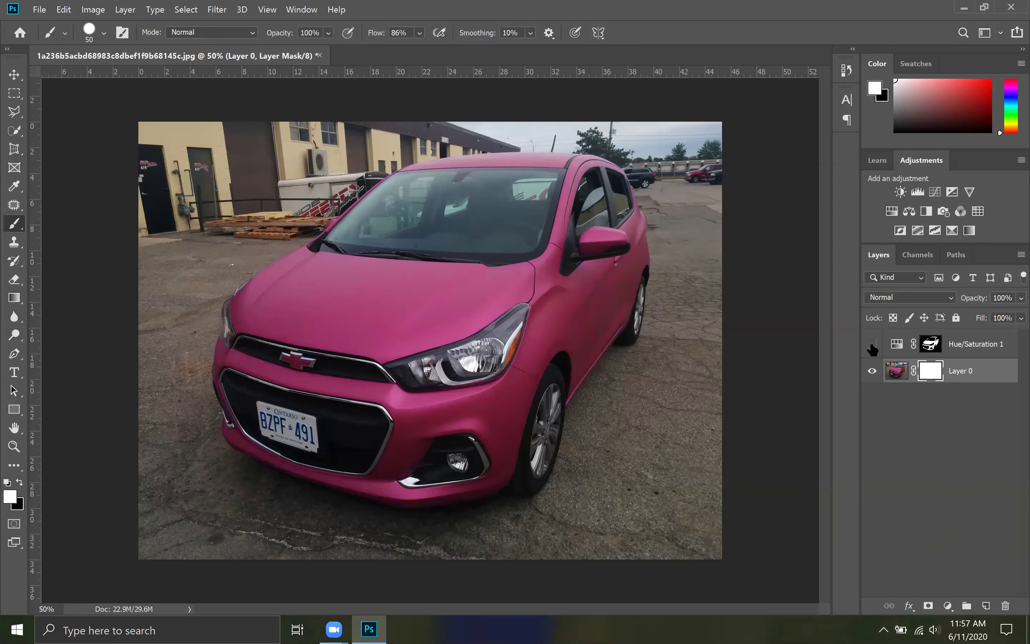
click(872, 346)
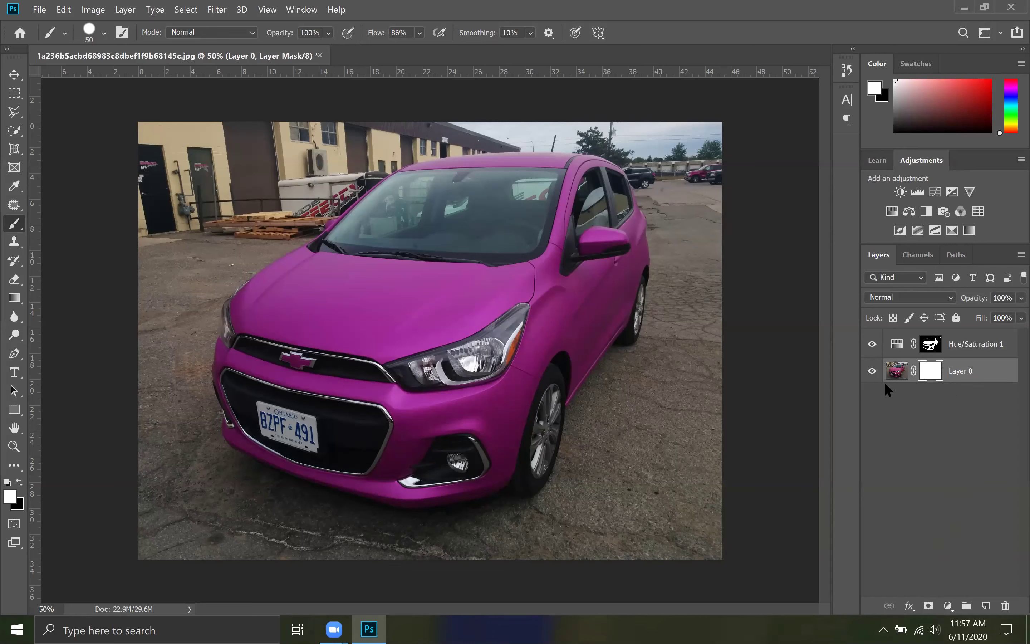
click(872, 345)
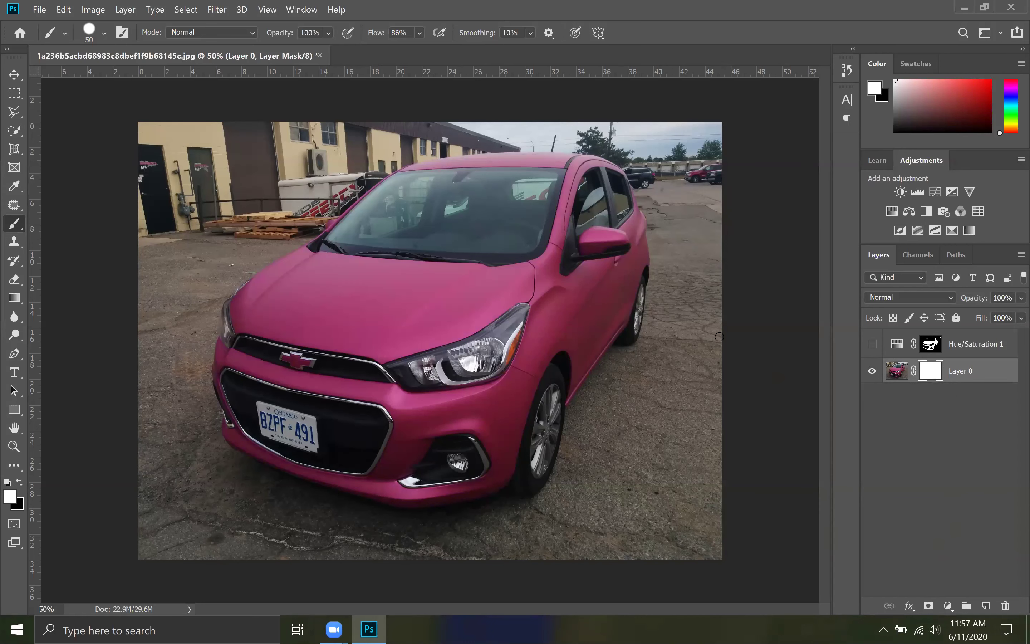
key(ctrl+z)
Try painting black over the distant pink vehicle on the bottom layer's mask, and undo back to the locked Background.
click(20, 482)
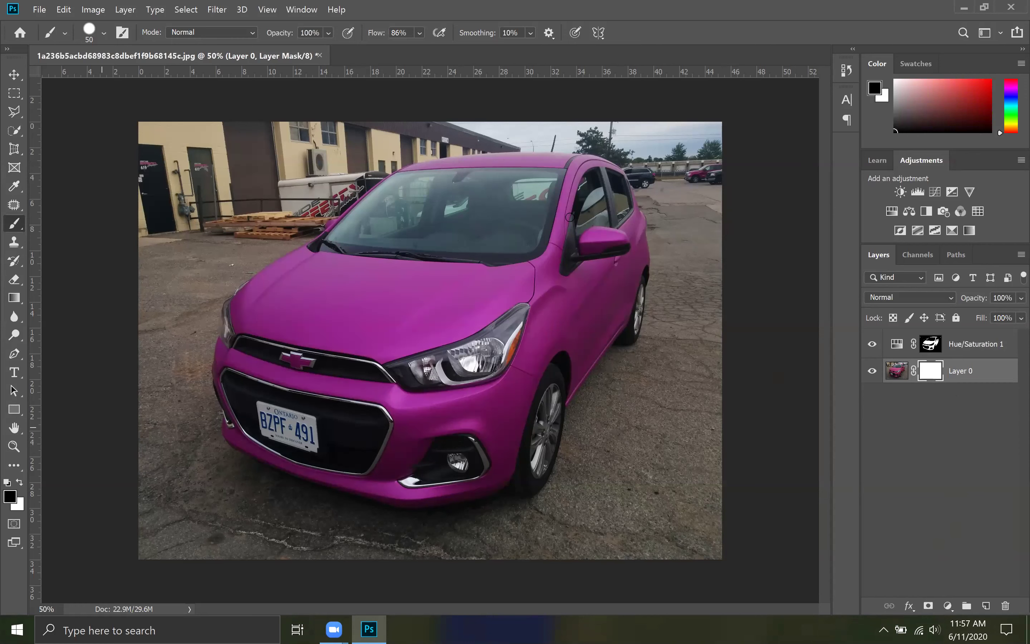
click(692, 173)
alt+click(874, 372)
key(ctrl+z)
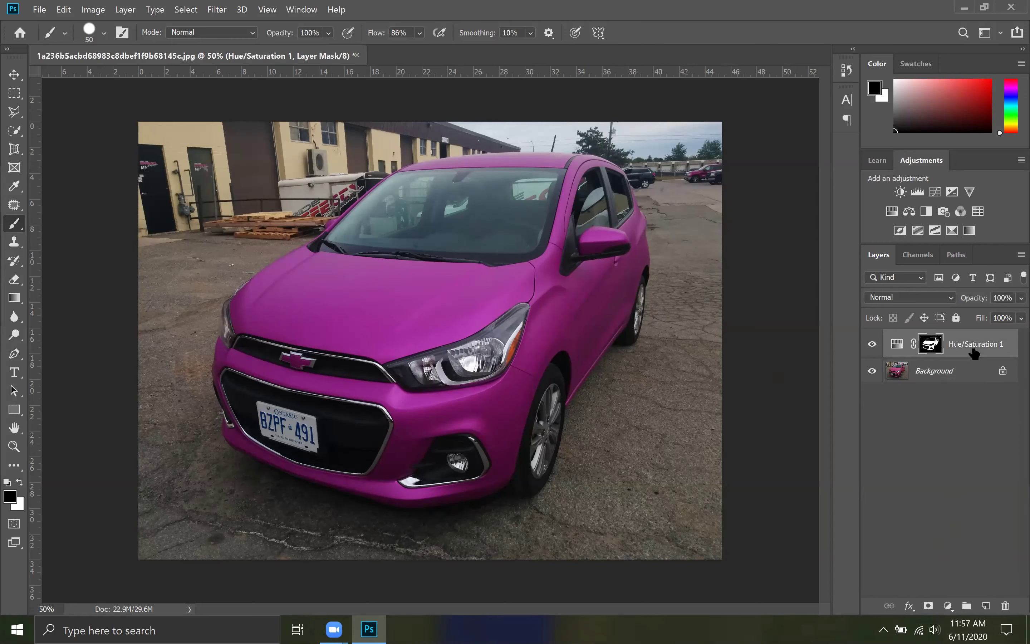
Try once more to give the Hue/Saturation layer a second mask, checking the parked vehicles at 100% zoom, and undo it.
click(977, 433)
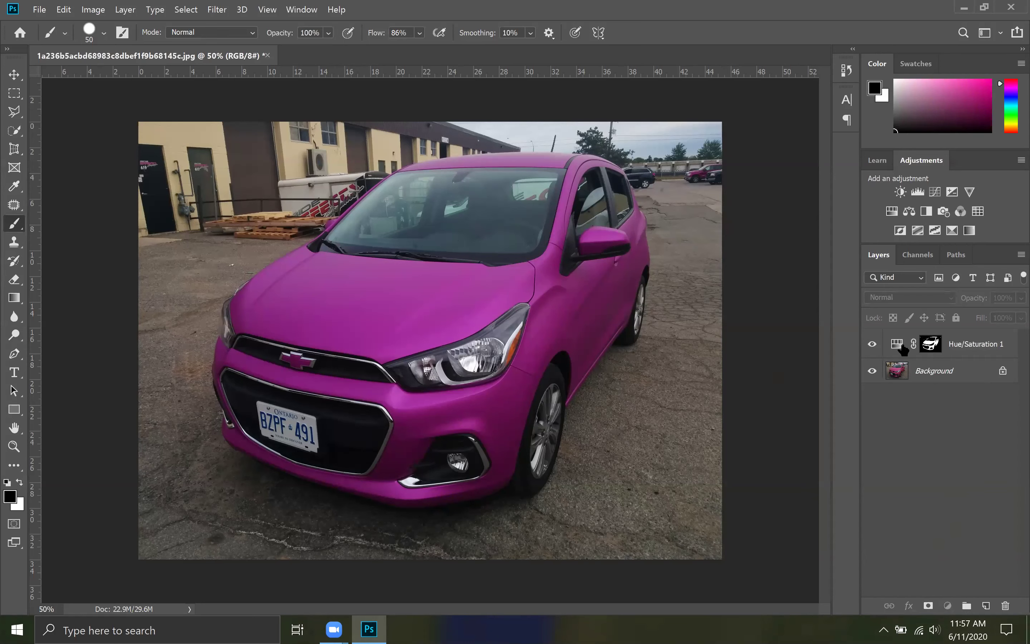
click(931, 606)
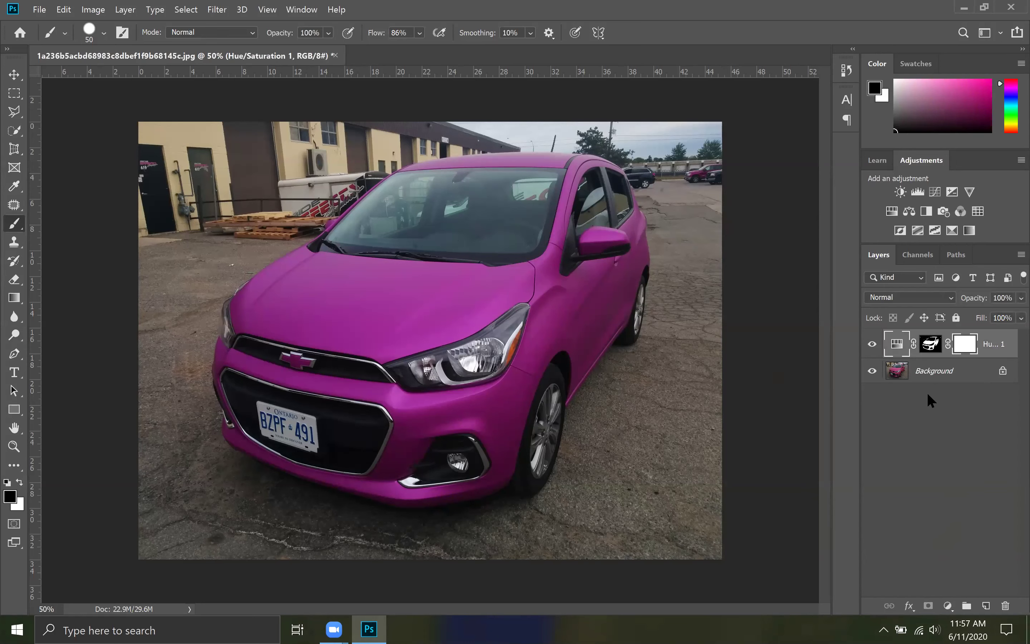
click(965, 349)
click(963, 352)
key(ctrl+plus)
key(ctrl+plus)
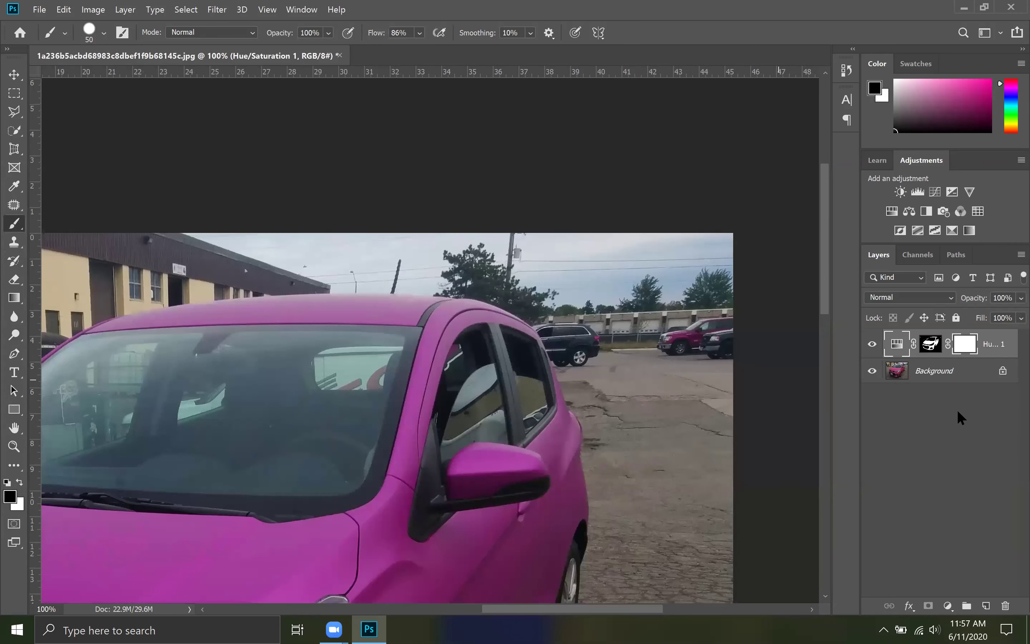
key(ctrl+z)
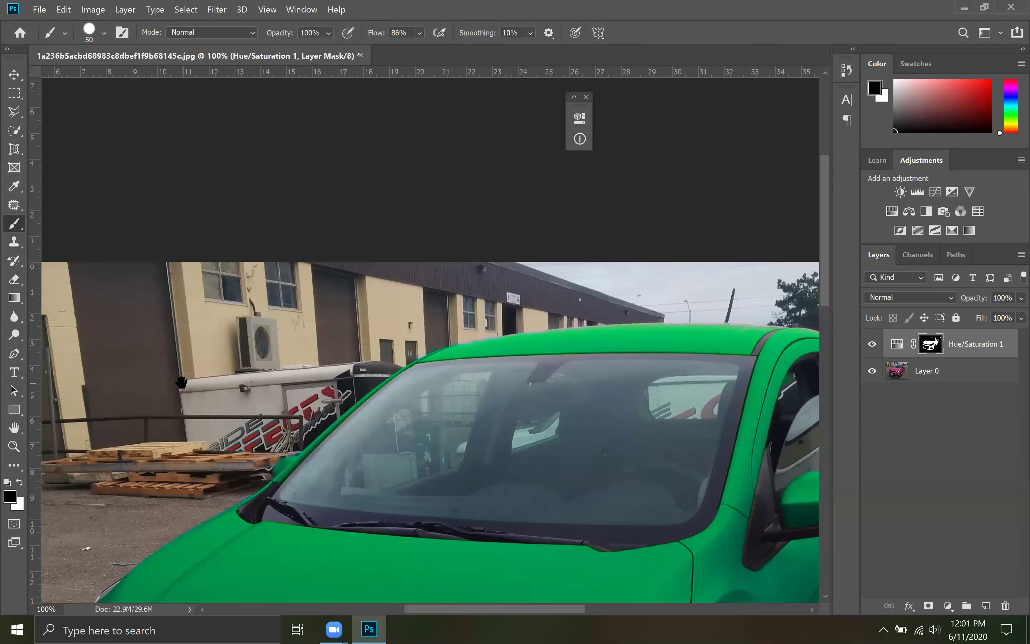
Paint black on the Hue/Saturation layer's mask over the teal signs on the building's doors.
scroll(179, 382, left, 5)
scroll(179, 382, down, 1)
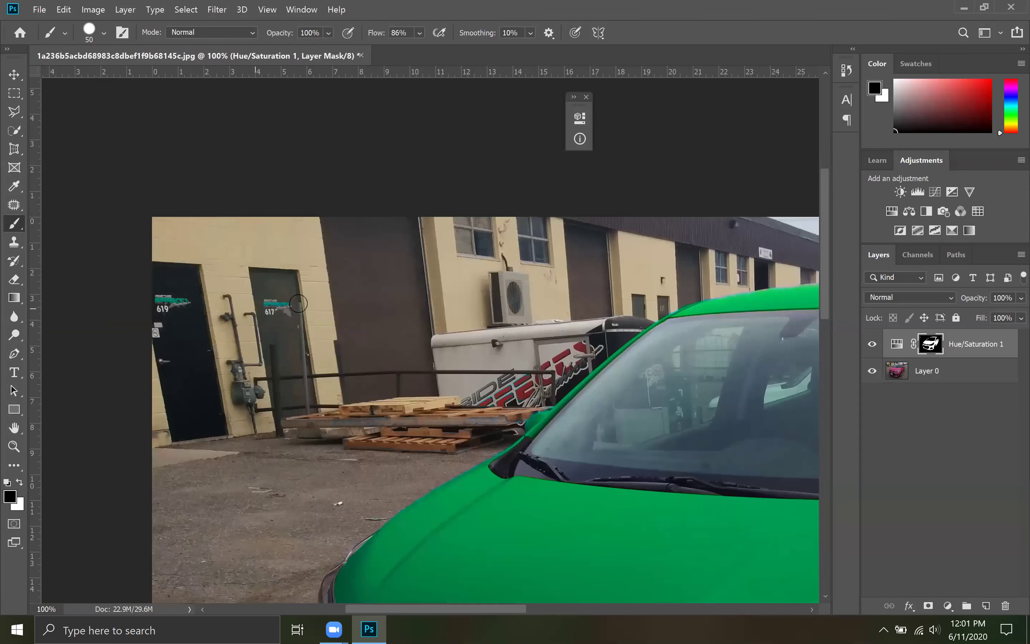
drag(152, 303, 213, 302)
scroll(496, 382, right, 7)
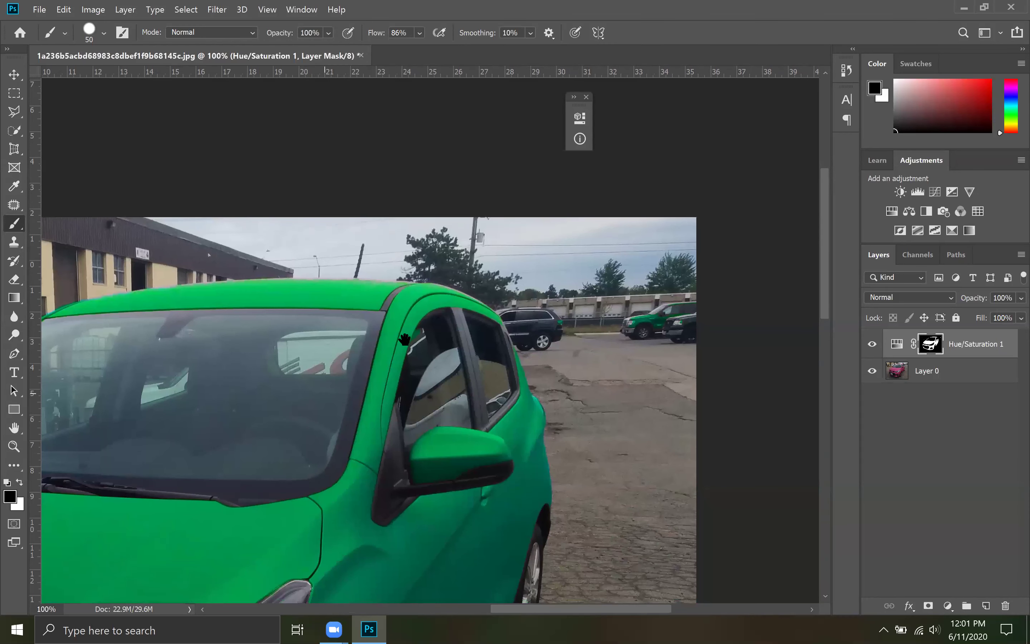
Paint black on the Hue/Saturation layer's mask over the green pickup truck parked in the background to restore its original red.
scroll(511, 367, right, 1)
scroll(511, 366, up, 1)
drag(616, 335, 640, 350)
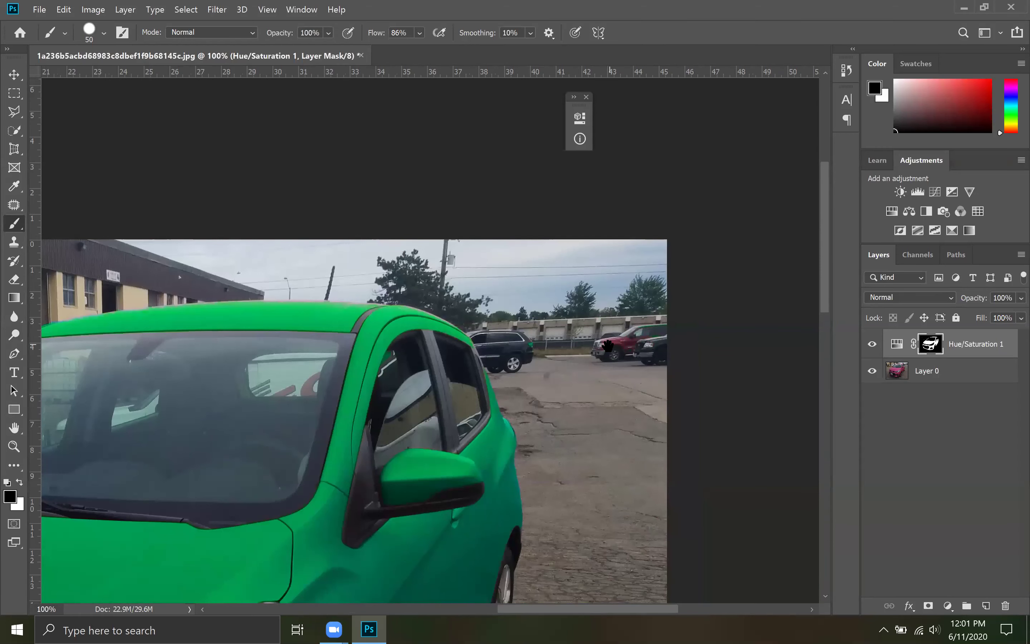
scroll(575, 349, up, 1)
scroll(575, 350, right, 1)
drag(533, 356, 619, 346)
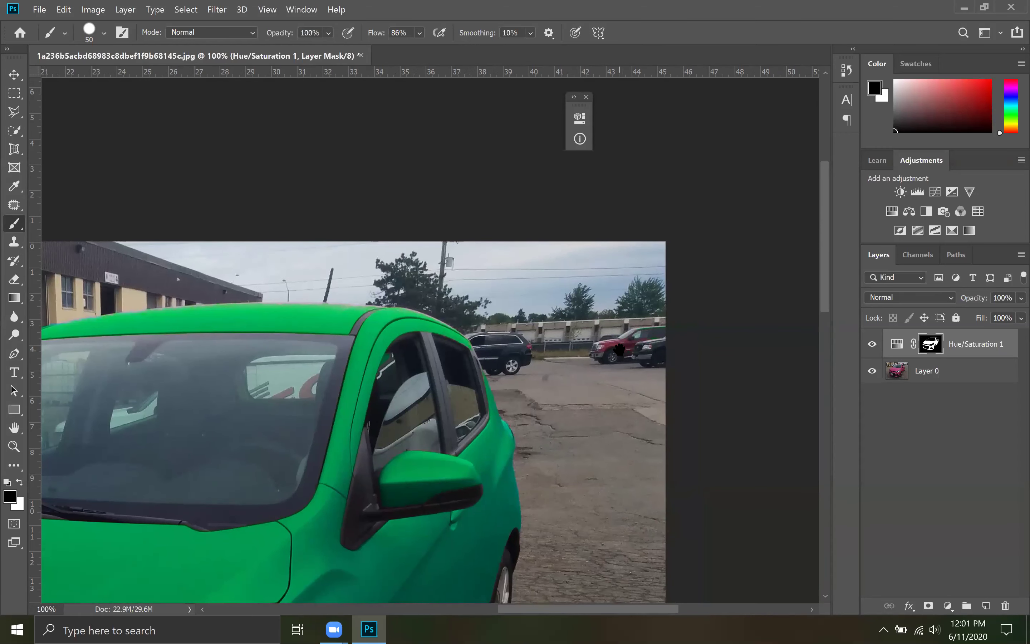
Reduce the brush size to 20, try a black mask stroke along the car roof's upper edge, and undo the stroke.
key(ctrl+plus)
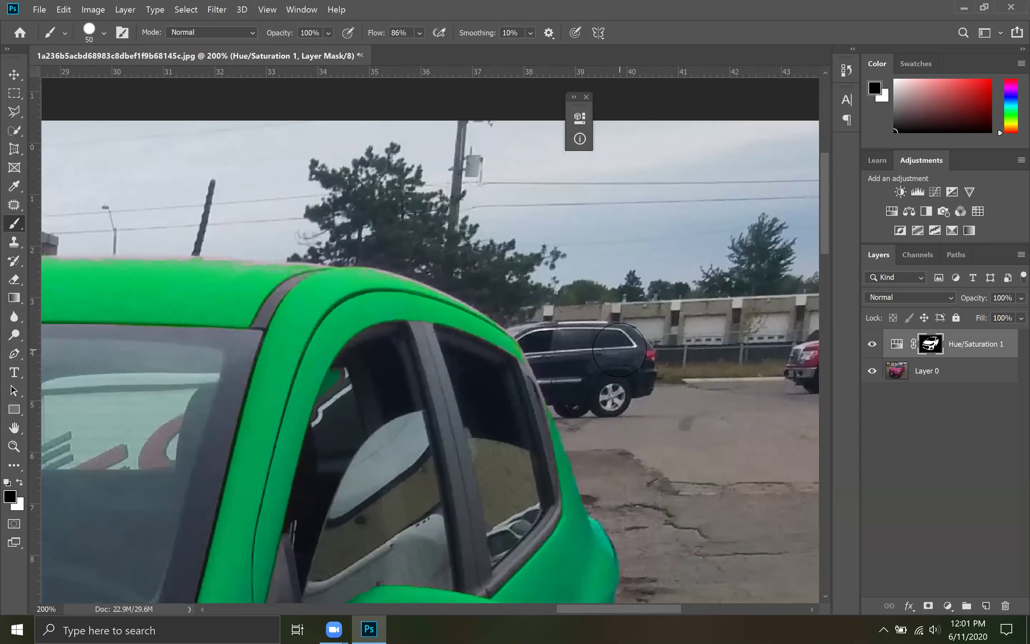
key(ctrl+plus)
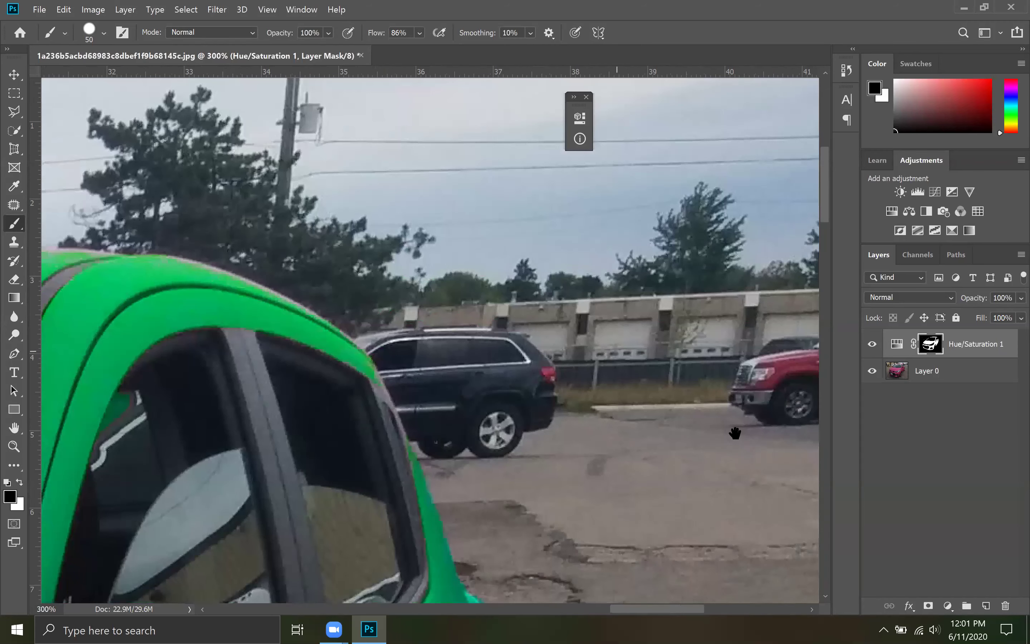
scroll(552, 363, left, 10)
scroll(705, 386, left, 4)
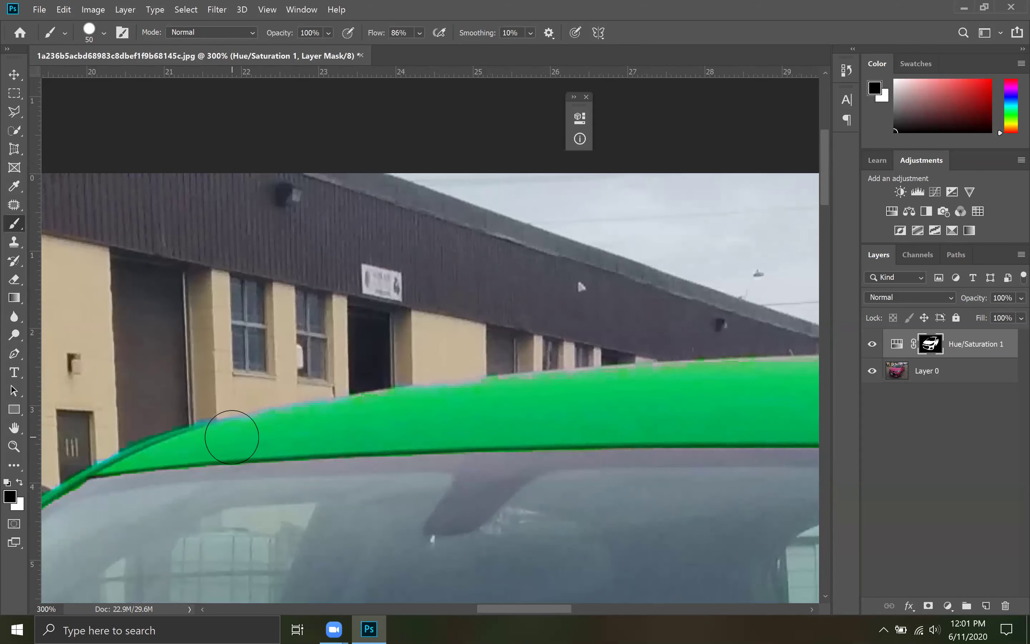
key(bracketleft)
key(bracketleft)
key(bracketleft)
drag(228, 427, 368, 408)
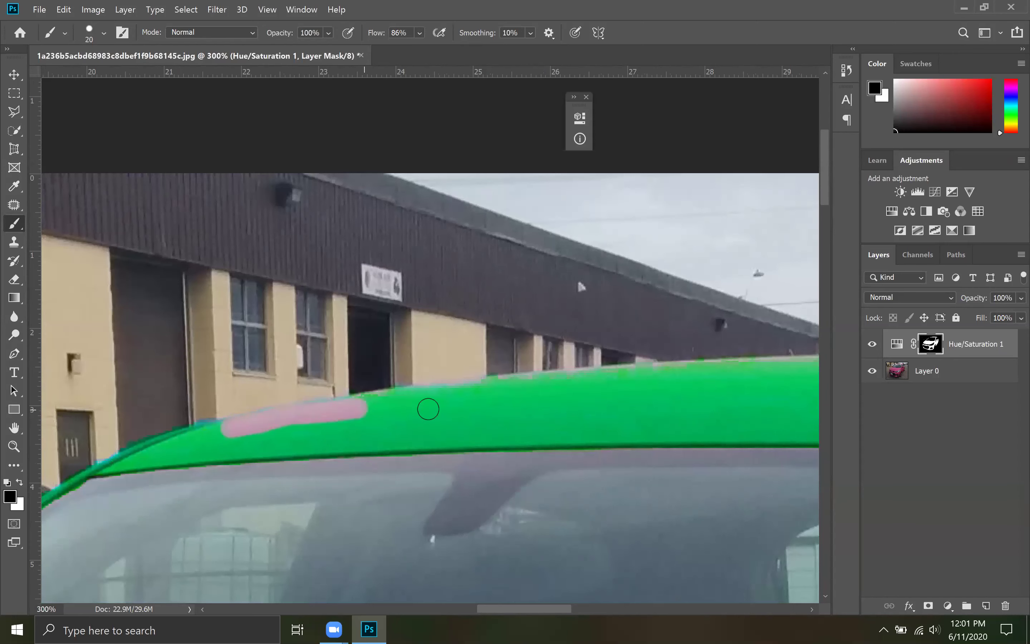
key(ctrl+z)
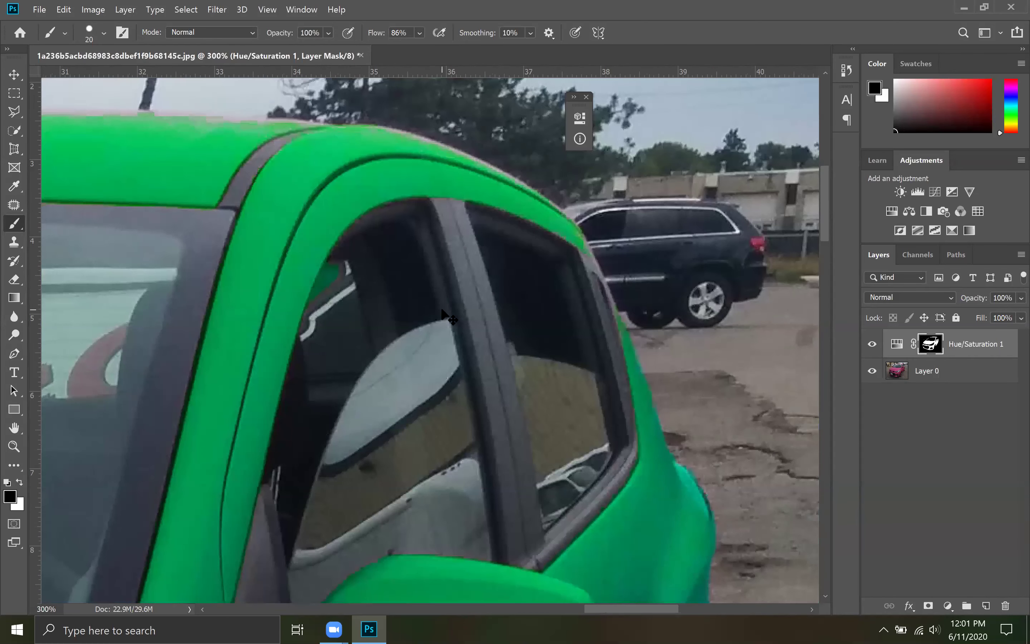
Delete the Hue/Saturation 1 adjustment layer above Layer 0, bringing the car back to its original pink.
scroll(441, 309, down, 2)
scroll(448, 317, down, 2)
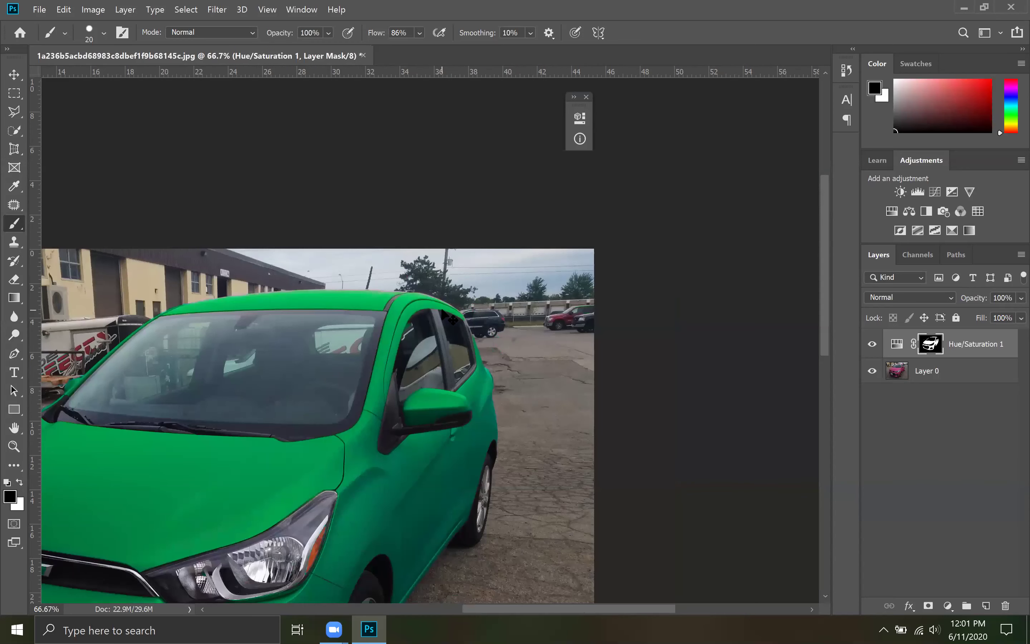
scroll(447, 317, down, 1)
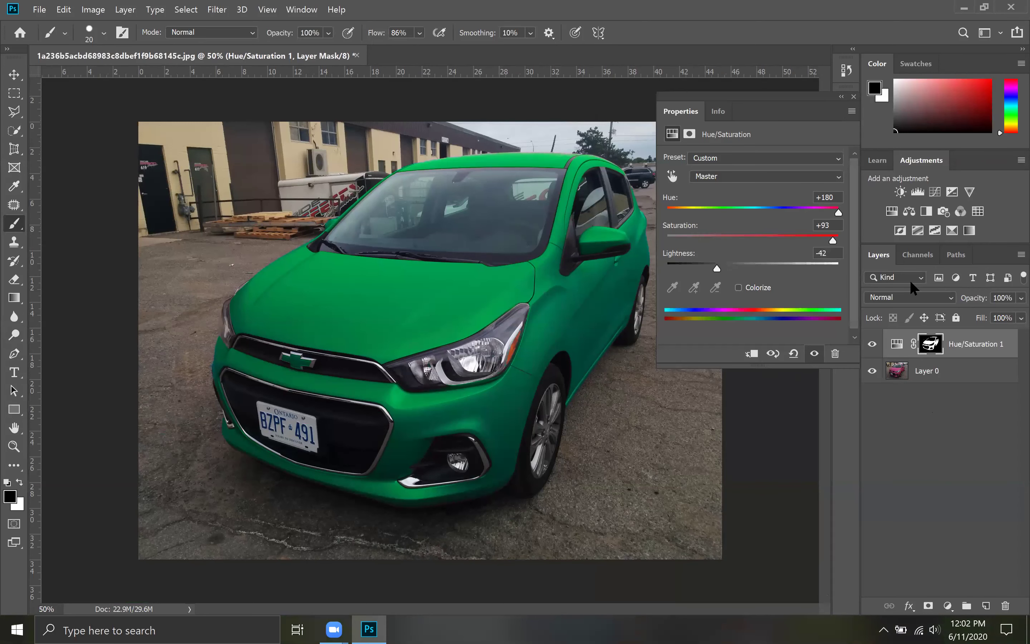
click(897, 344)
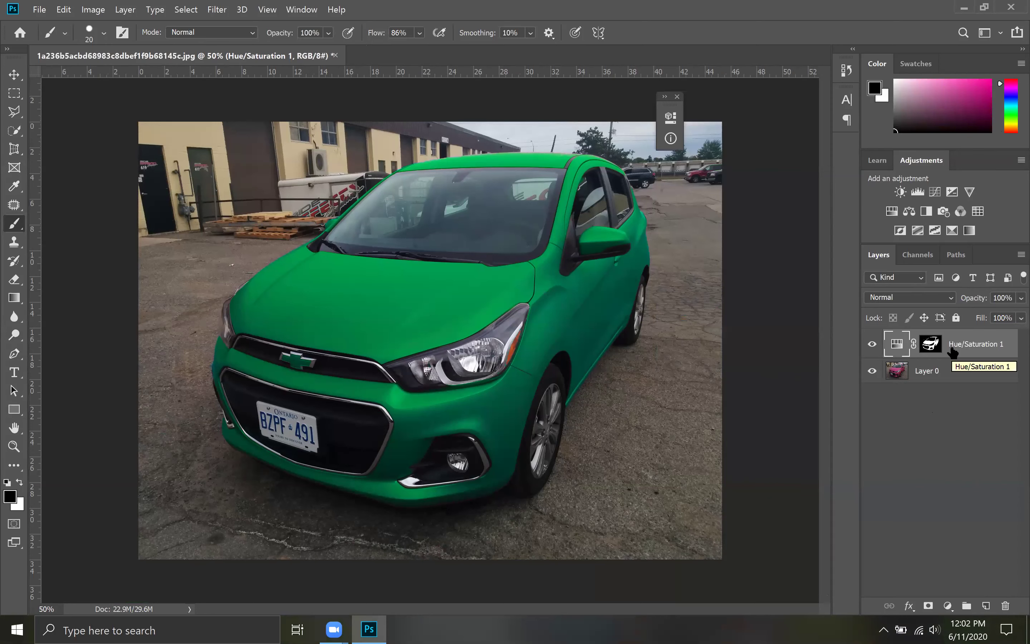
click(179, 9)
click(981, 353)
drag(981, 353, 1006, 605)
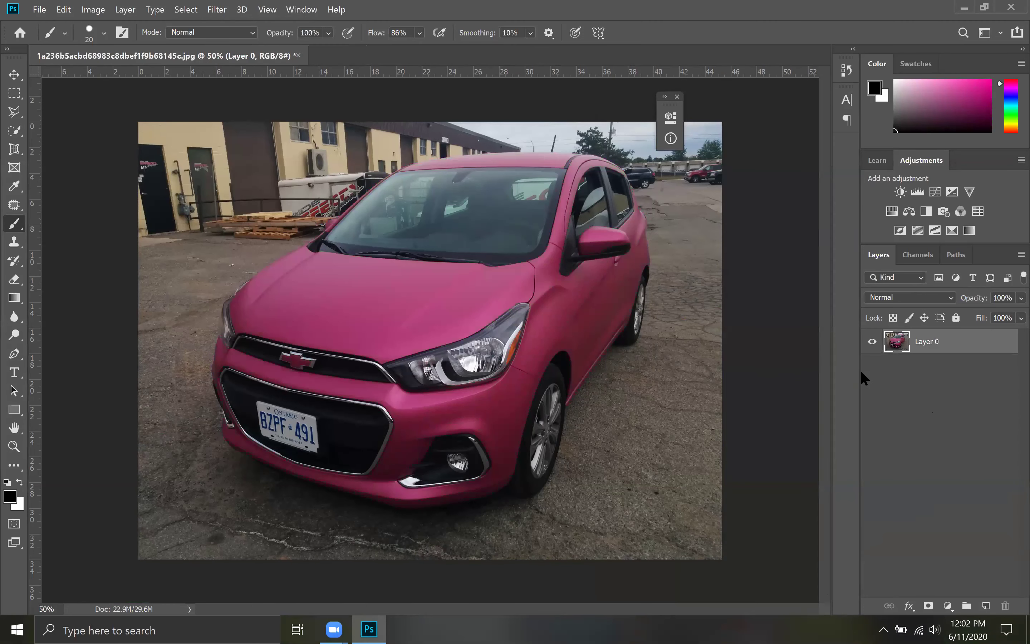
Start a Color Range selection on Layer 0 using Sampled Colors with the basic eyedropper.
click(183, 11)
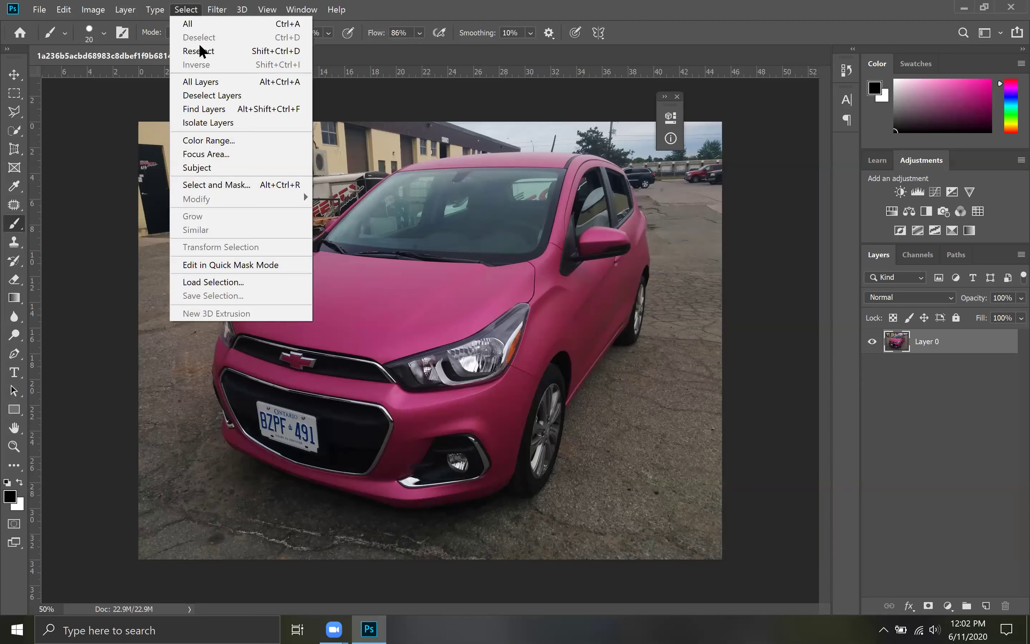
click(213, 141)
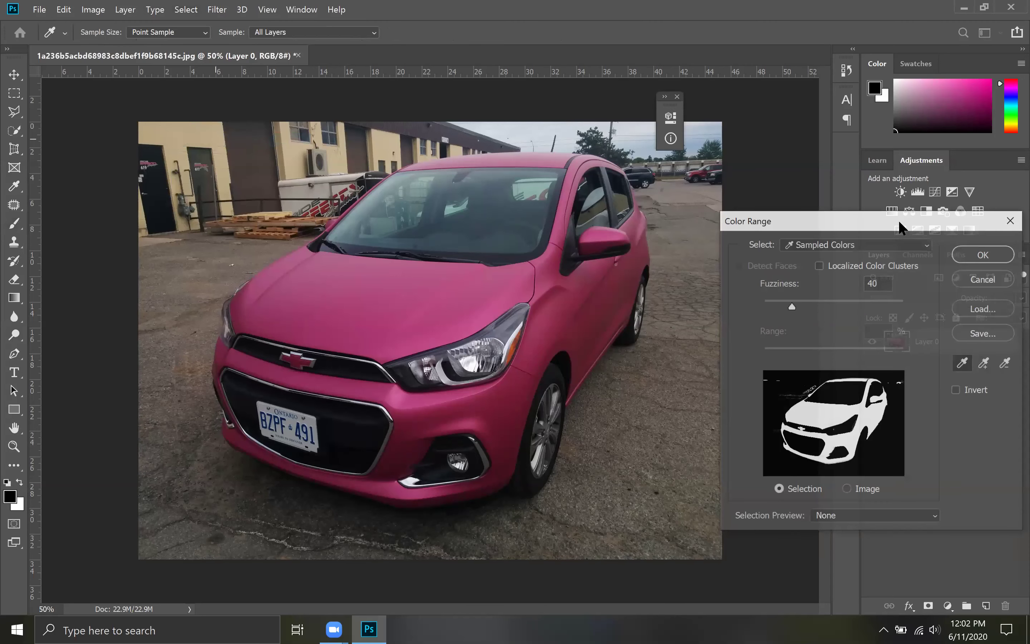
click(964, 365)
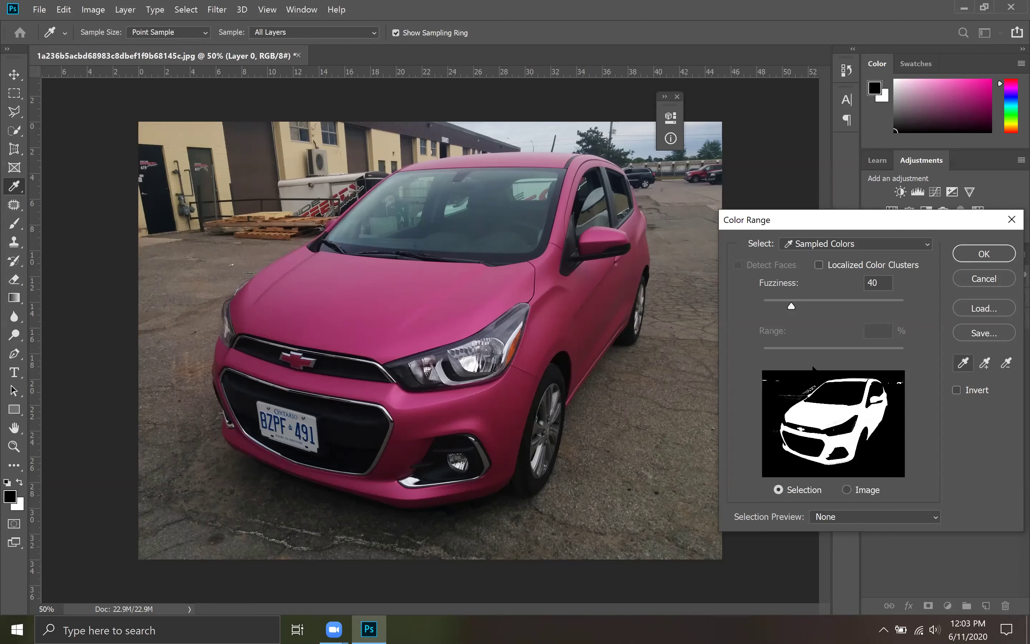
Try sampling the pavement for the Color Range selection and adding car paint and further pavement shades.
click(643, 450)
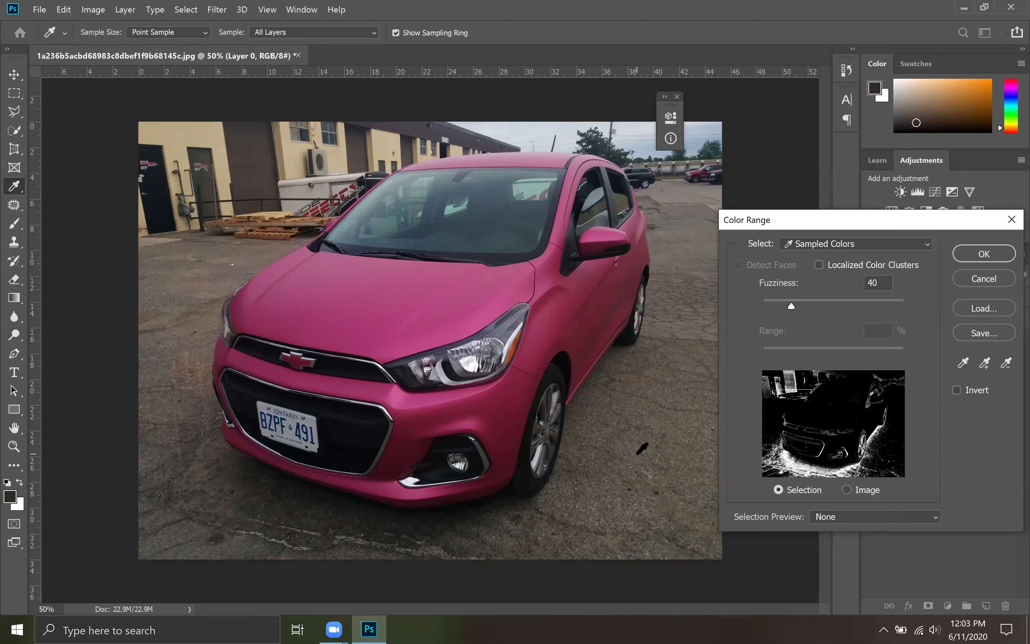
click(985, 363)
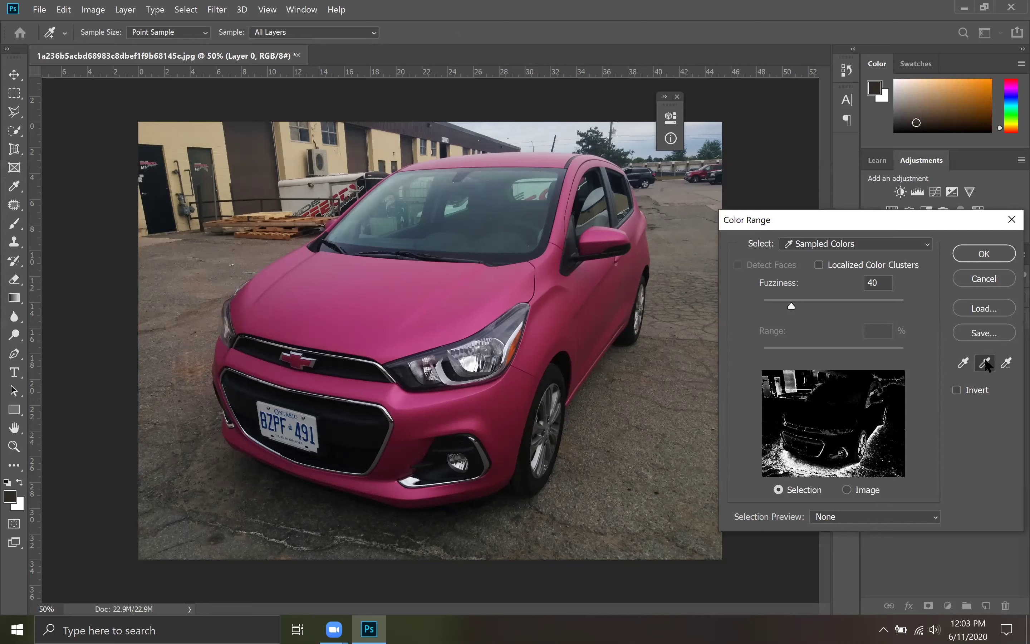
click(486, 396)
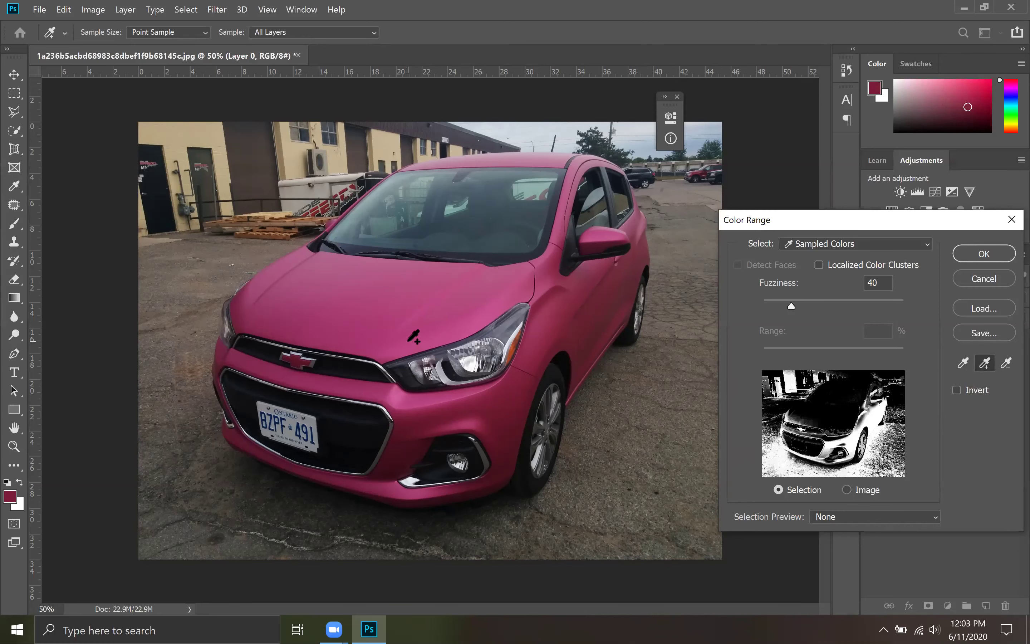
click(652, 376)
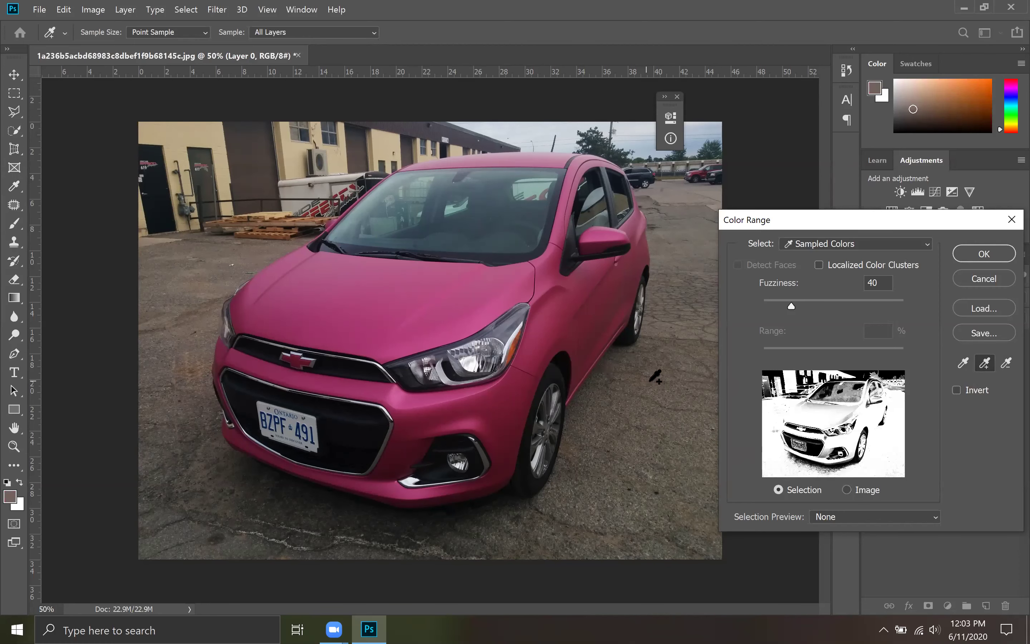
click(616, 429)
click(675, 190)
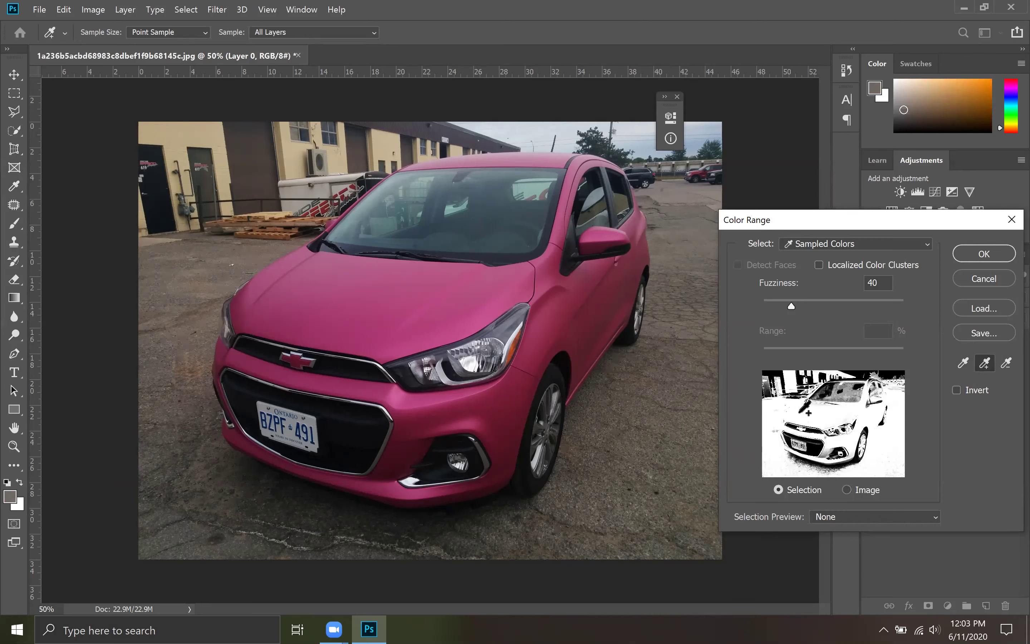
Restart the Color Range sampling on the car's pink hood and add shades from the front bumper and other parts of the hood.
click(967, 363)
click(383, 310)
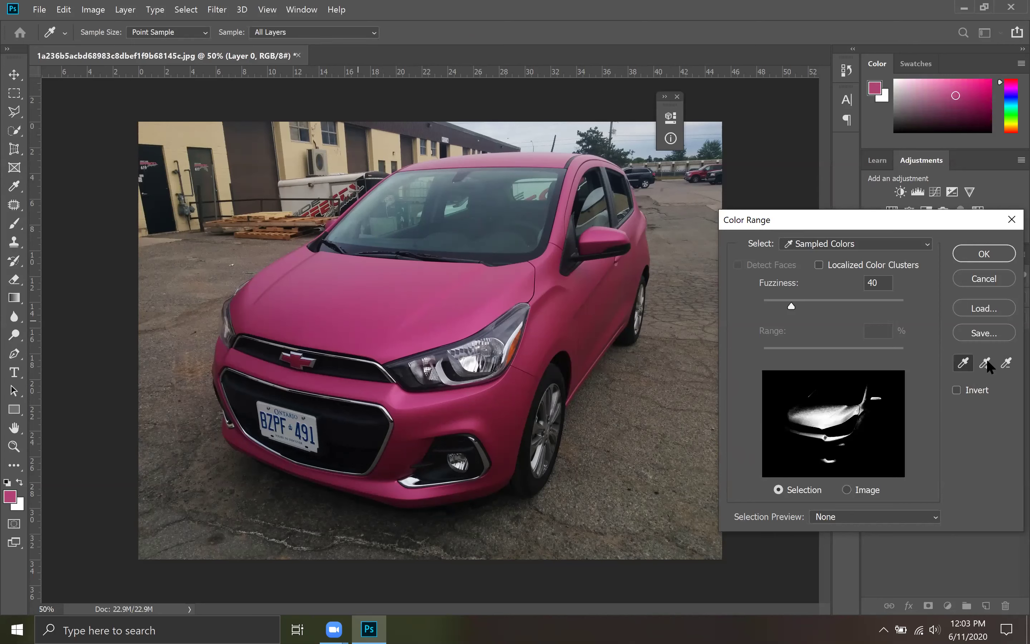
key(shift)
click(430, 425)
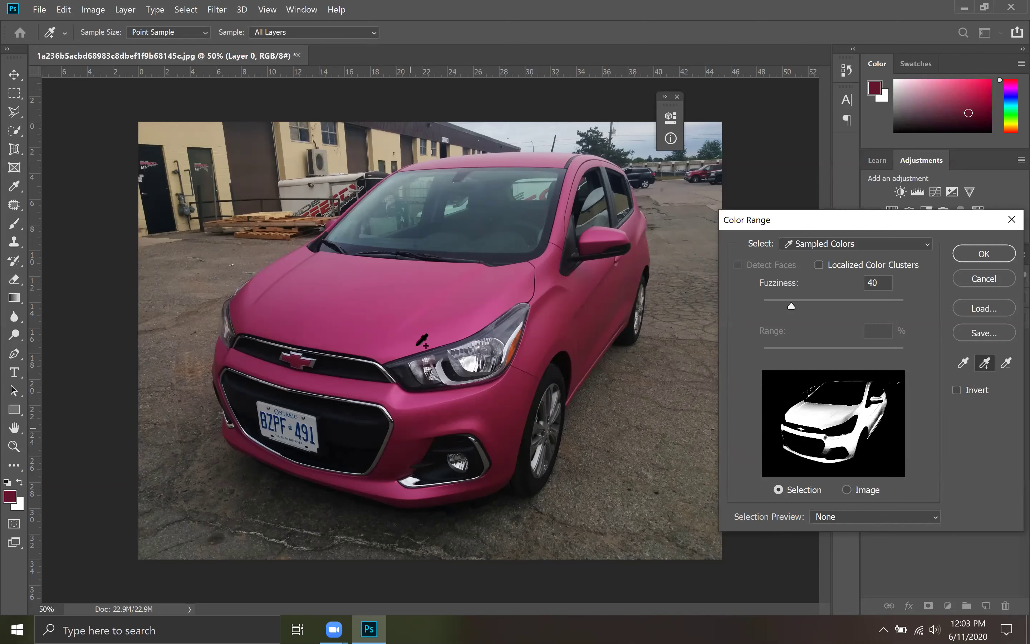
click(354, 309)
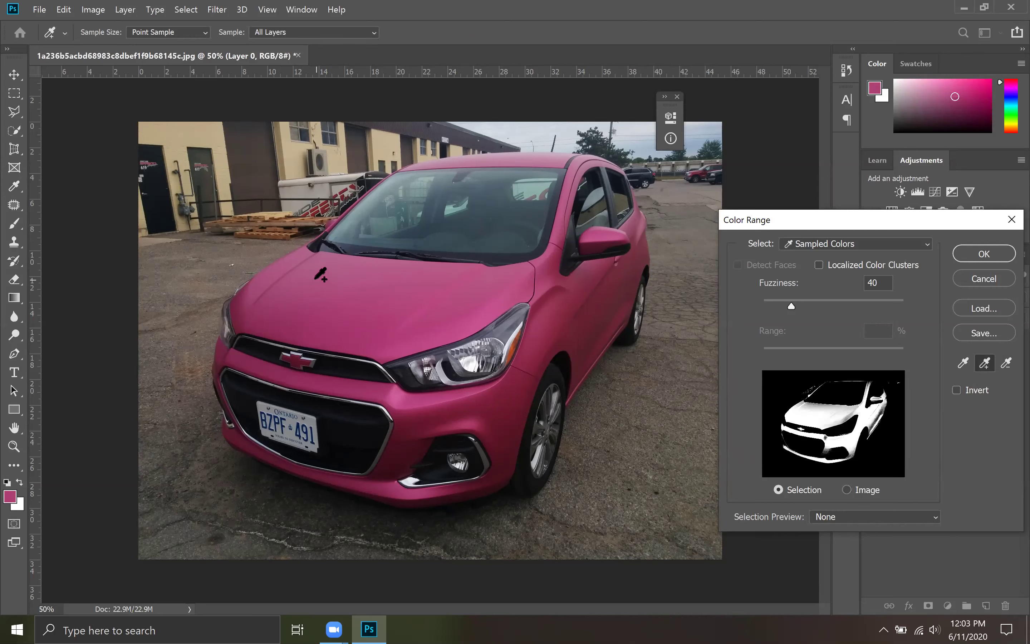
click(485, 307)
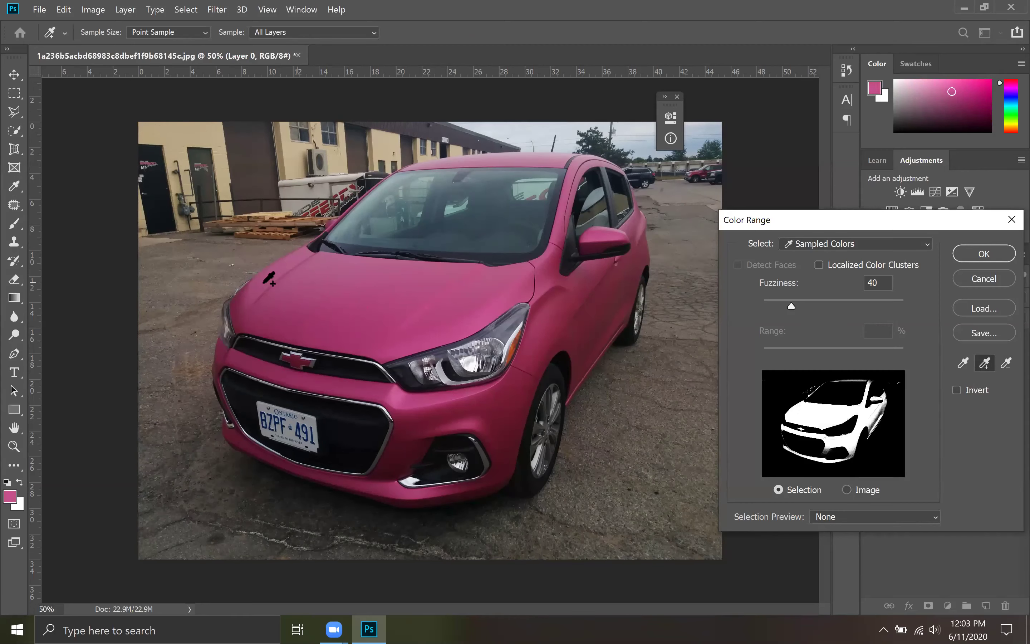
Add paint shades from the hood's outer edge, the grille surround and the lower front bumper to the Color Range selection.
click(244, 313)
click(239, 351)
click(291, 363)
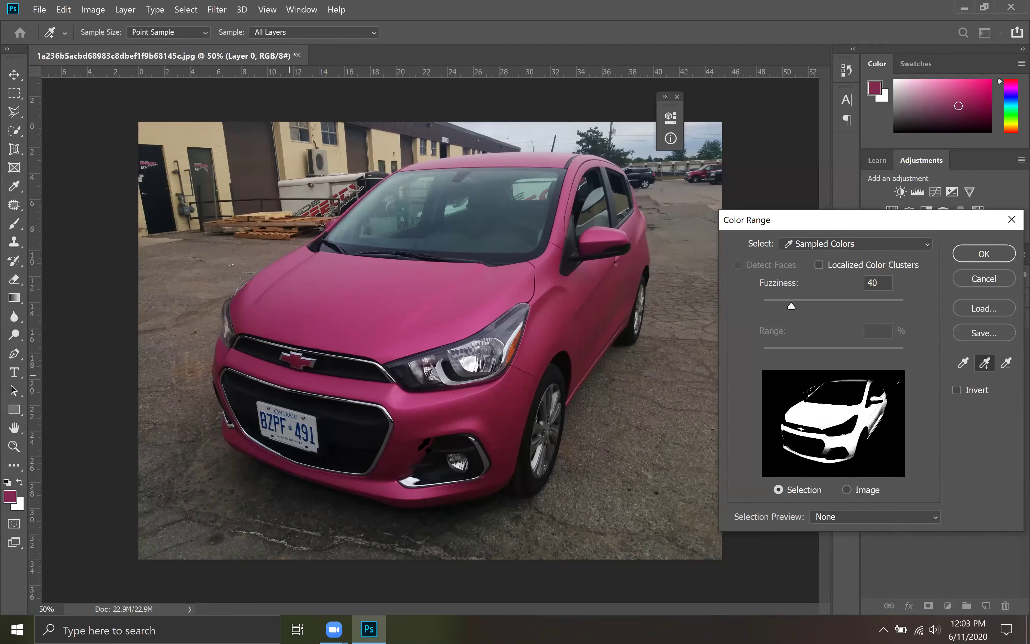
click(397, 461)
click(381, 489)
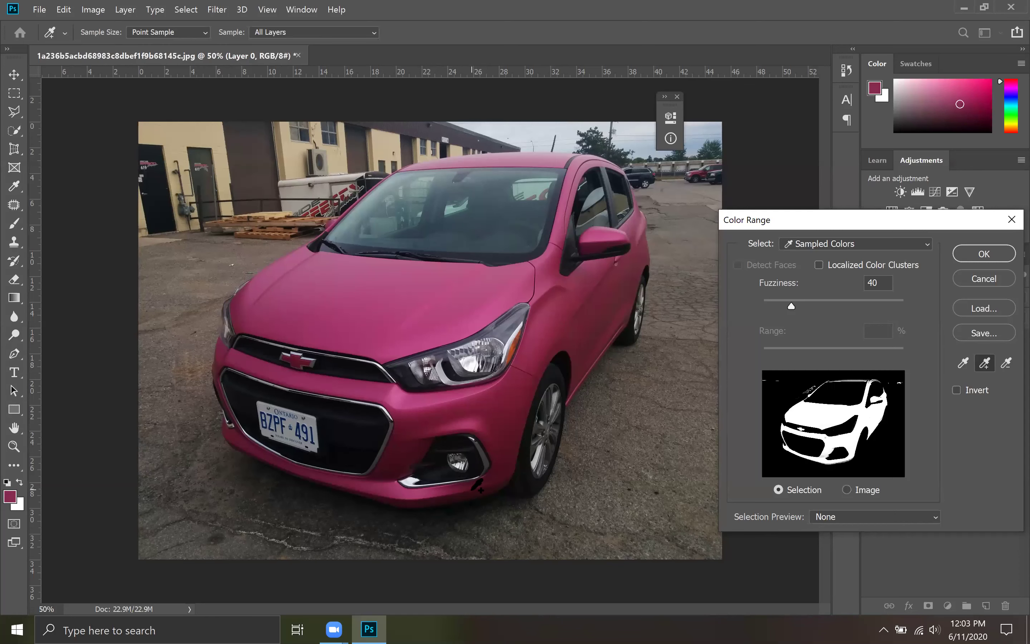
Add shades from the bumper corner, wheel arch, door, window pillar and roof to the Color Range selection, undoing the last roof-edge sample.
click(475, 489)
click(516, 463)
click(562, 342)
click(573, 203)
click(489, 156)
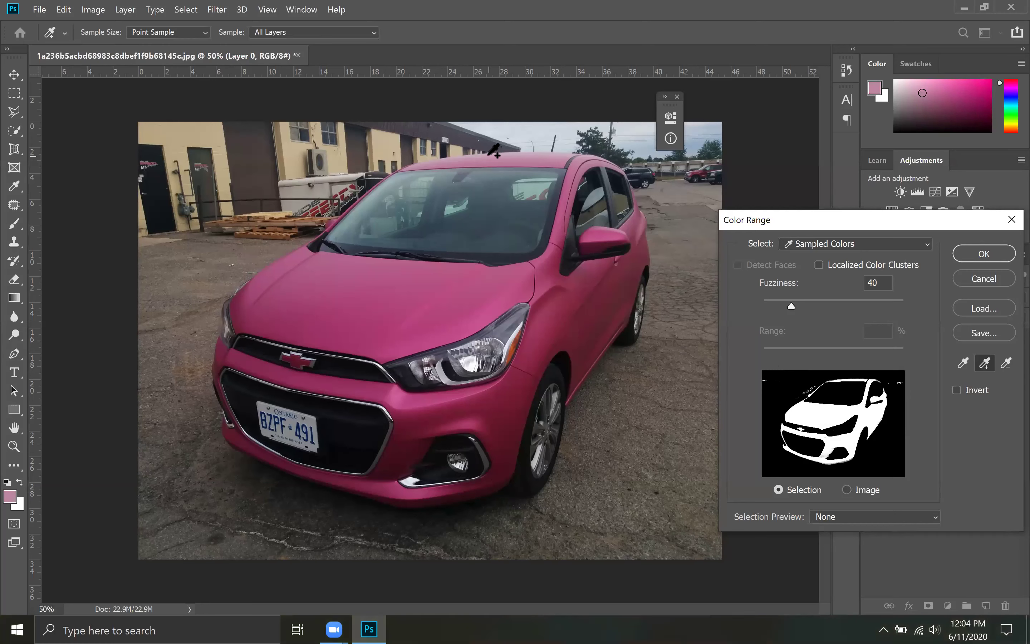
click(488, 155)
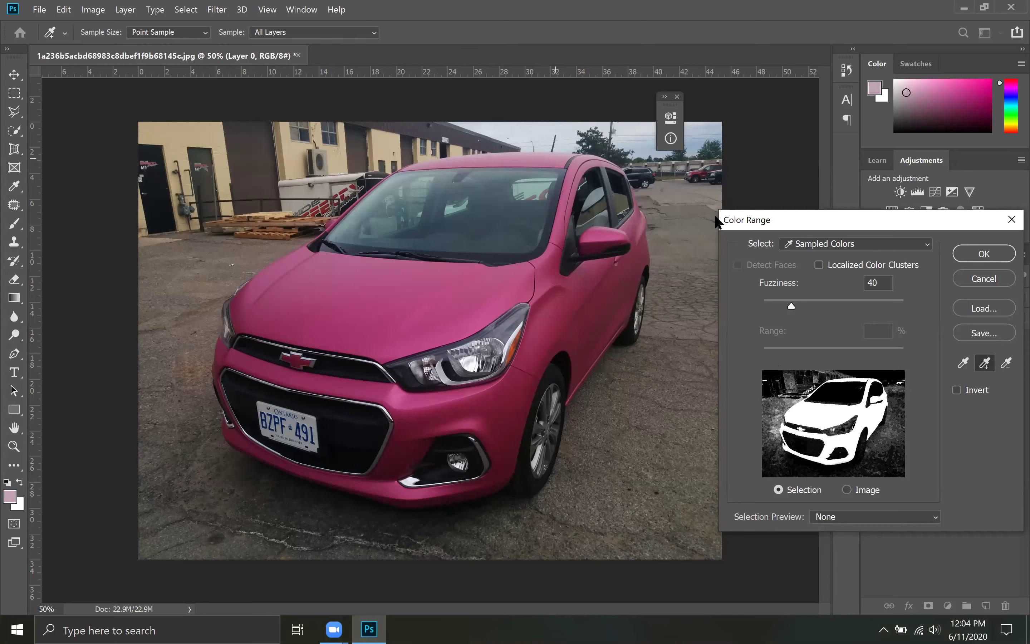
key(ctrl+z)
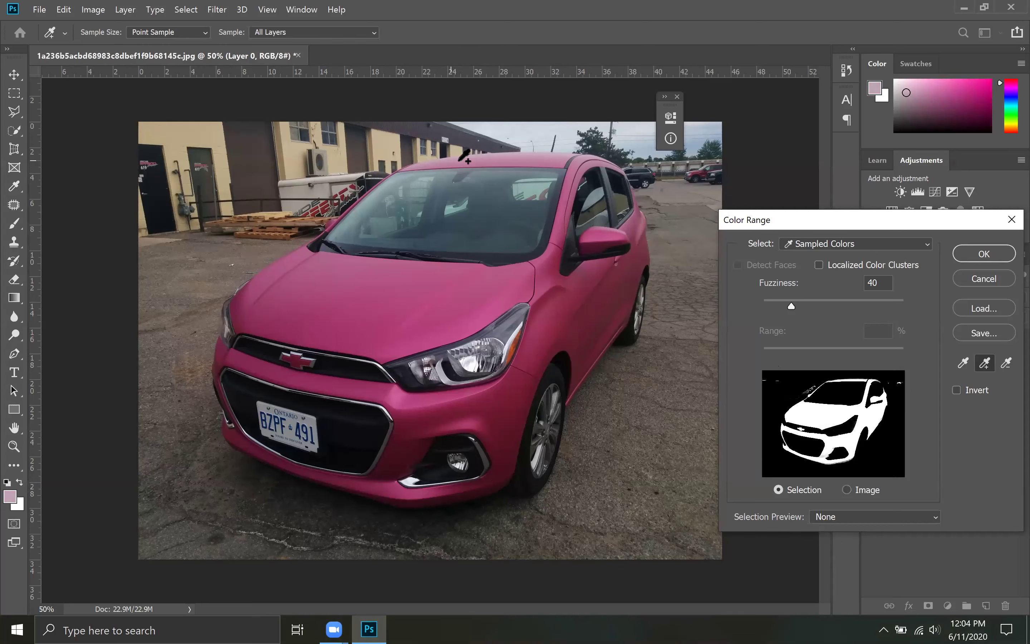
Add shades from the roof, hood and grille badge, and accept the Color Range selection of the car's paint.
click(547, 159)
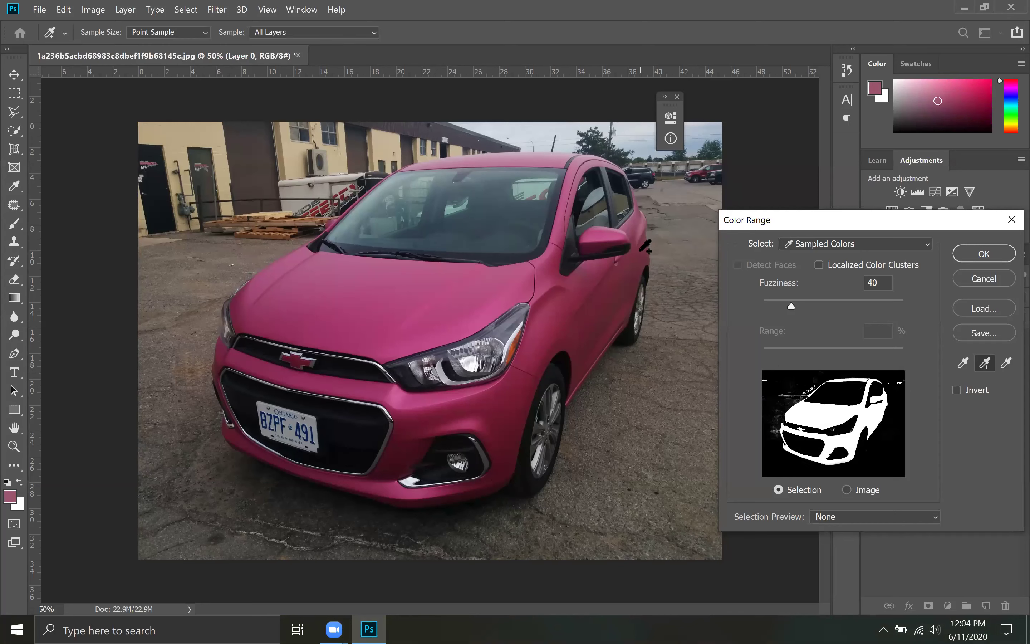
click(374, 318)
click(295, 345)
click(984, 254)
key(b)
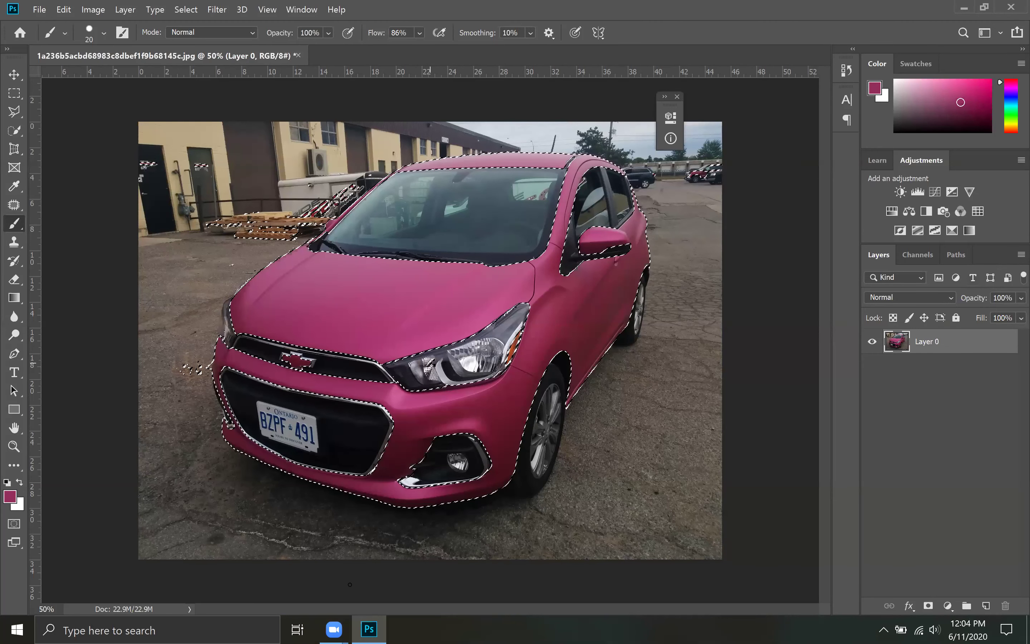
key(ctrl+d)
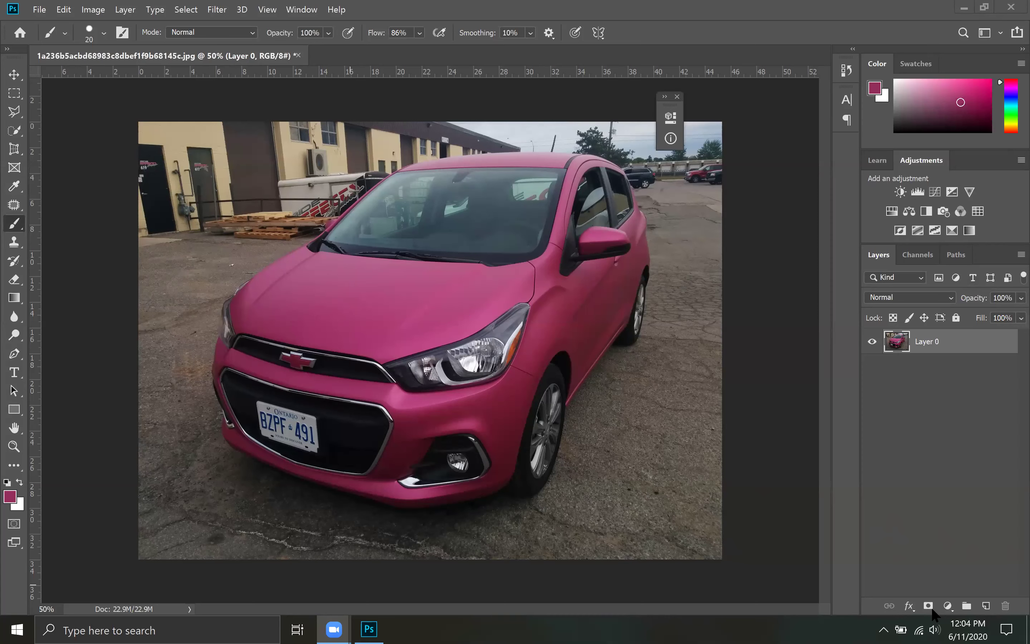
click(947, 613)
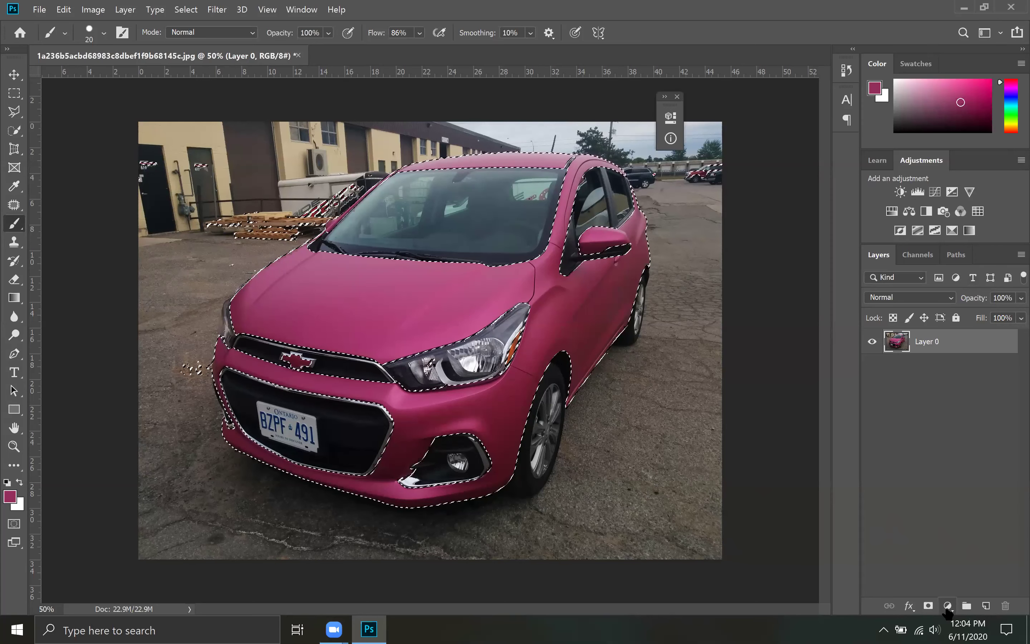
click(947, 608)
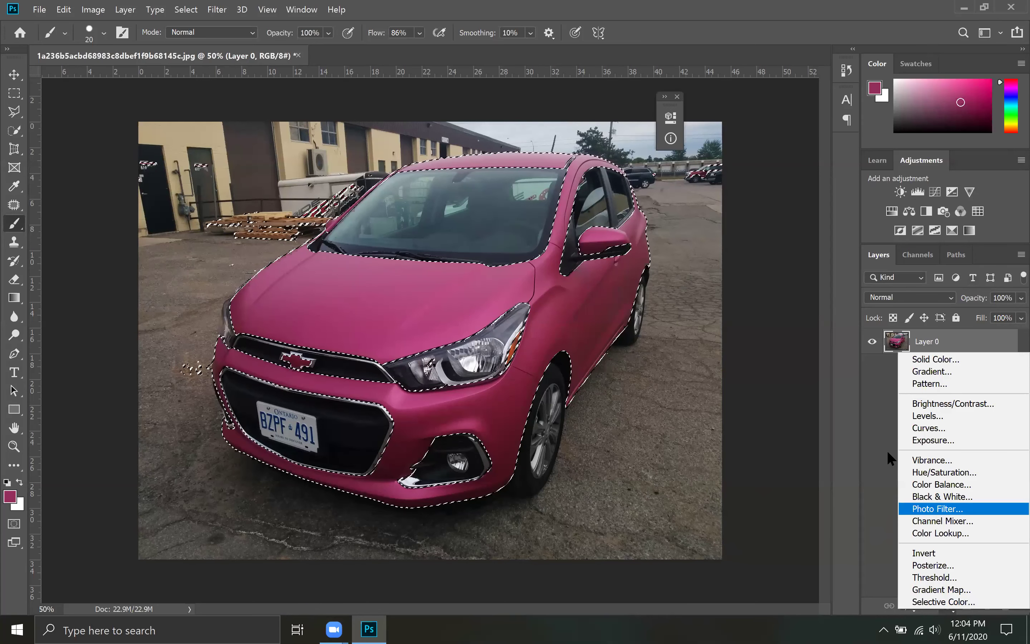
click(849, 430)
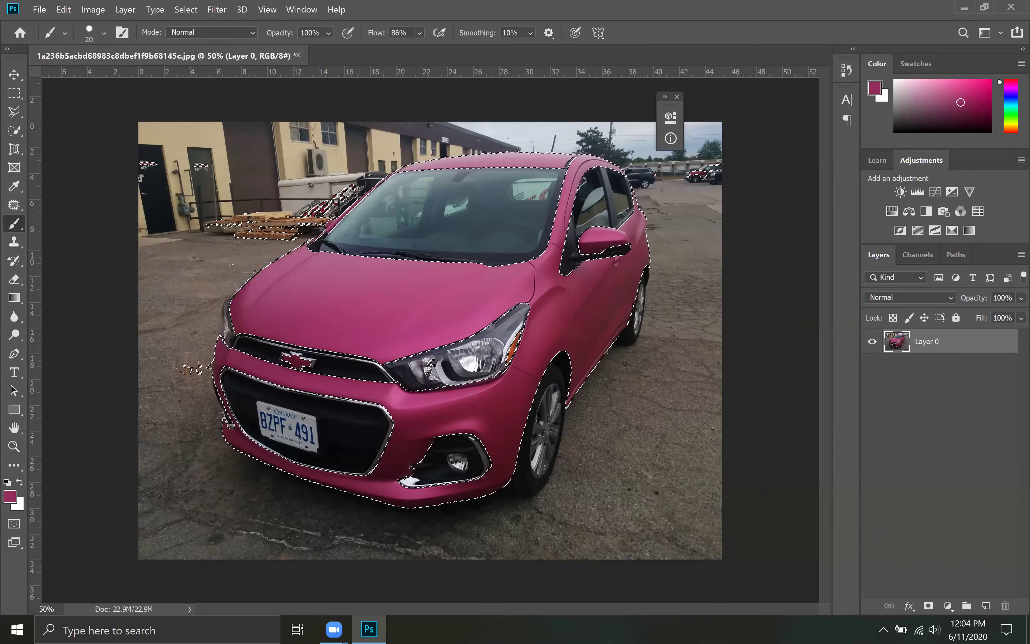
Apply Color Range once more with the sampled pink within the existing car selection.
click(186, 10)
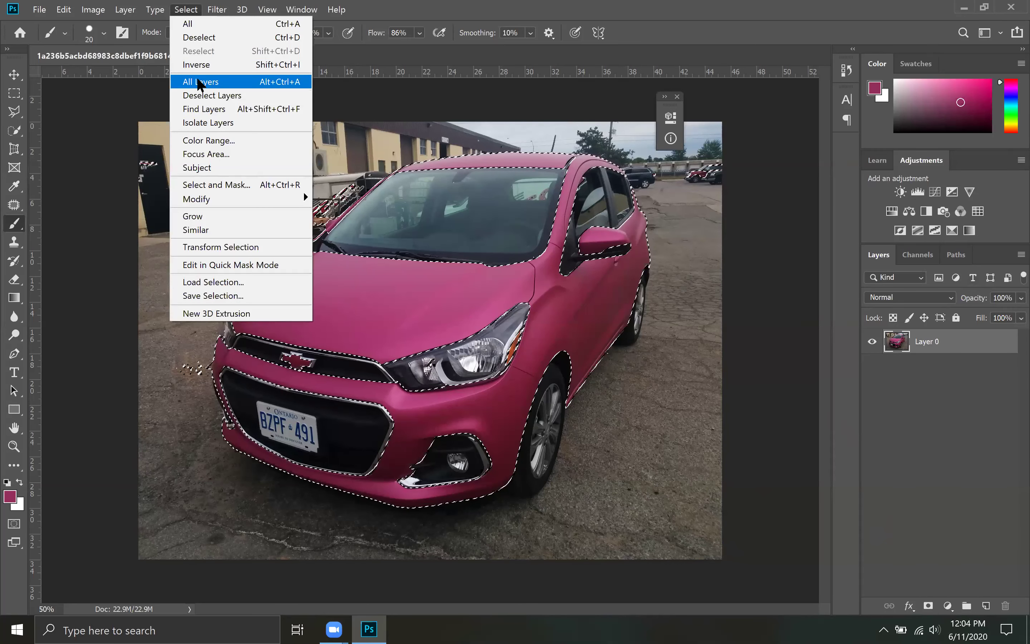
click(219, 141)
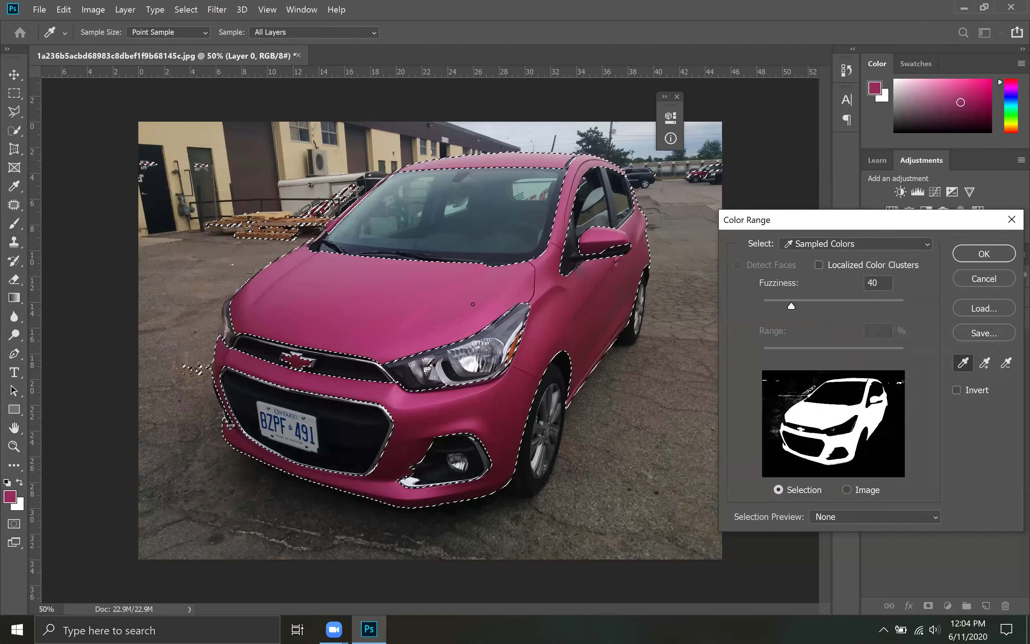
key(Return)
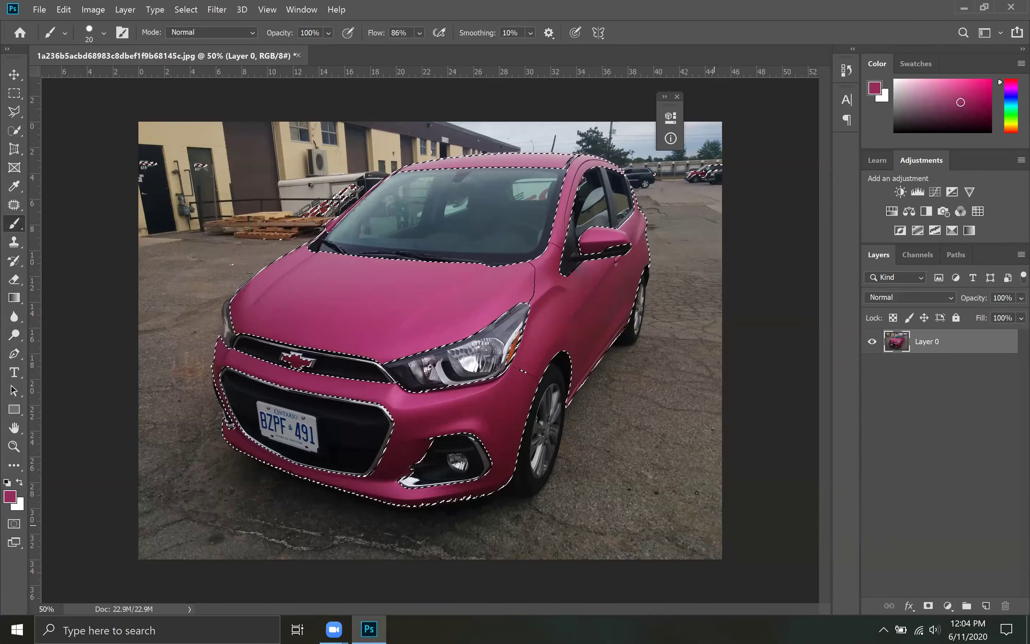
Add a Hue/Saturation adjustment layer masked to the selection, with Hue at -44 and Saturation at +100.
click(948, 606)
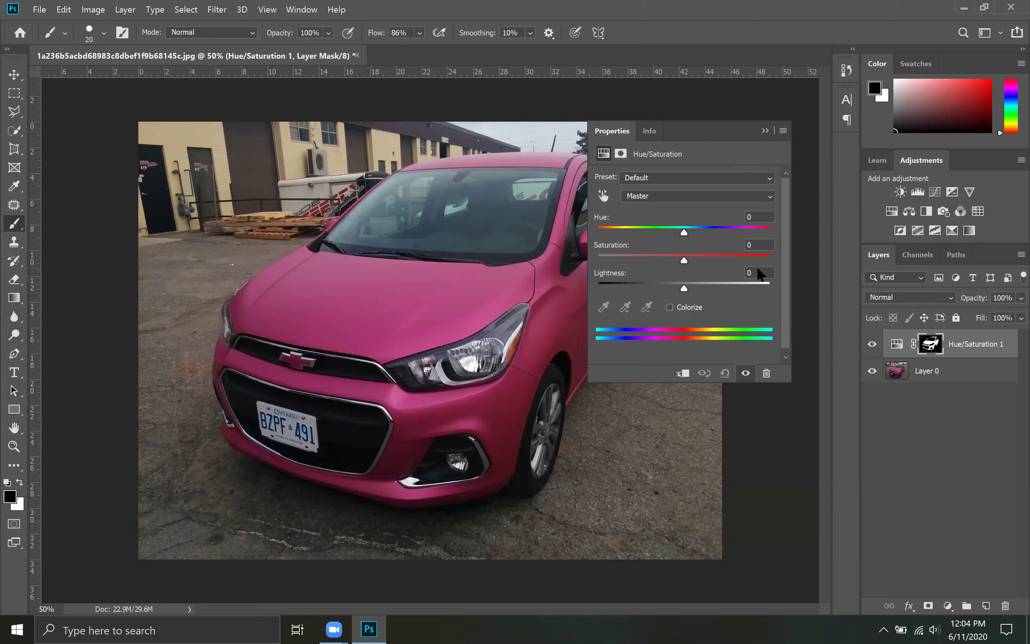
drag(703, 262, 651, 291)
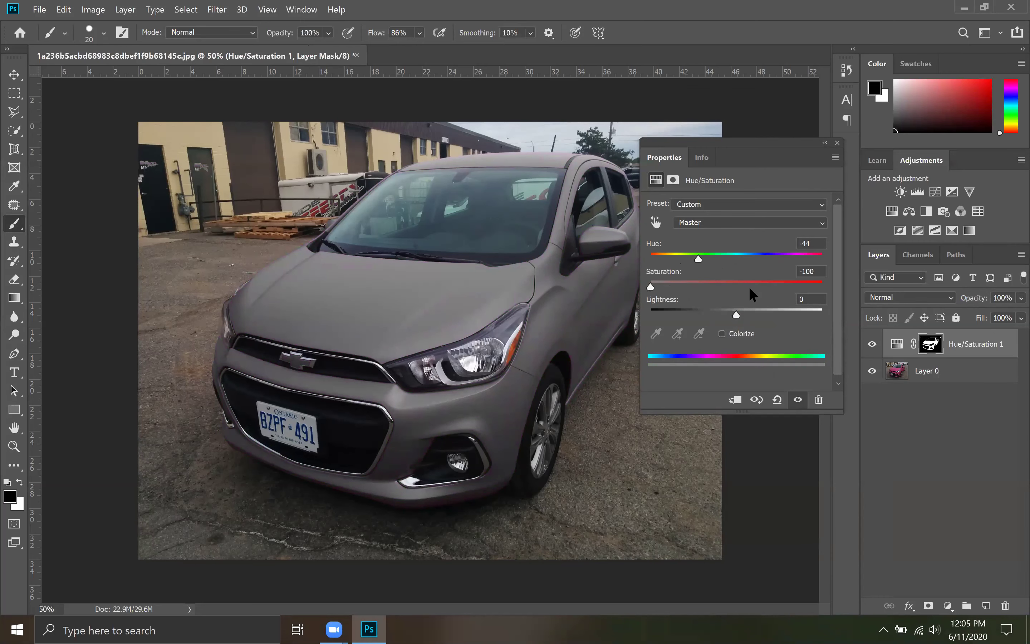
click(821, 288)
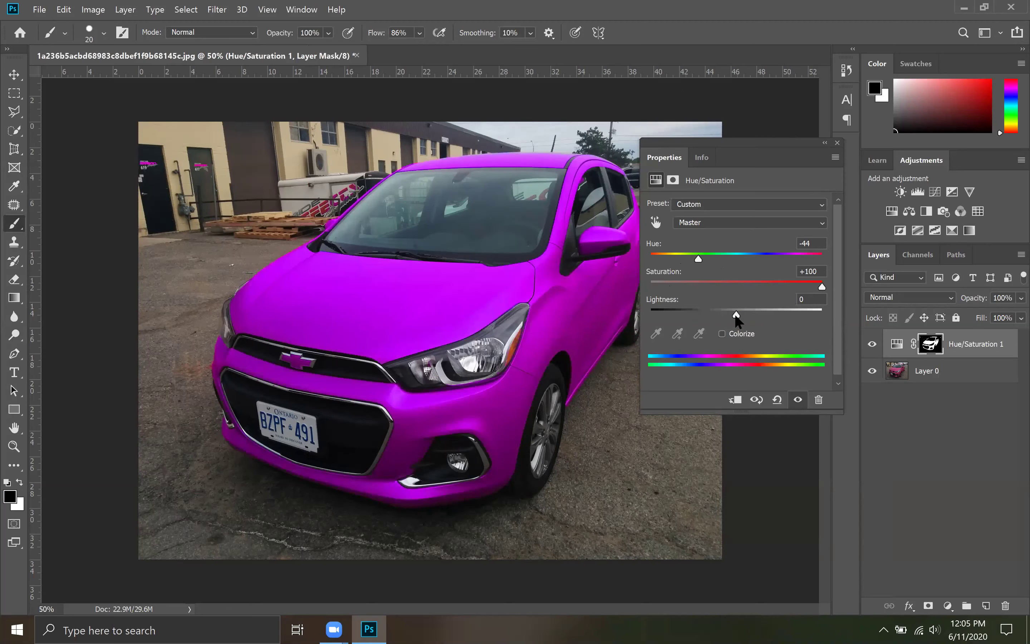
Try Lightness values of +53 and above on the Hue/Saturation layer, and settle on +29.
drag(741, 315, 782, 317)
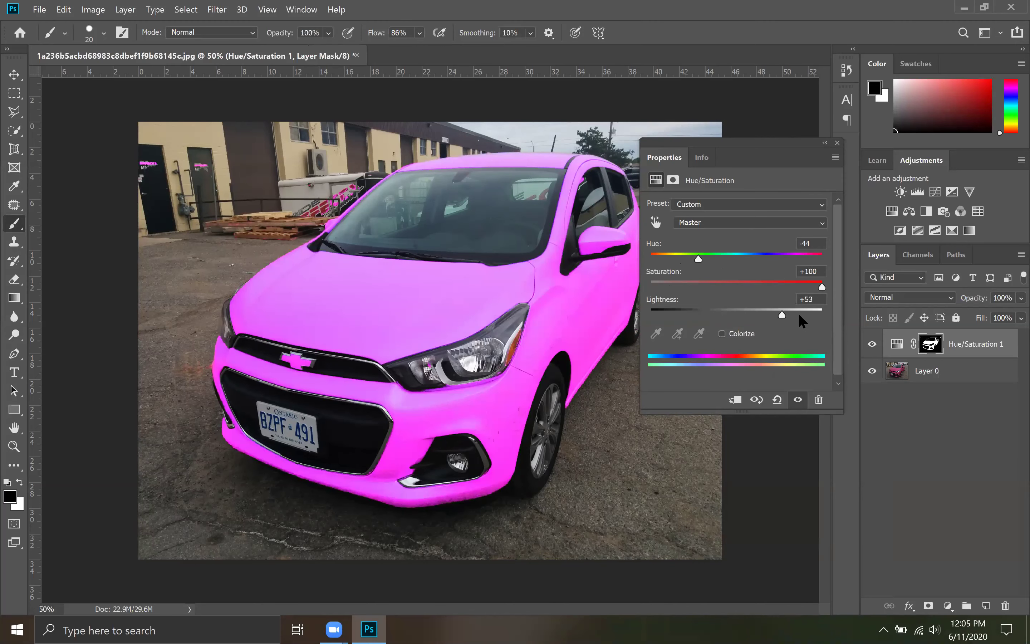
click(820, 314)
drag(822, 318, 761, 320)
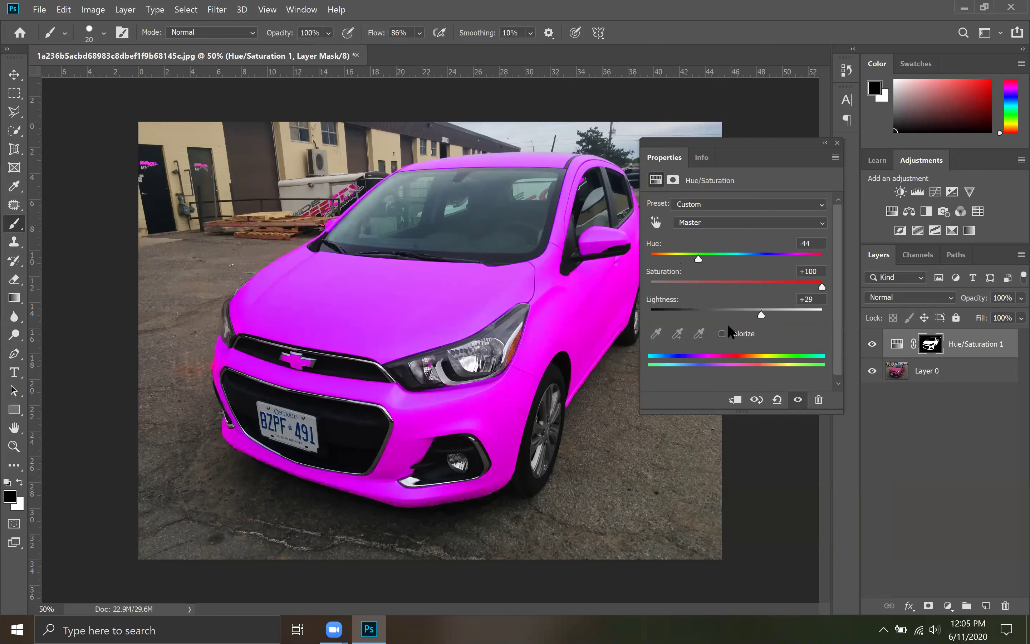
Set the Hue/Saturation layer's Lightness to -8 and make Layer 0 the active layer.
click(729, 313)
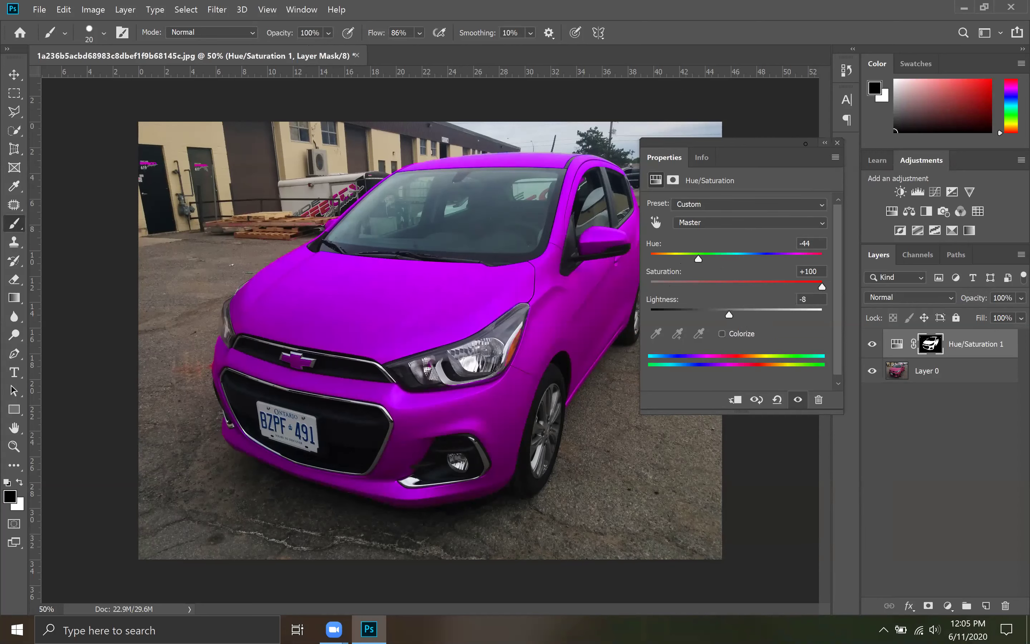
click(944, 509)
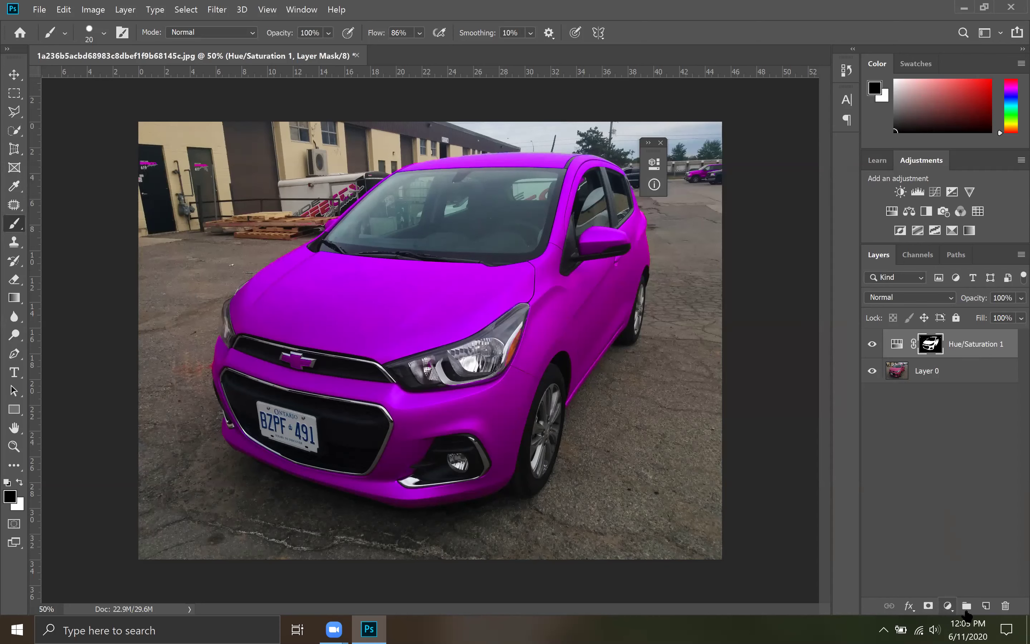
click(948, 607)
click(876, 532)
click(883, 446)
click(928, 377)
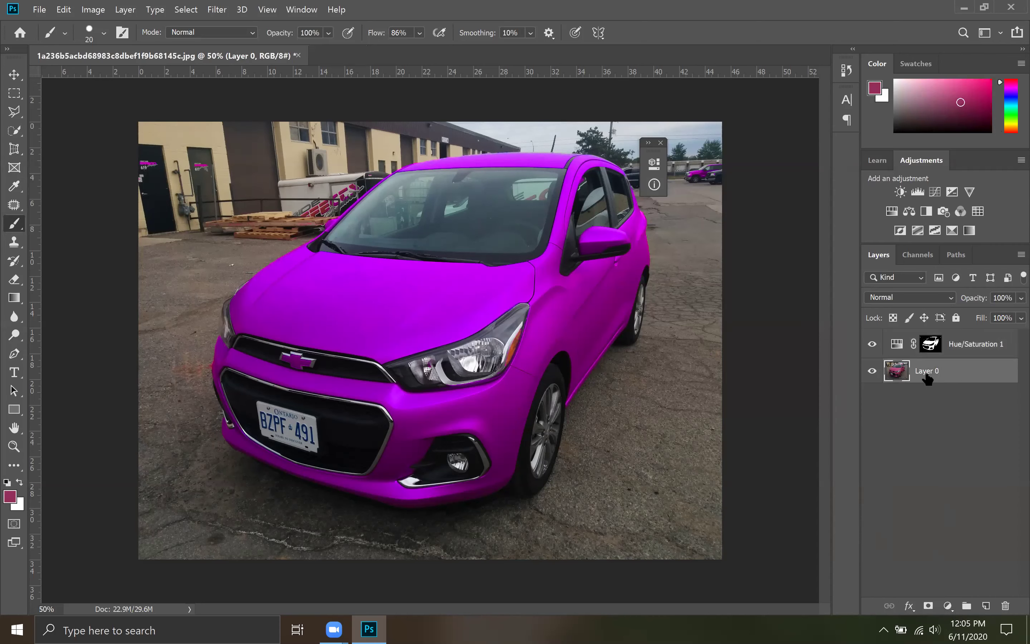
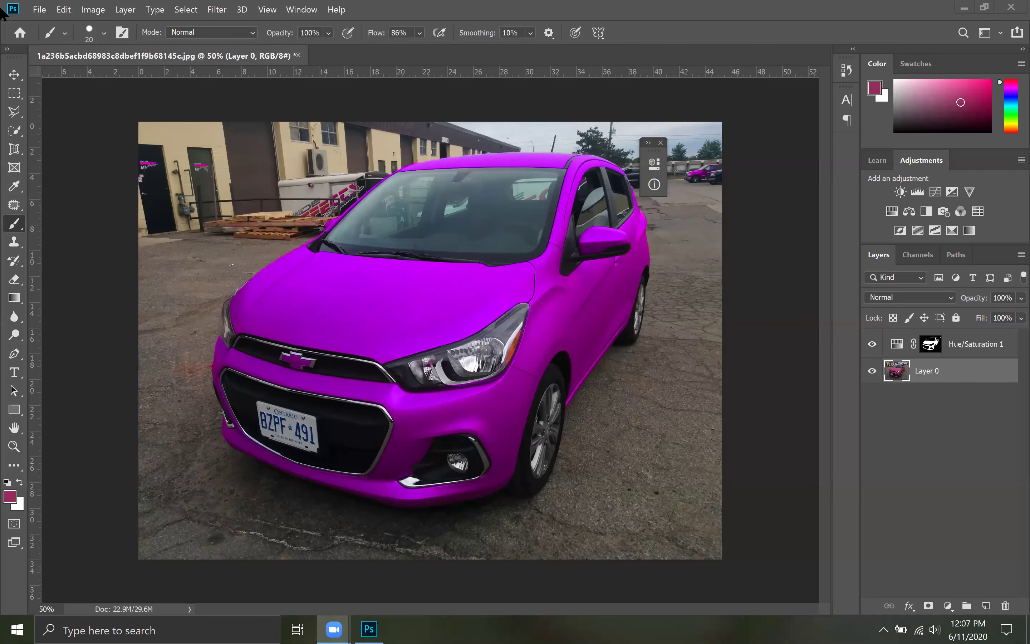
click(39, 9)
click(50, 22)
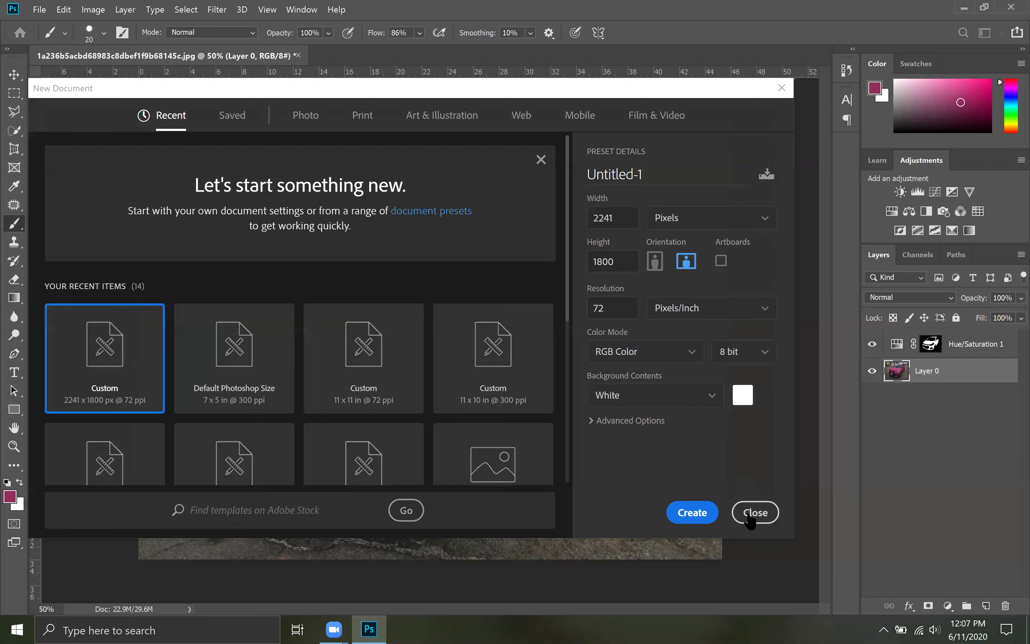
click(749, 513)
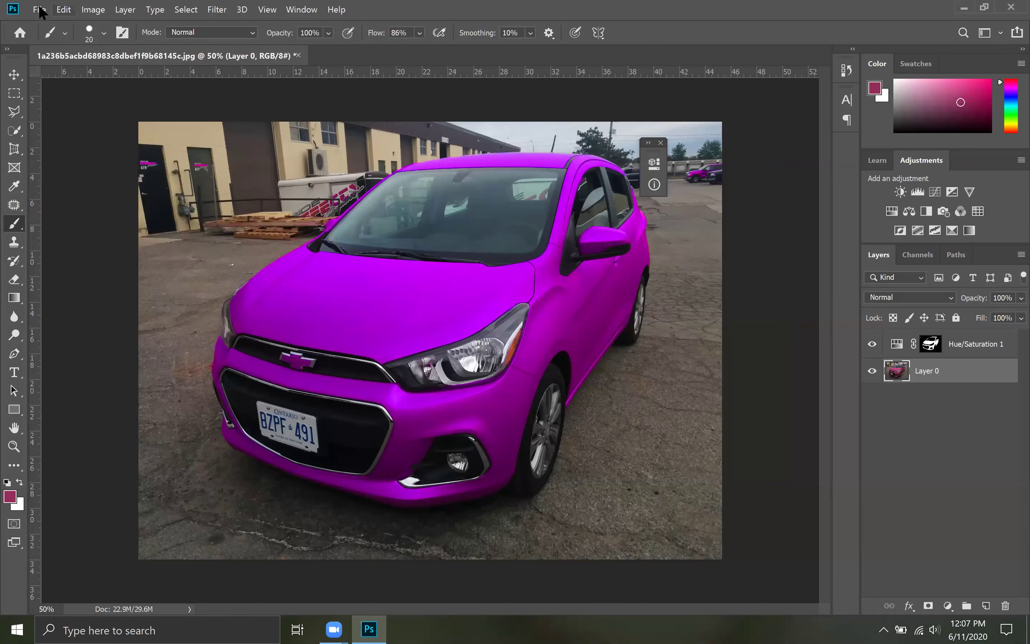
Open the image Blue-Corporate-Background.jpg from the Desktop folder as a separate document.
click(39, 9)
click(51, 37)
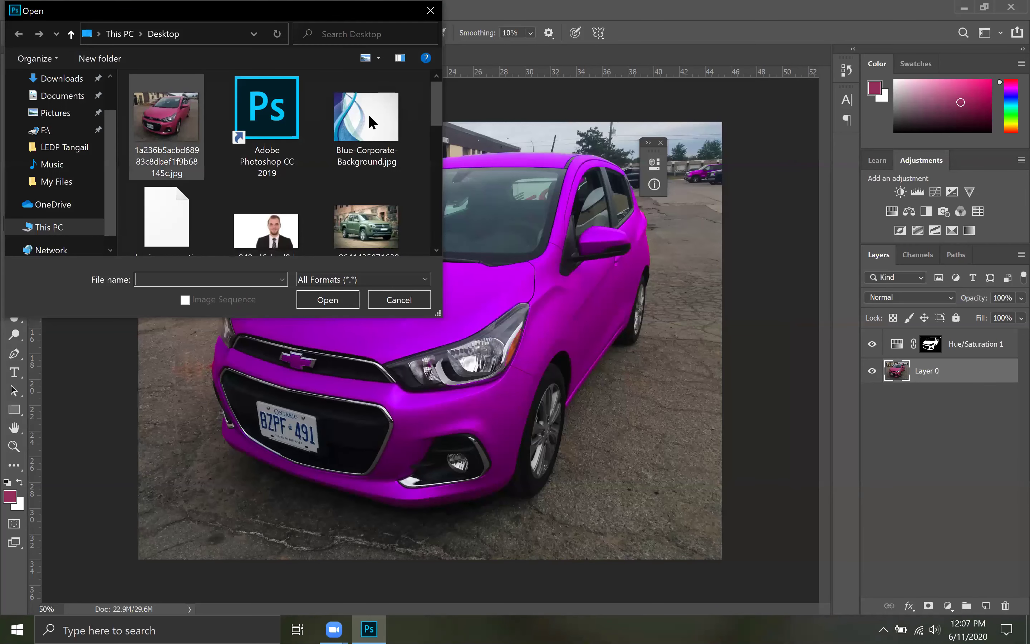
click(340, 302)
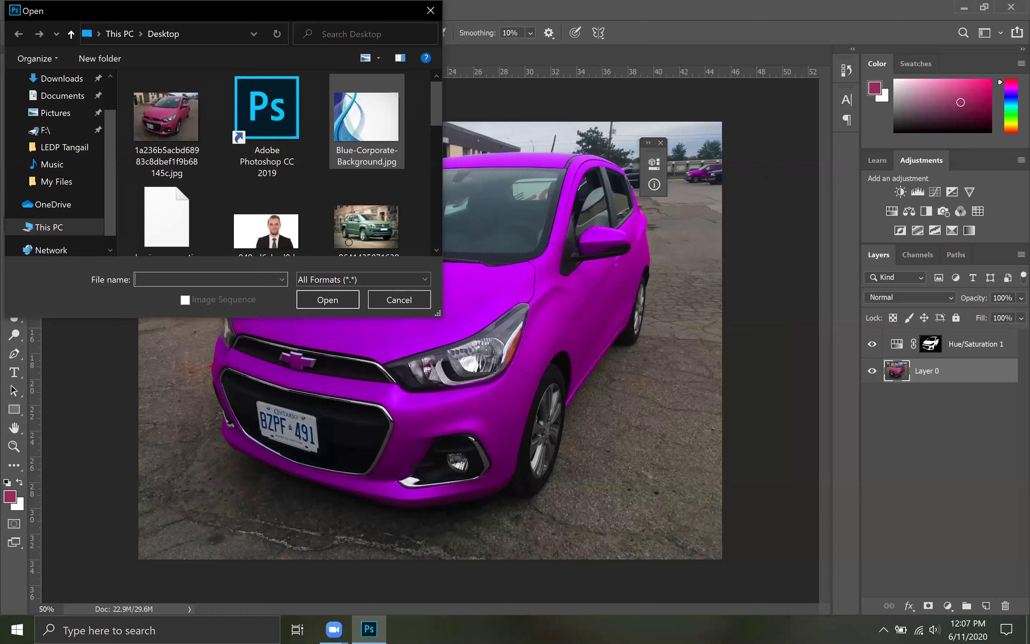
click(40, 8)
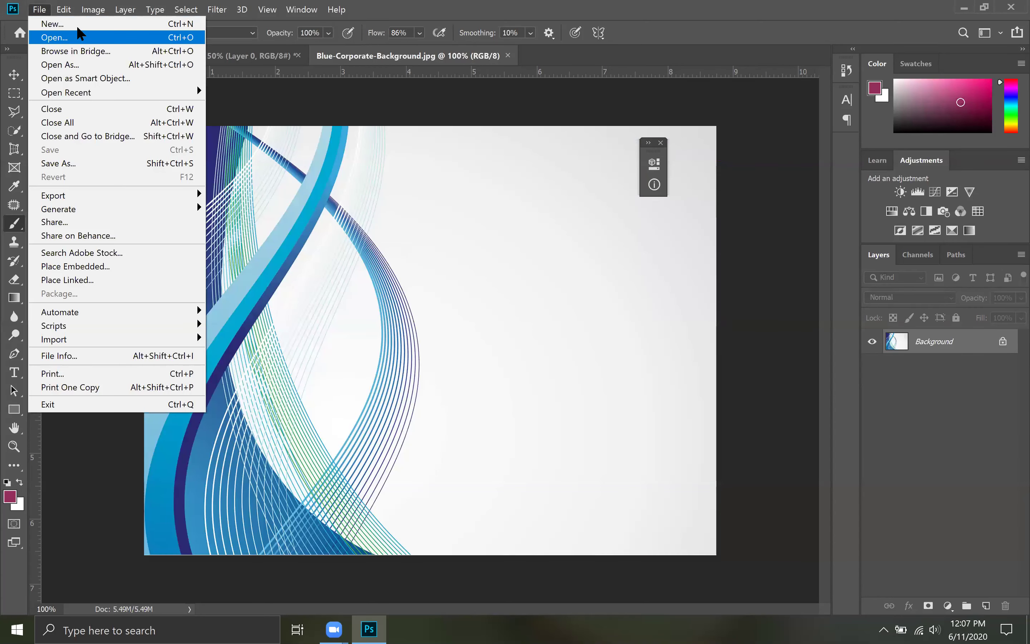
click(374, 88)
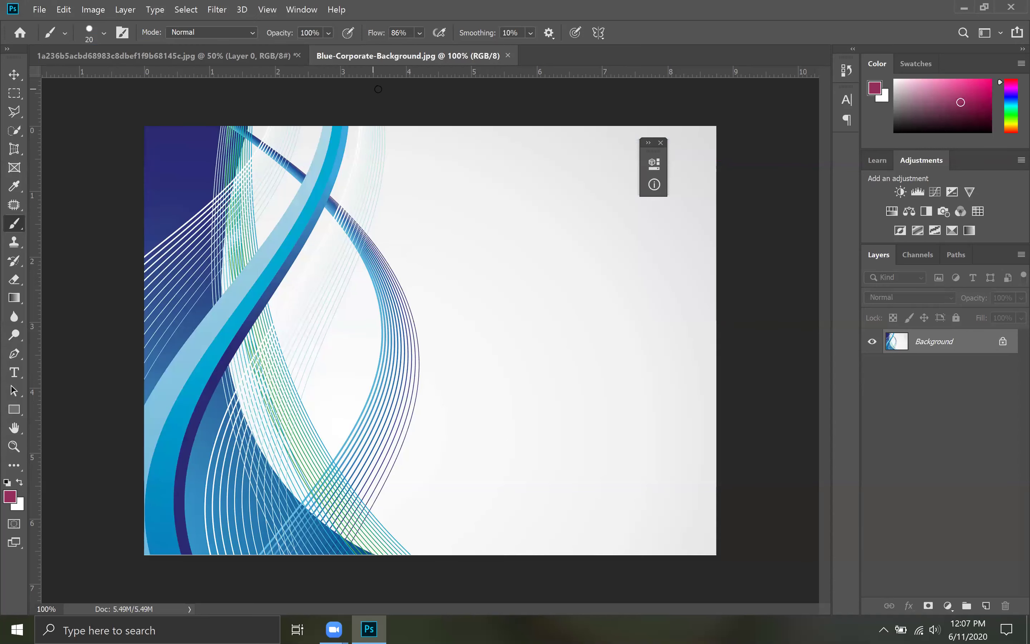
Place the suited man's portrait, c949ad6abed0debc6bc18eb14a8f08dc.jpg, as an embedded image over the blue background.
click(39, 10)
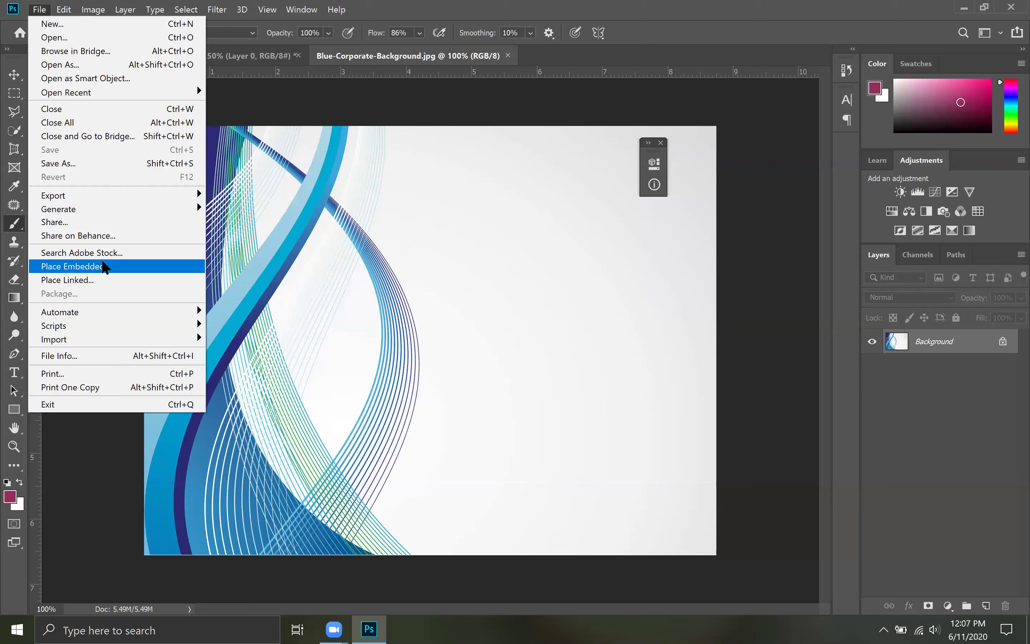
click(105, 264)
click(273, 194)
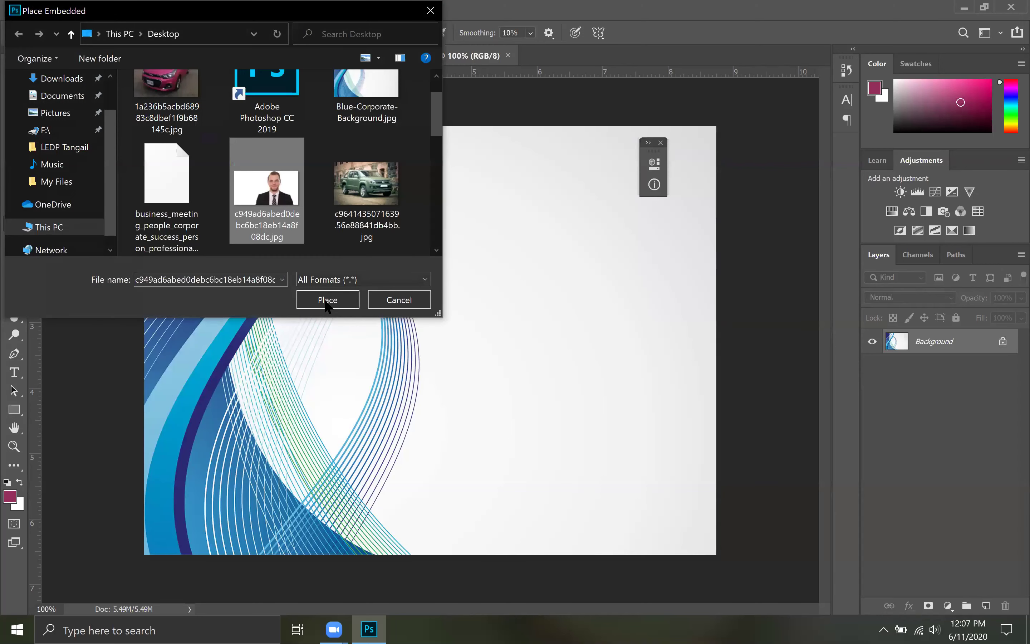
click(328, 300)
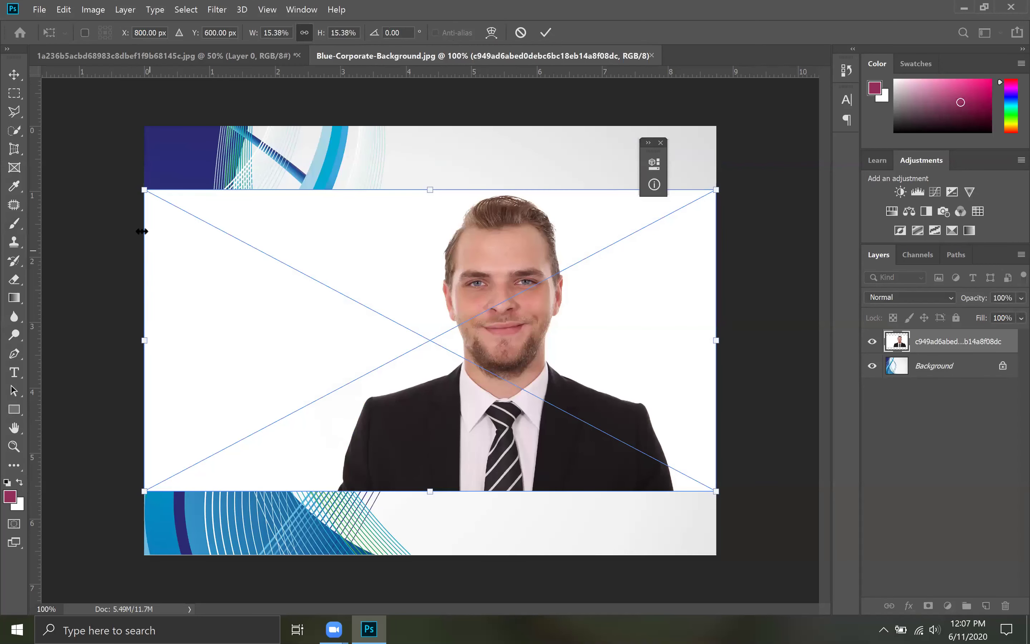
Scale the placed portrait to about 19.29% width and 21.87% height, covering the canvas, and commit the transform.
mouse_move(101, 153)
mouse_down()
mouse_move(71, 126)
mouse_move(112, 166)
mouse_up()
drag(716, 492, 790, 554)
mouse_move(609, 462)
mouse_down()
mouse_move(583, 463)
mouse_move(598, 465)
mouse_up()
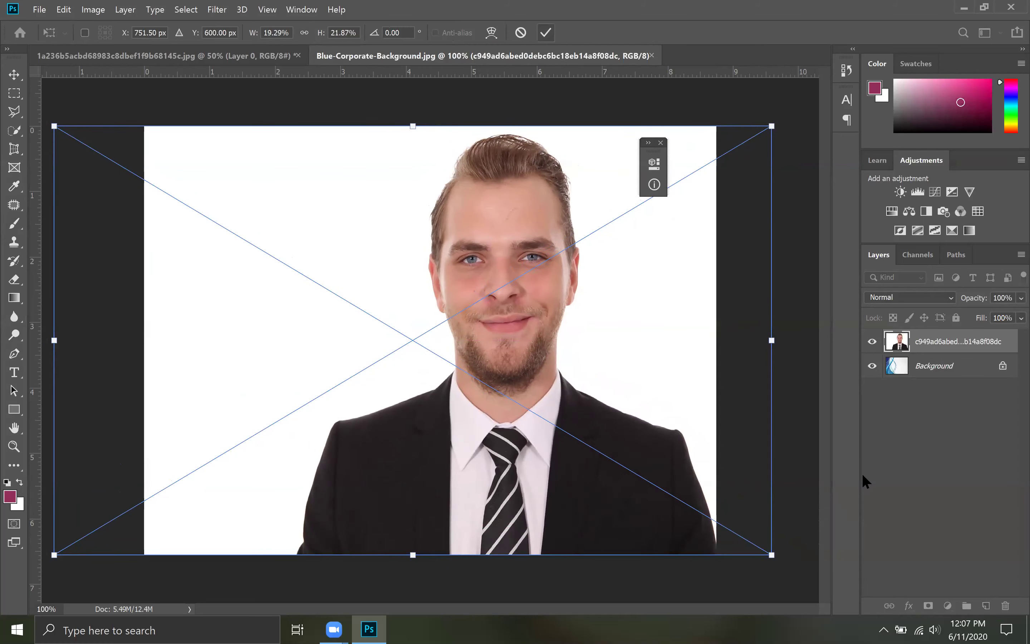
key(Return)
Select the man's head and suit on the portrait layer with the Quick Selection tool.
key(b)
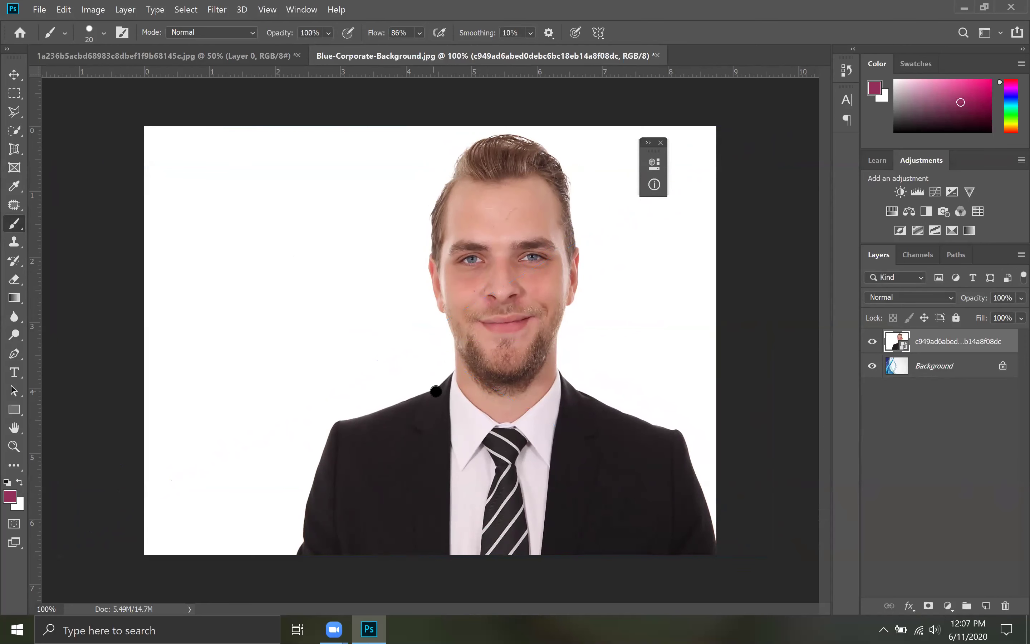
click(14, 130)
click(66, 139)
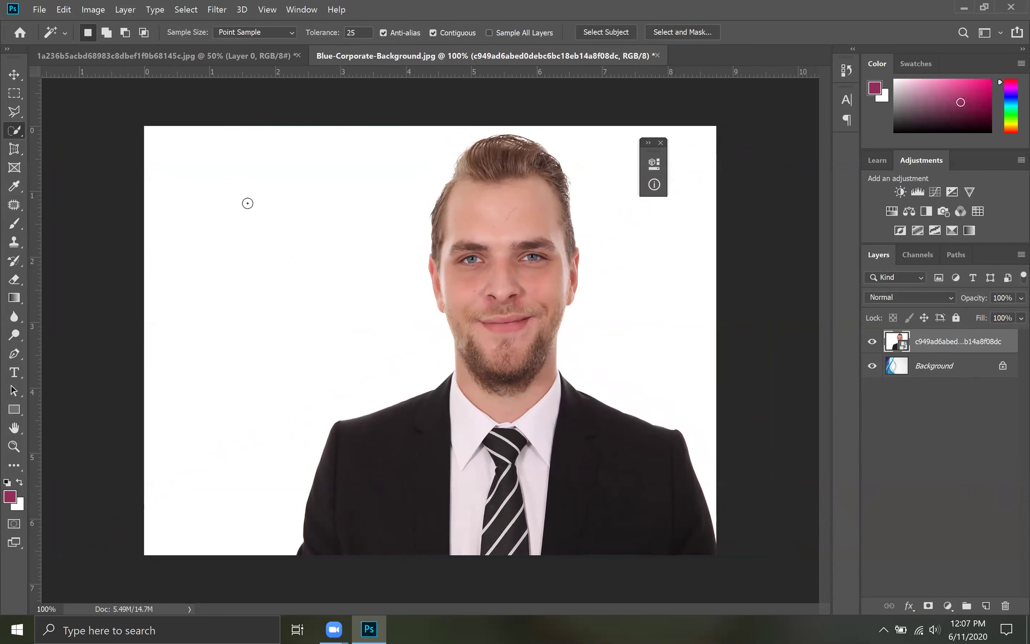
key(shift+w)
mouse_move(370, 522)
mouse_down()
mouse_move(415, 475)
mouse_move(558, 528)
mouse_move(623, 535)
mouse_move(553, 449)
mouse_move(506, 350)
mouse_move(490, 239)
mouse_up()
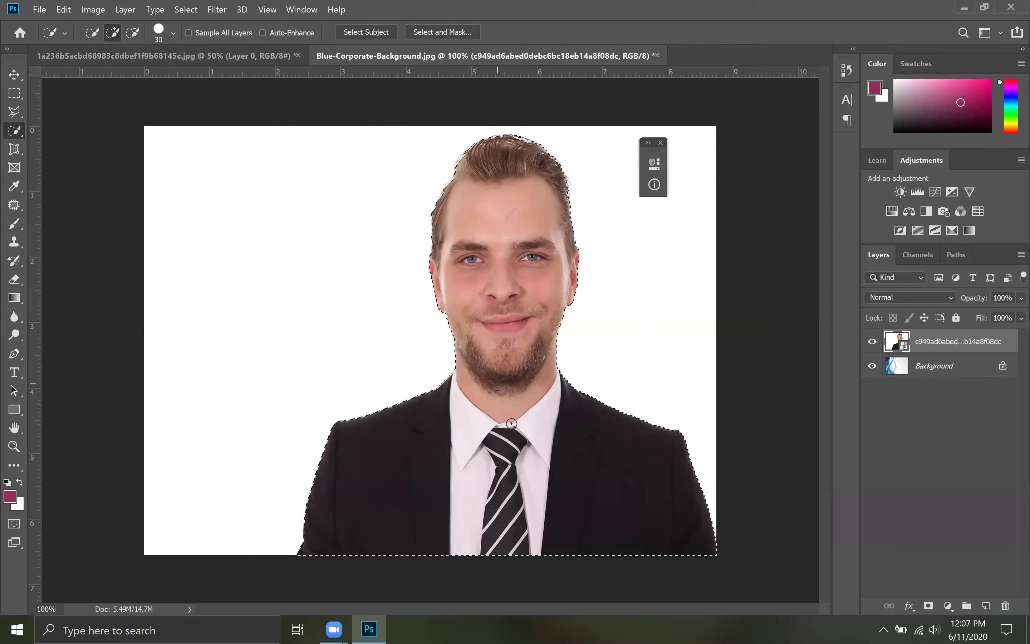
Try masking the portrait layer with the inverted selection, undo the mask, and invert back to the selection of the man.
click(187, 10)
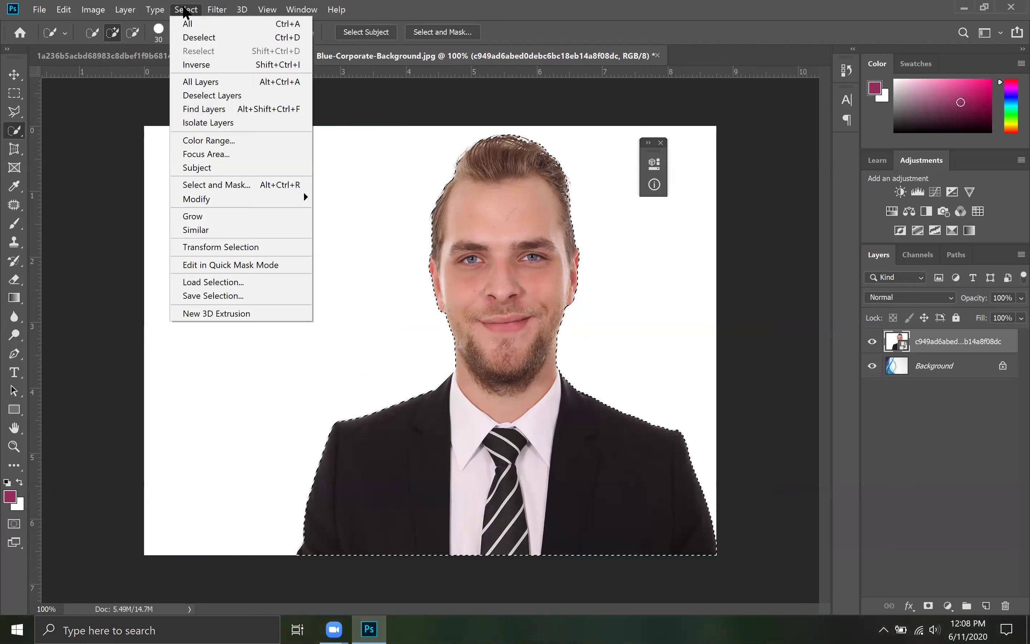
click(201, 65)
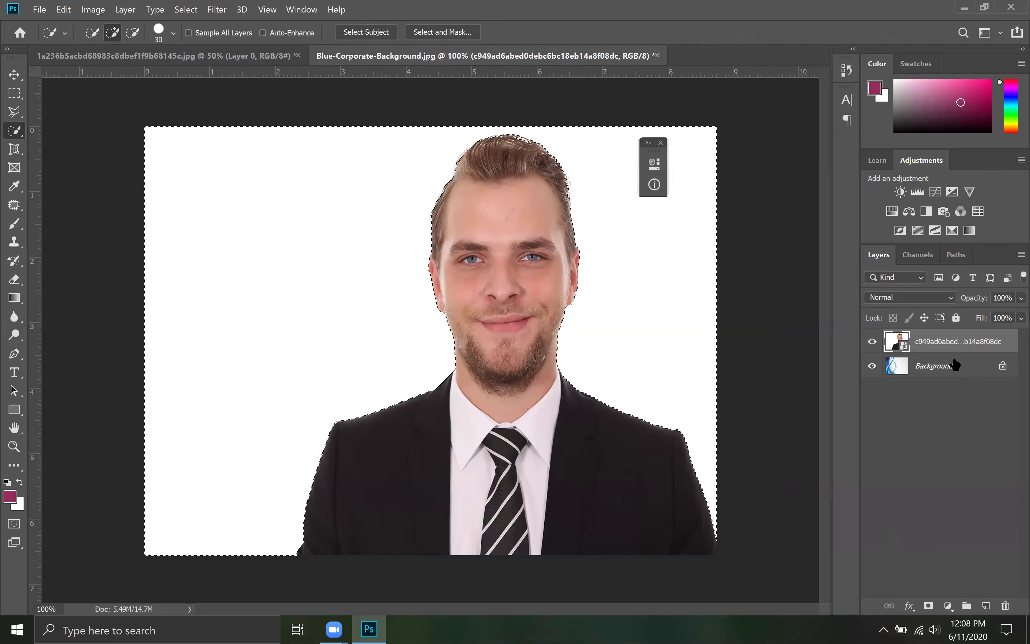
click(929, 606)
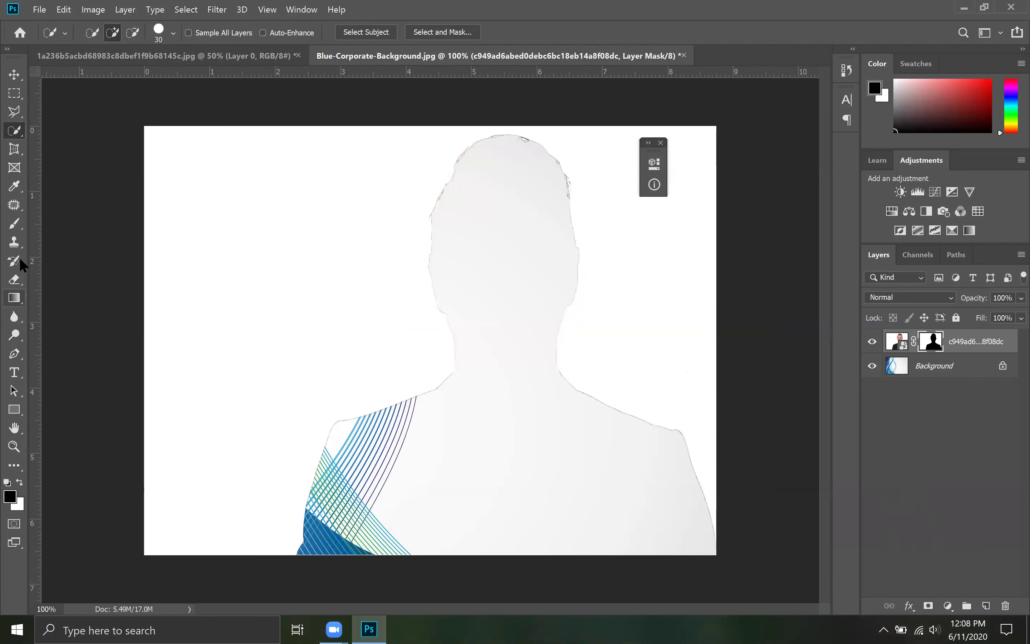
click(15, 223)
click(64, 225)
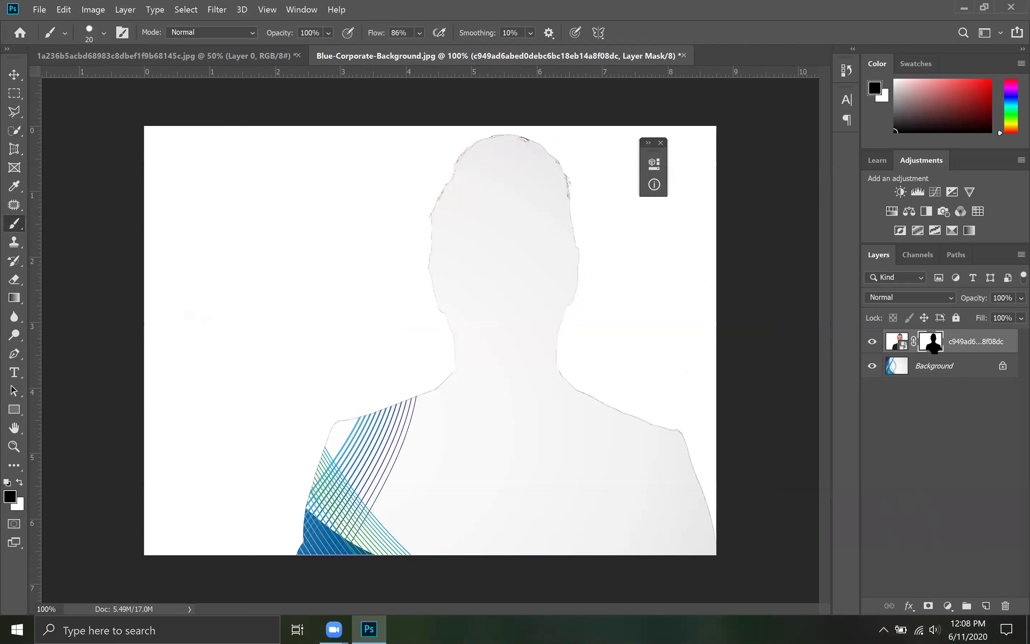
double_click(931, 341)
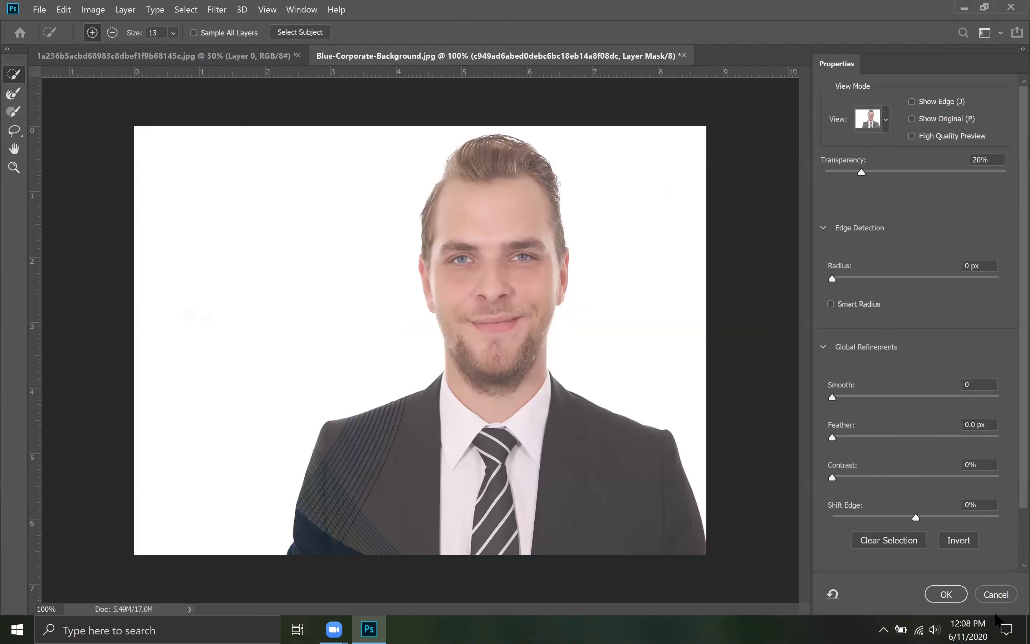
click(991, 593)
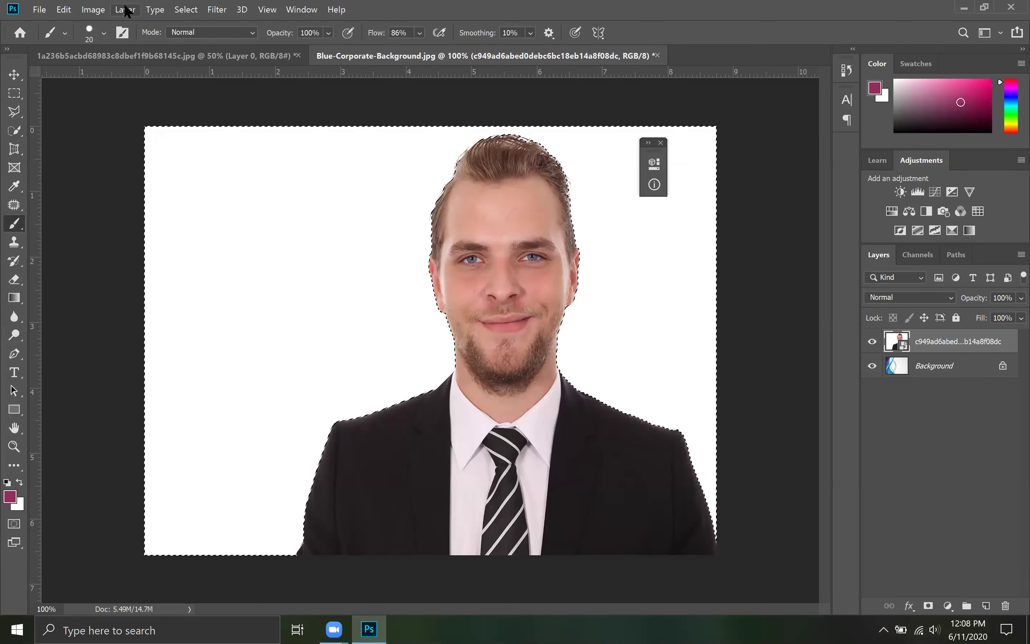
click(199, 7)
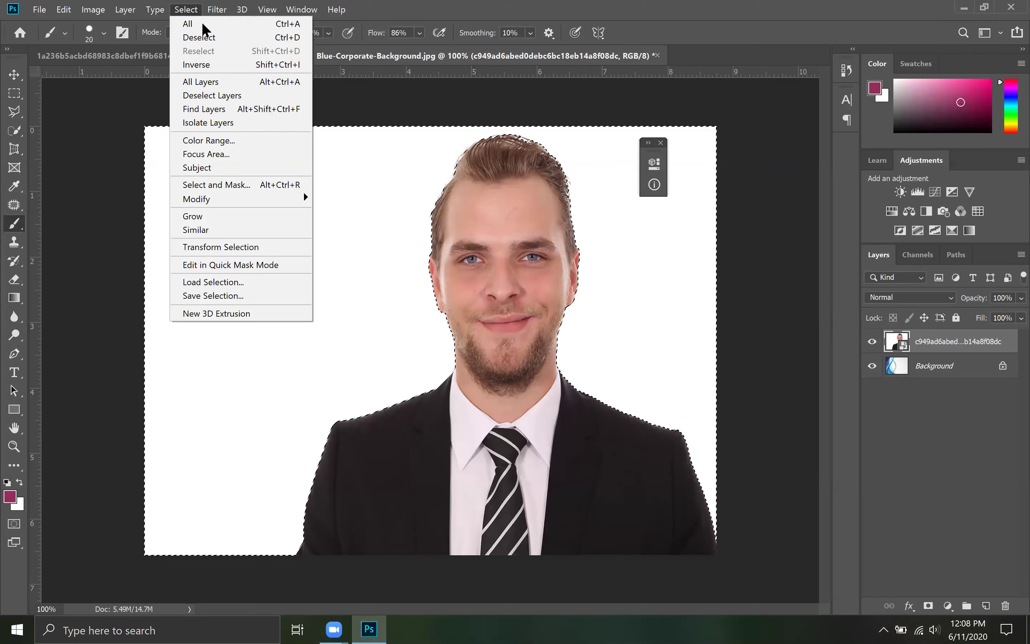
click(202, 64)
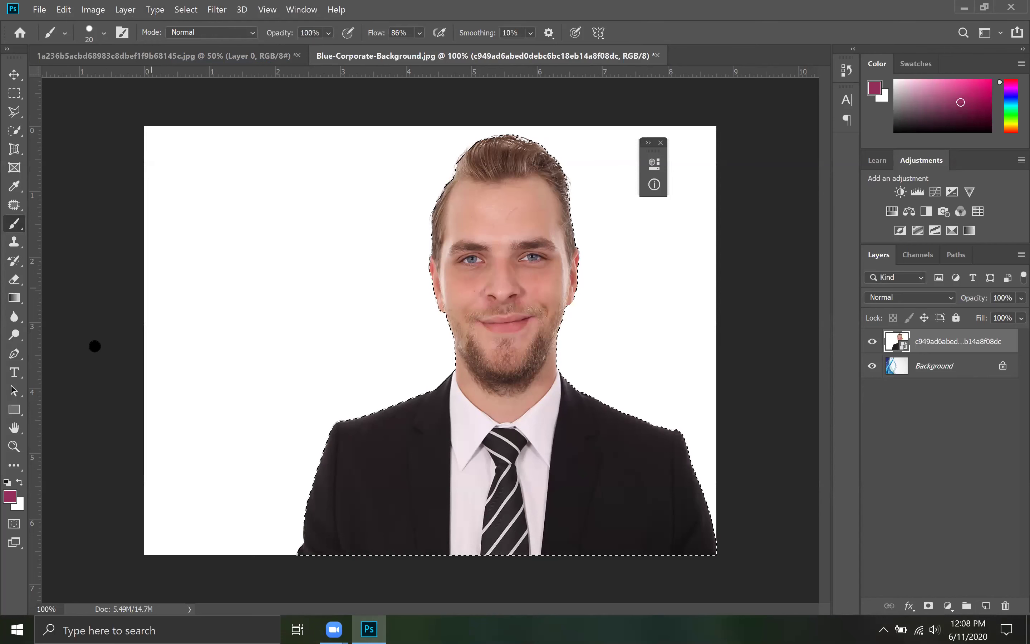
Add a layer mask to the portrait from the man's selection and toggle both layers' visibility to check the cutout.
click(929, 607)
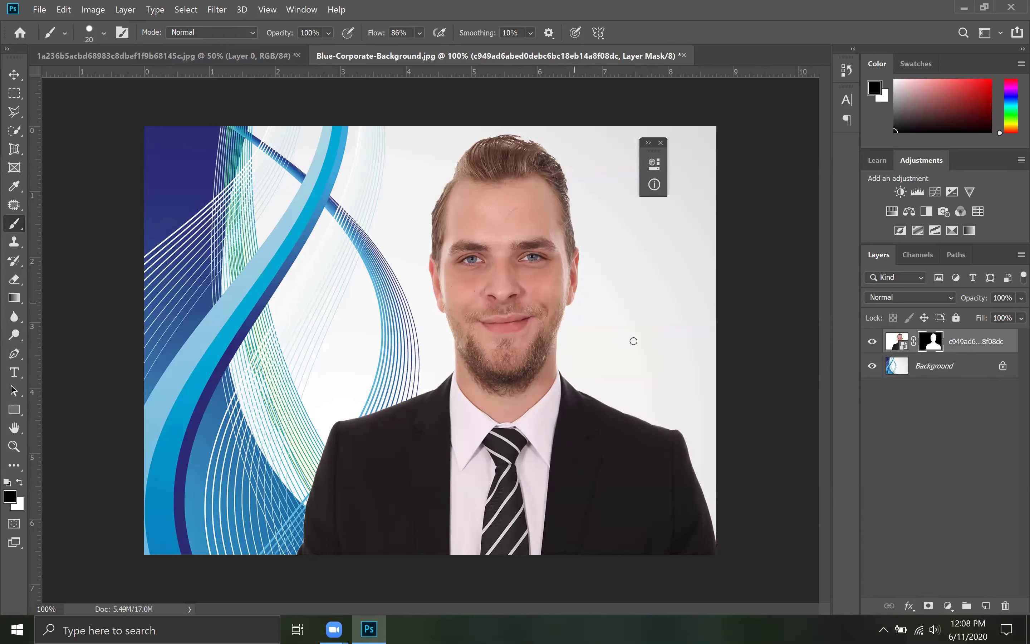
click(873, 366)
click(873, 366)
click(873, 366)
click(873, 366)
click(873, 341)
click(873, 342)
click(873, 342)
click(873, 341)
Paint black on the portrait's layer mask with a 90 px brush across the man's hair, face and suit.
right_click(14, 227)
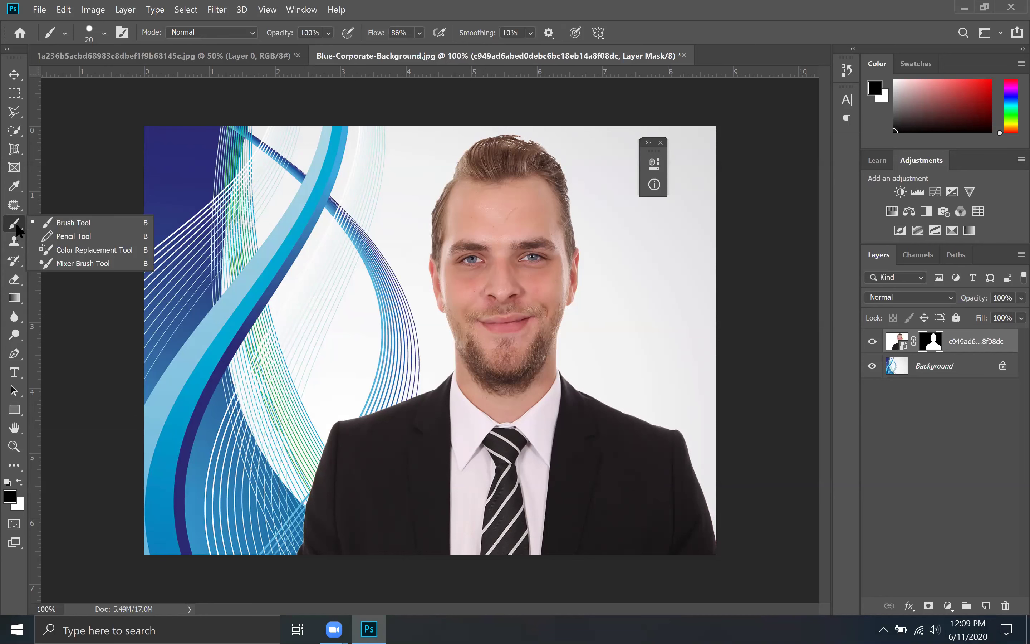
click(78, 225)
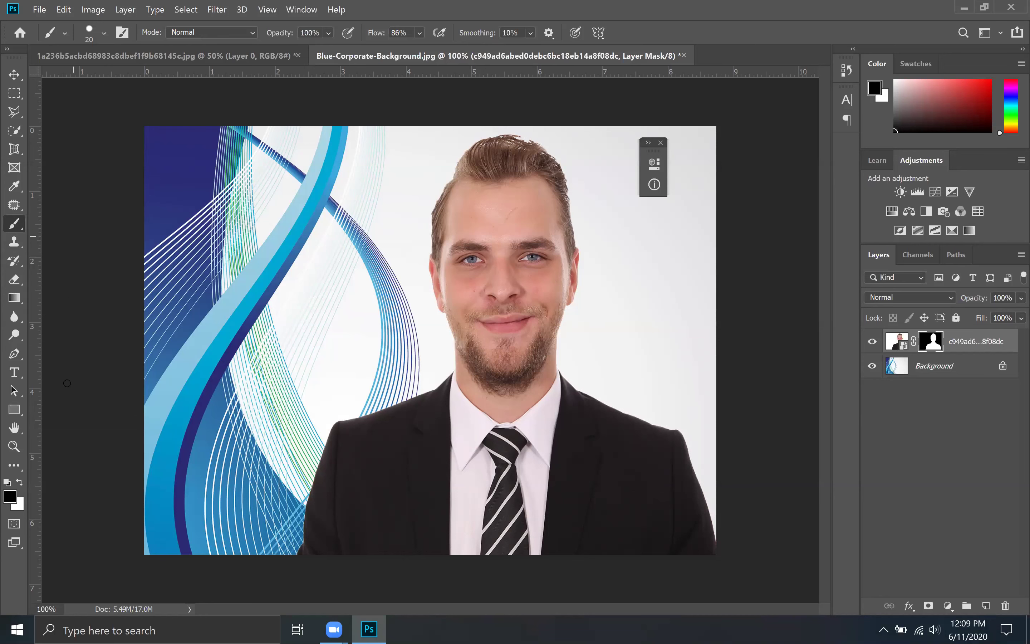
click(11, 497)
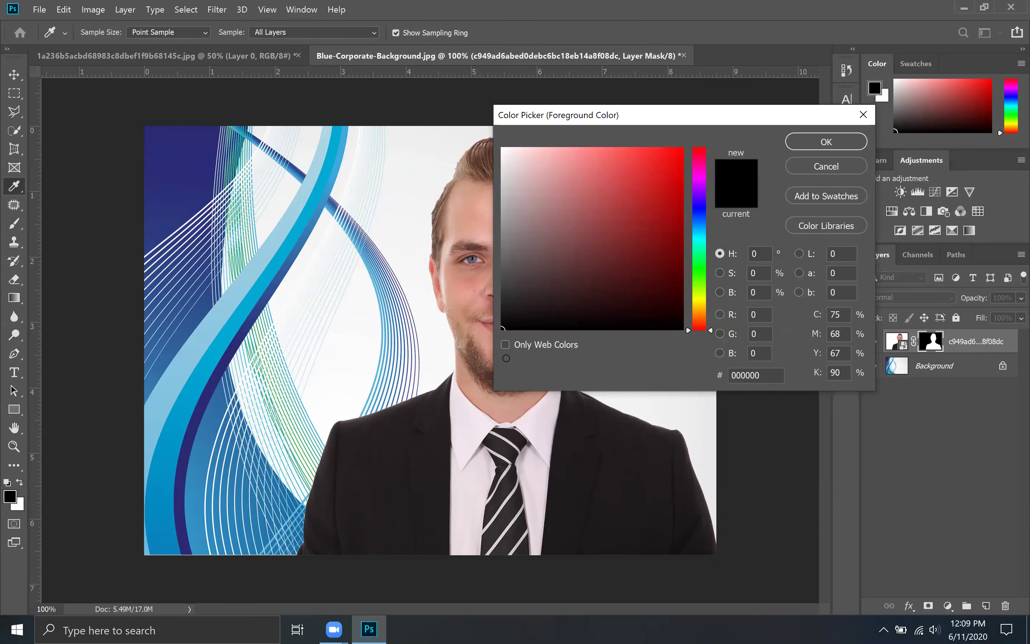
key(Escape)
key(bracketright)
key(bracketright)
key(bracketright)
key(bracketright)
key(bracketright)
key(bracketright)
key(bracketright)
mouse_move(469, 228)
mouse_down()
mouse_move(506, 186)
mouse_move(429, 194)
mouse_up()
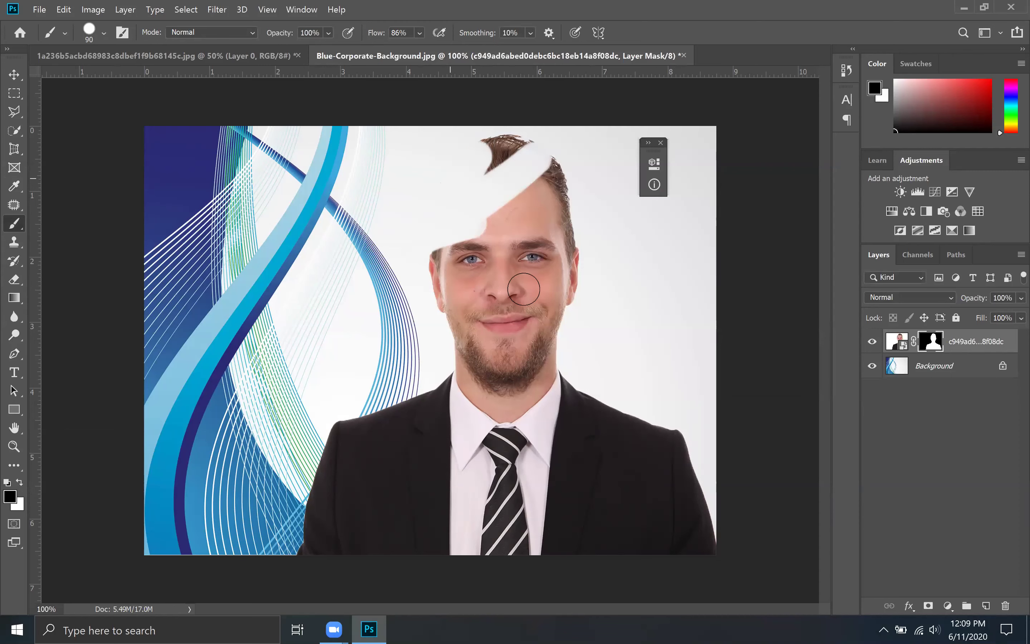
drag(524, 289, 448, 290)
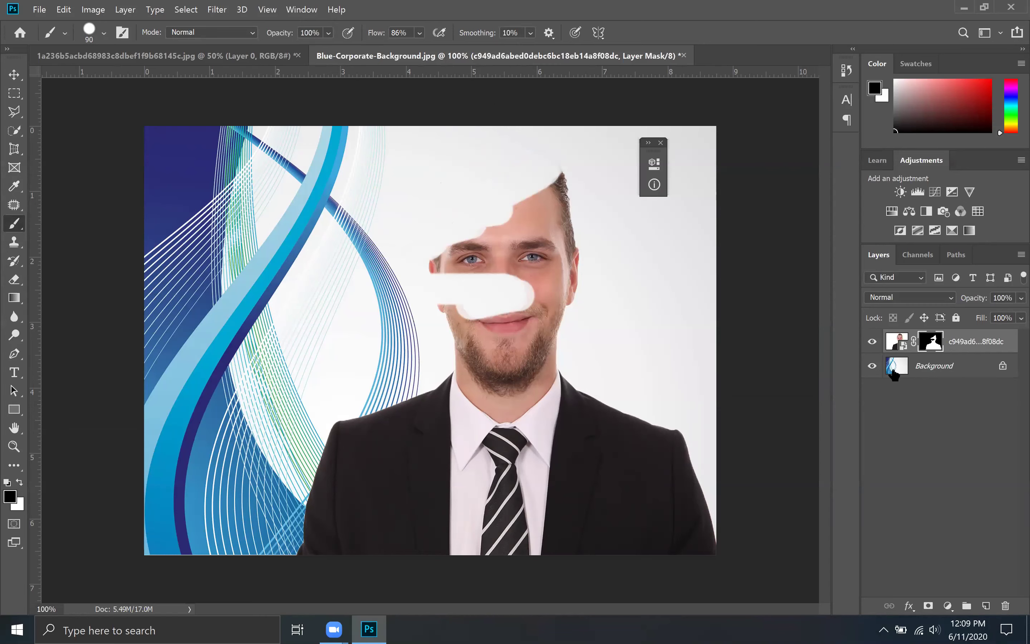
mouse_move(315, 424)
mouse_down()
mouse_move(314, 485)
mouse_move(358, 518)
mouse_move(699, 524)
mouse_move(444, 396)
mouse_move(494, 389)
mouse_up()
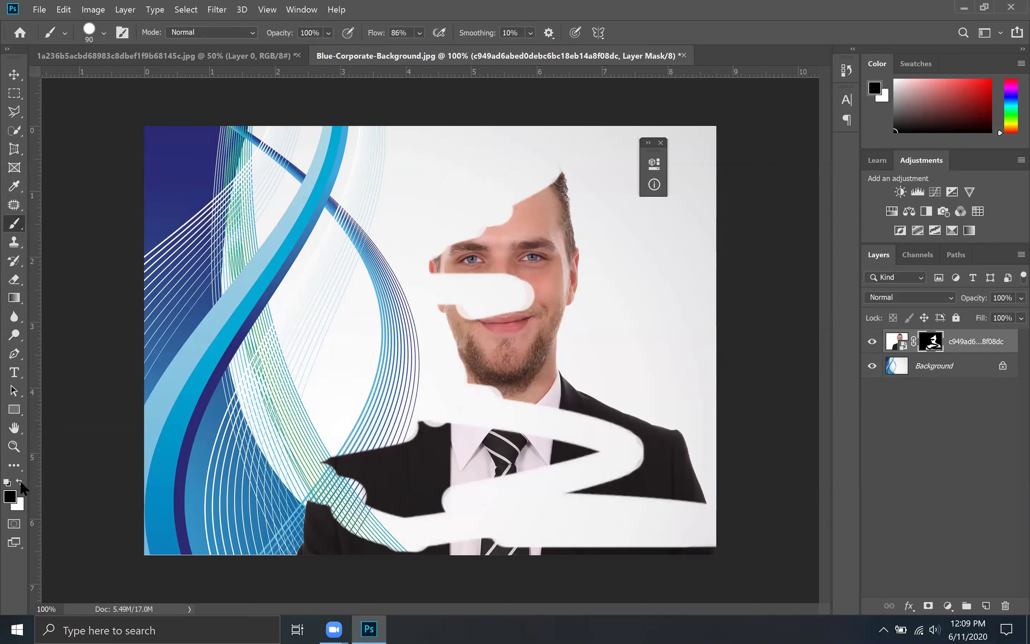
Paint white on the mask over the man's head and the surrounding backdrop, and undo all the brush strokes on the mask.
click(19, 482)
mouse_move(316, 503)
mouse_down()
mouse_move(358, 478)
mouse_move(317, 462)
mouse_move(339, 463)
mouse_move(372, 399)
mouse_move(265, 446)
mouse_move(347, 463)
mouse_move(351, 418)
mouse_move(329, 349)
mouse_move(210, 385)
mouse_move(159, 415)
mouse_move(264, 268)
mouse_move(249, 261)
mouse_move(218, 184)
mouse_move(178, 178)
mouse_move(174, 151)
mouse_up()
mouse_move(433, 128)
mouse_down()
mouse_move(674, 149)
mouse_move(588, 268)
mouse_move(474, 173)
mouse_move(489, 157)
mouse_move(469, 207)
mouse_move(407, 290)
mouse_move(464, 374)
mouse_move(434, 245)
mouse_move(399, 254)
mouse_move(479, 193)
mouse_move(382, 158)
mouse_move(325, 190)
mouse_move(429, 232)
mouse_move(636, 158)
mouse_move(479, 184)
mouse_move(369, 248)
mouse_move(575, 215)
mouse_move(429, 262)
mouse_move(436, 355)
mouse_move(615, 322)
mouse_move(666, 370)
mouse_move(762, 362)
mouse_up()
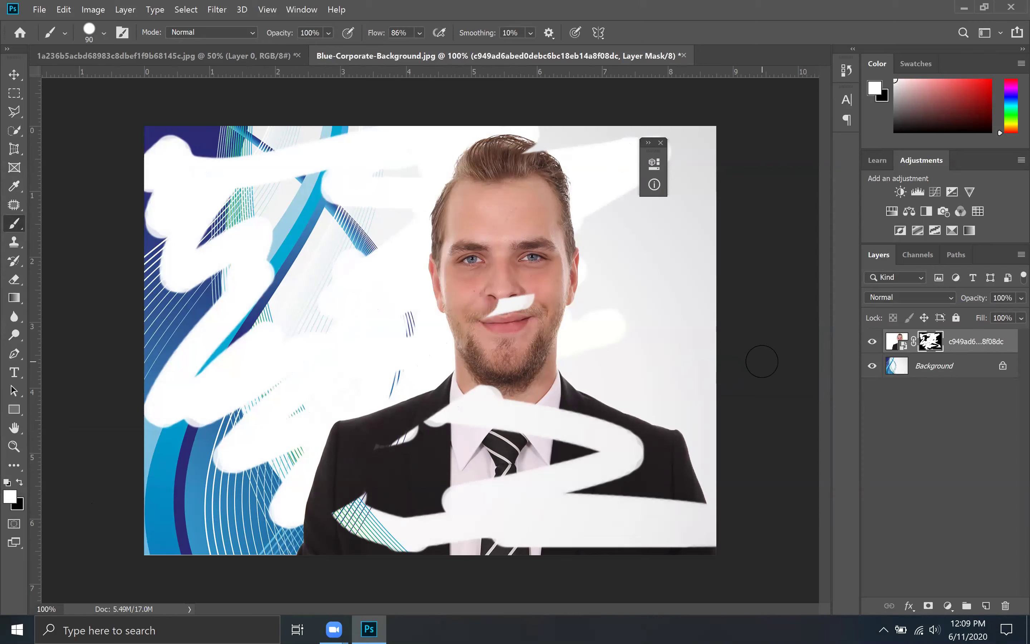
key(ctrl+z)
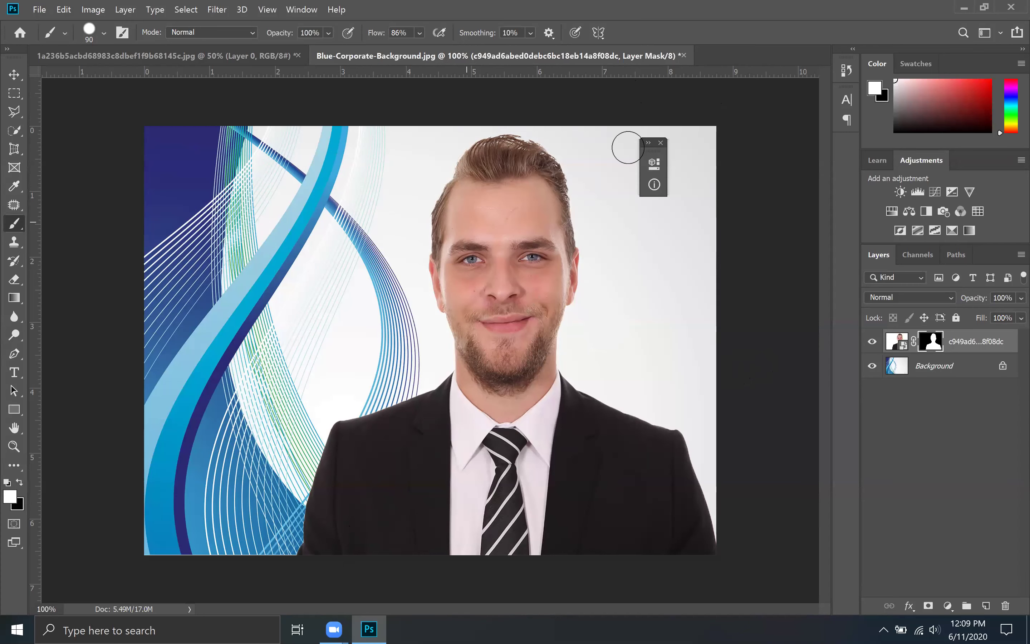
Close the collapsed floating Properties and Info panel group over the canvas.
click(661, 143)
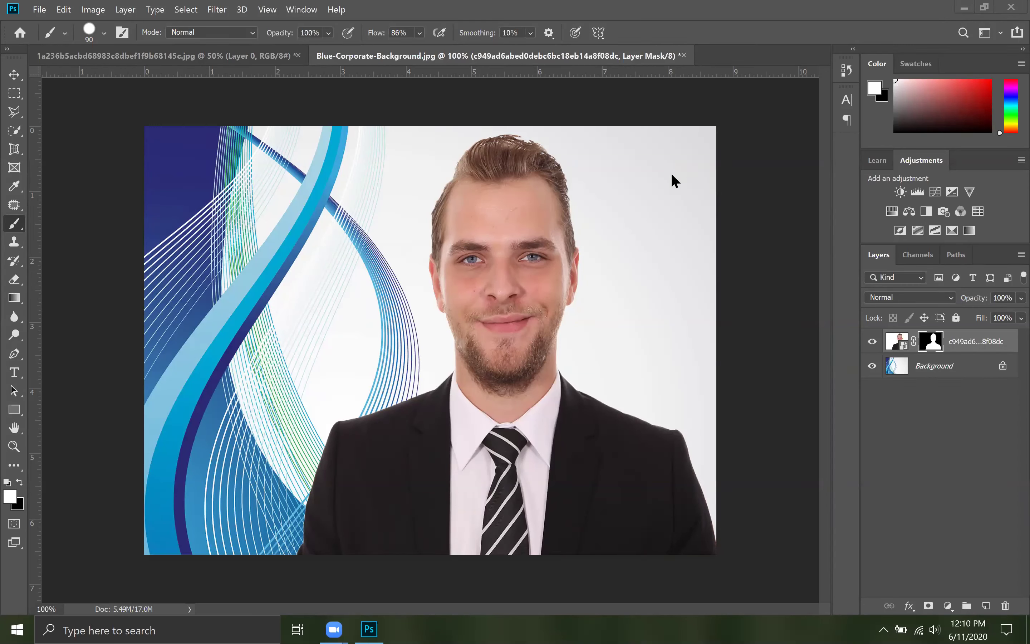
Close the Blue-Corporate-Background document without saving it, and delete the Hue/Saturation 1 layer from the car document.
click(683, 56)
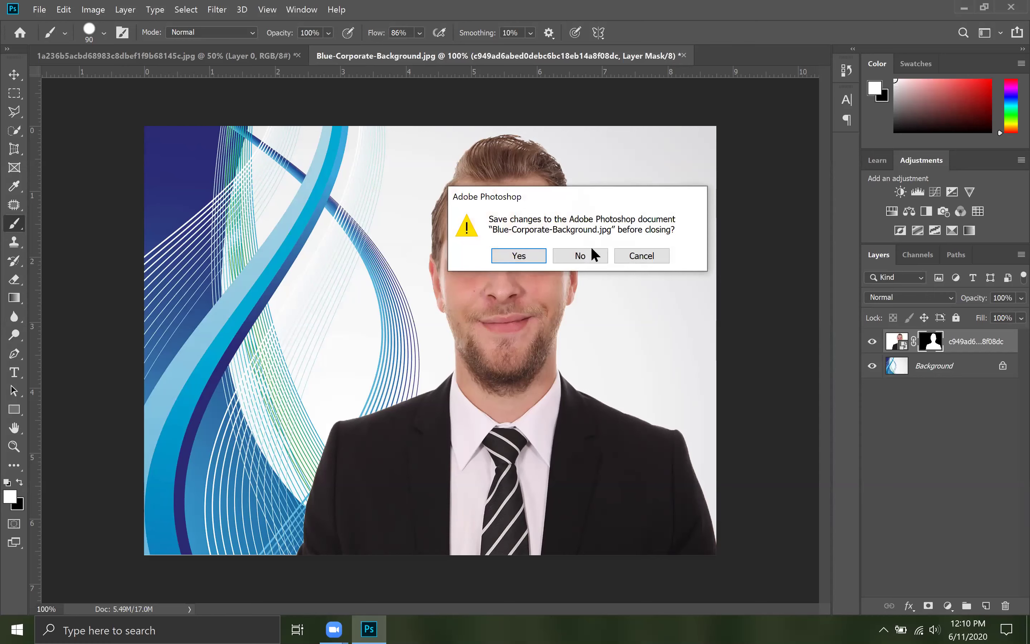
click(580, 254)
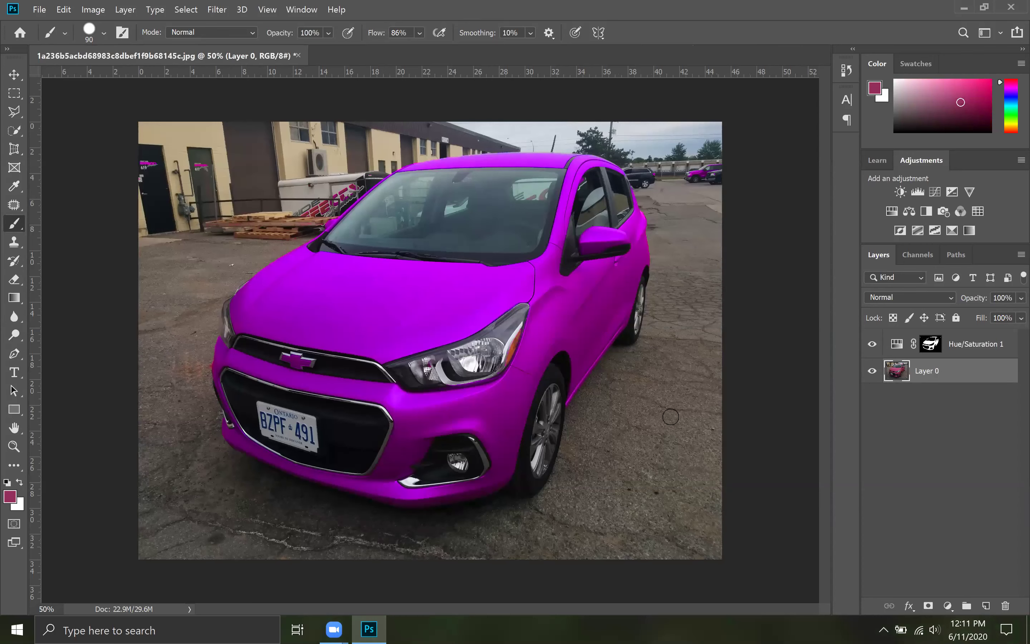
drag(975, 348, 1004, 608)
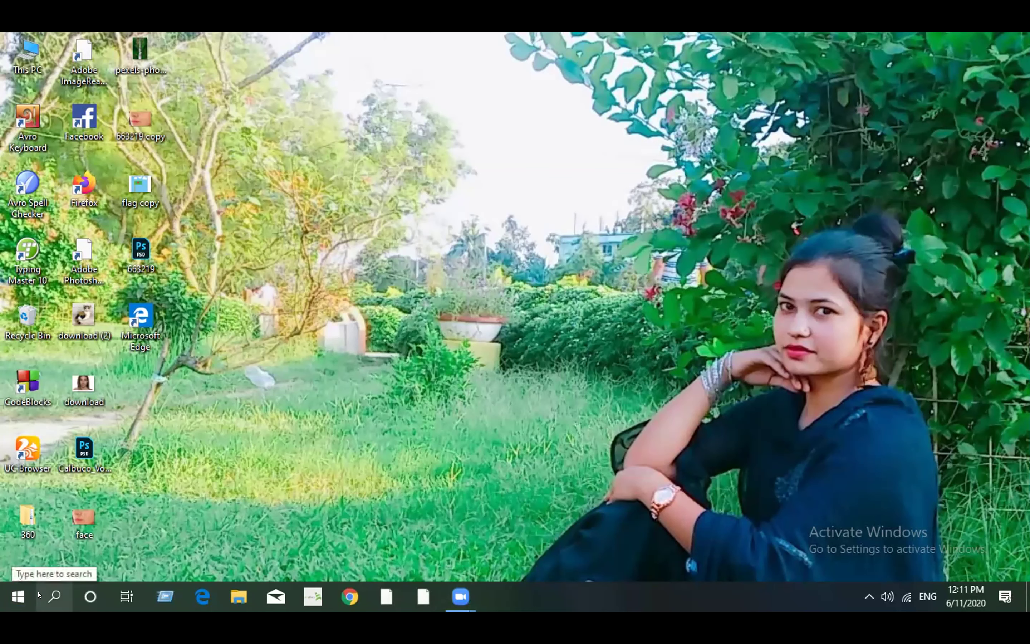
Open car 2.psd from Pictures > Saved Pictures in Photoshop and dab its Hue/Saturation 3 layer mask with the 13 px brush.
double_click(15, 66)
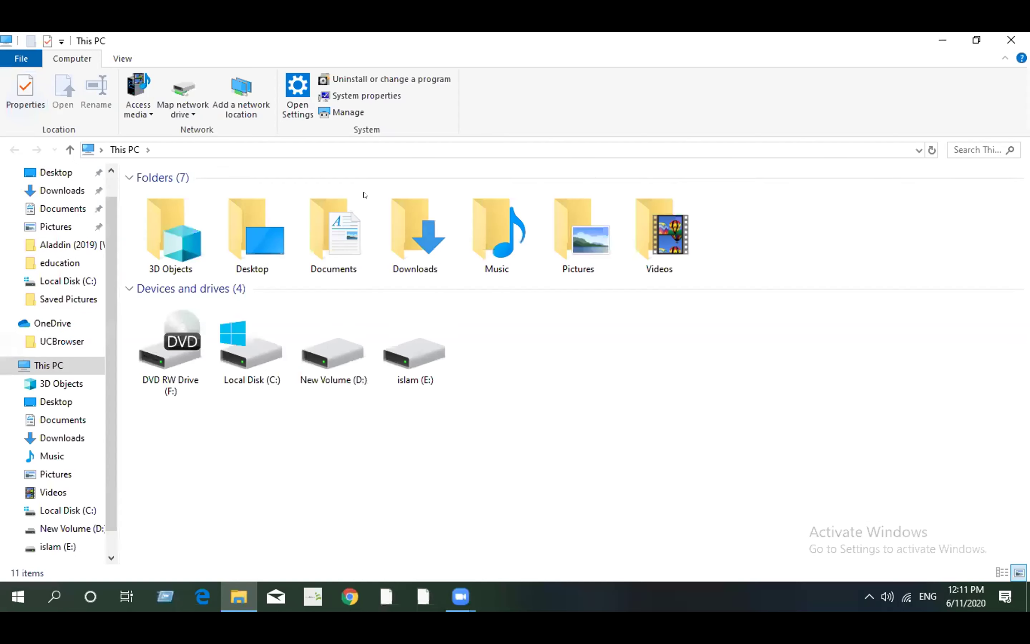
double_click(548, 255)
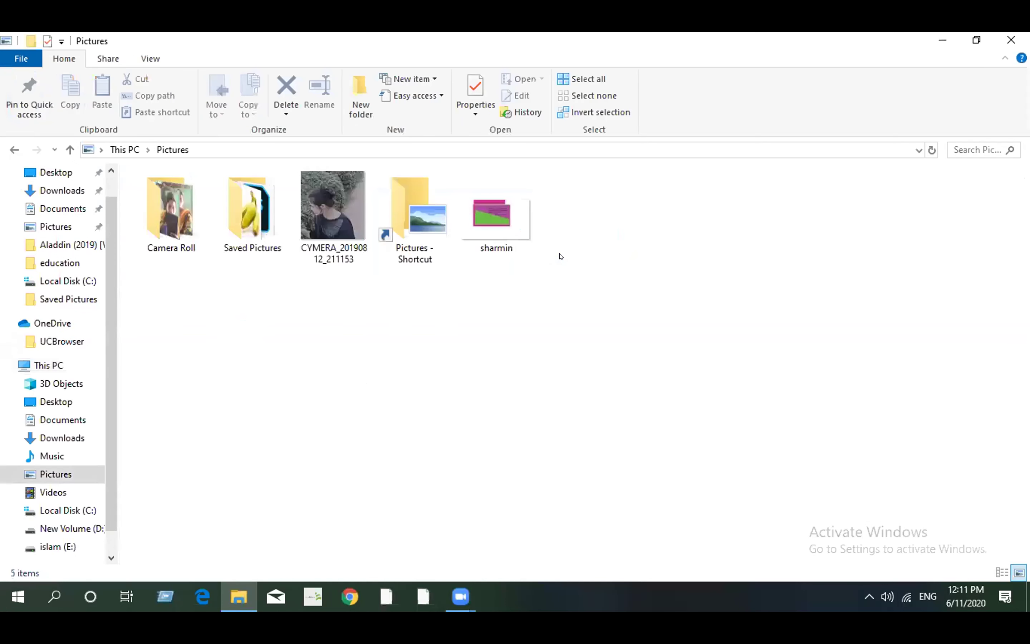
double_click(244, 218)
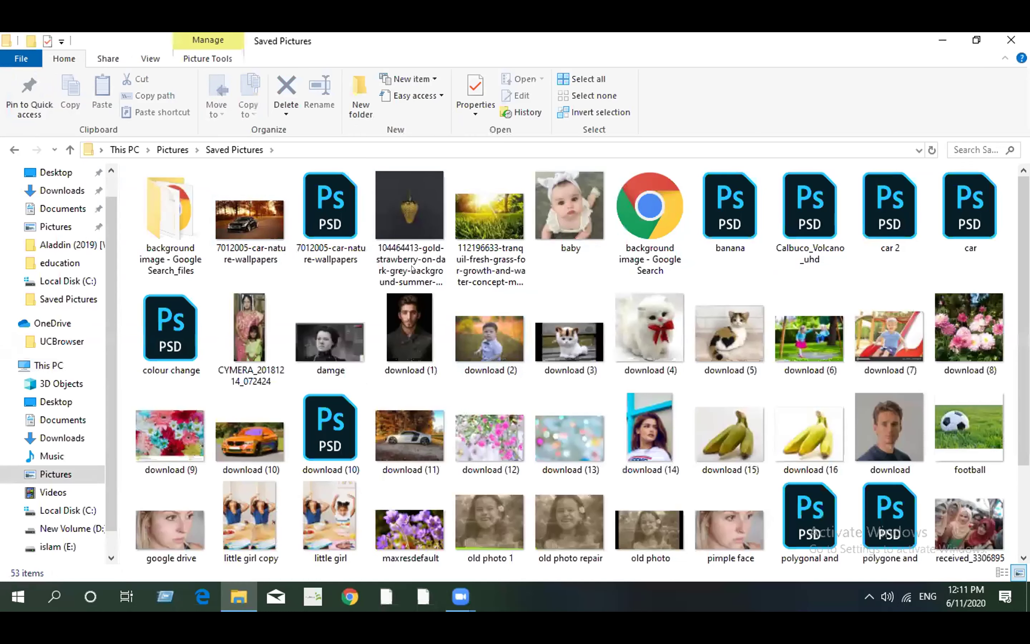
click(887, 230)
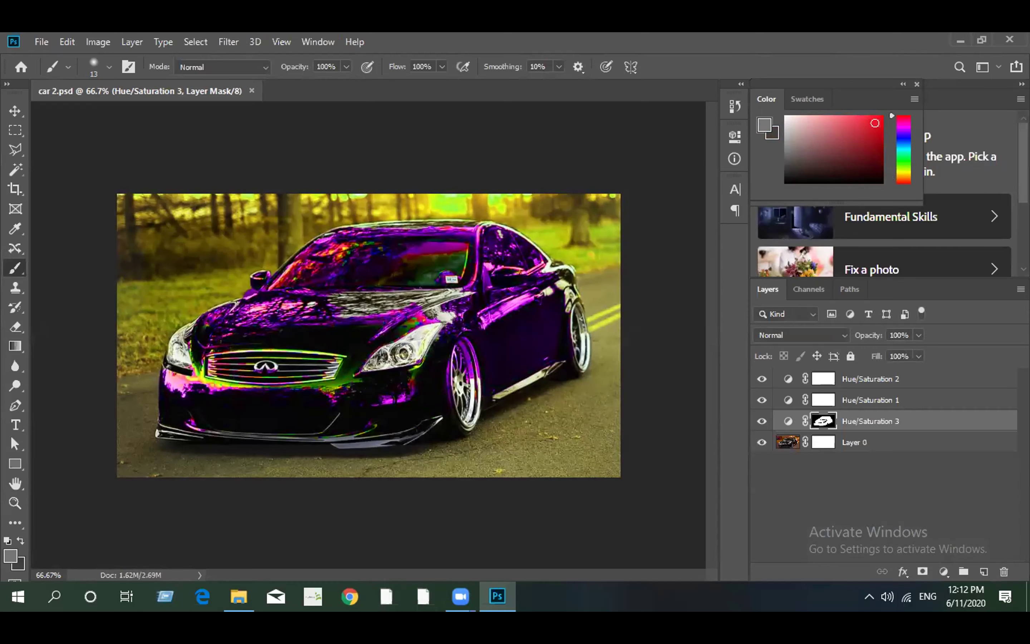
click(233, 241)
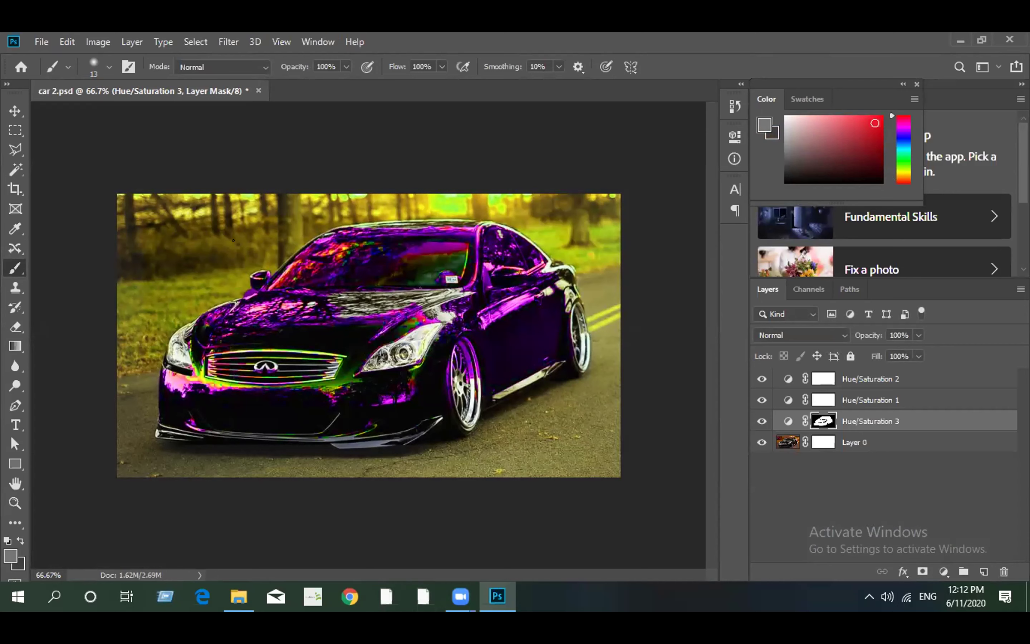